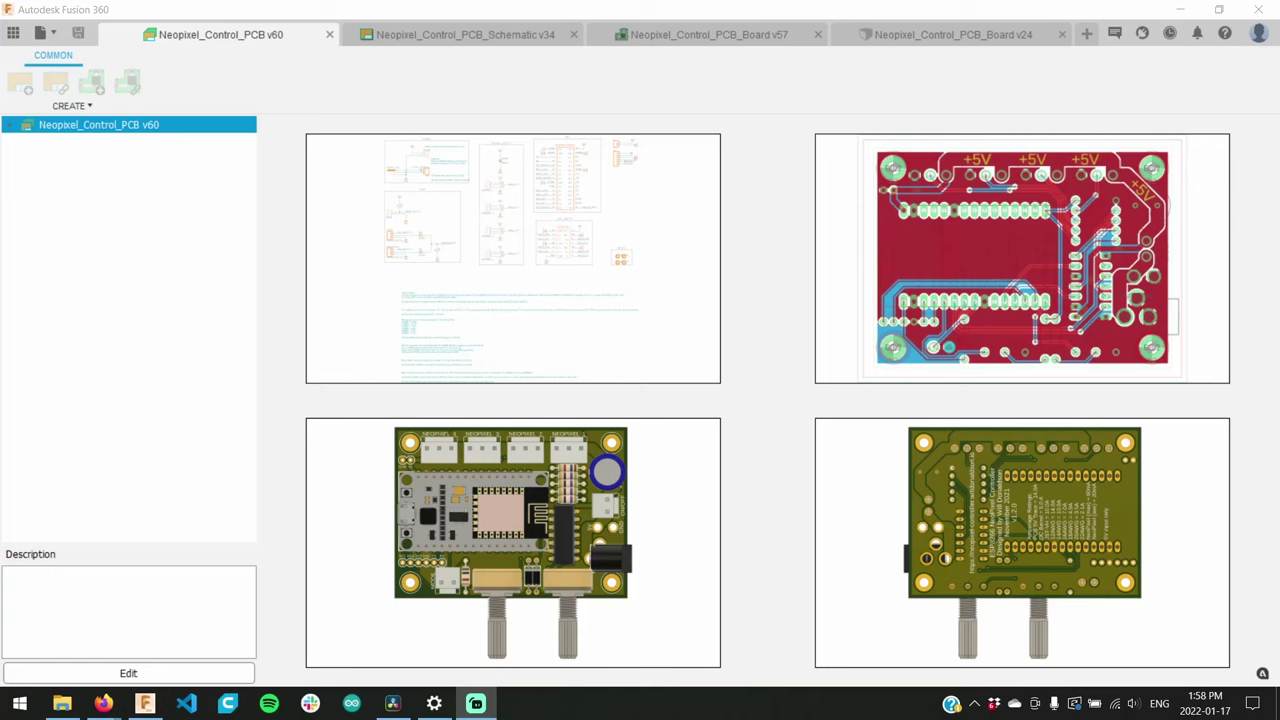
- Examine the finished Neopixel_Control_PCB schematic around the NeoPixel connectors and potentiometers, and open its board layout with the layer choices
{"action": "double_click", "coordinate": [400, 250]}
{"action": "scroll", "coordinate": [750, 240], "scroll_direction": "up", "scroll_amount": 8}
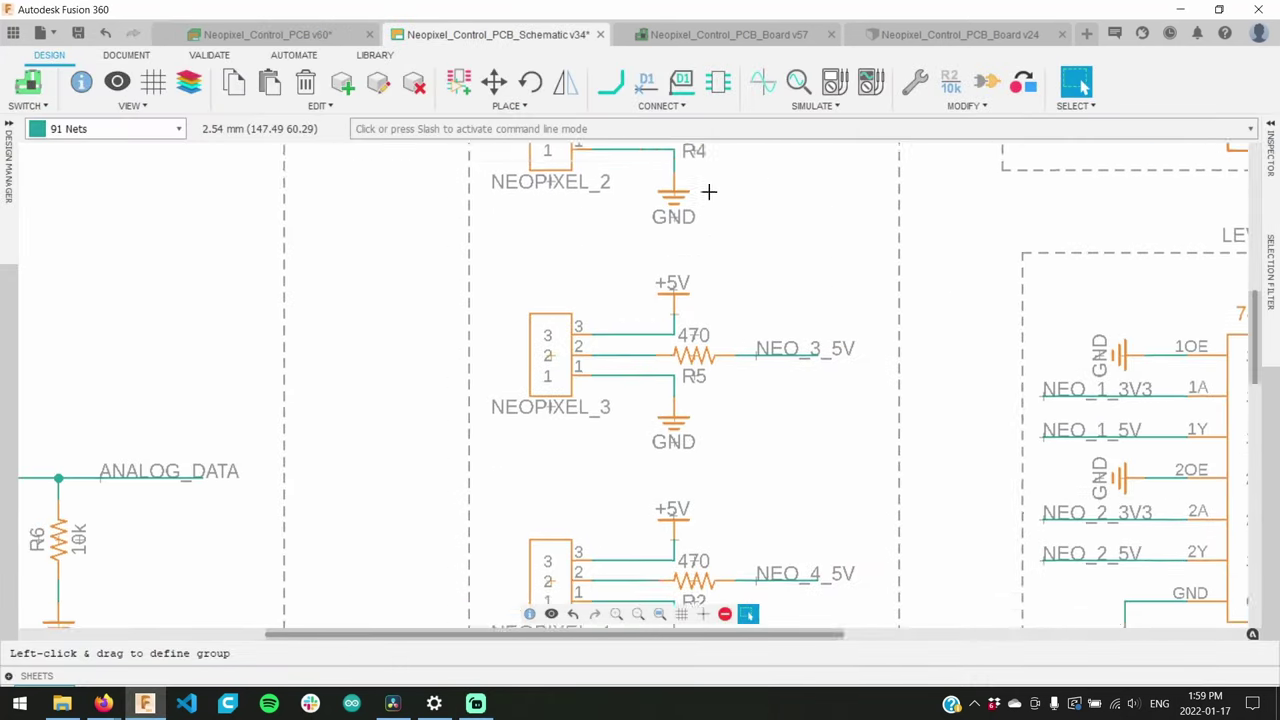
{"action": "middle_click_drag", "start_coordinate": [560, 429], "coordinate": [1109, 378]}
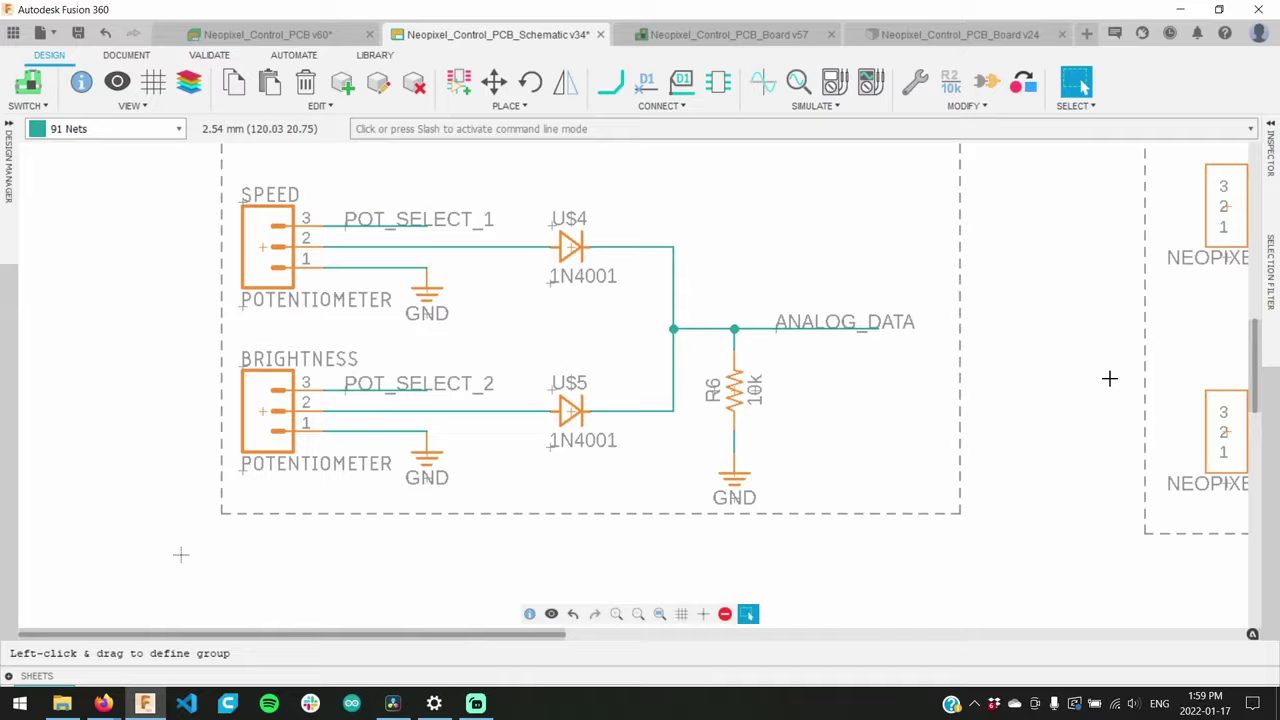
{"action": "left_click", "coordinate": [729, 34]}
{"action": "left_click", "coordinate": [150, 129]}
{"action": "left_click", "coordinate": [72, 149]}
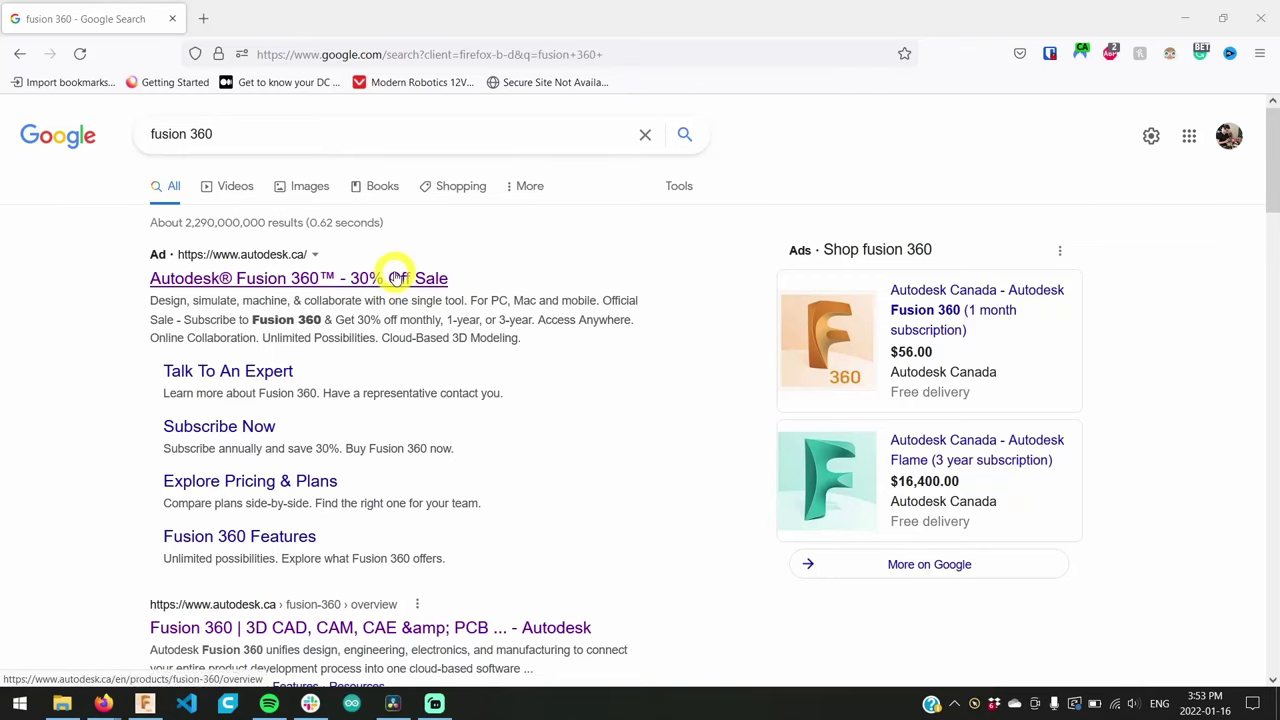
- Open Autodesk's Fusion 360 product page from the search results and start the free trial download
{"action": "left_click", "coordinate": [397, 278]}
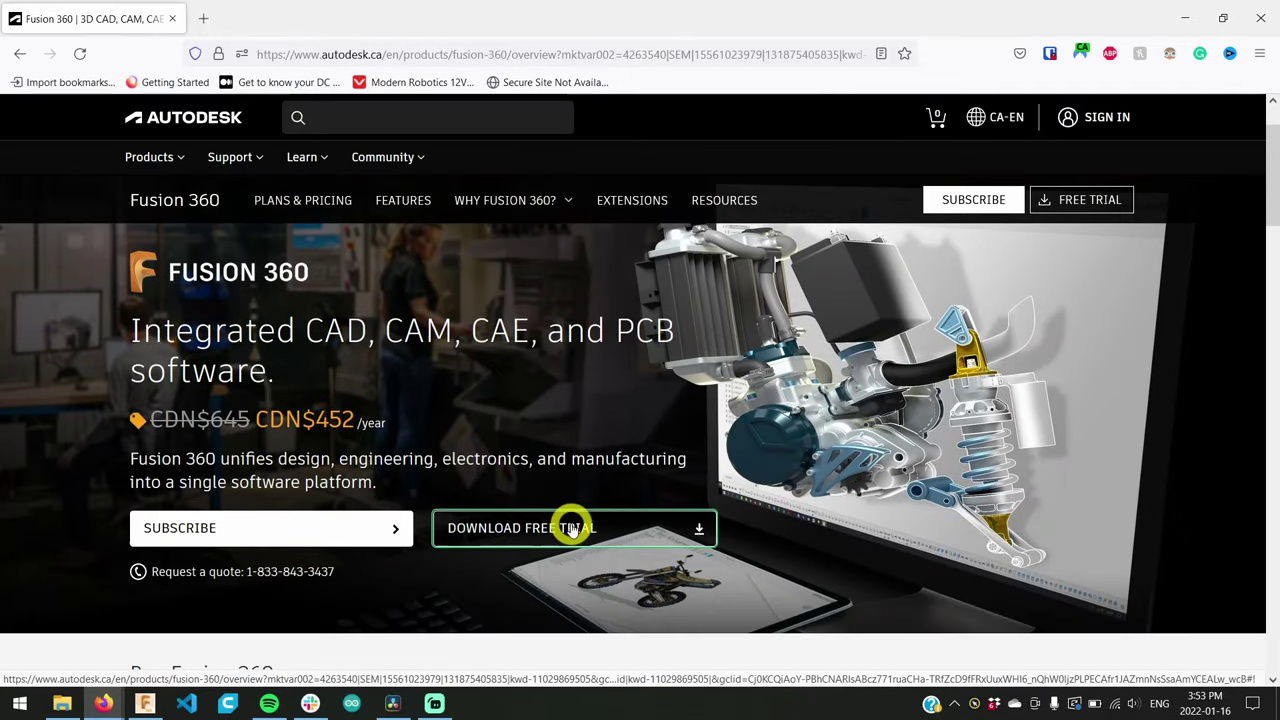
{"action": "left_click", "coordinate": [572, 530]}
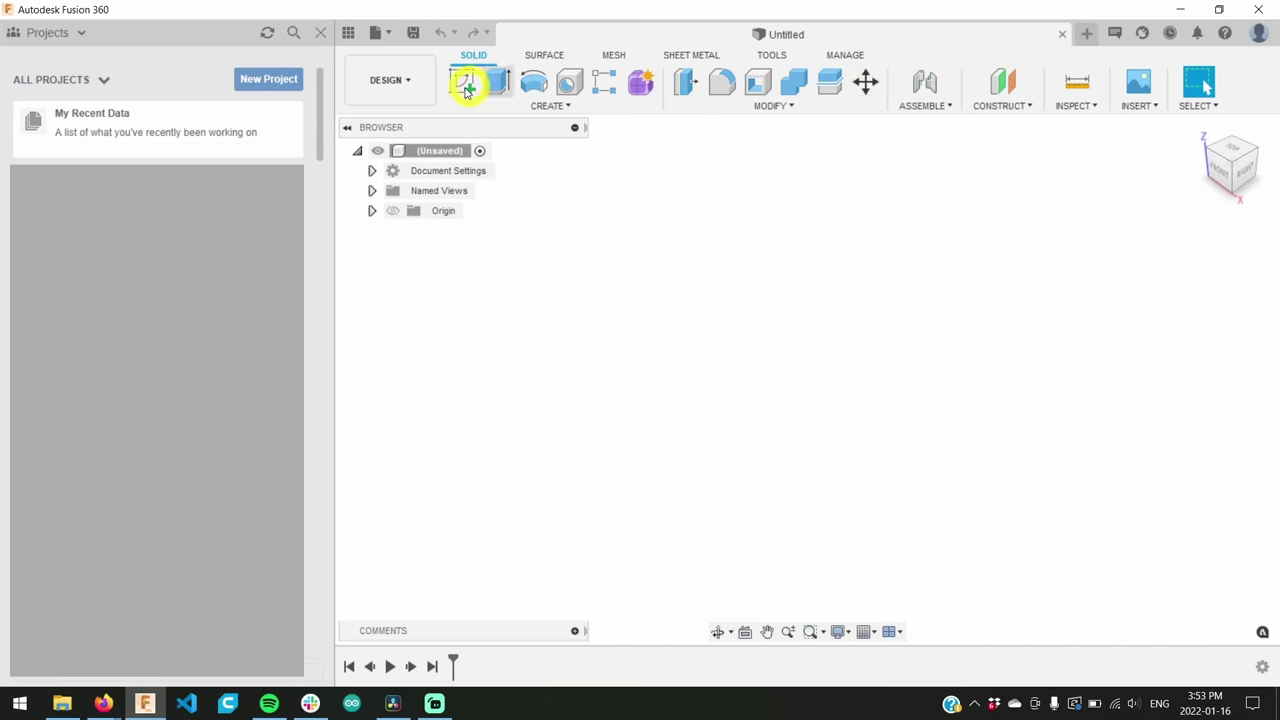
- Create a new Fusion 360 project named "NeoPixel Control Board Youtube Tutorial" and open it
{"action": "left_click", "coordinate": [265, 85]}
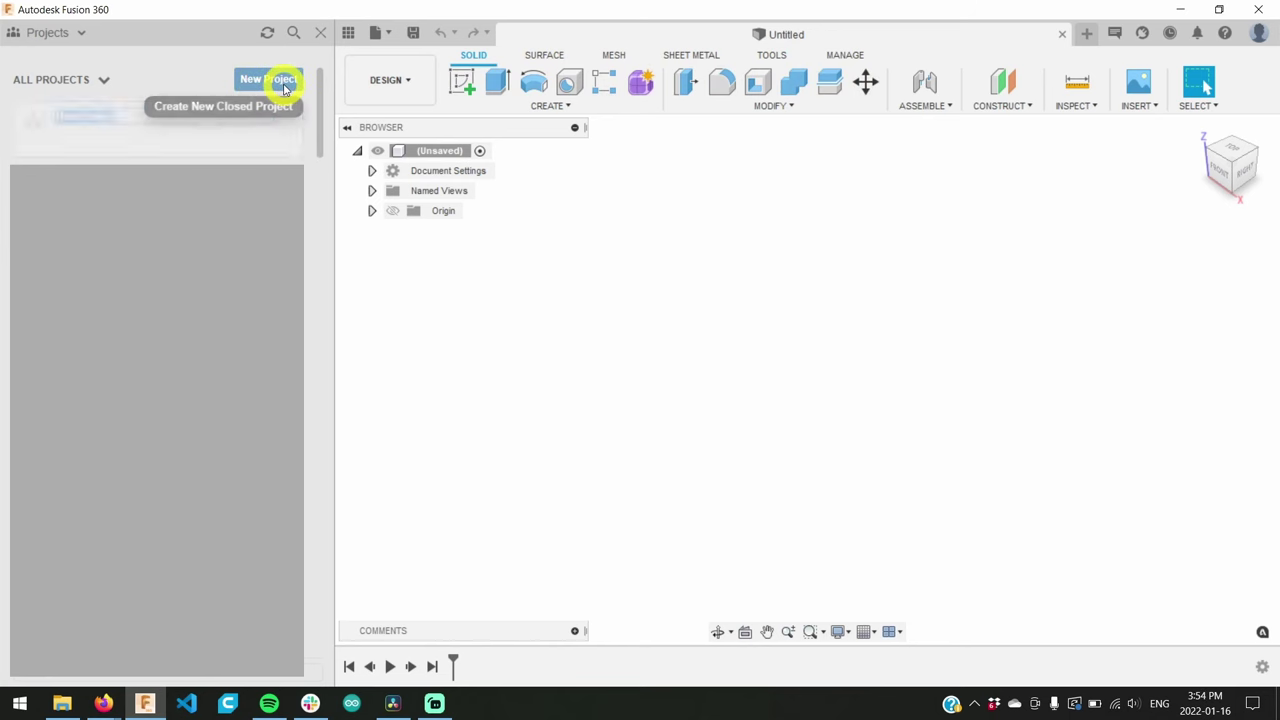
{"action": "type", "text": "NeoPixel Control Board Youtube Tutorial"}
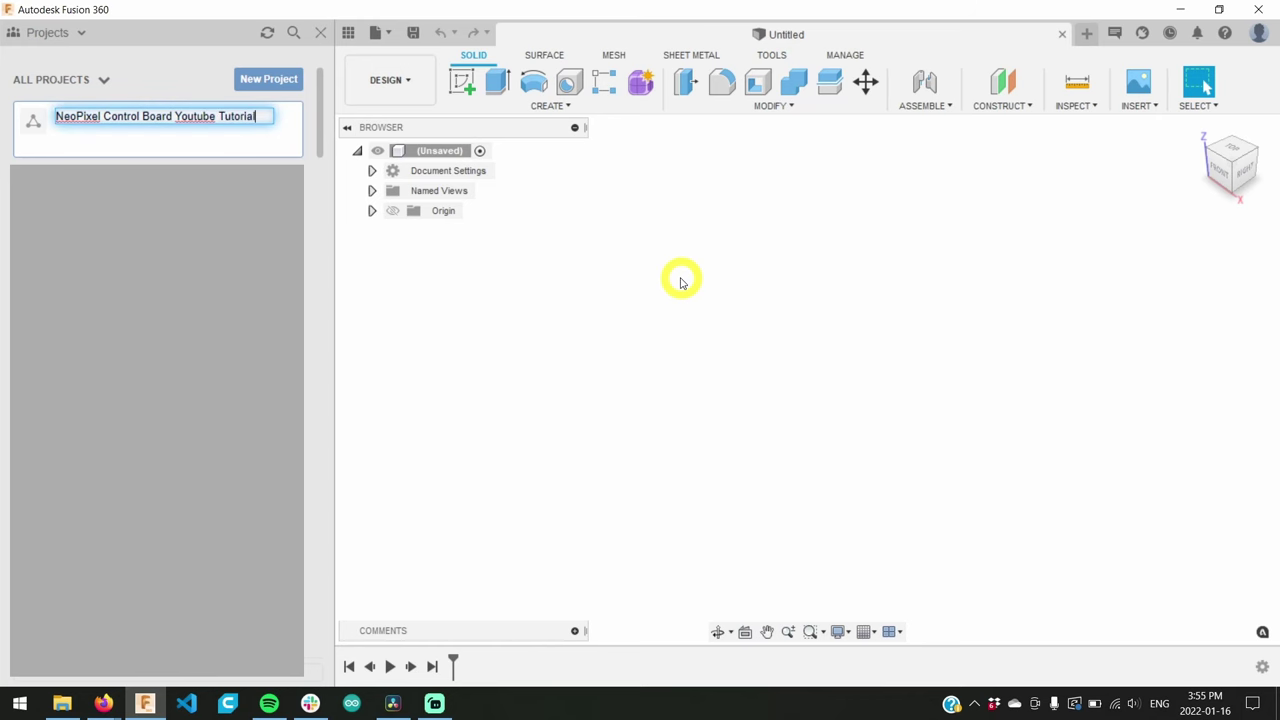
{"action": "key", "text": "Return"}
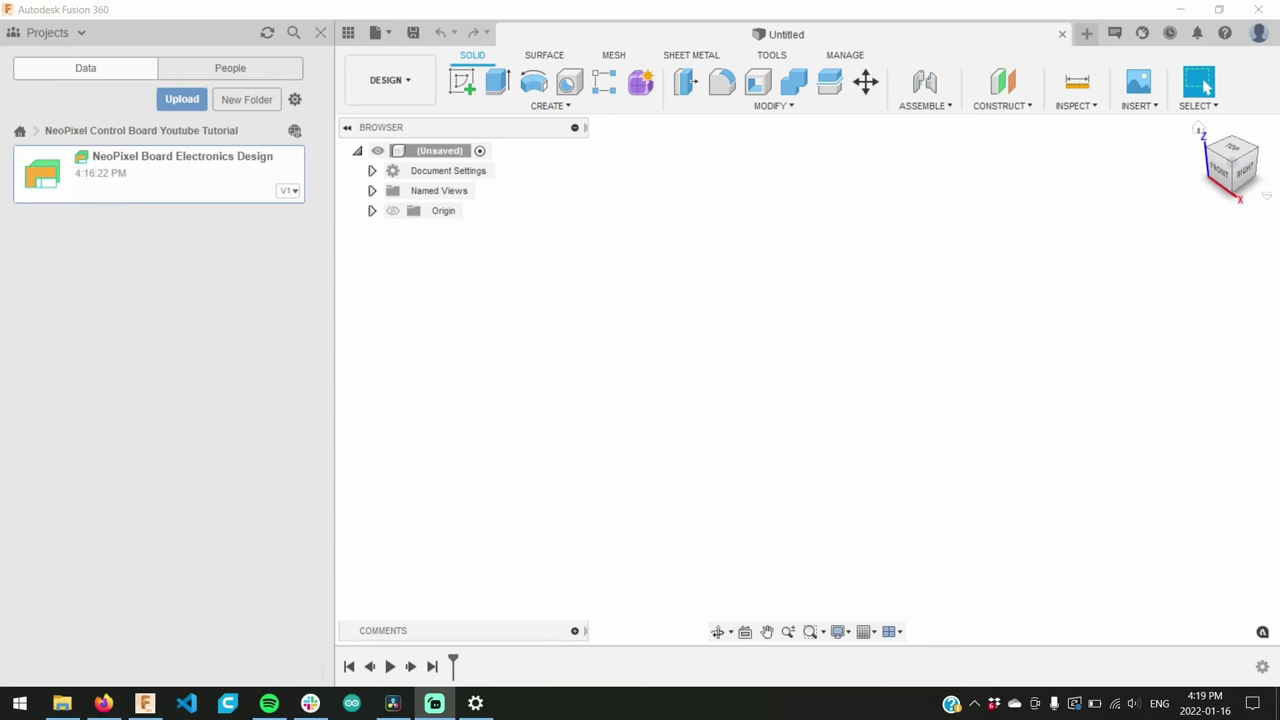
- Create a new electronics design and save it in the project as "NeoPixel Board Electronics Design"
{"action": "left_click", "coordinate": [378, 32]}
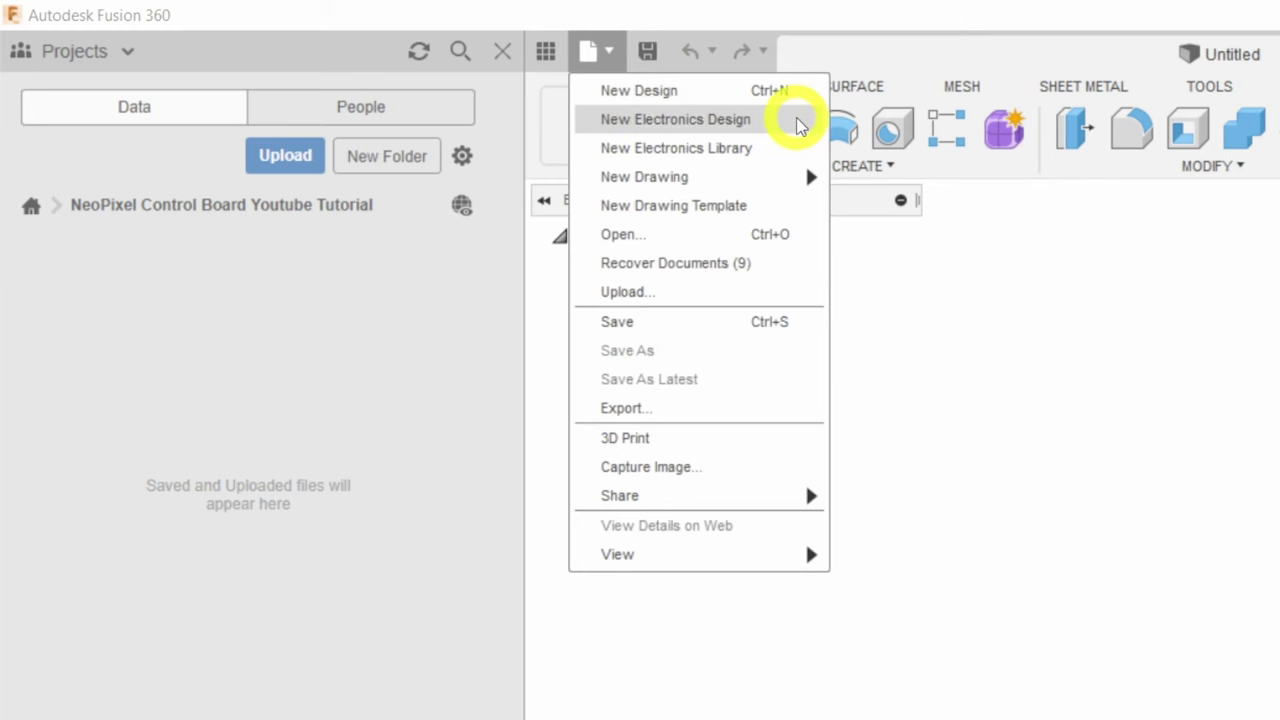
{"action": "left_click", "coordinate": [797, 119]}
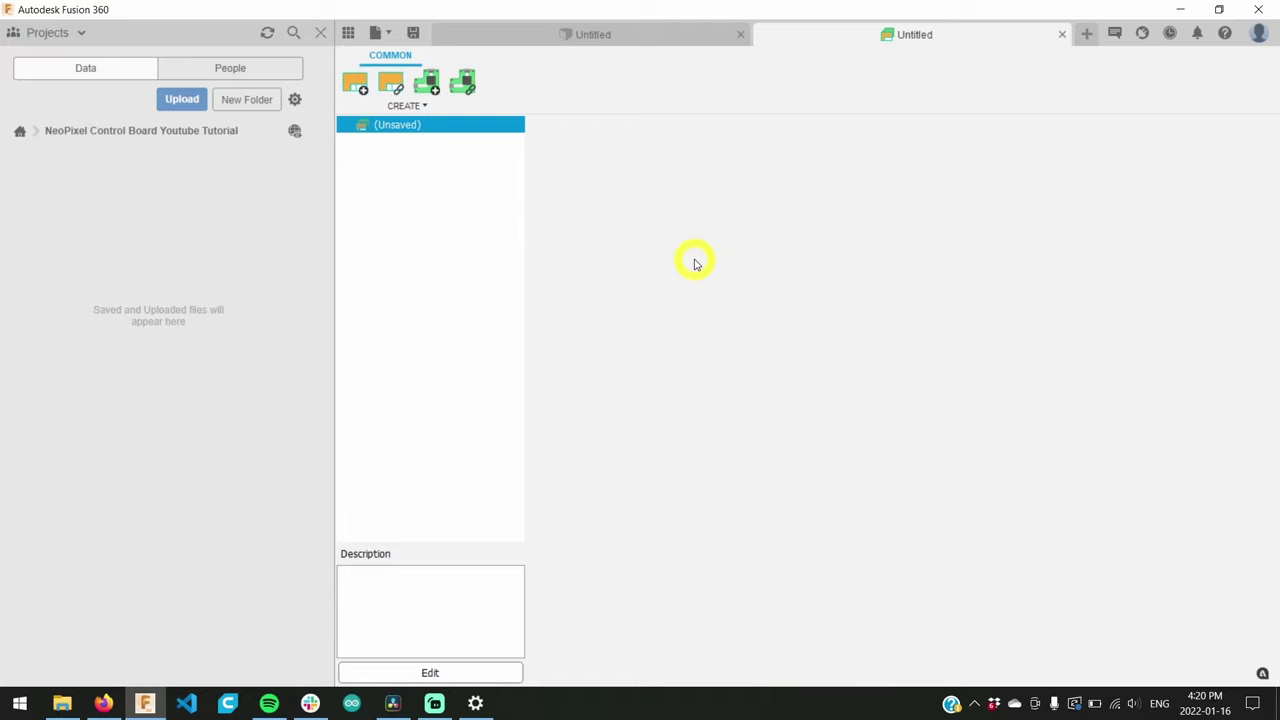
{"action": "key", "text": "ctrl+s"}
{"action": "key", "text": "Home"}
{"action": "type", "text": "NeoPixel Boa"}
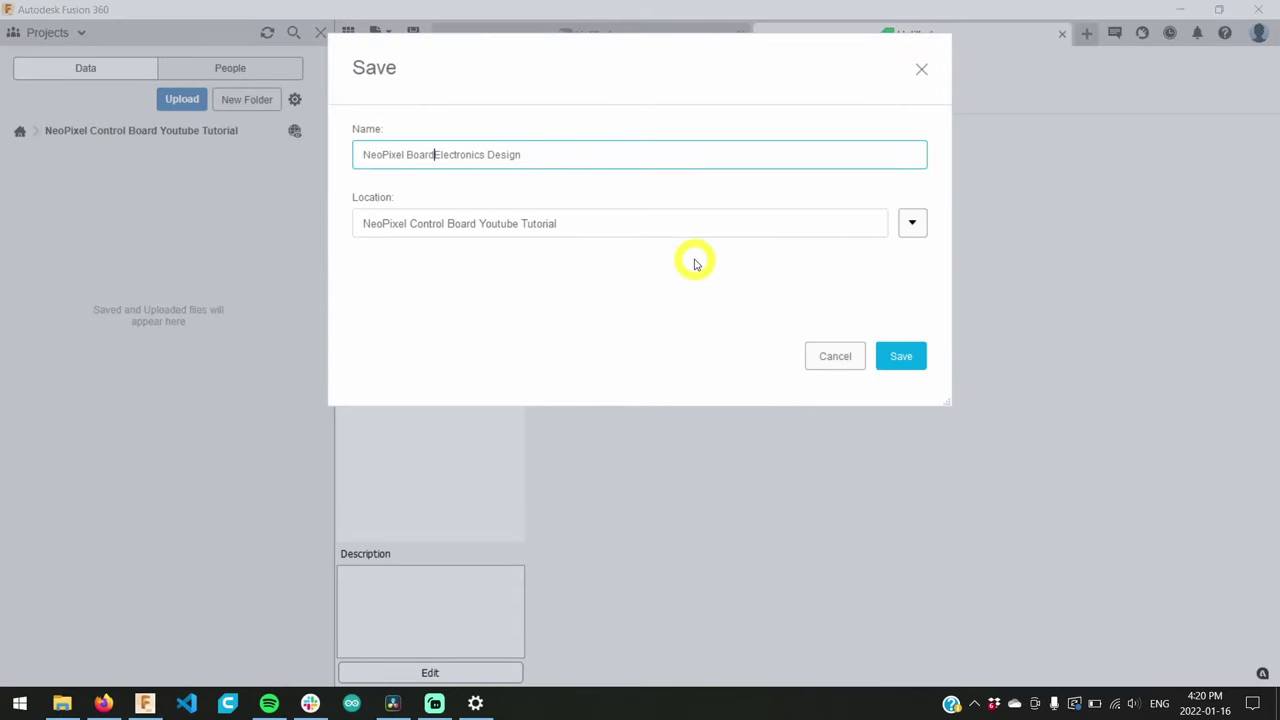
{"action": "type", "text": "rd"}
{"action": "key", "text": "Return"}
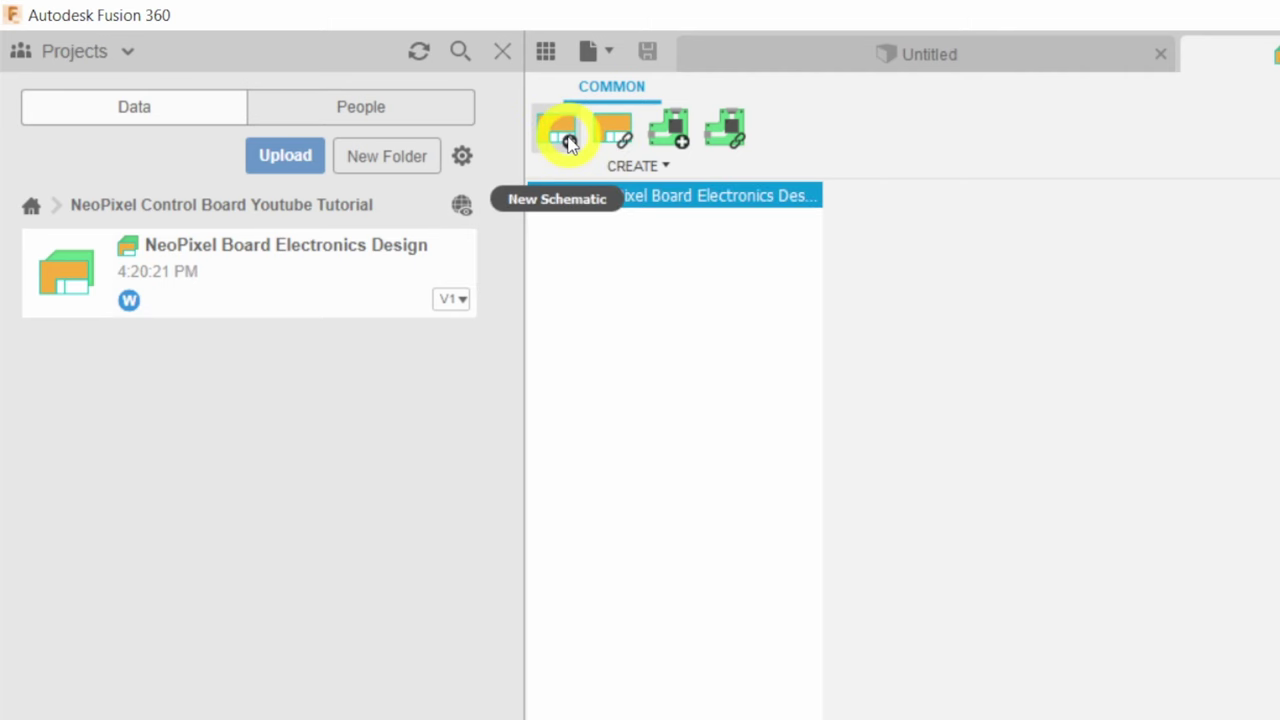
- Add a new schematic to the electronics design and collapse the project data, Design Manager and Inspector areas to enlarge the canvas
{"action": "left_click", "coordinate": [557, 143]}
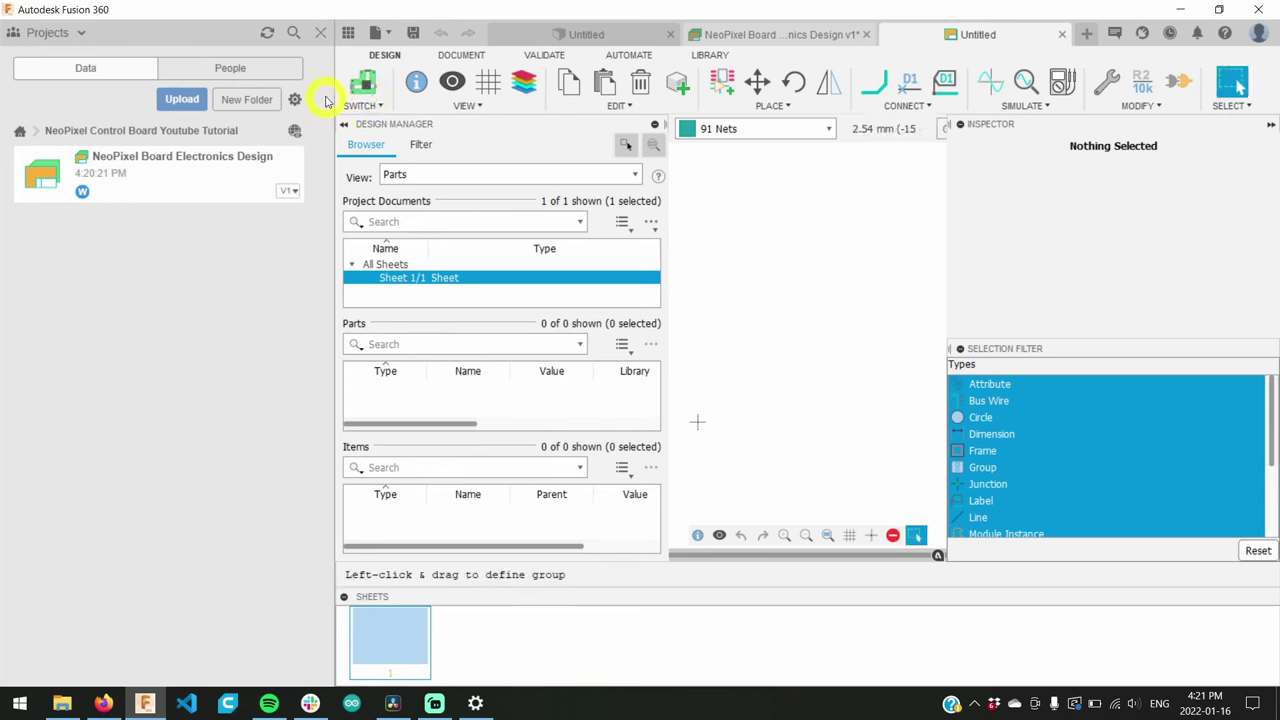
{"action": "left_click", "coordinate": [321, 35]}
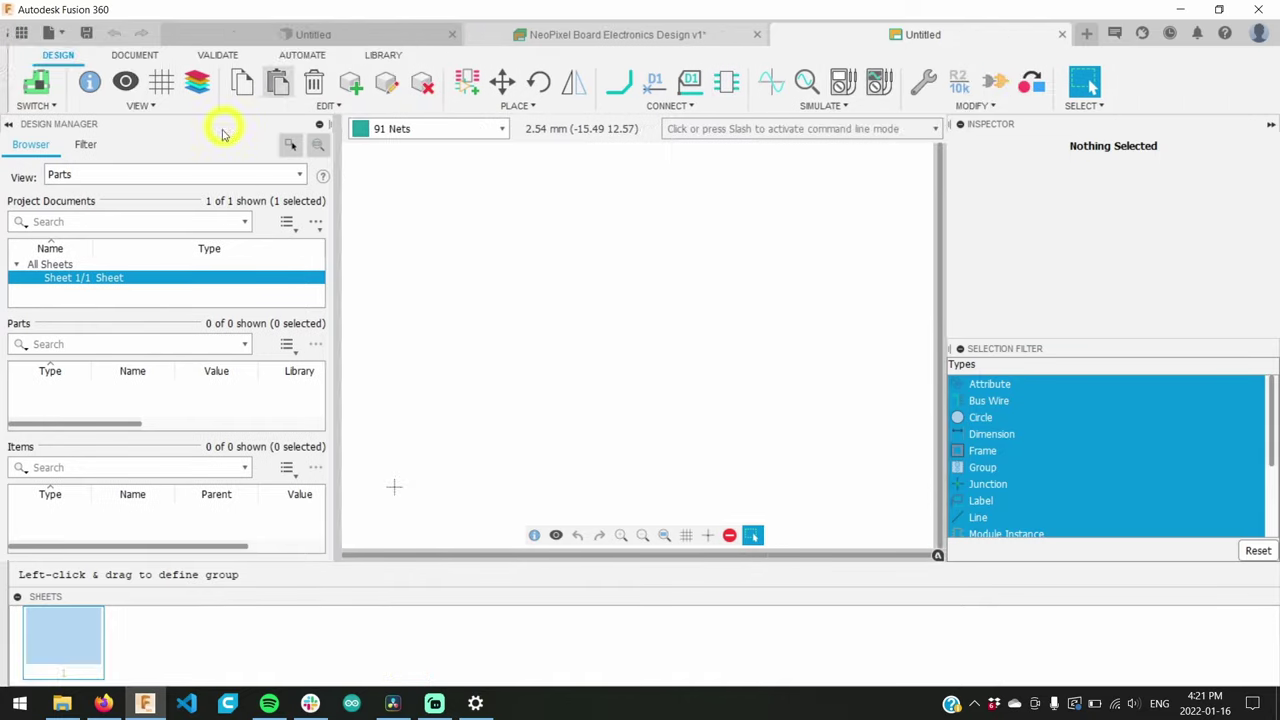
{"action": "left_click", "coordinate": [13, 35]}
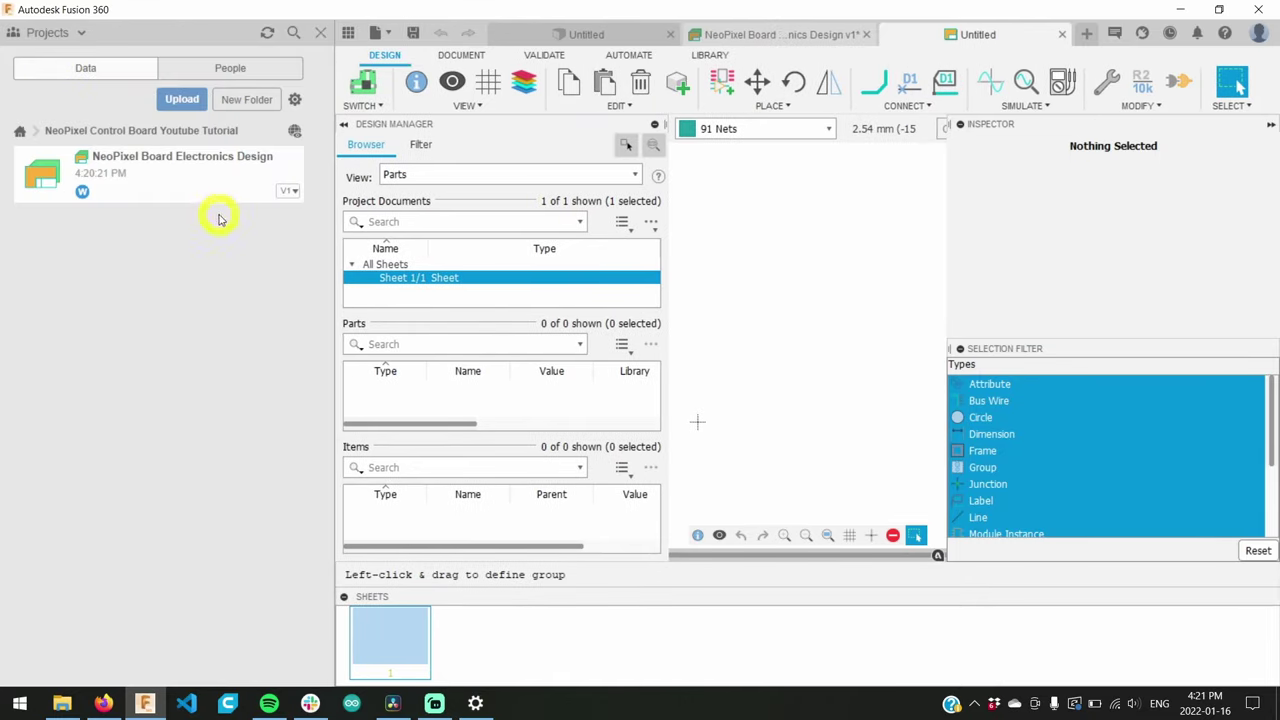
{"action": "left_click", "coordinate": [321, 34]}
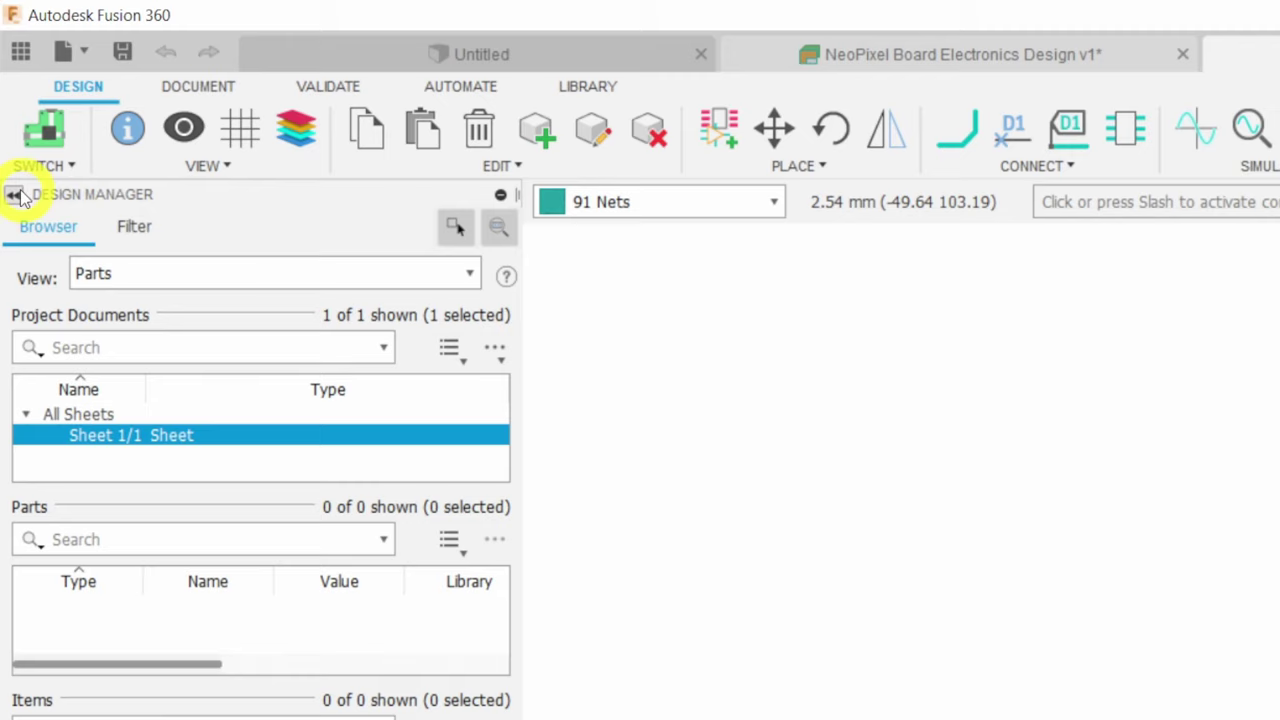
{"action": "left_click", "coordinate": [14, 195]}
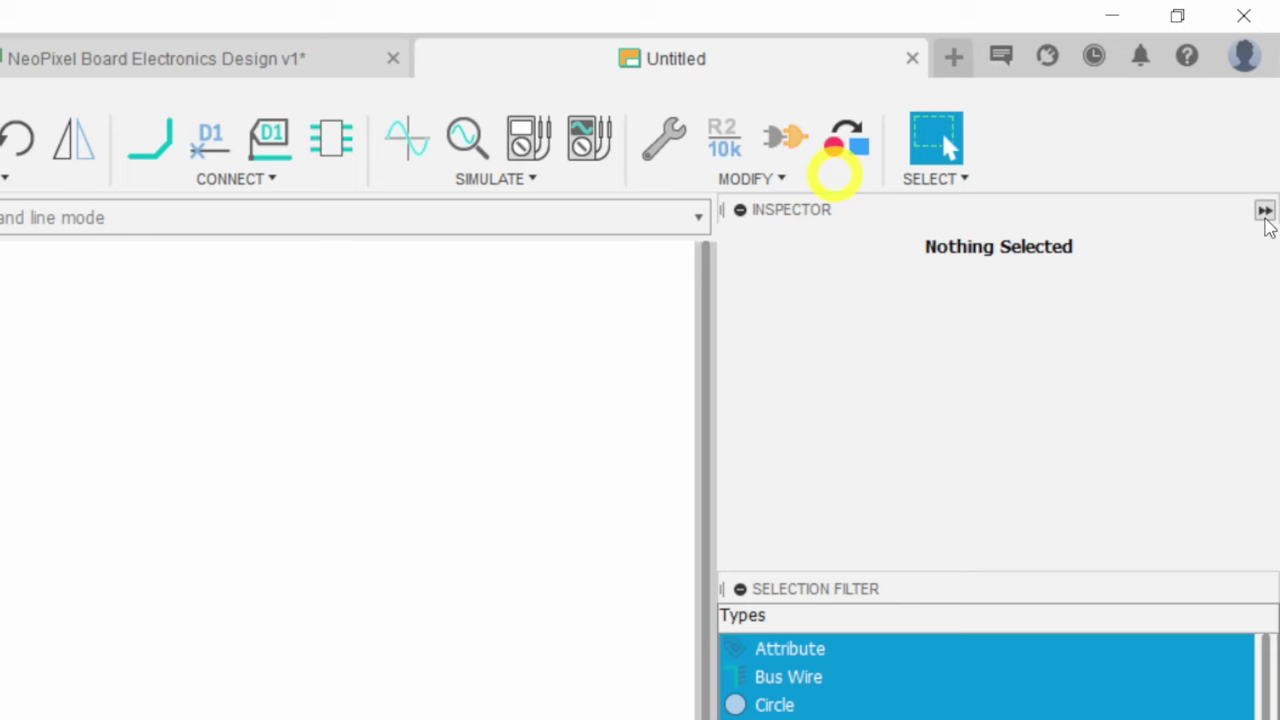
{"action": "left_click", "coordinate": [1264, 212]}
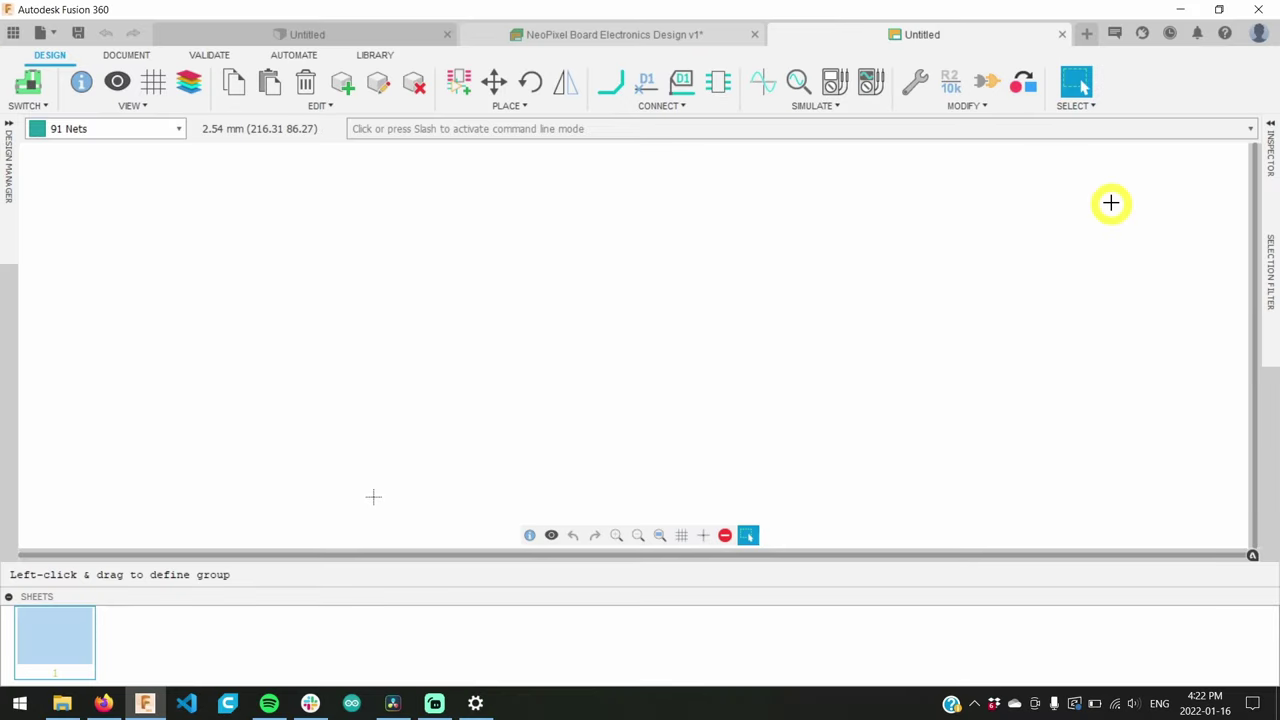
- Save the new schematic as "NeoPixel Board Schematic" in the NeoPixel Control Board Youtube Tutorial project
{"action": "key", "text": "ctrl+s"}
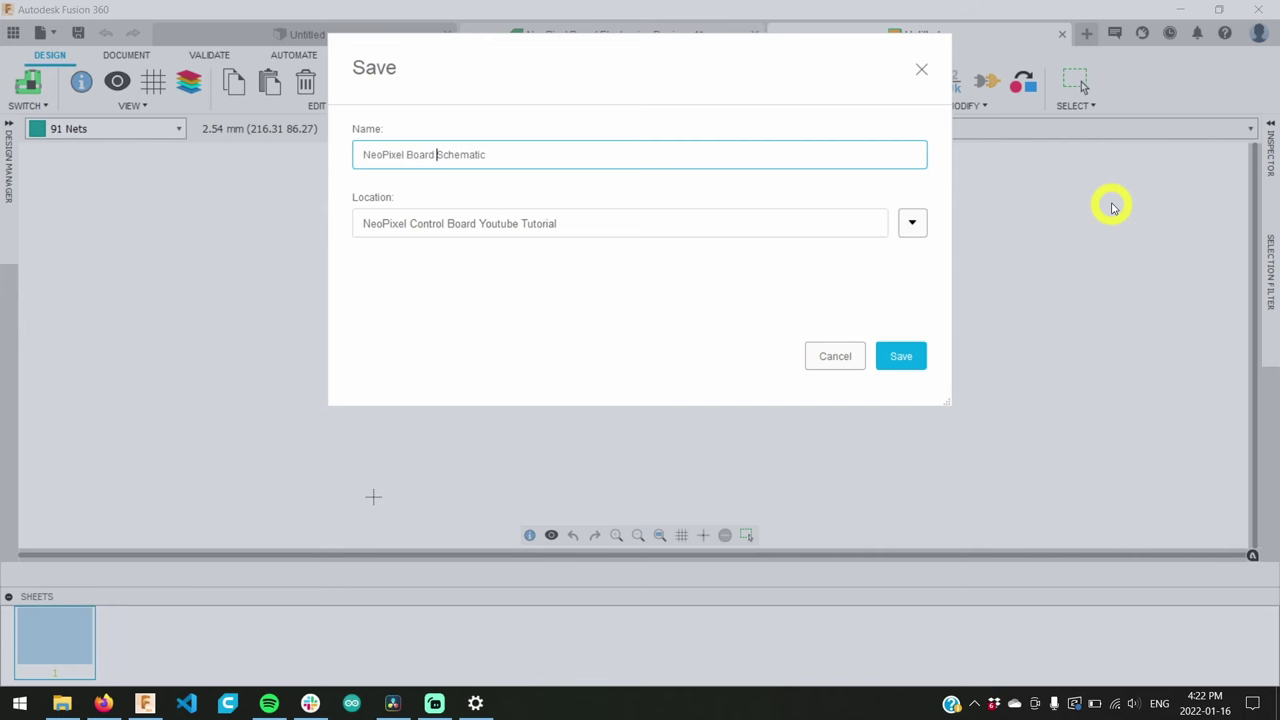
{"action": "key", "text": "Return"}
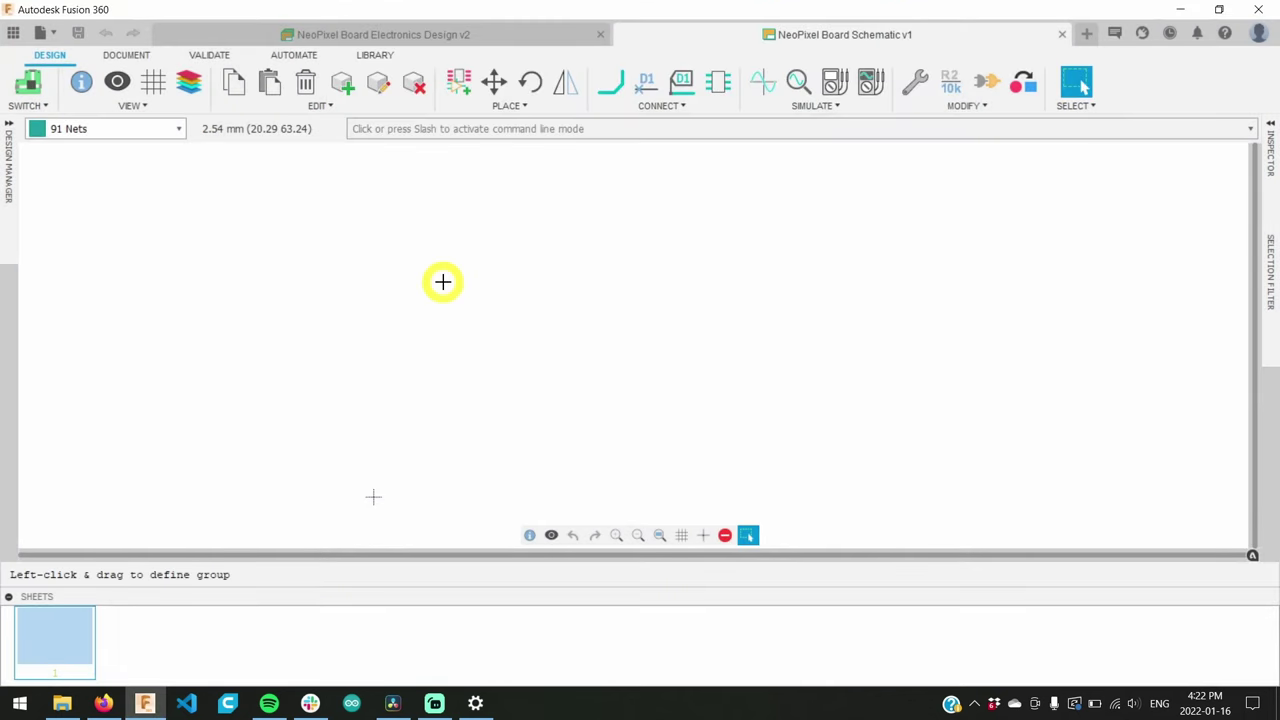
- Look through the component libraries available for adding parts to the schematic, down to the Resistor library
{"action": "left_click", "coordinate": [455, 85]}
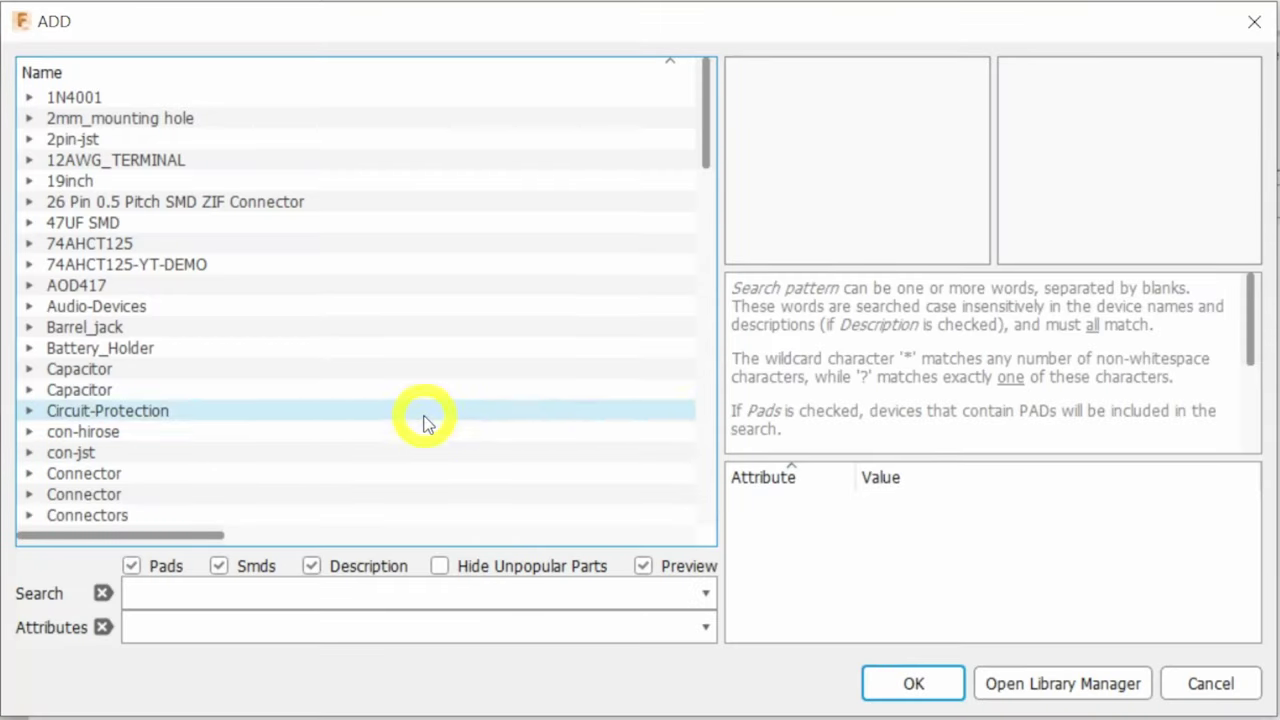
{"action": "scroll", "coordinate": [480, 335], "scroll_direction": "down", "scroll_amount": 1}
{"action": "scroll", "coordinate": [487, 323], "scroll_direction": "down", "scroll_amount": 1}
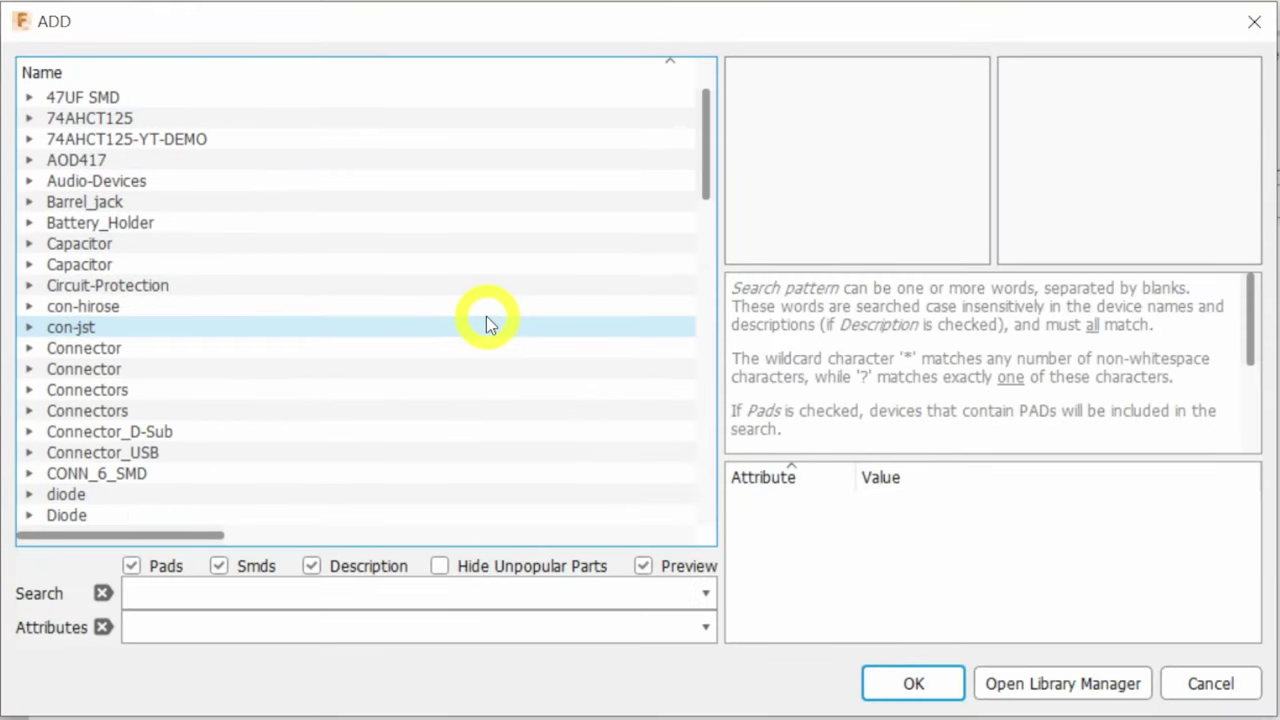
{"action": "scroll", "coordinate": [487, 322], "scroll_direction": "down", "scroll_amount": 5}
{"action": "scroll", "coordinate": [488, 280], "scroll_direction": "up", "scroll_amount": 7}
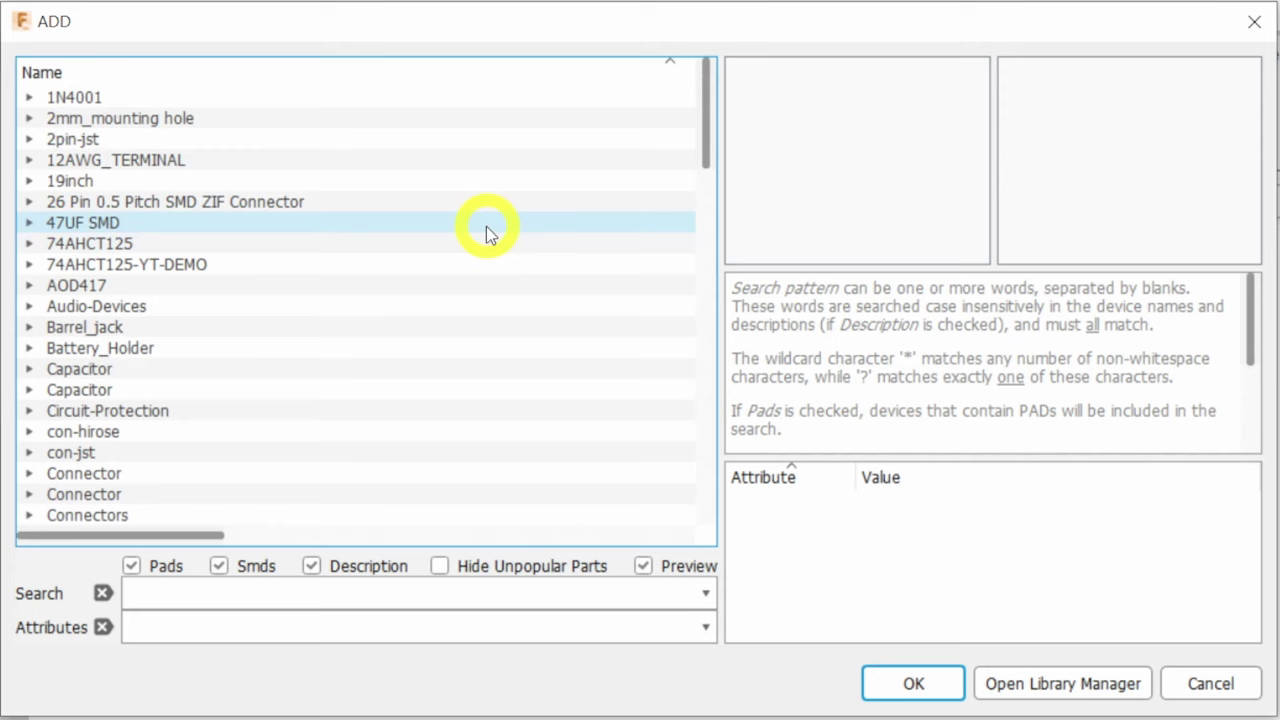
{"action": "scroll", "coordinate": [487, 232], "scroll_direction": "down", "scroll_amount": 2}
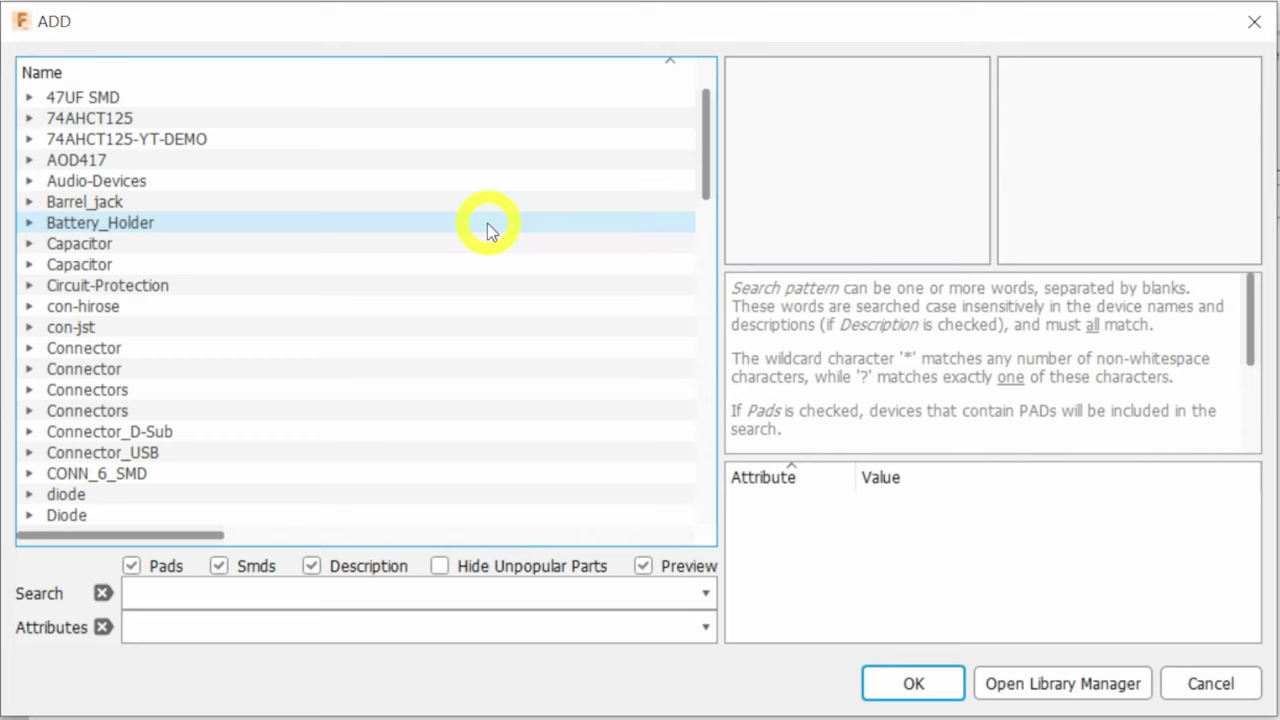
{"action": "scroll", "coordinate": [487, 230], "scroll_direction": "down", "scroll_amount": 1}
{"action": "scroll", "coordinate": [487, 230], "scroll_direction": "down", "scroll_amount": 2}
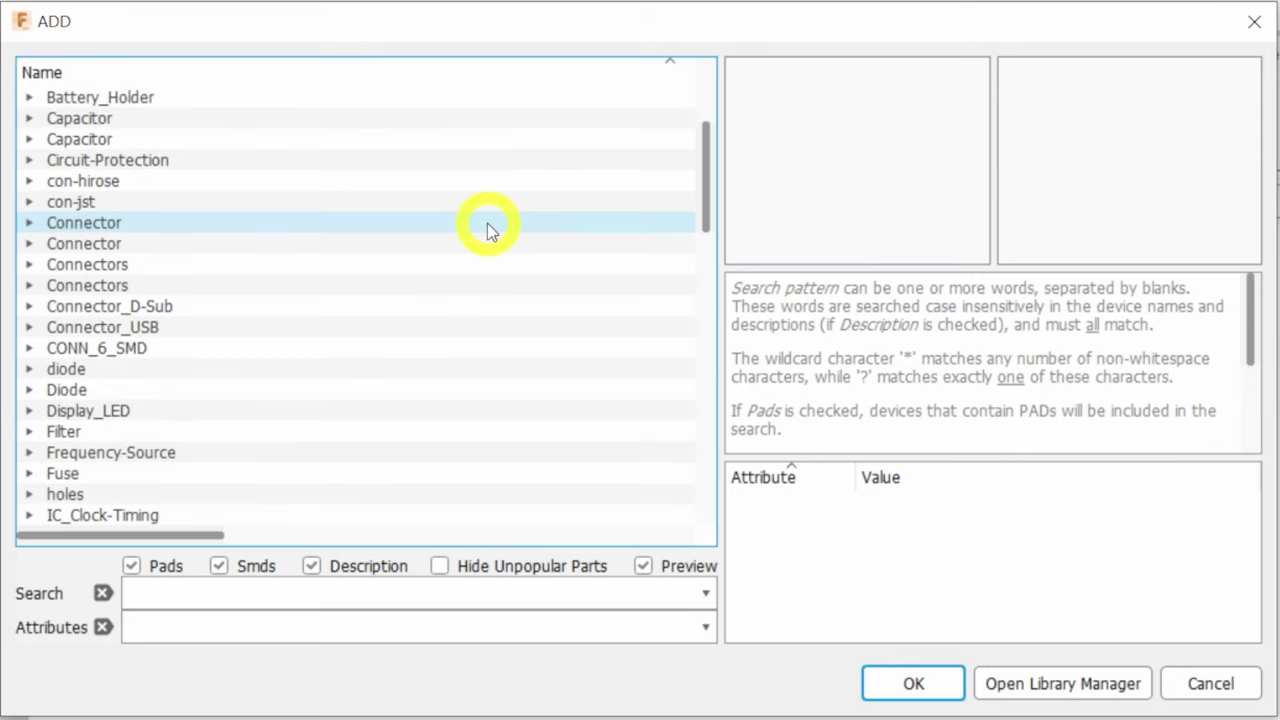
{"action": "scroll", "coordinate": [489, 230], "scroll_direction": "down", "scroll_amount": 8}
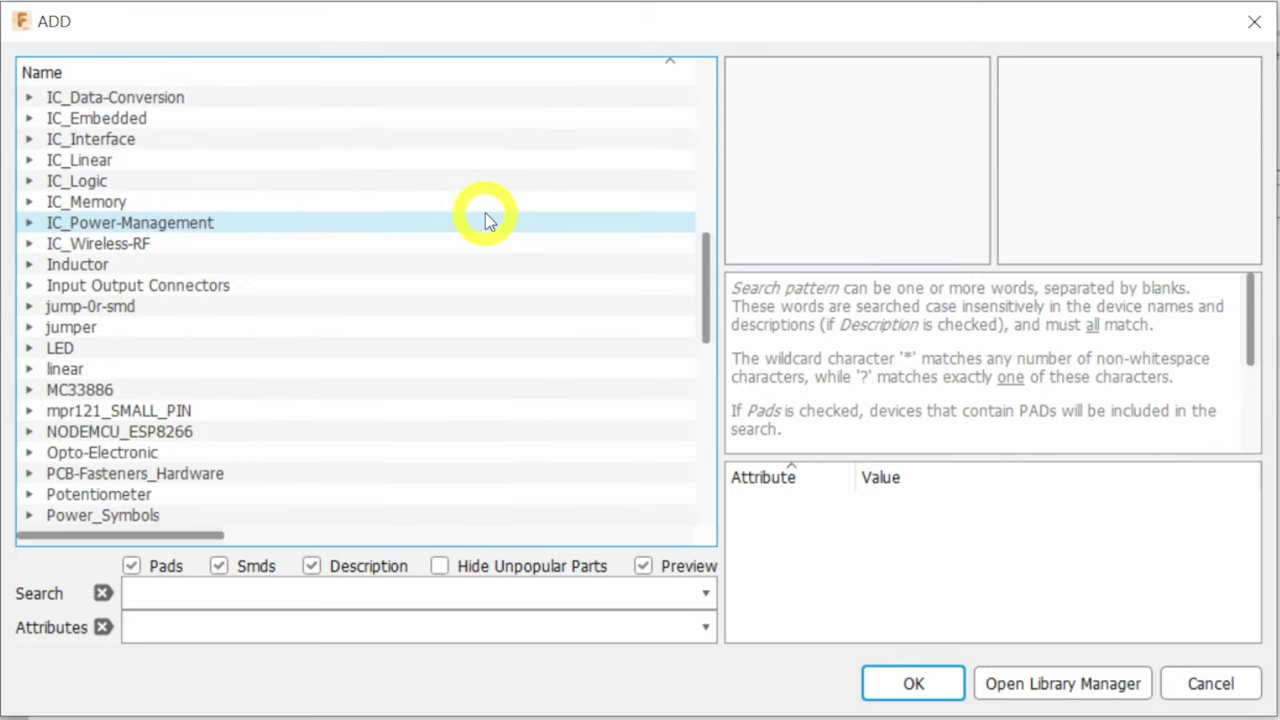
{"action": "scroll", "coordinate": [487, 220], "scroll_direction": "down", "scroll_amount": 1}
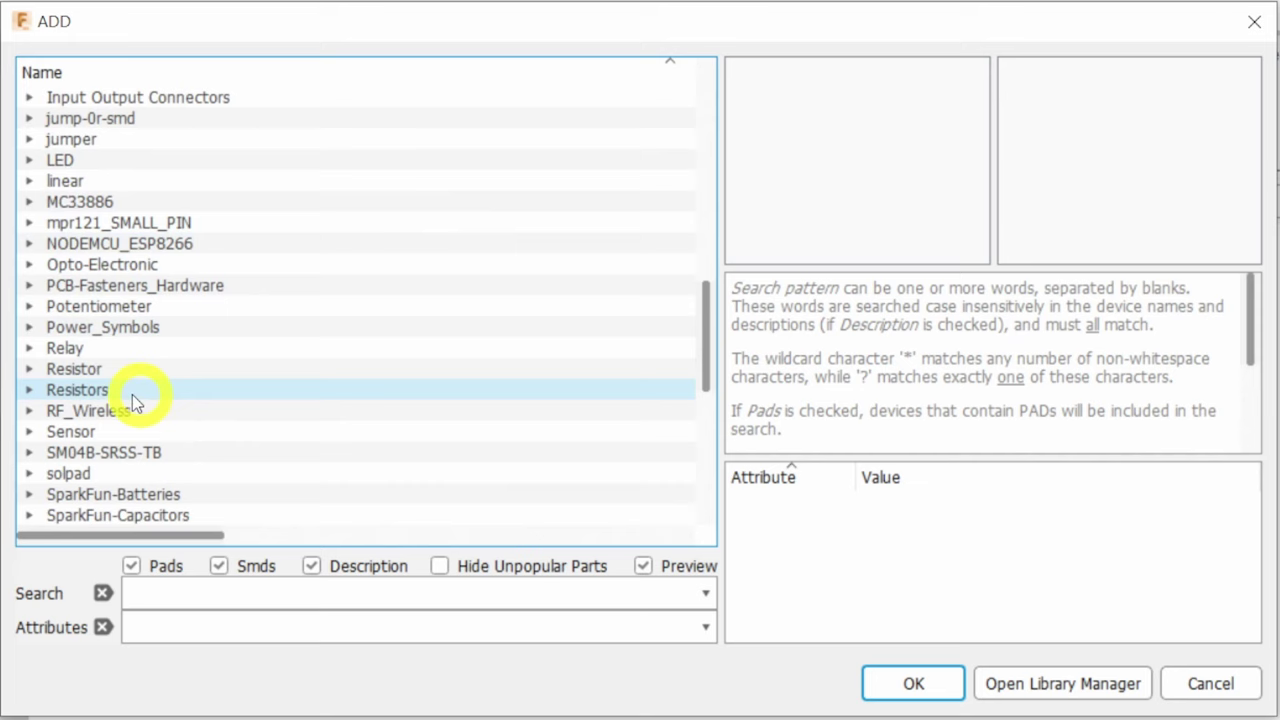
- Compare the variants of part R in the Resistor library and choose R_AXIAL-7.2MM-PITCH for placement
{"action": "left_click", "coordinate": [30, 369]}
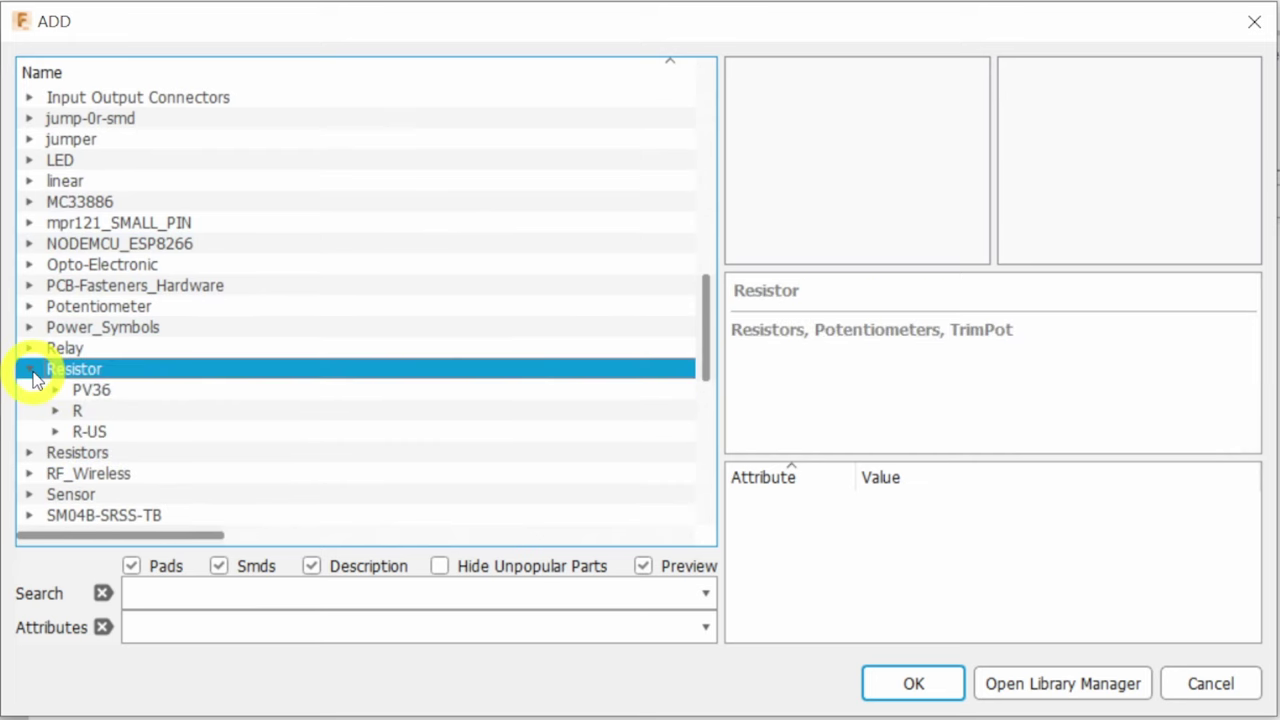
{"action": "left_click", "coordinate": [57, 411]}
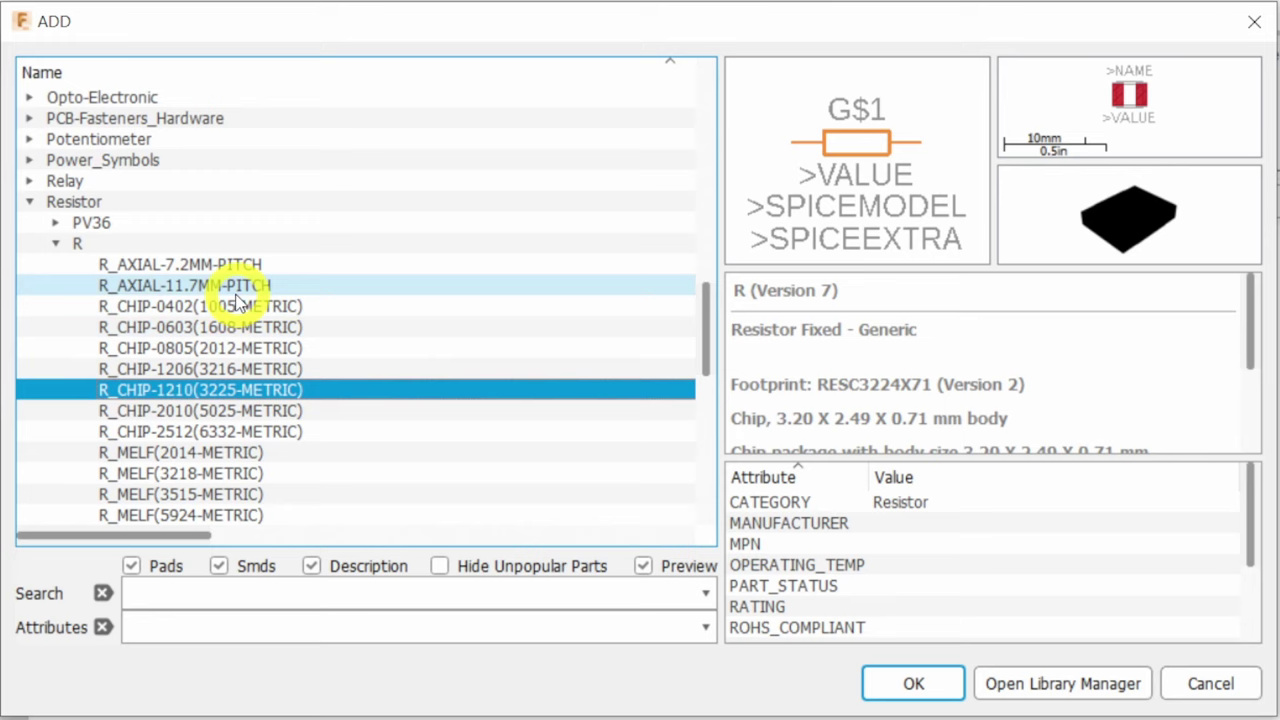
{"action": "left_click", "coordinate": [236, 328]}
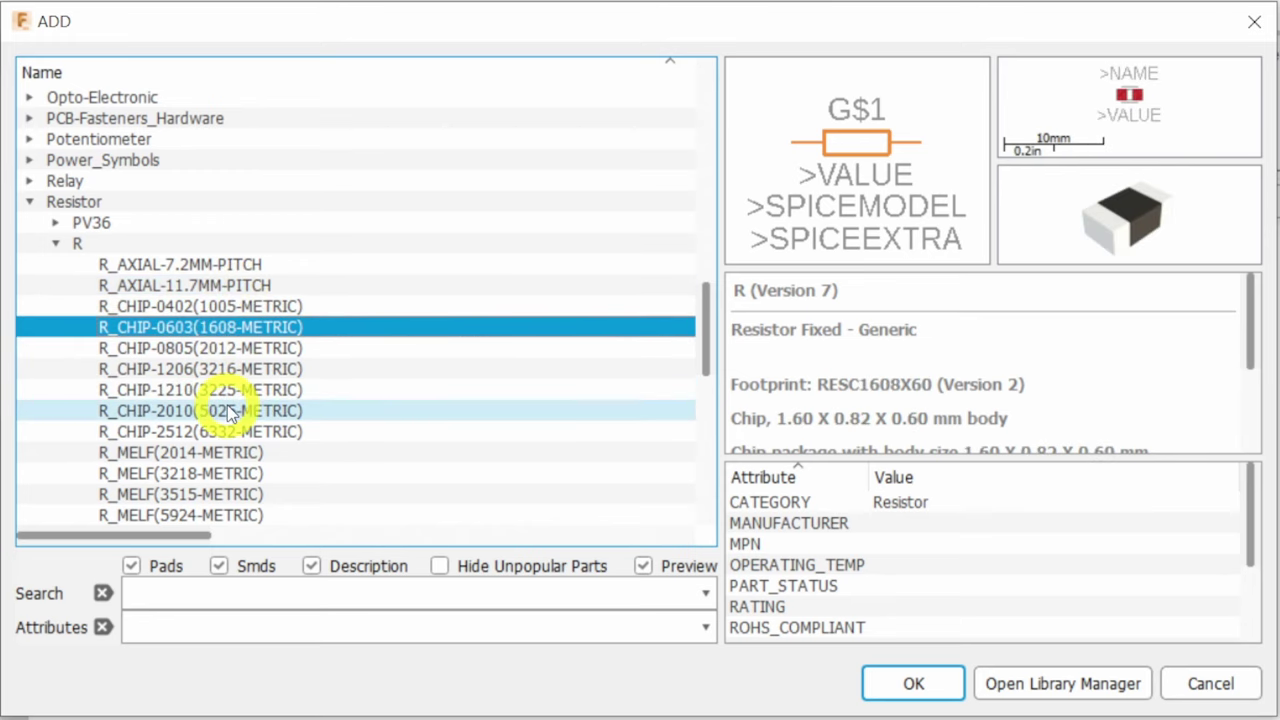
{"action": "left_click", "coordinate": [180, 264]}
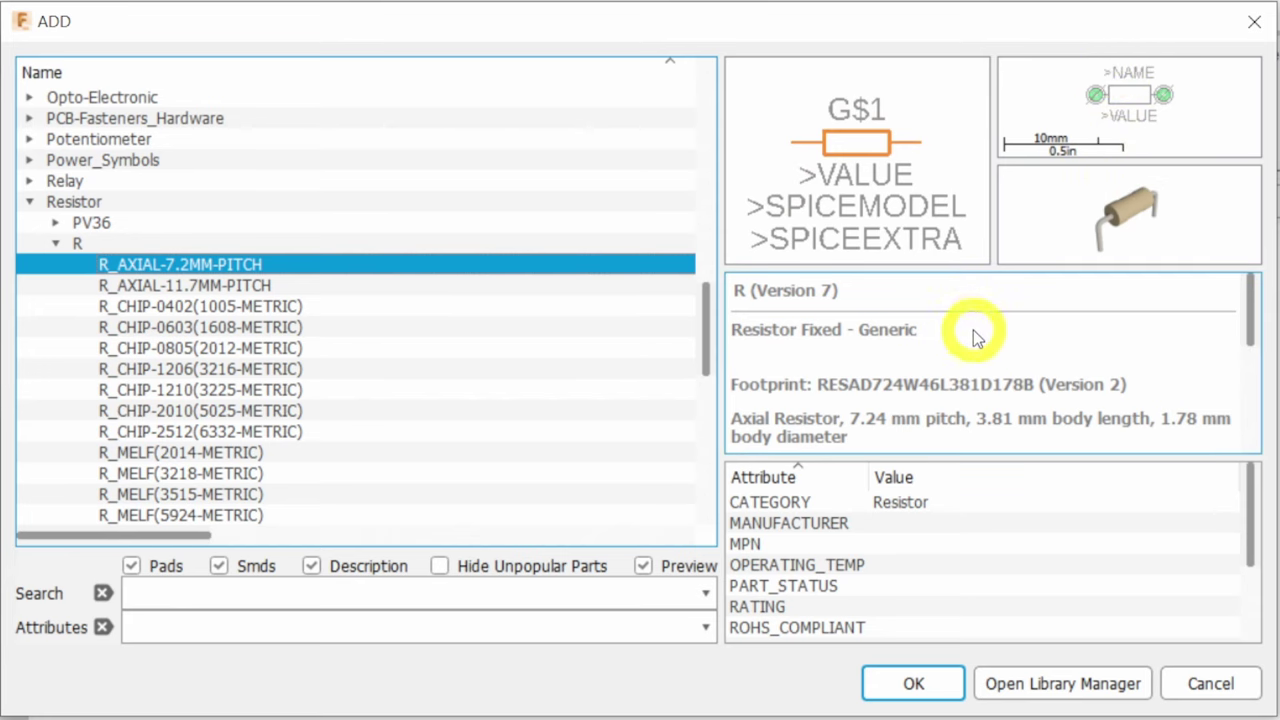
{"action": "left_click", "coordinate": [914, 684]}
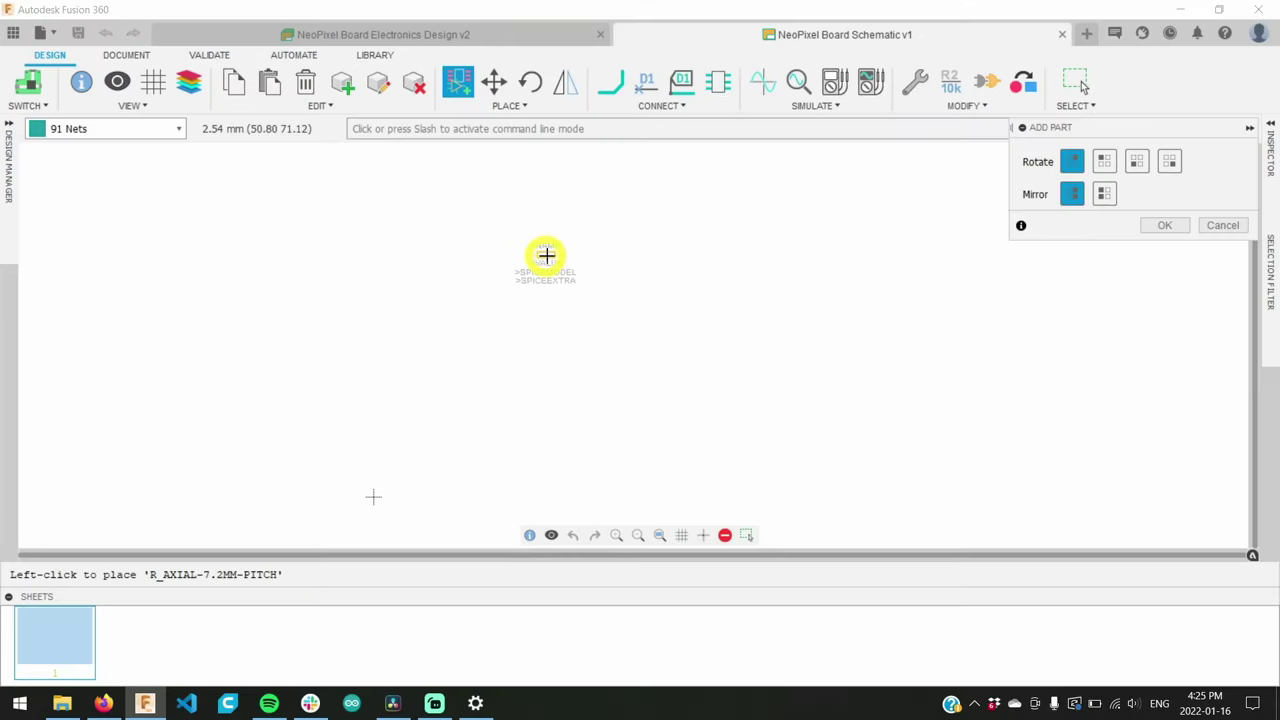
- Place seven R_AXIAL-7.2MM-PITCH resistors at scattered spots on the schematic sheet
{"action": "left_click", "coordinate": [588, 271]}
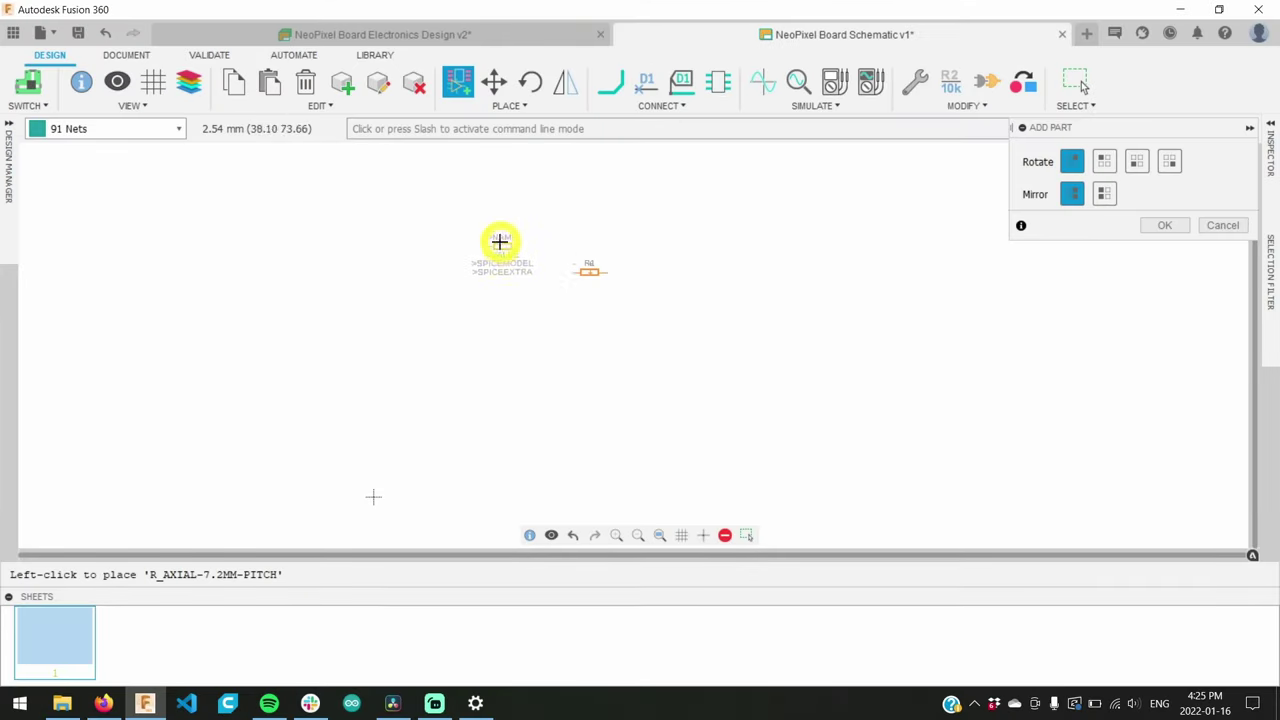
{"action": "left_click", "coordinate": [492, 210]}
{"action": "left_click", "coordinate": [676, 210]}
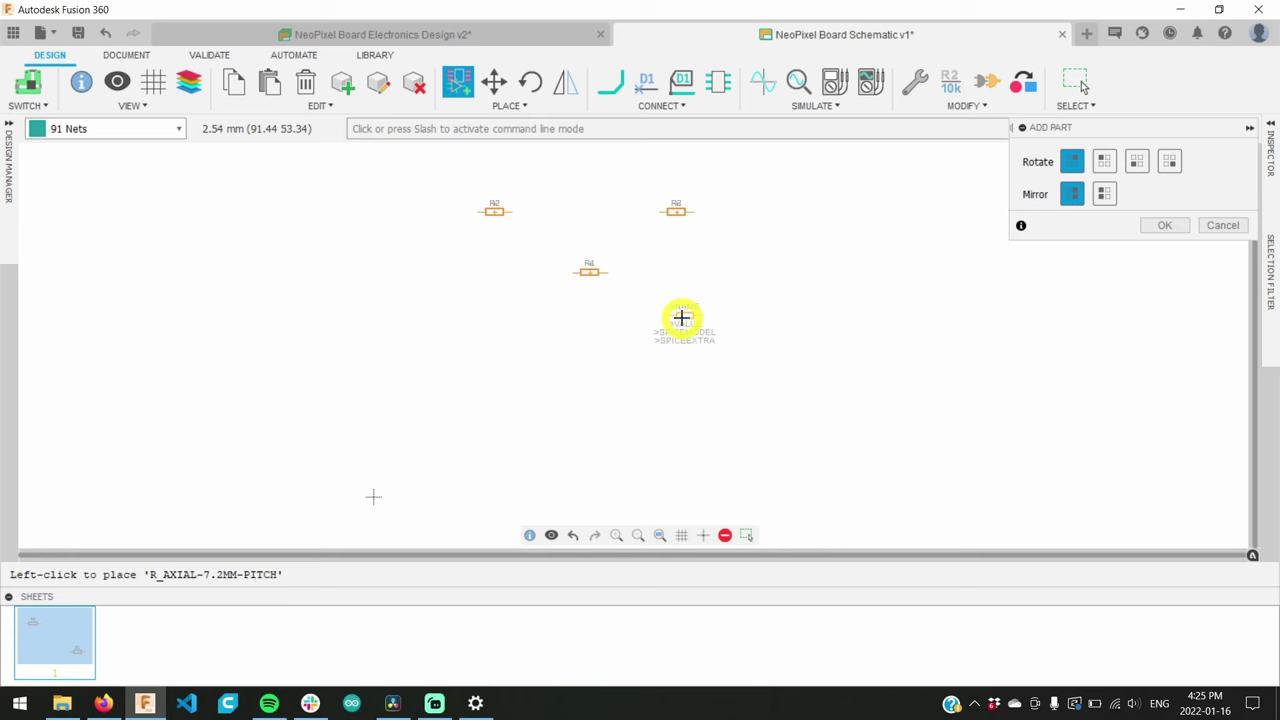
{"action": "left_click", "coordinate": [685, 314]}
{"action": "left_click", "coordinate": [563, 347]}
{"action": "left_click", "coordinate": [459, 347]}
{"action": "left_click", "coordinate": [459, 279]}
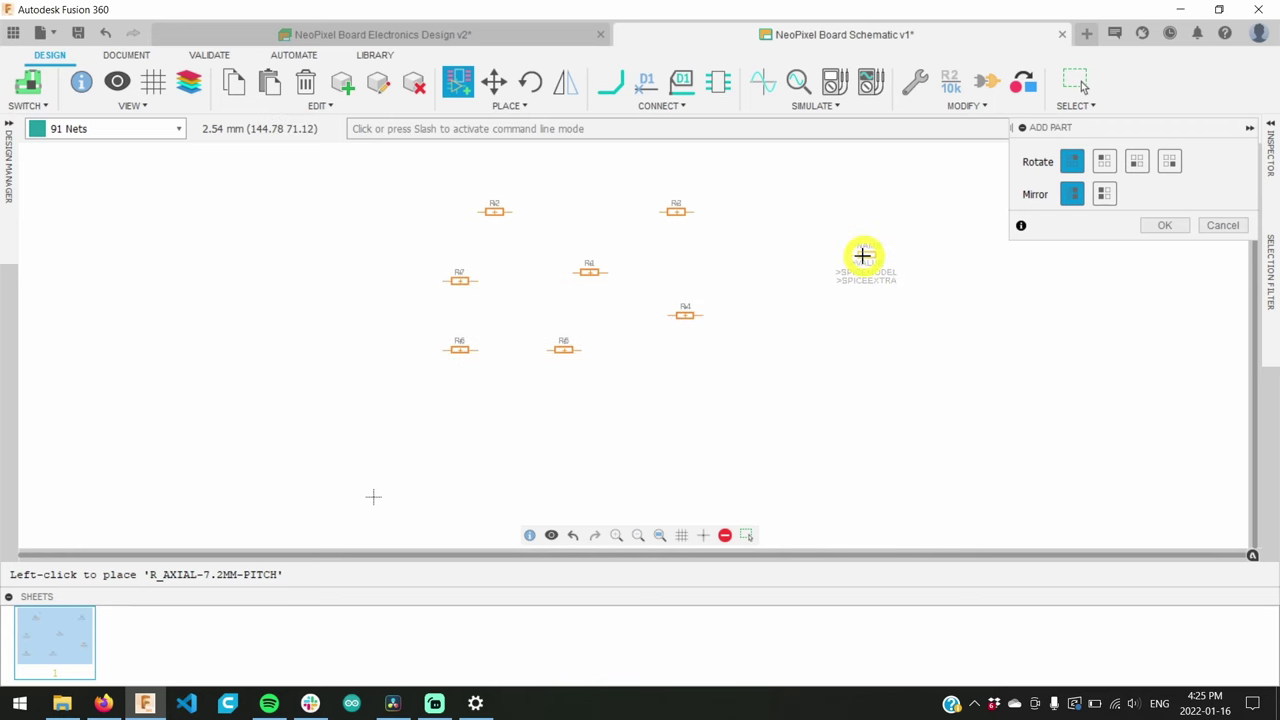
- Place three more R_AXIAL-7.2MM-PITCH resistors, turning each one a further 90 degrees: vertical, upside-down horizontal, and vertical with its label on the opposite side
{"action": "scroll", "coordinate": [748, 255], "scroll_direction": "up", "scroll_amount": 5}
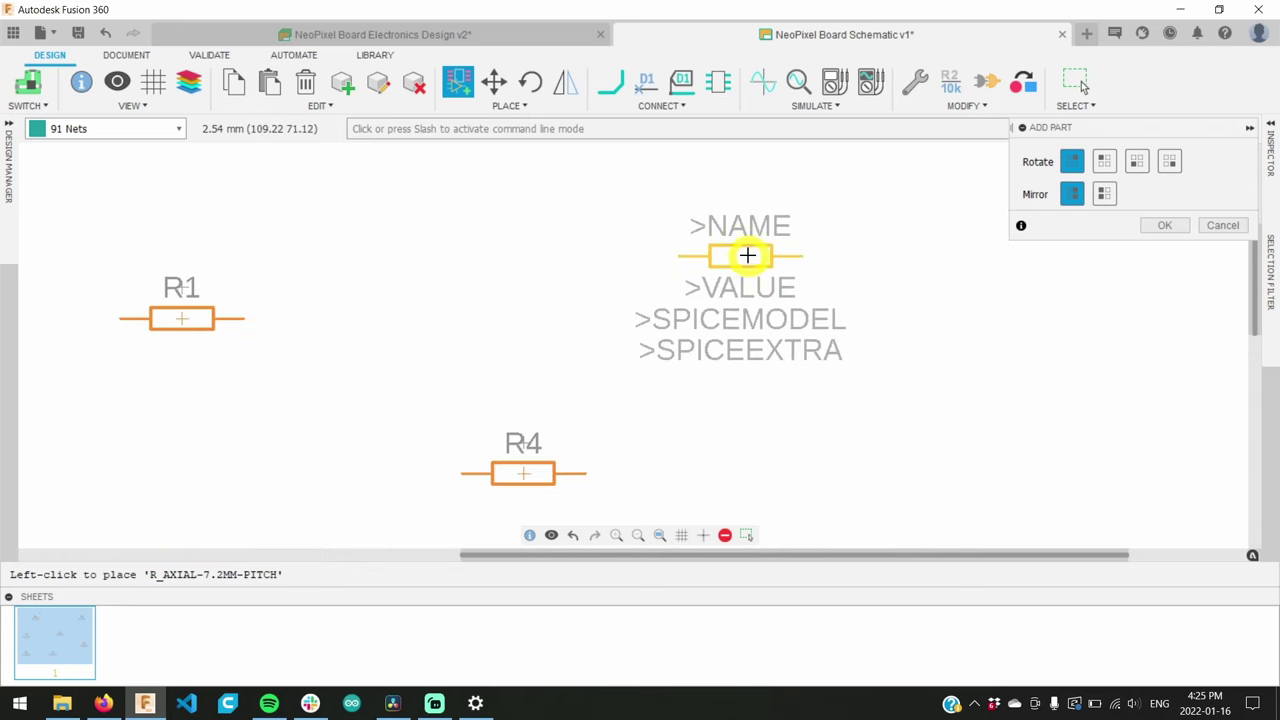
{"action": "right_click", "coordinate": [766, 277]}
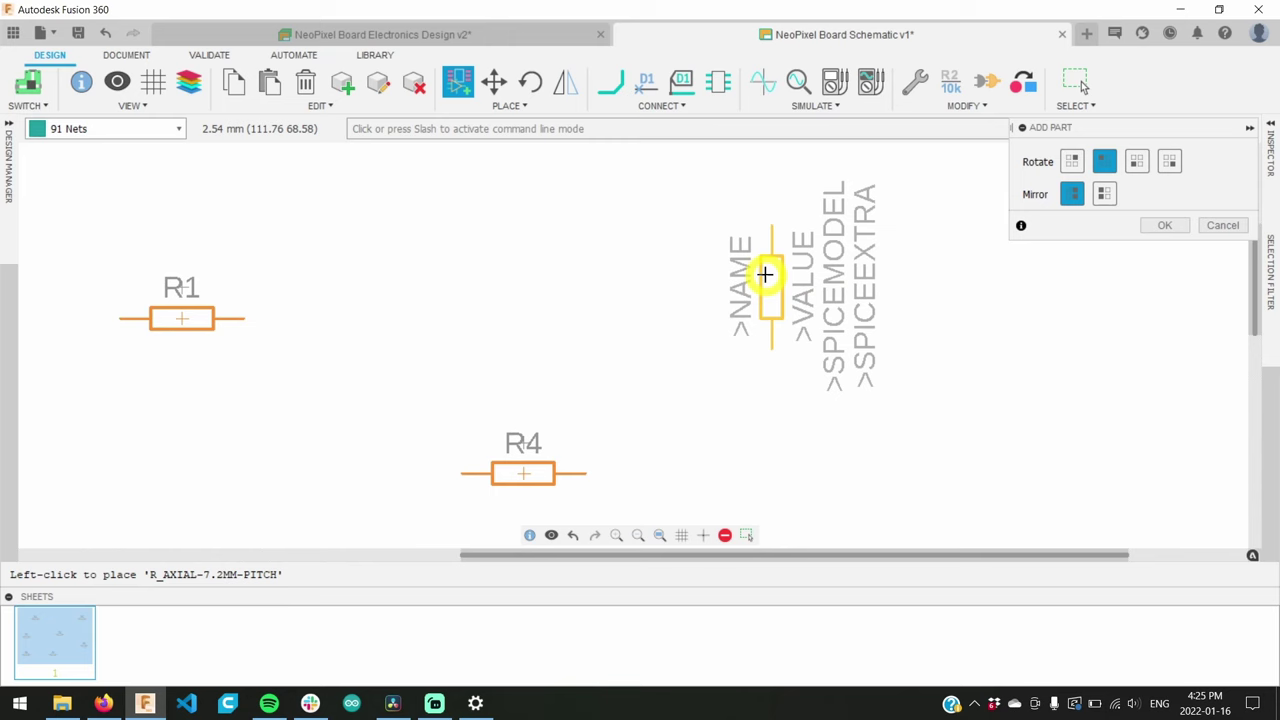
{"action": "left_click", "coordinate": [766, 277]}
{"action": "right_click", "coordinate": [535, 230]}
{"action": "left_click", "coordinate": [535, 230]}
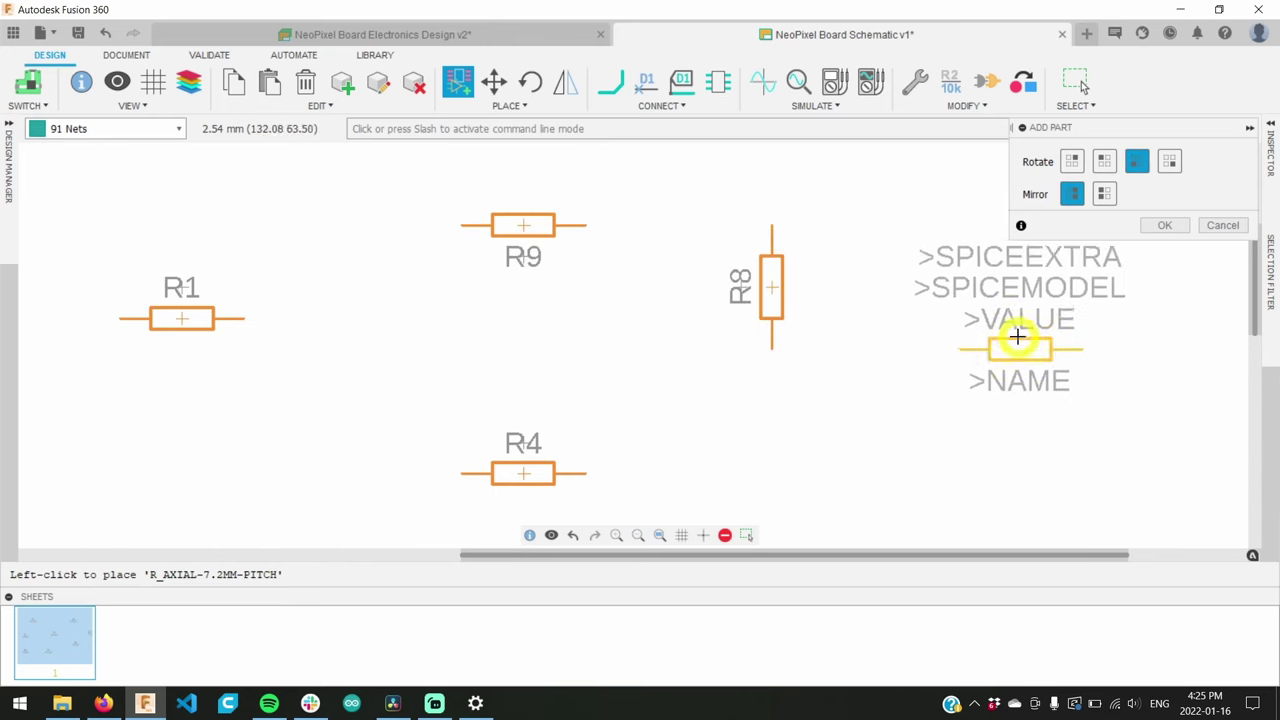
{"action": "right_click", "coordinate": [1002, 412]}
{"action": "left_click", "coordinate": [998, 420]}
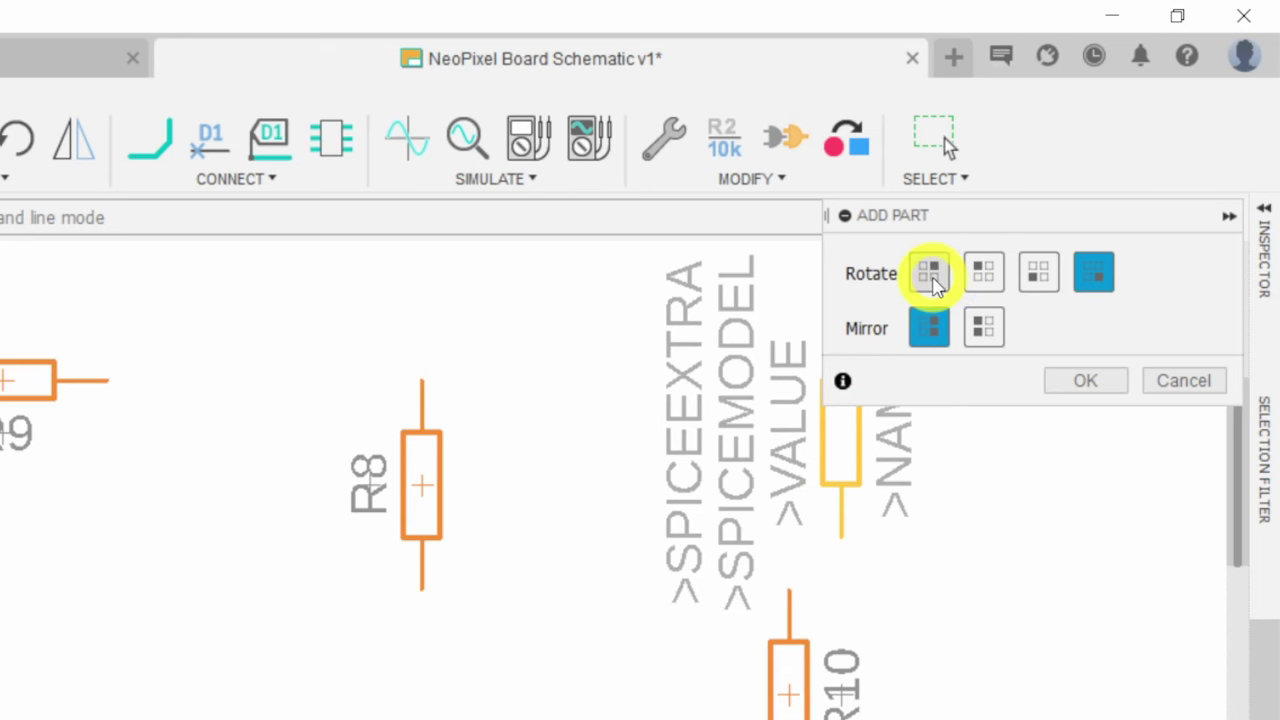
- Try the 0, 90 and 180 degree rotation presets on the unplaced resistor and leave part placement
{"action": "left_click", "coordinate": [929, 273]}
{"action": "left_click", "coordinate": [985, 273]}
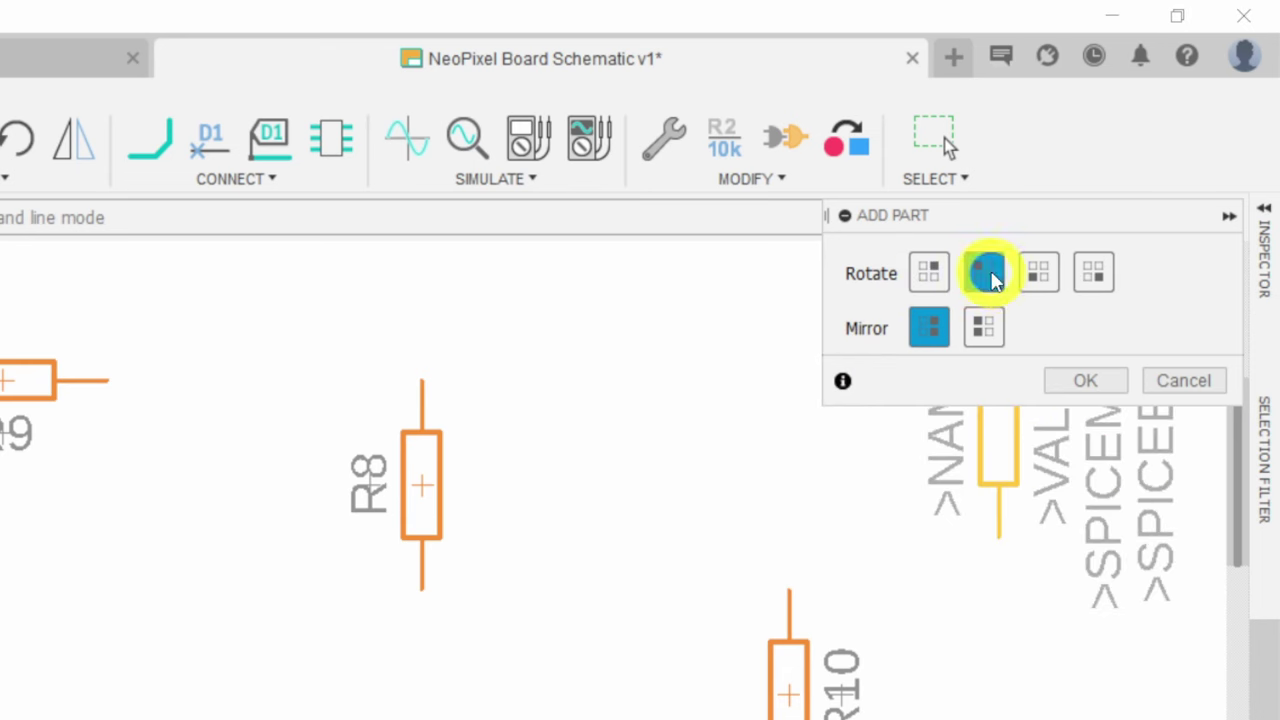
{"action": "left_click", "coordinate": [1035, 278]}
{"action": "left_click", "coordinate": [1088, 380]}
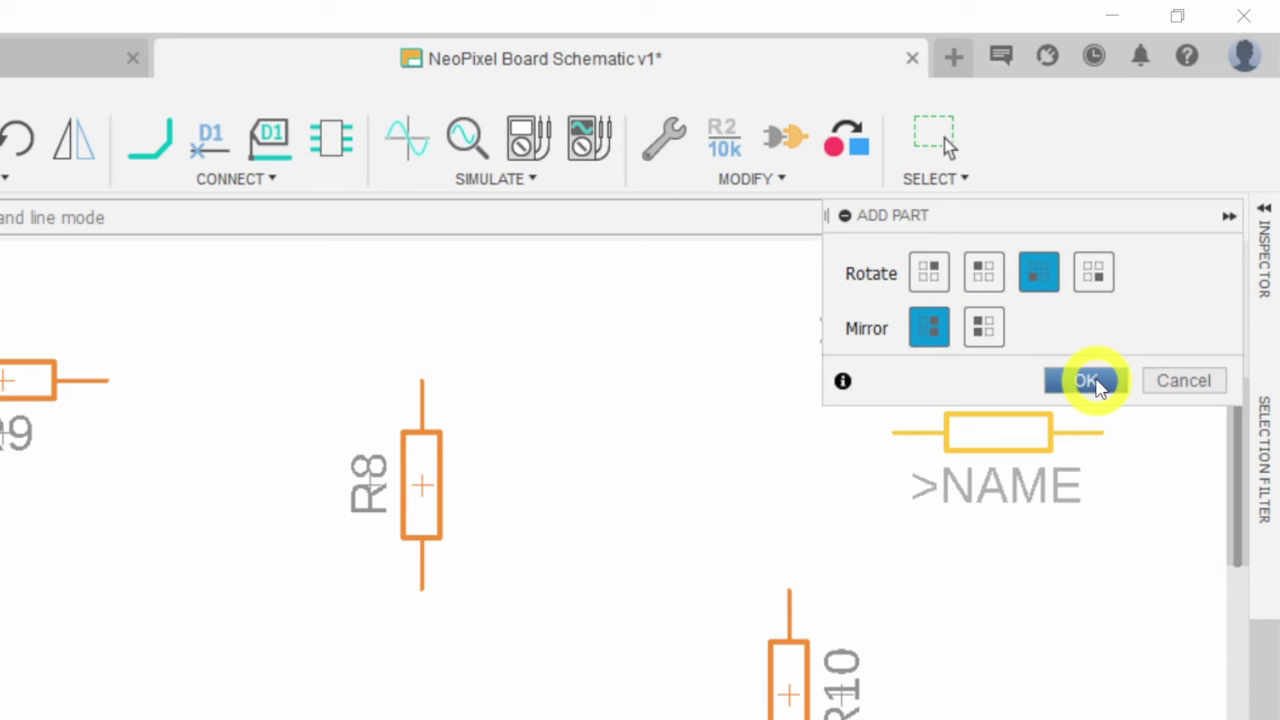
{"action": "key", "text": "Escape"}
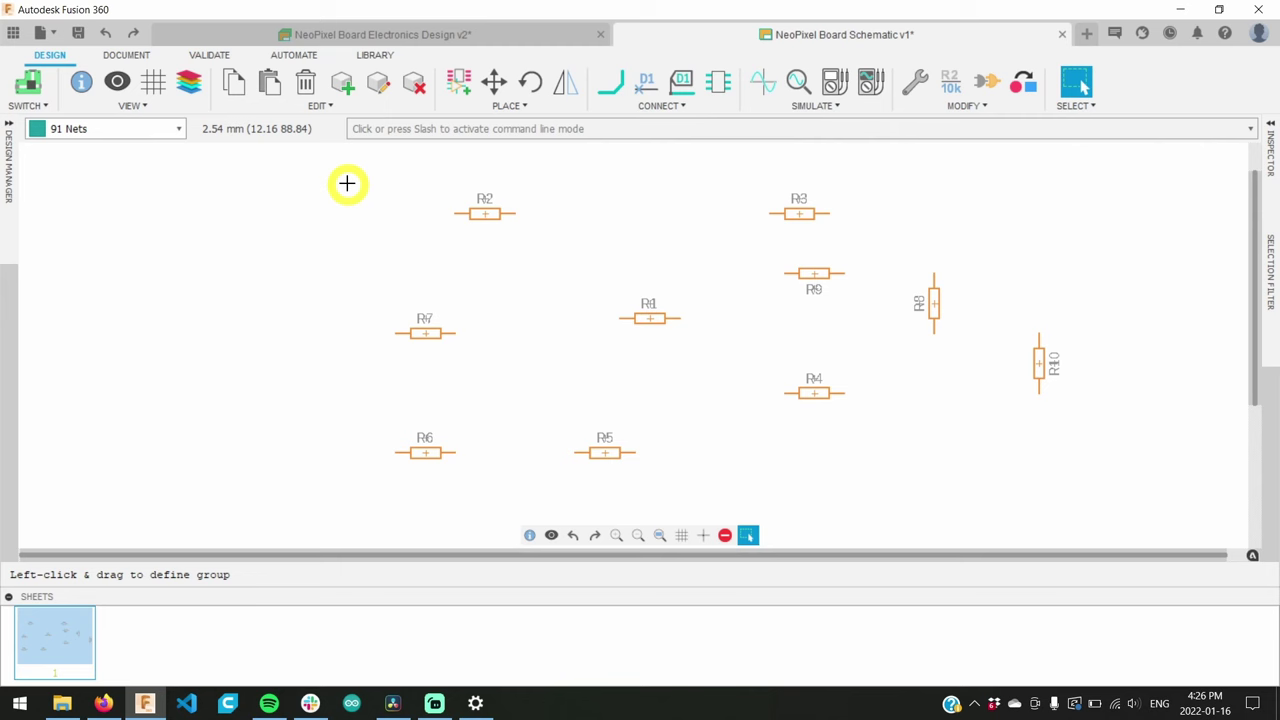
- Delete every resistor on the schematic sheet except R1
{"action": "left_click", "coordinate": [484, 213]}
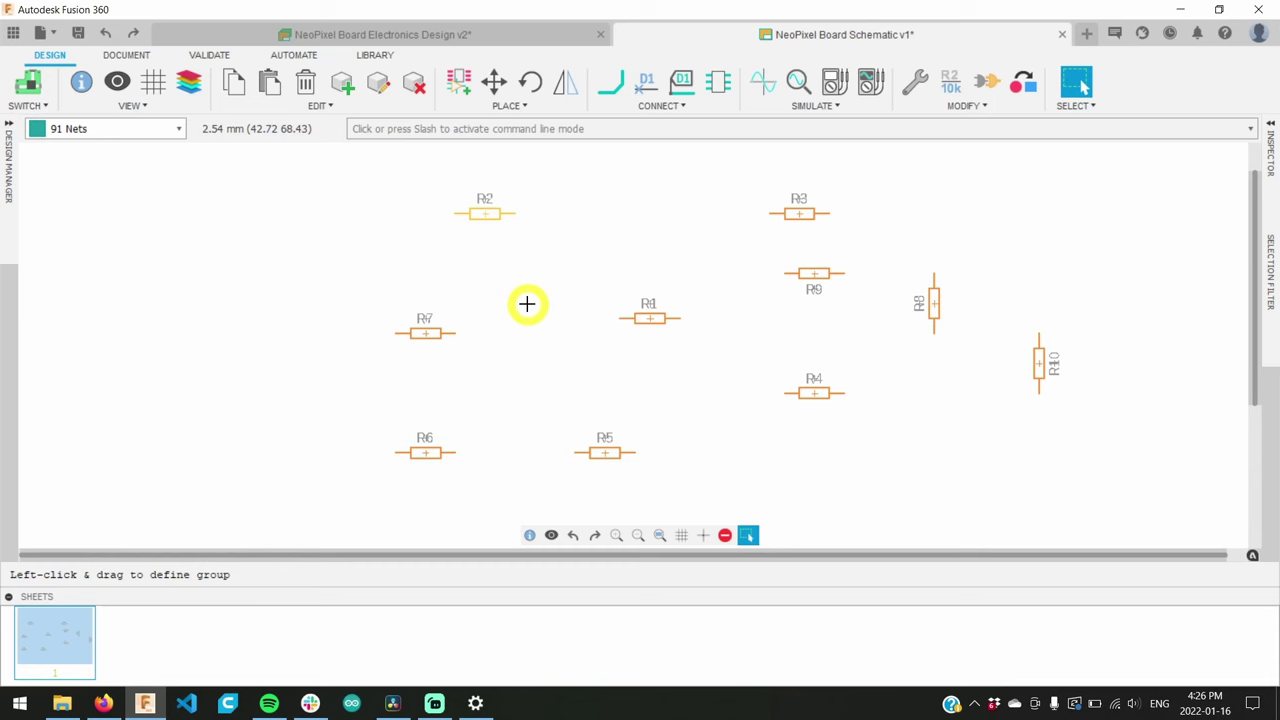
{"action": "key", "text": "Delete"}
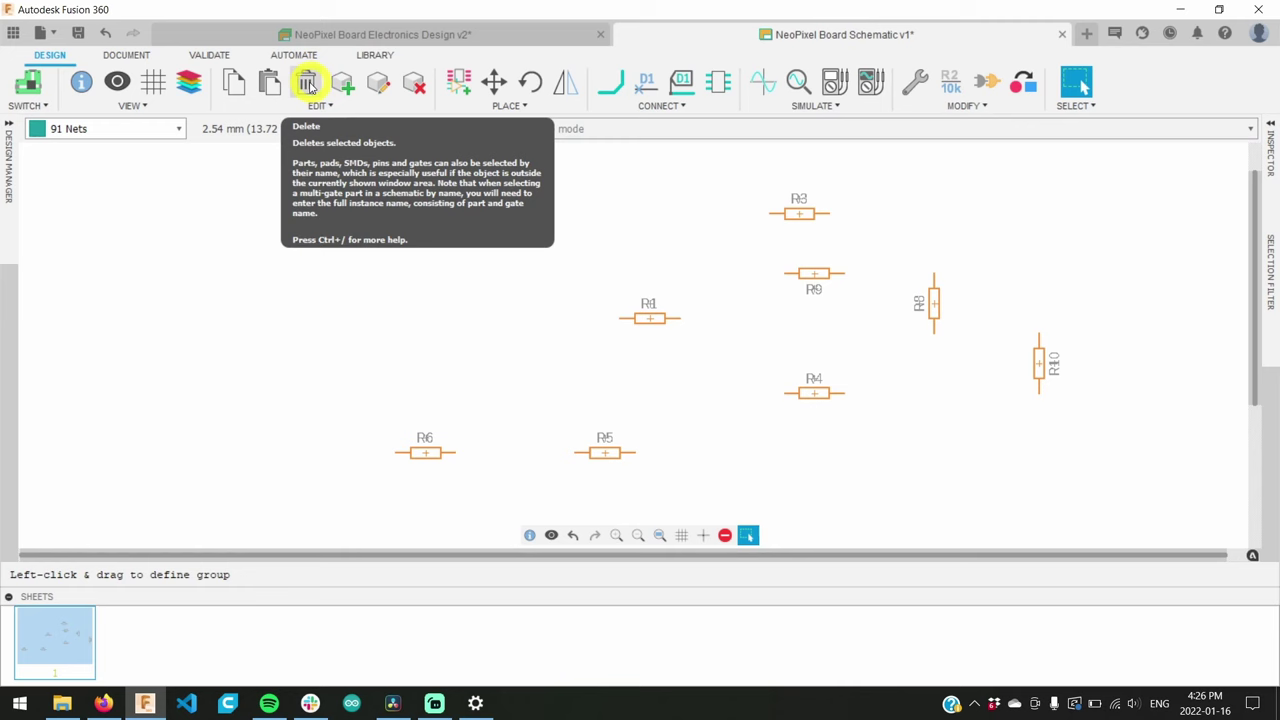
{"action": "left_click", "coordinate": [306, 82]}
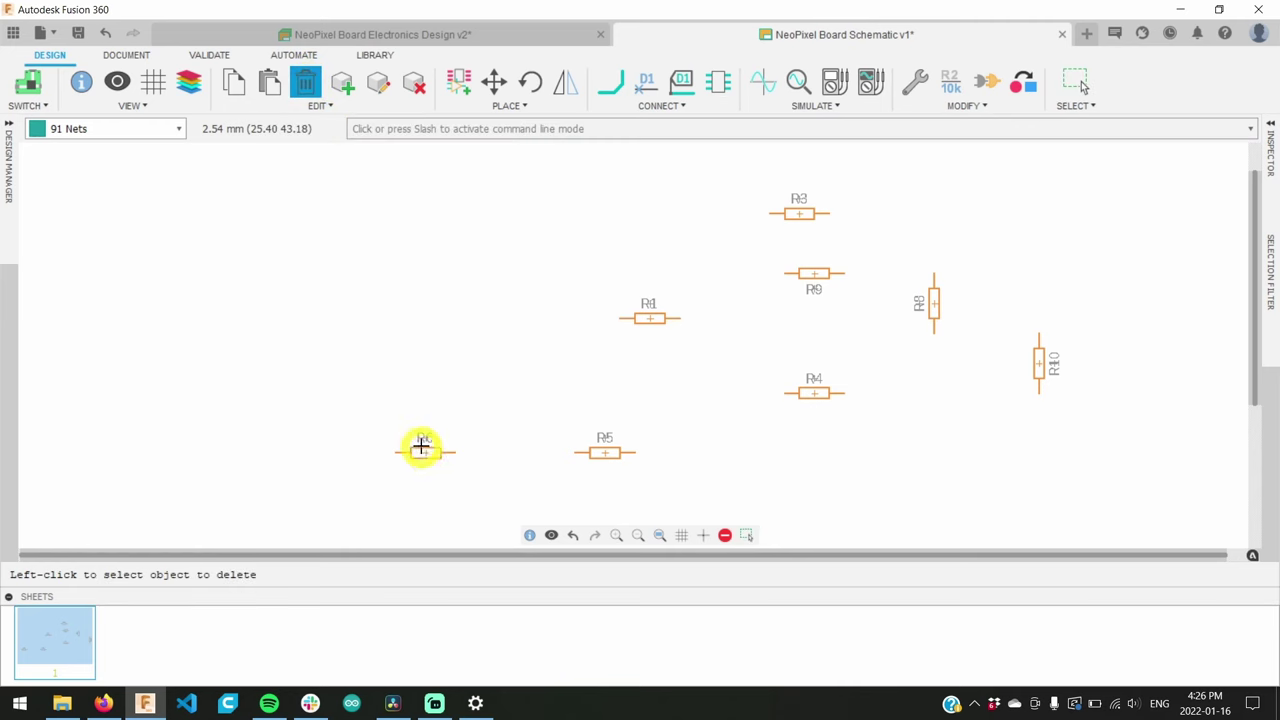
{"action": "left_click", "coordinate": [425, 451]}
{"action": "left_click", "coordinate": [600, 451]}
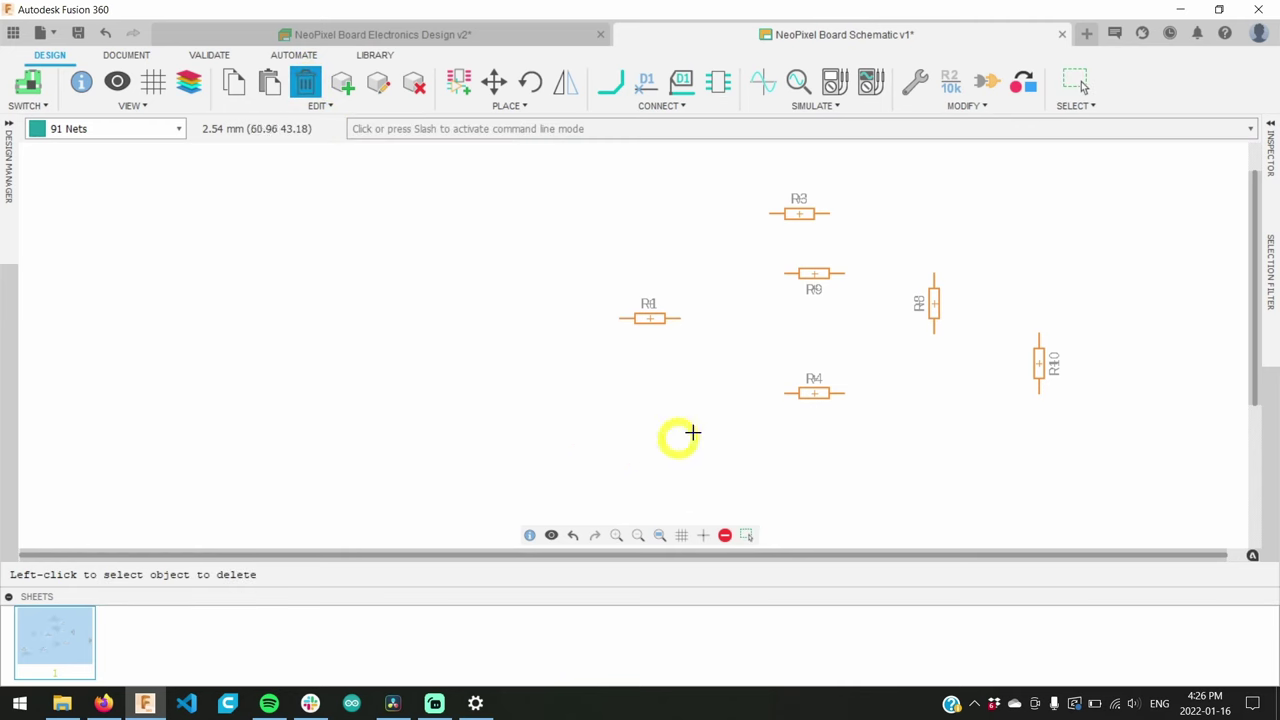
{"action": "left_click", "coordinate": [812, 275]}
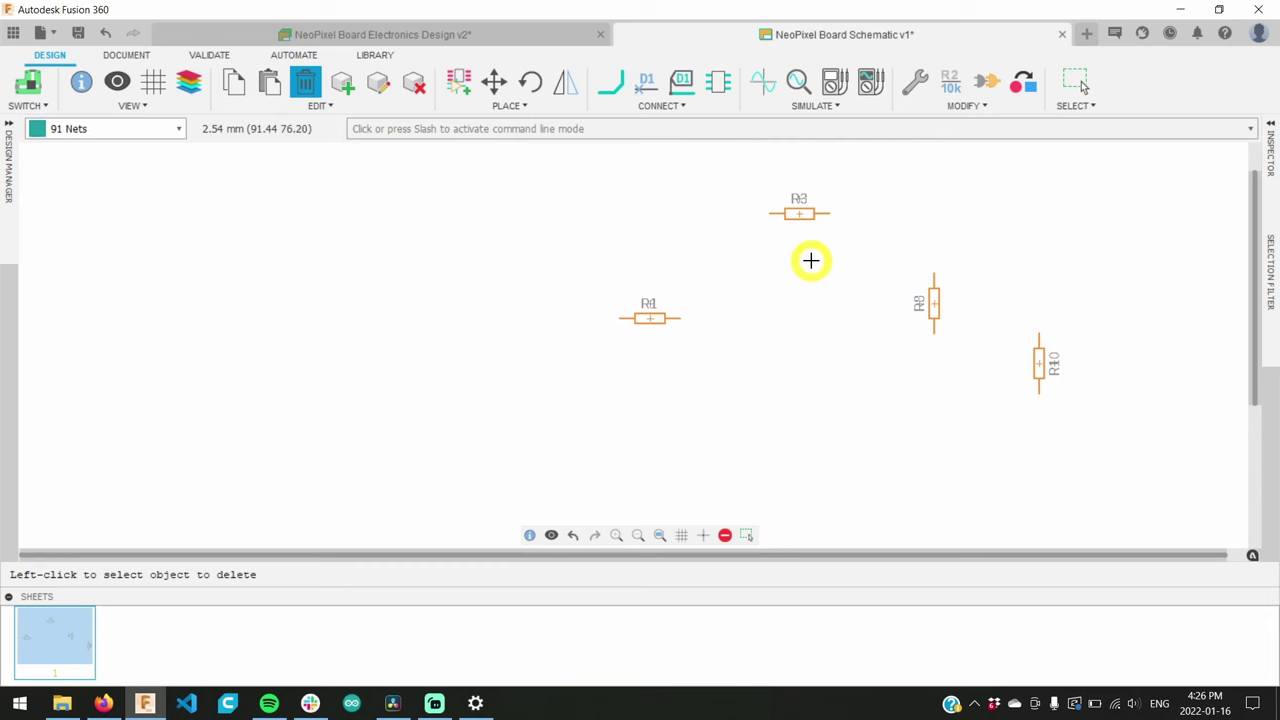
{"action": "left_click", "coordinate": [799, 213]}
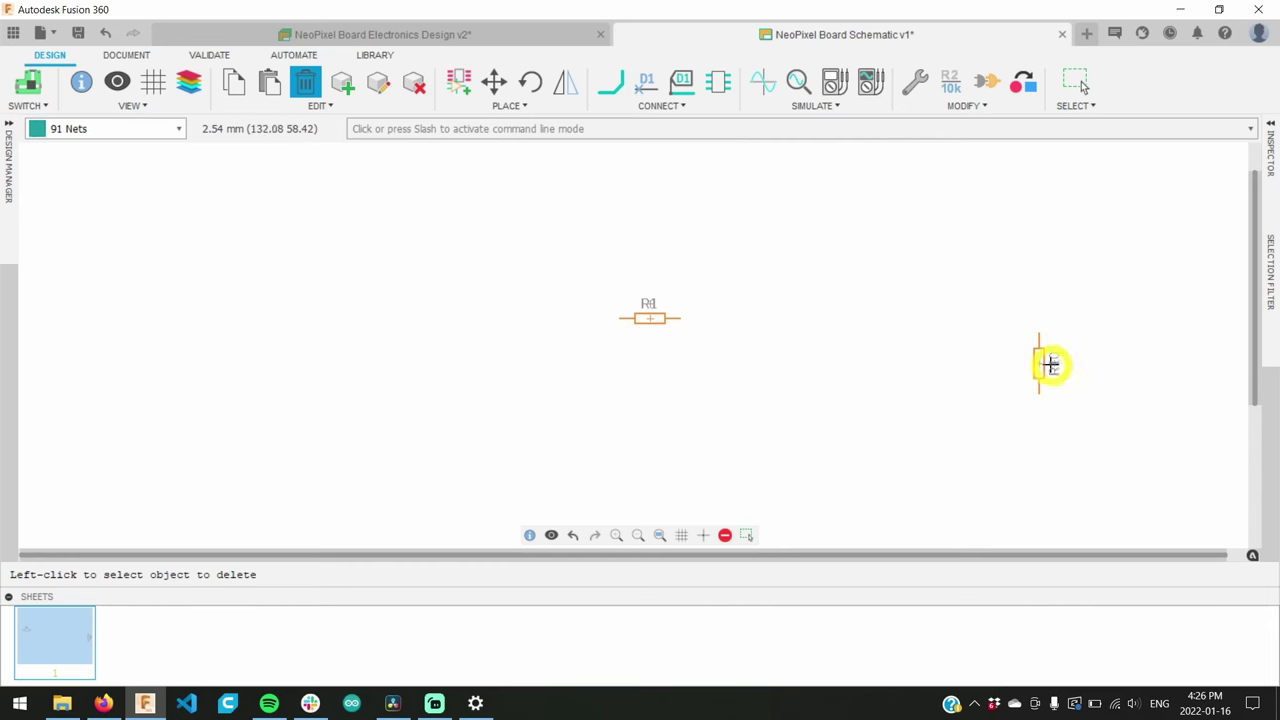
{"action": "left_click", "coordinate": [1039, 363]}
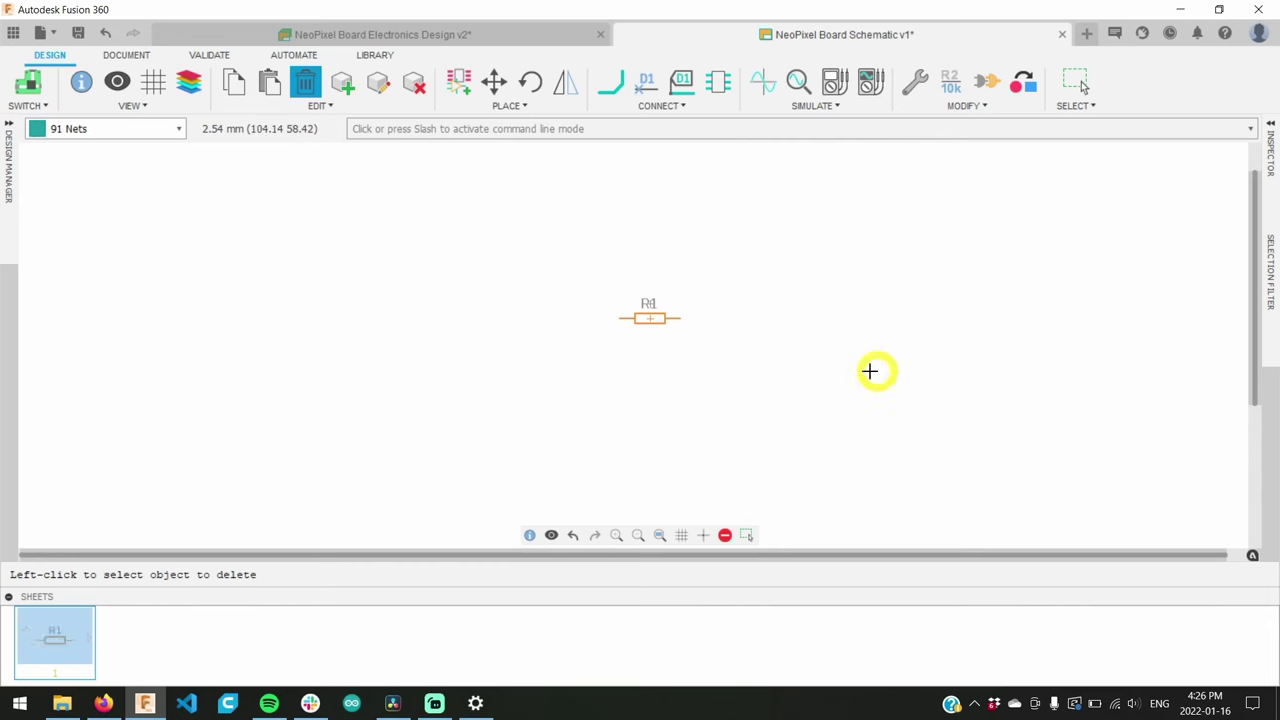
{"action": "key", "text": "Escape"}
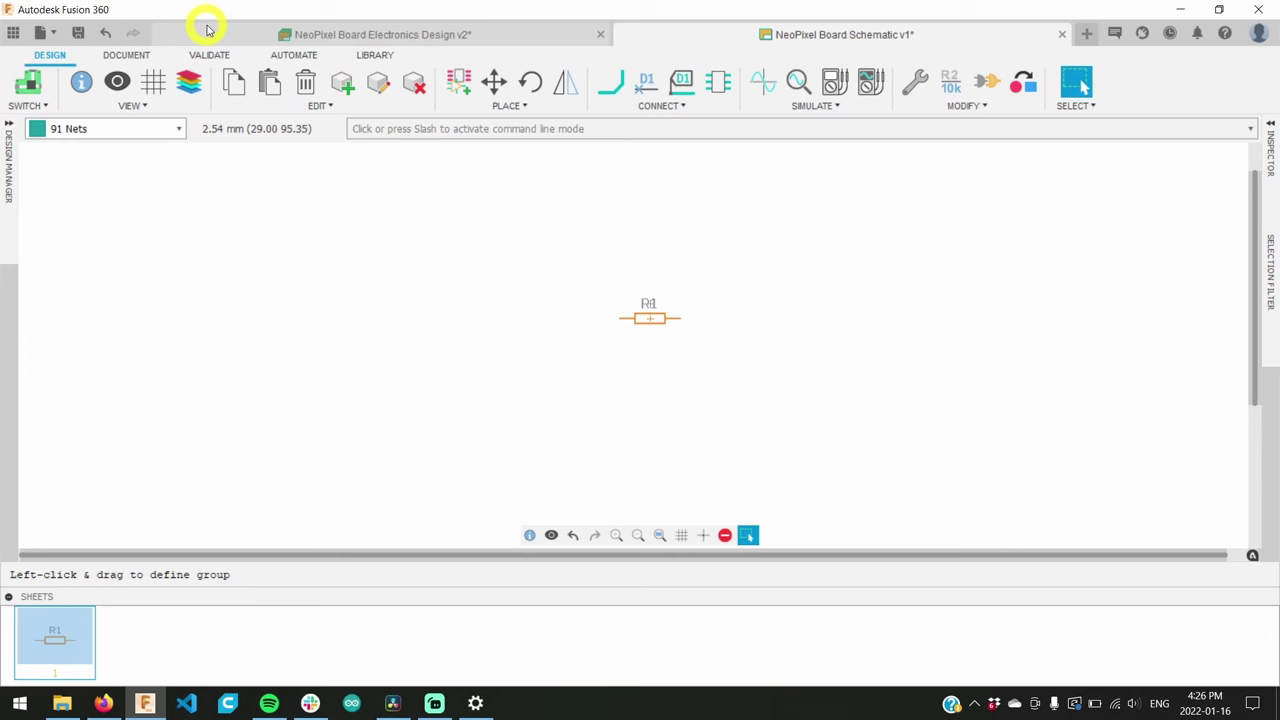
{"action": "left_click", "coordinate": [306, 82]}
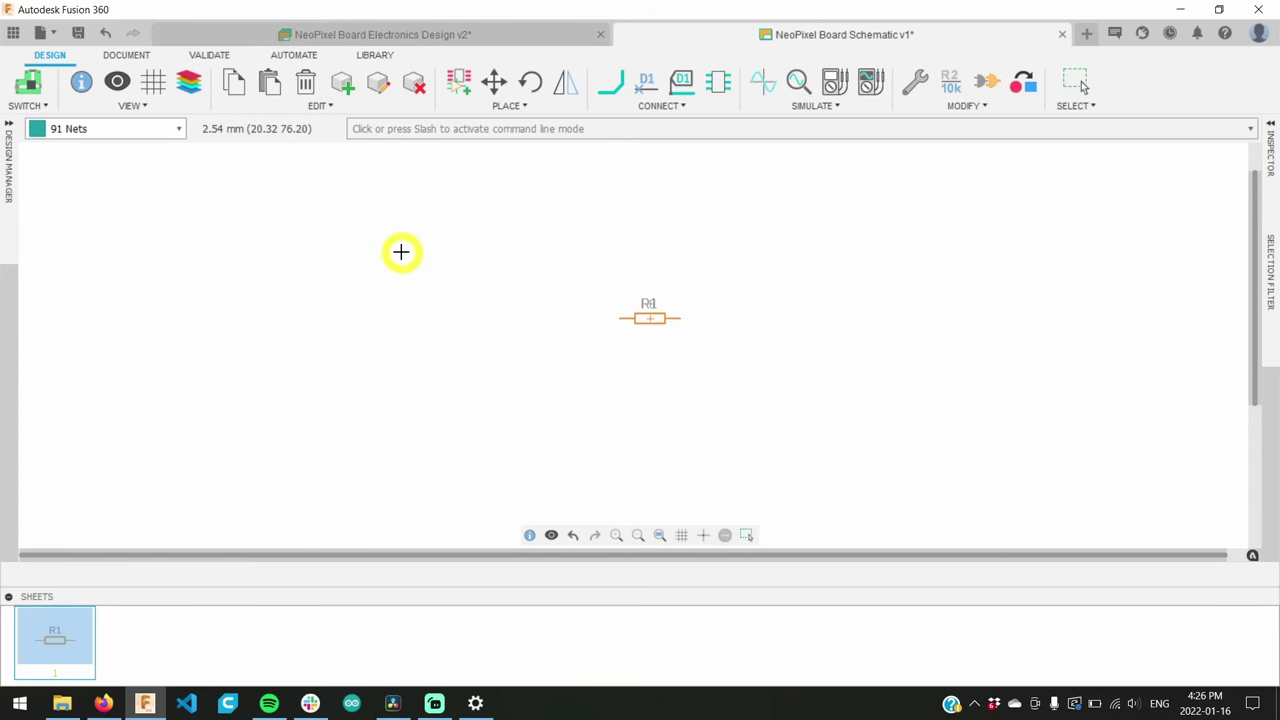
{"action": "key", "text": "Escape"}
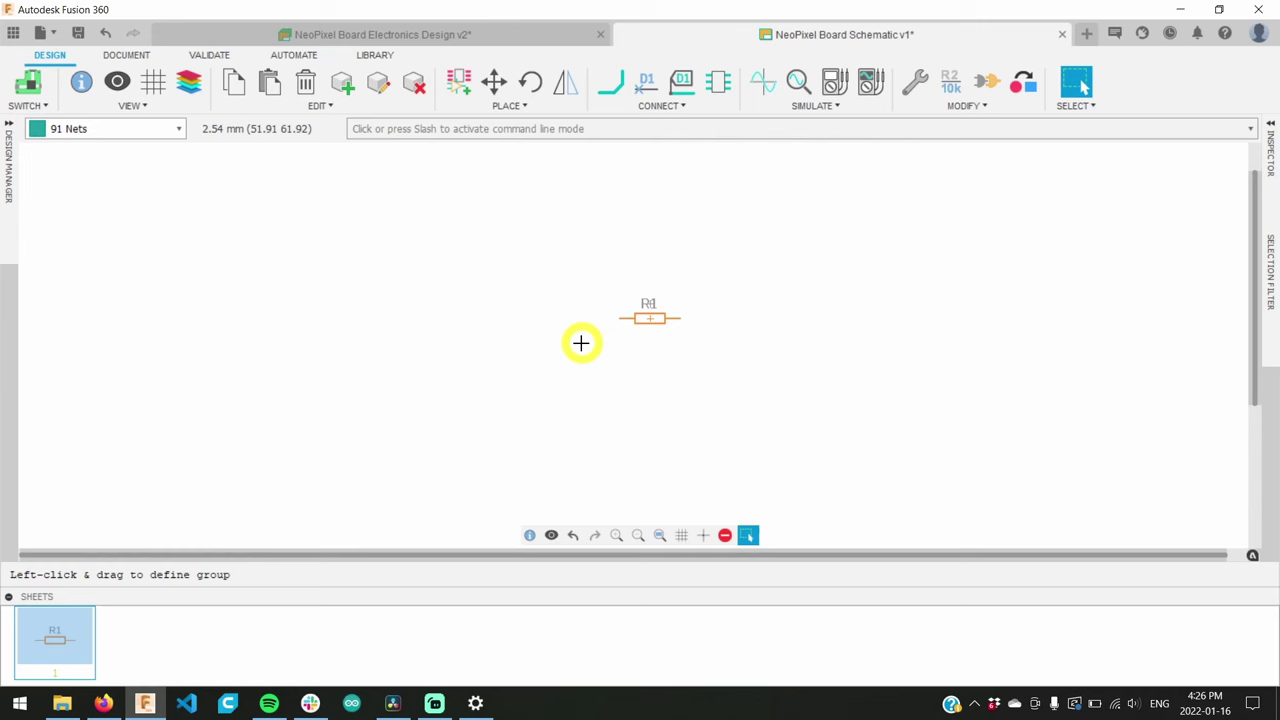
- Move R1 slightly upward, rotating it a full turn in 90-degree increments back to horizontal, and keep its name label directly above the symbol
{"action": "scroll", "coordinate": [711, 320], "scroll_direction": "up", "scroll_amount": 4}
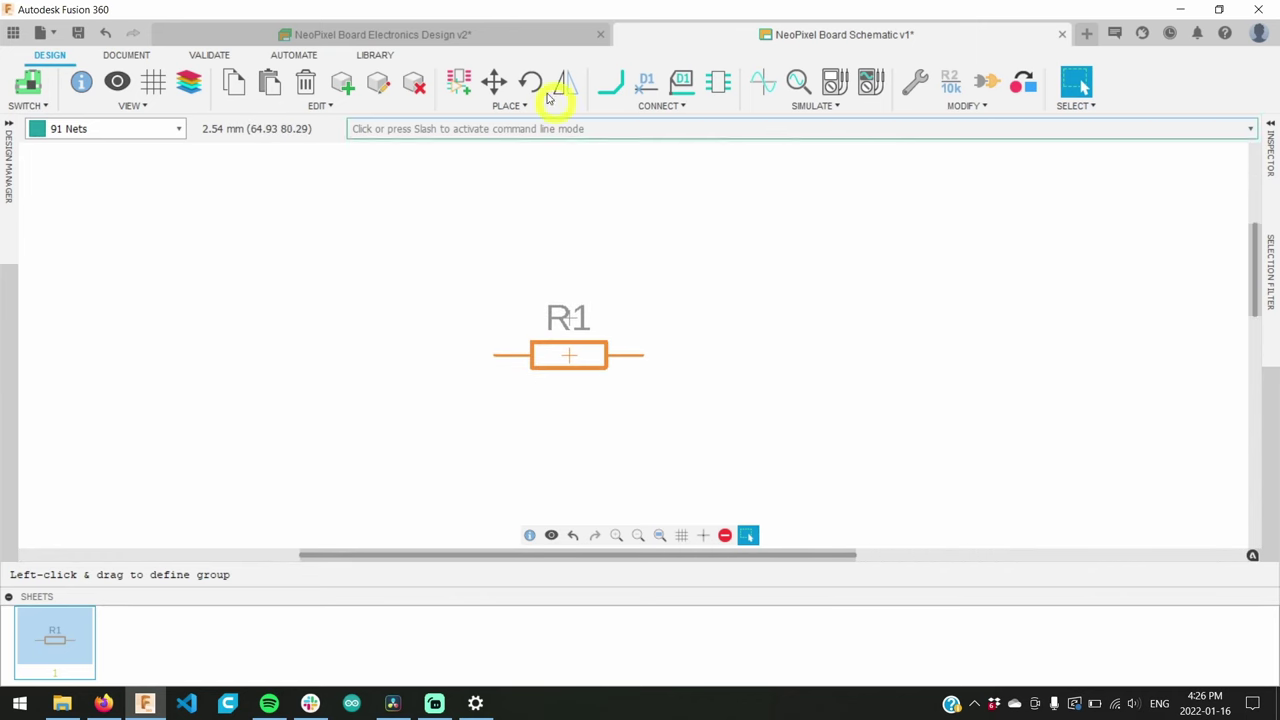
{"action": "left_click", "coordinate": [494, 82]}
{"action": "left_click", "coordinate": [568, 355]}
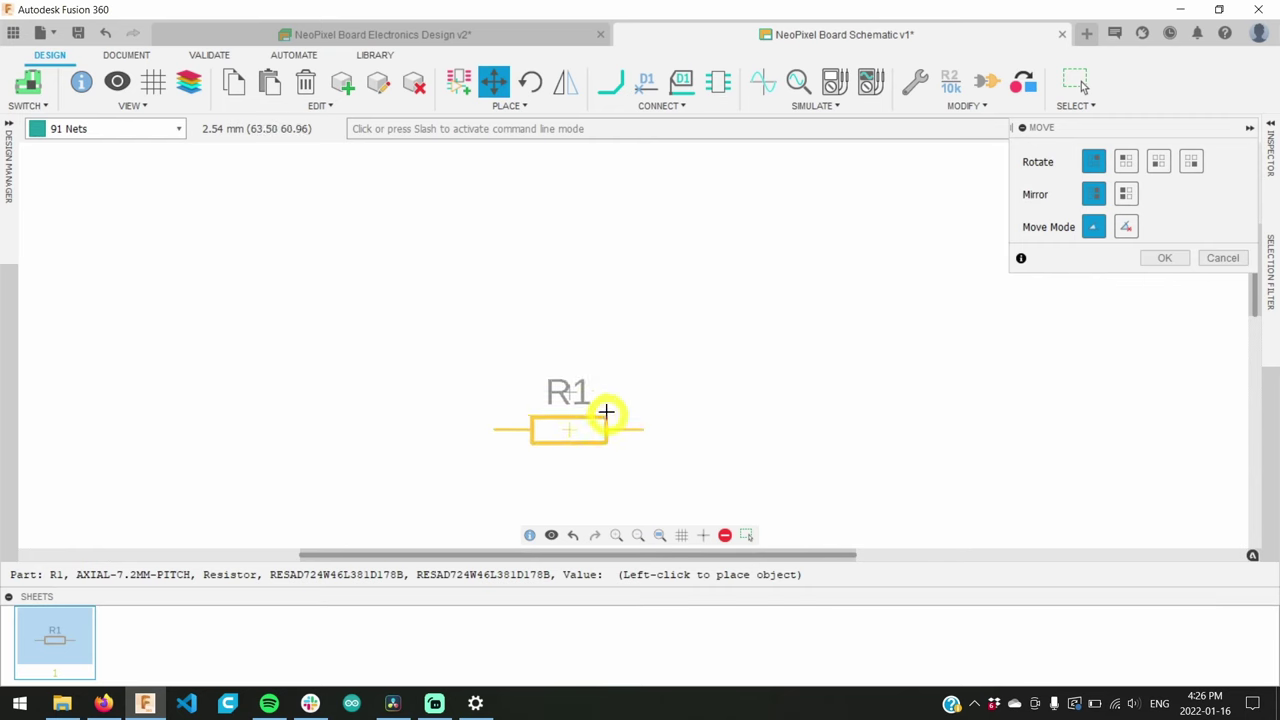
{"action": "right_click", "coordinate": [538, 312]}
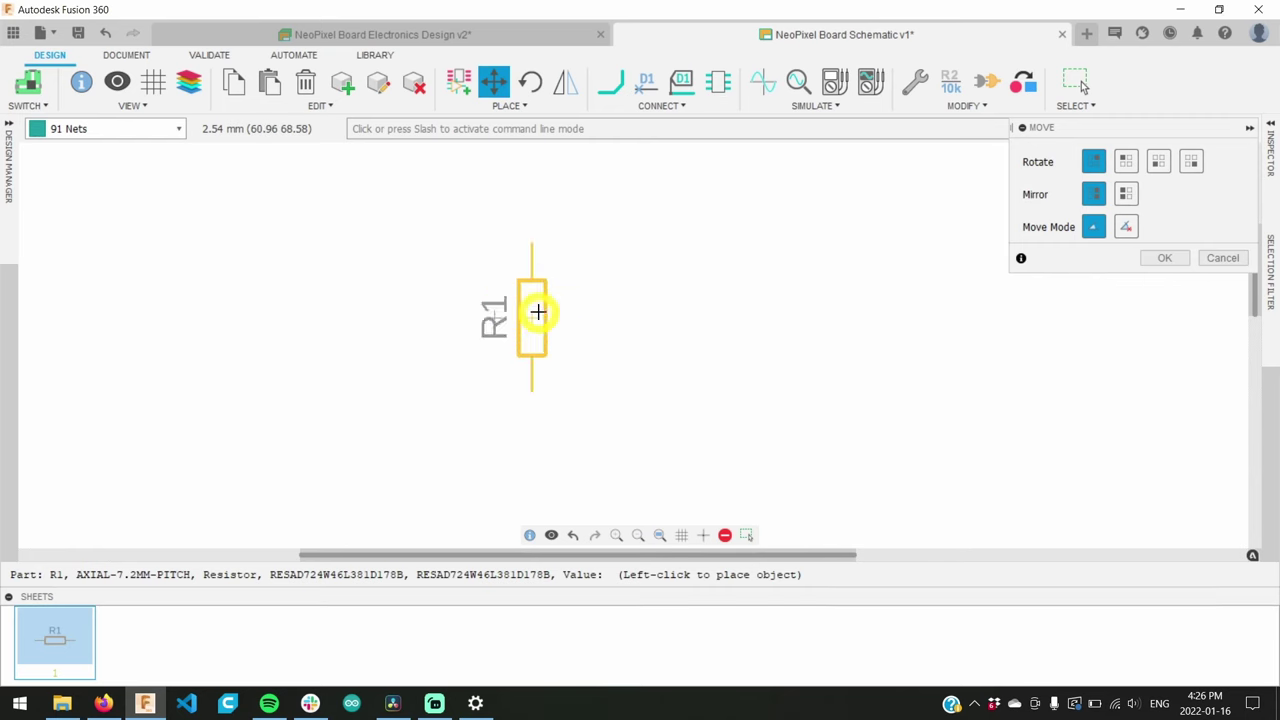
{"action": "right_click", "coordinate": [538, 312]}
{"action": "right_click", "coordinate": [538, 312]}
{"action": "right_click", "coordinate": [538, 312]}
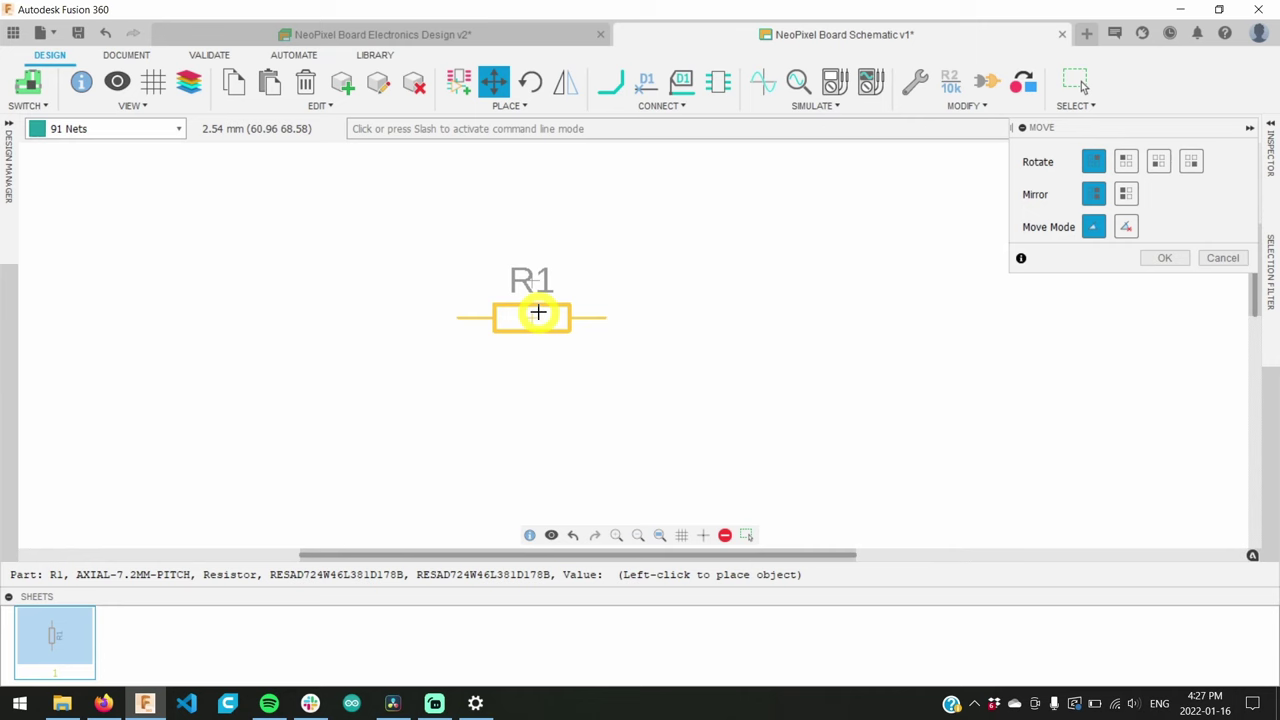
{"action": "left_click", "coordinate": [563, 318]}
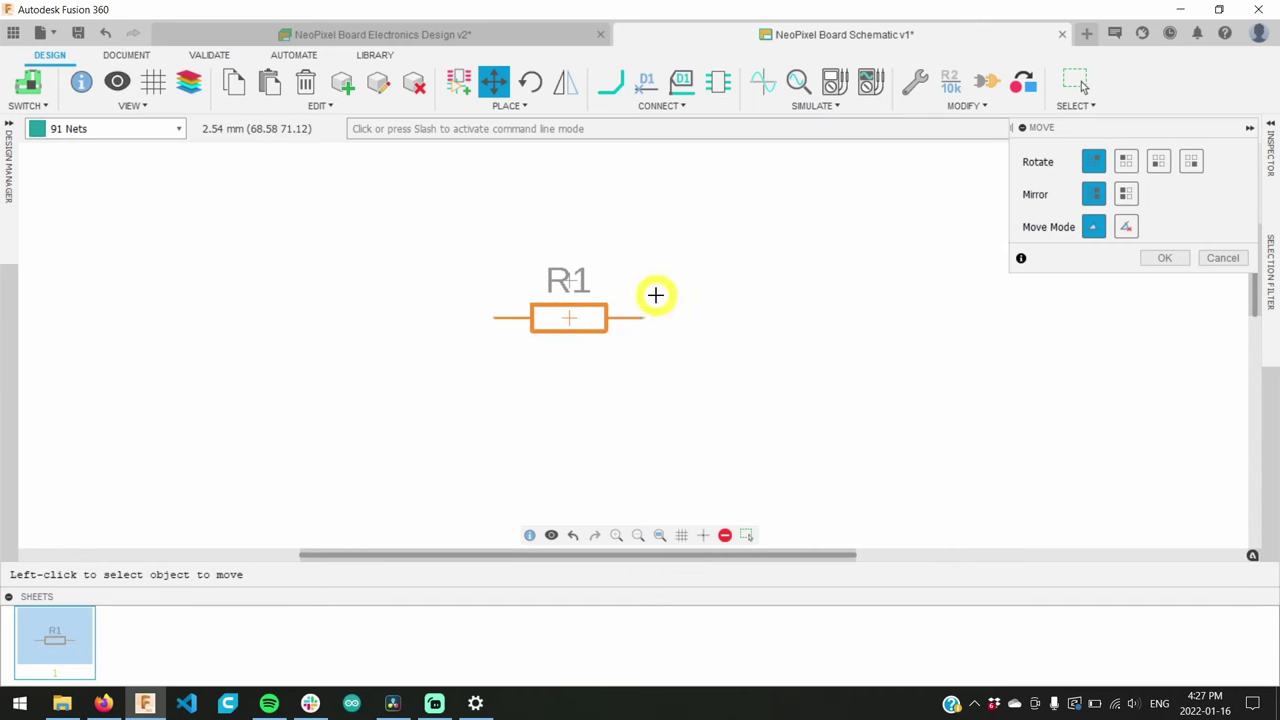
{"action": "left_click", "coordinate": [566, 280]}
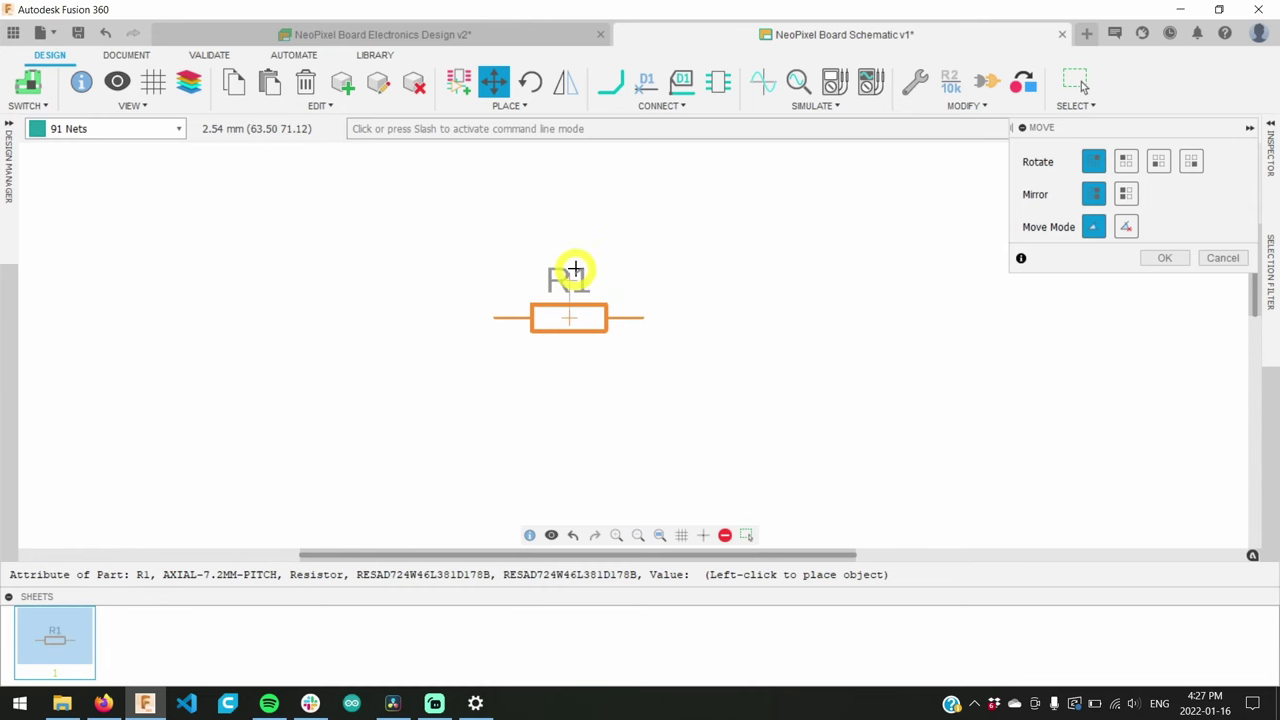
{"action": "left_click", "coordinate": [575, 270]}
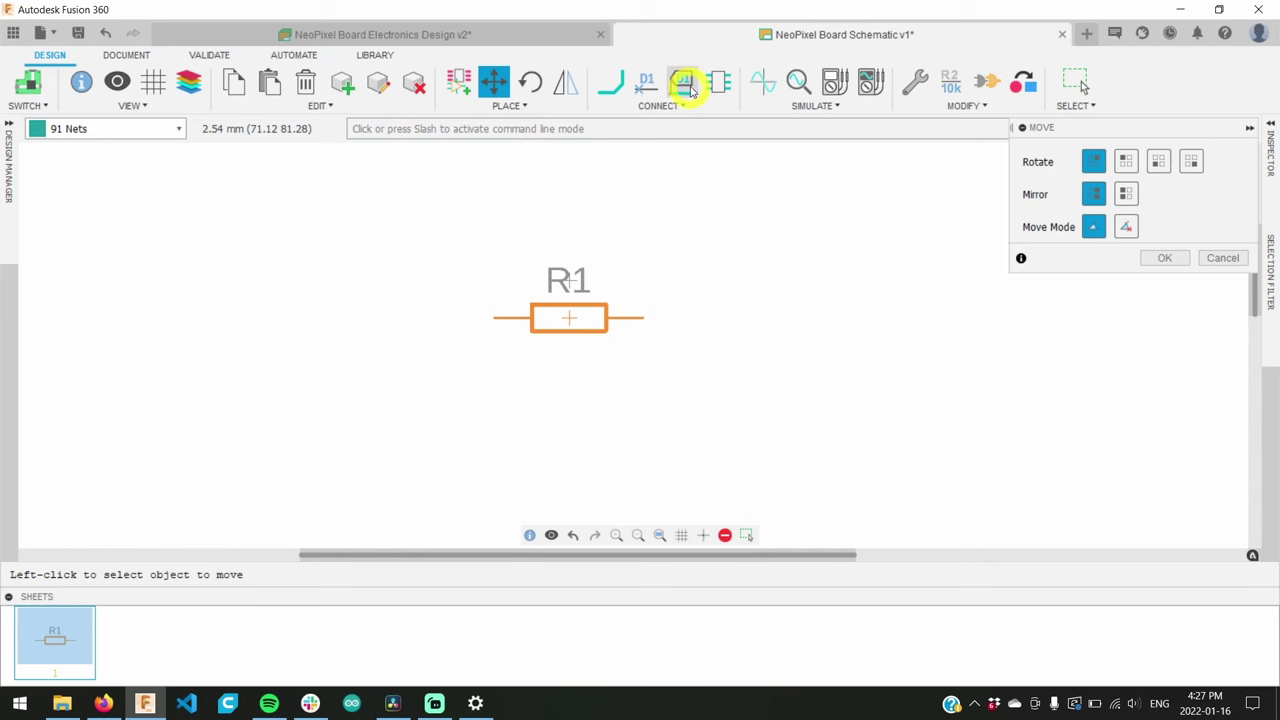
- Rename resistor R1 to RESISTANCE-IS-FUTILE
{"action": "left_click", "coordinate": [646, 82]}
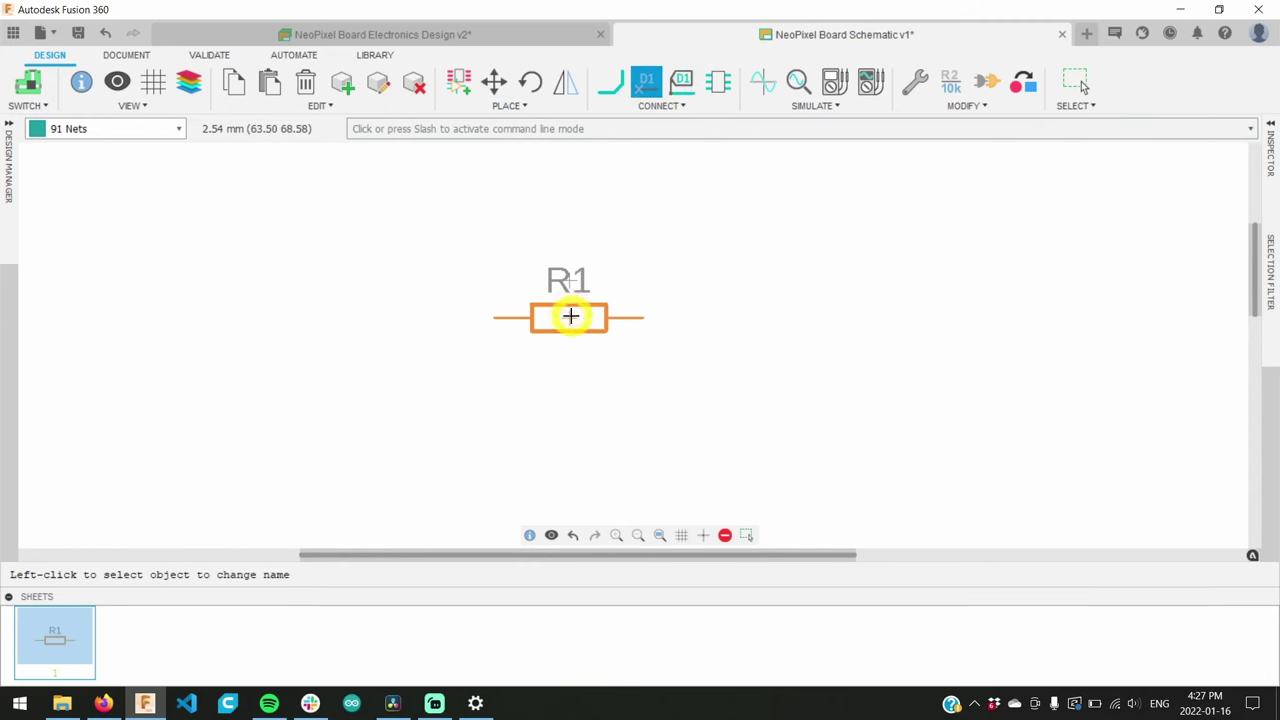
{"action": "left_click", "coordinate": [570, 316]}
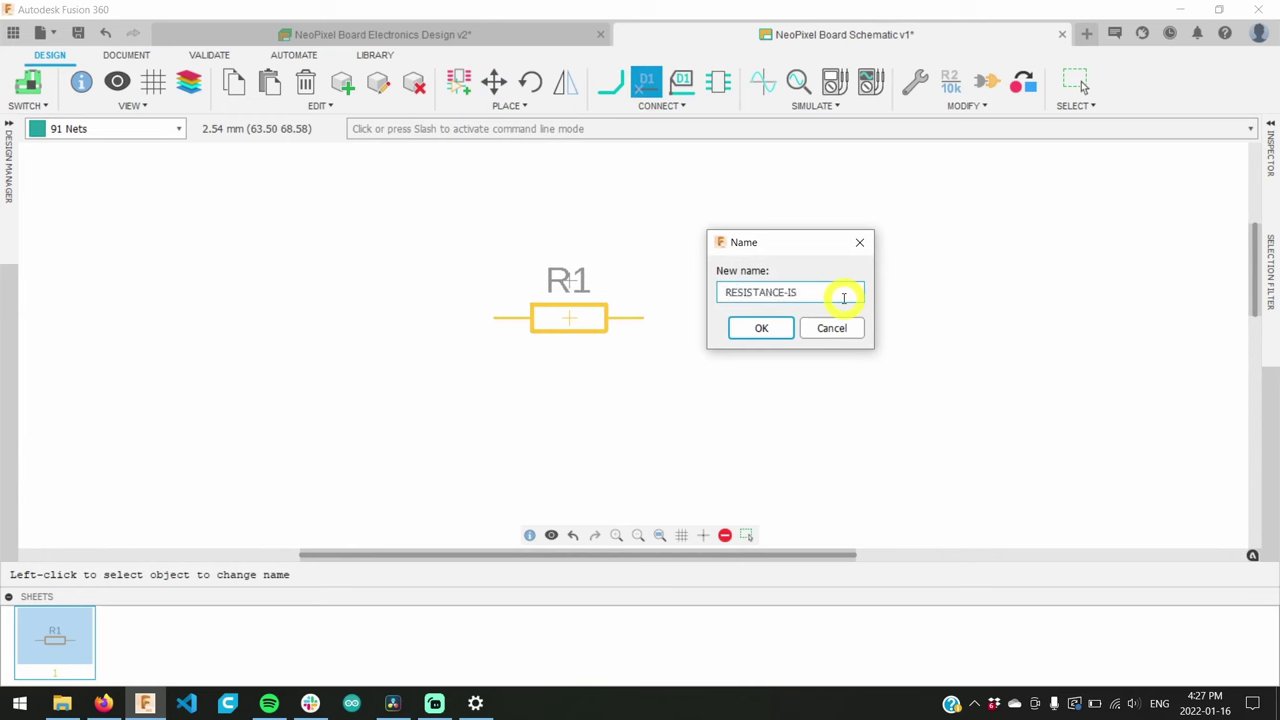
{"action": "key", "text": "Return"}
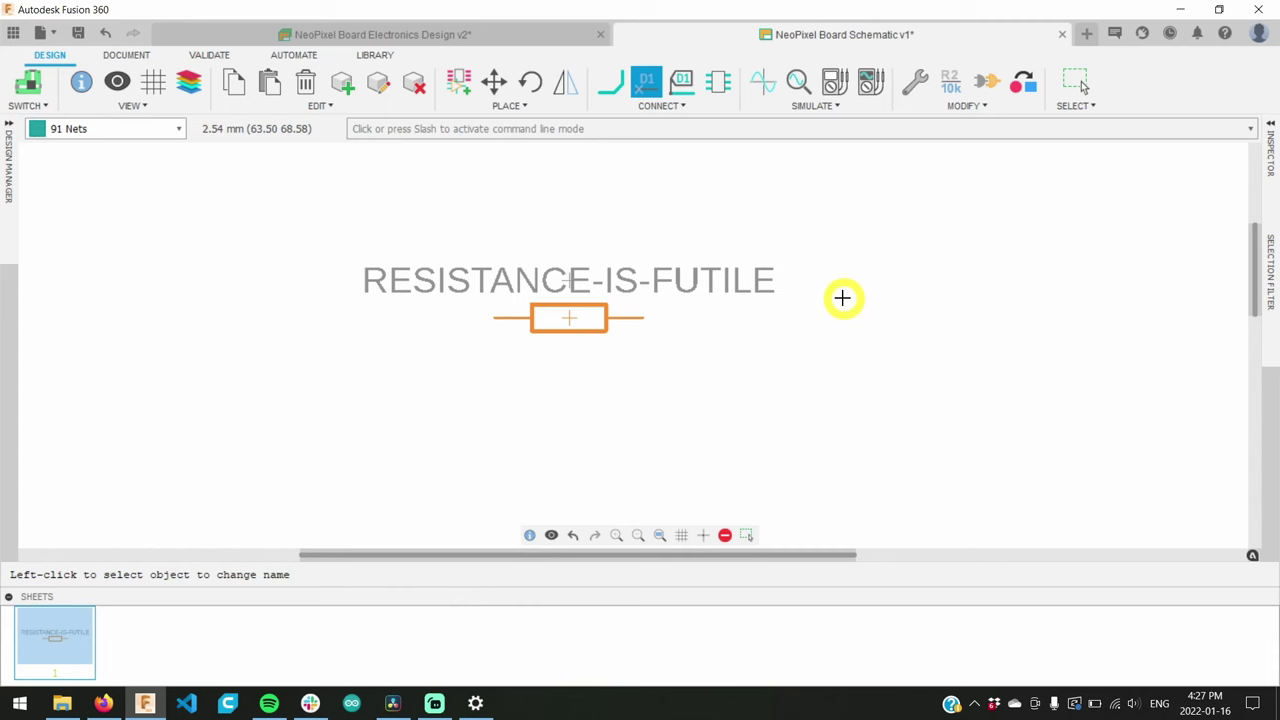
- Restore the resistor's name to R1
{"action": "left_click", "coordinate": [574, 316]}
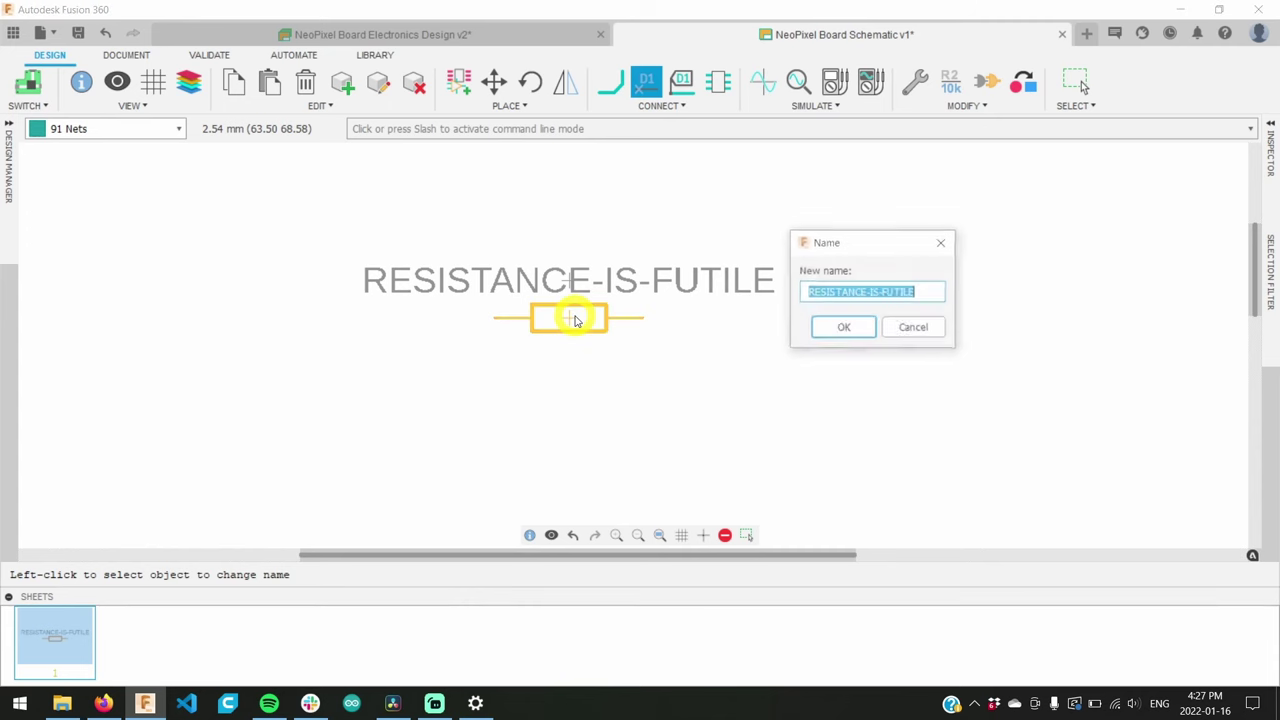
{"action": "type", "text": "R1"}
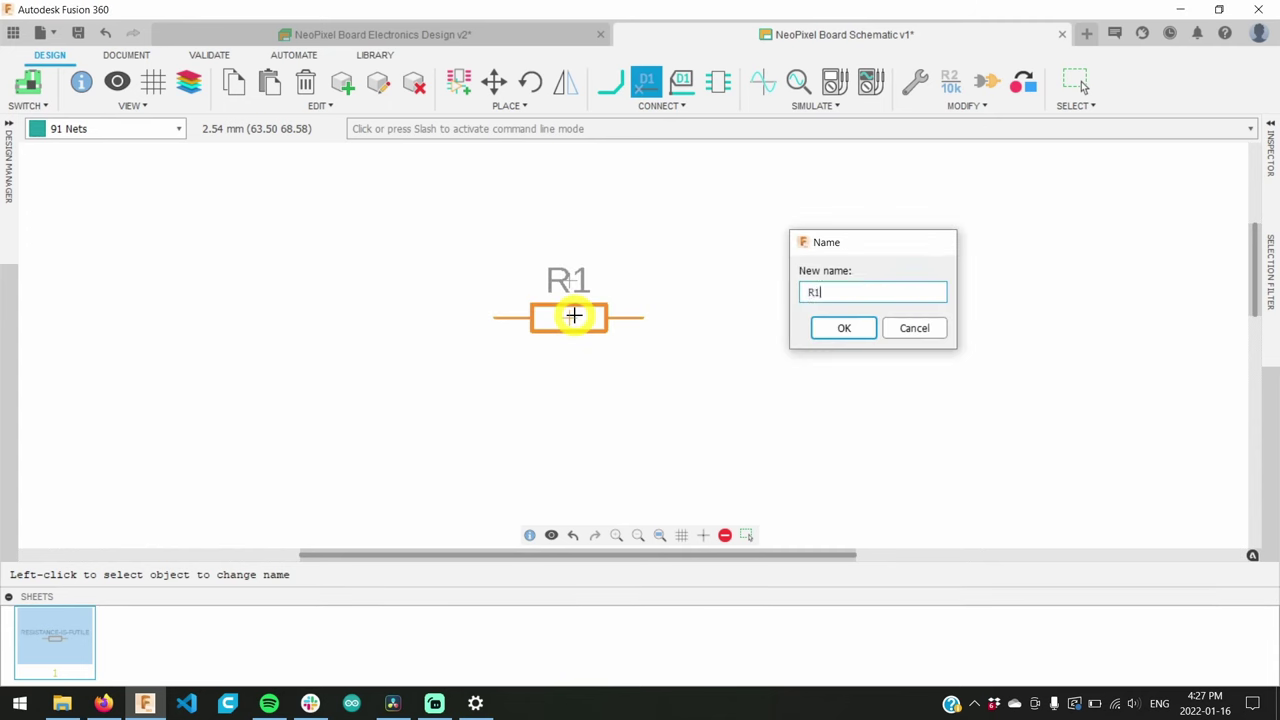
{"action": "key", "text": "Return"}
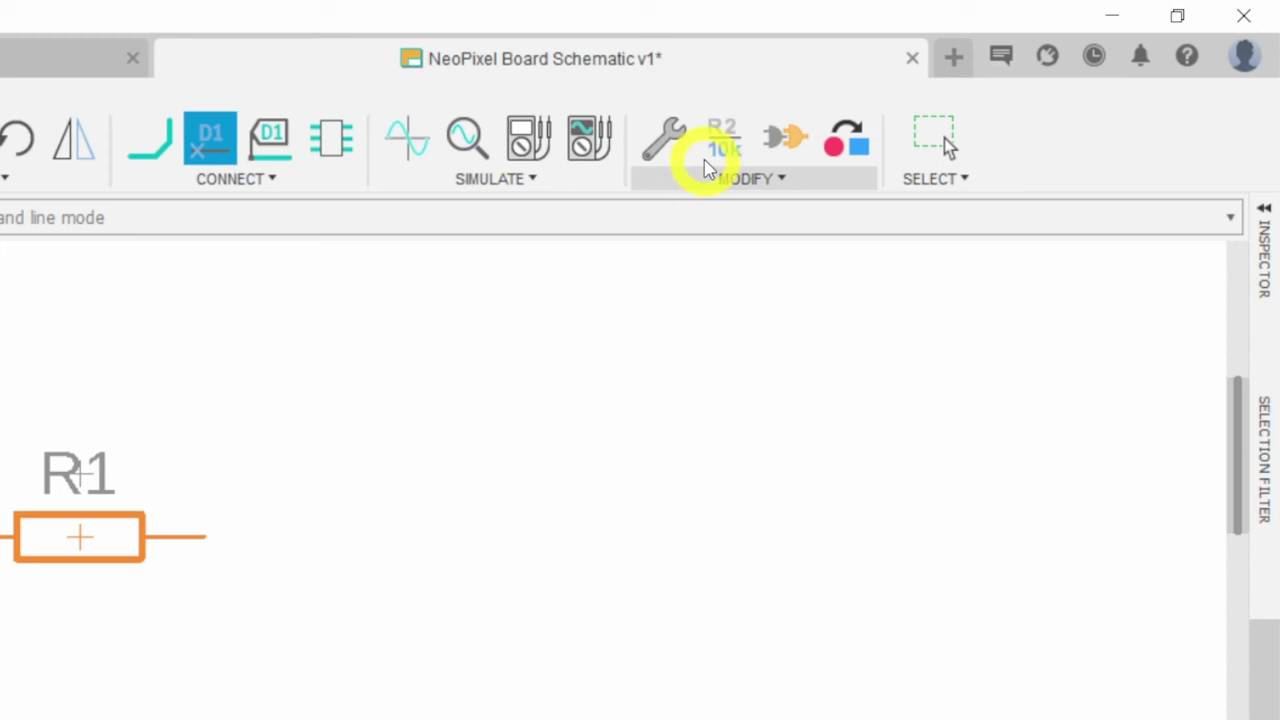
- Set the value of resistor R1 to 470
{"action": "left_click", "coordinate": [726, 147]}
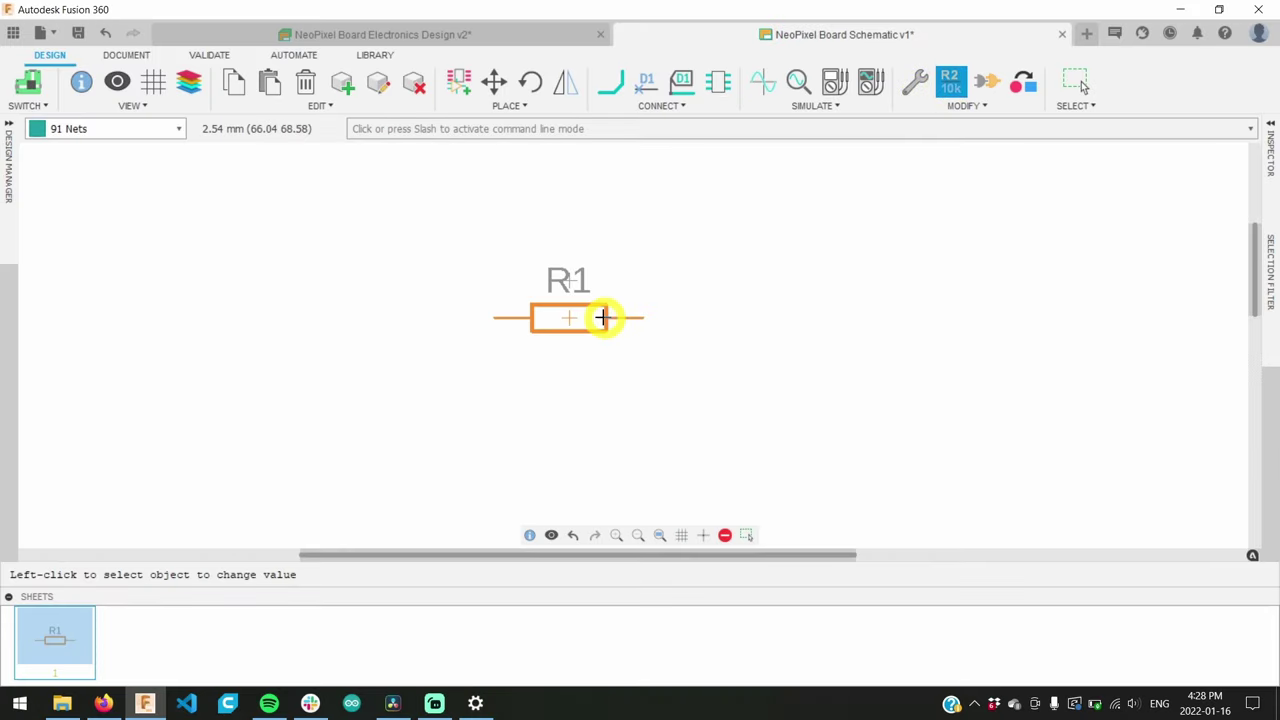
{"action": "left_click", "coordinate": [568, 311]}
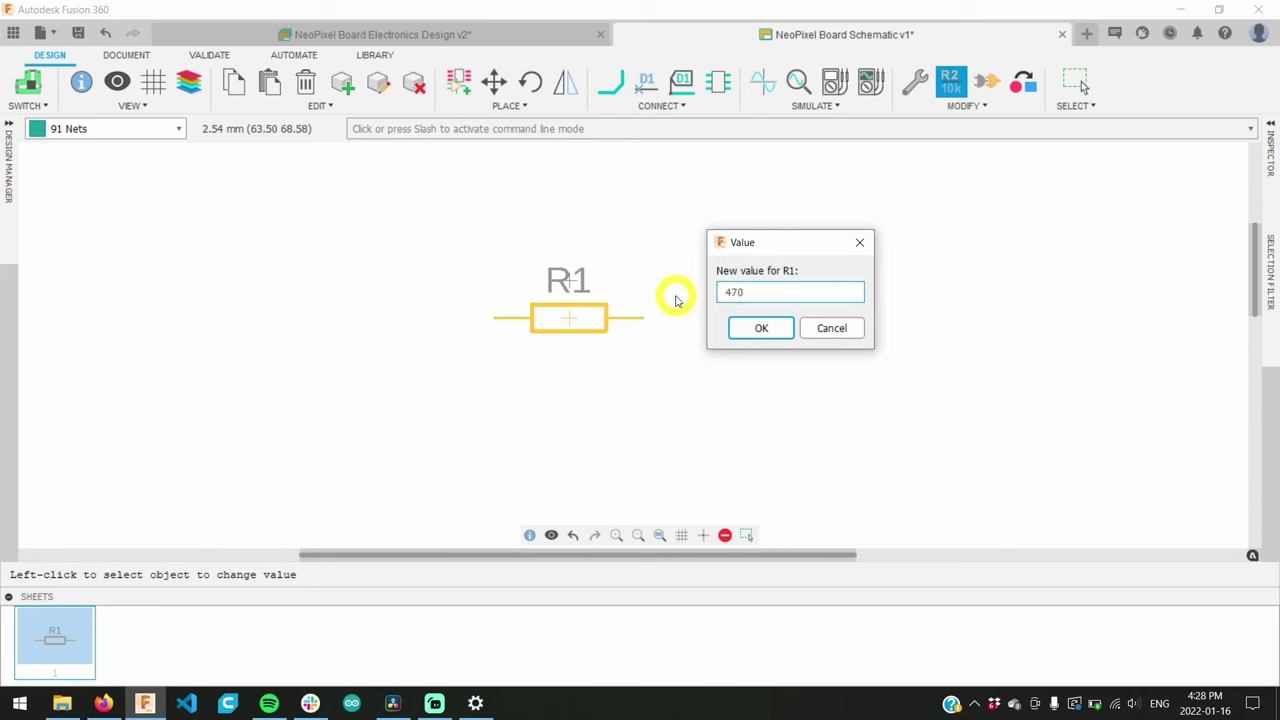
{"action": "key", "text": "Return"}
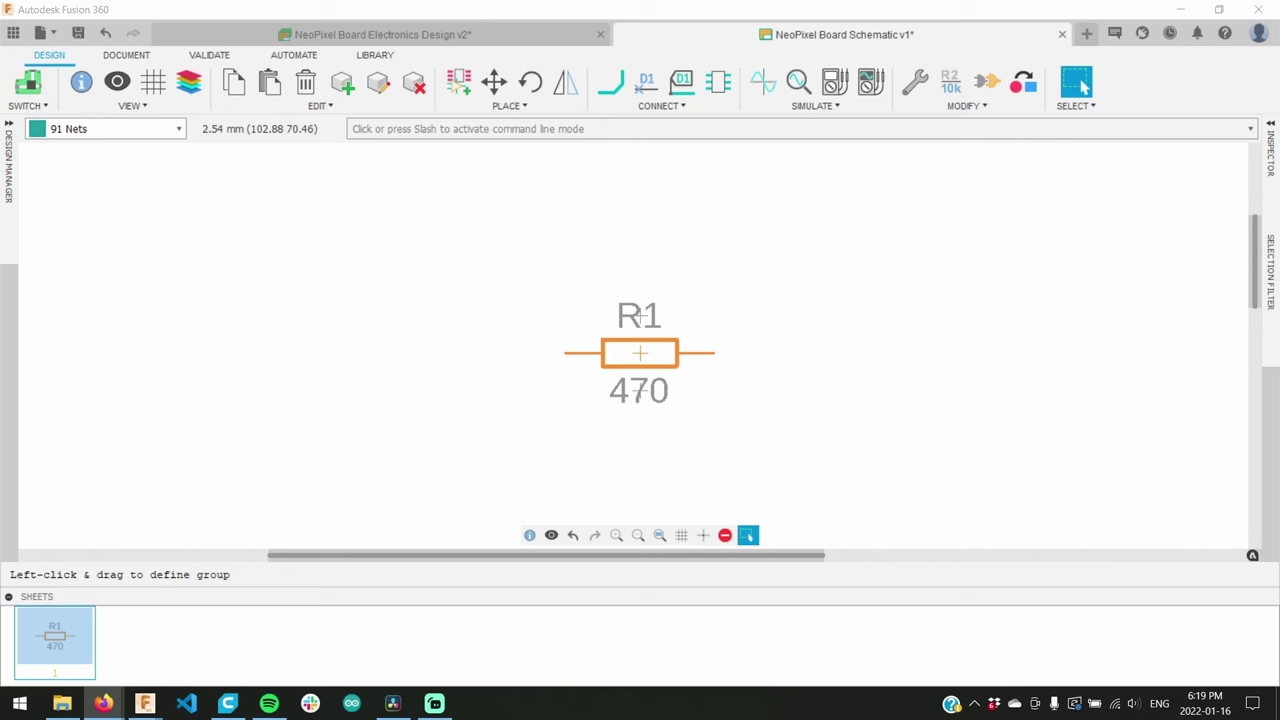
- Open the Library Manager while adding a component and examine the lists of libraries in the design and in use
{"action": "left_click", "coordinate": [610, 562]}
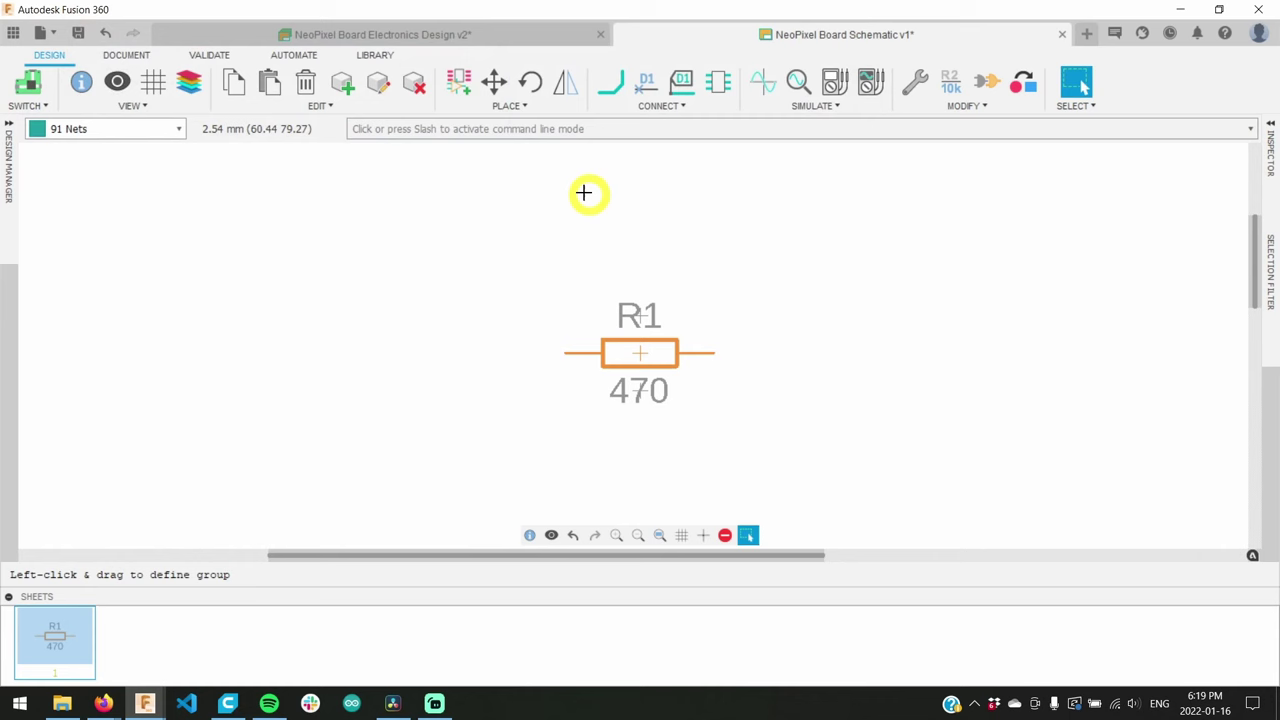
{"action": "left_click", "coordinate": [459, 81]}
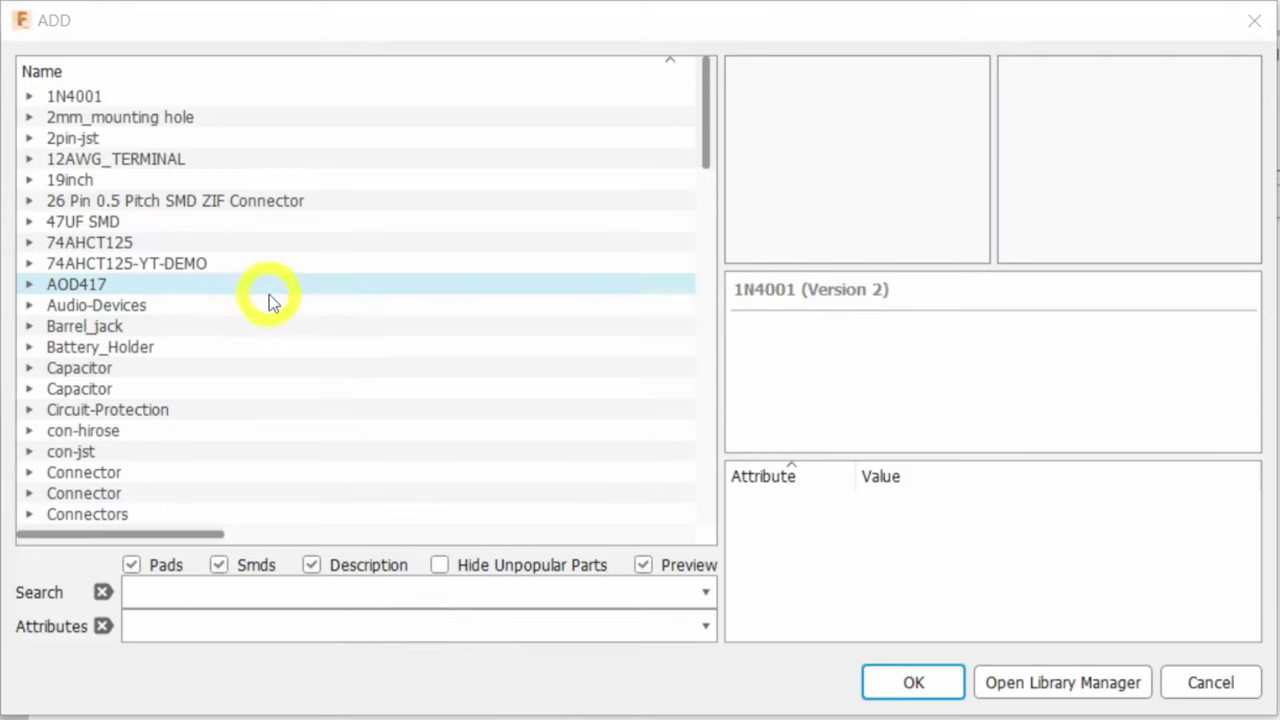
{"action": "scroll", "coordinate": [223, 192], "scroll_direction": "down", "scroll_amount": 3}
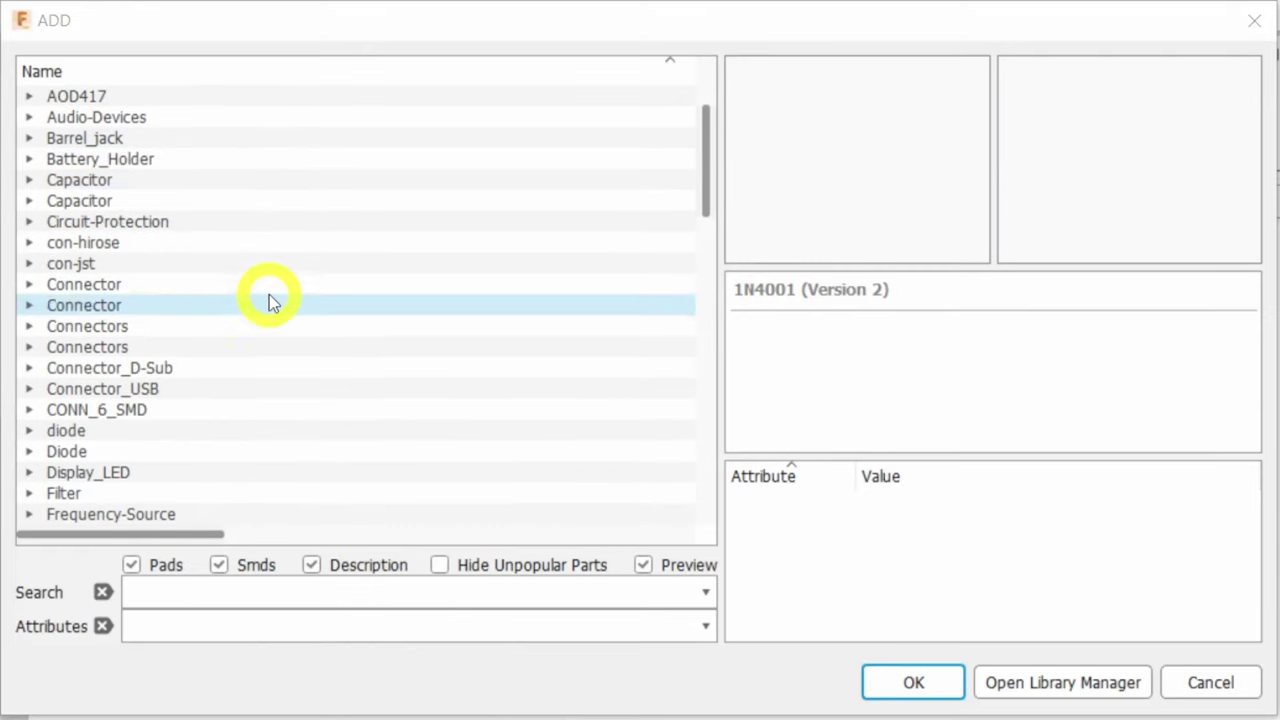
{"action": "scroll", "coordinate": [215, 158], "scroll_direction": "down", "scroll_amount": 20}
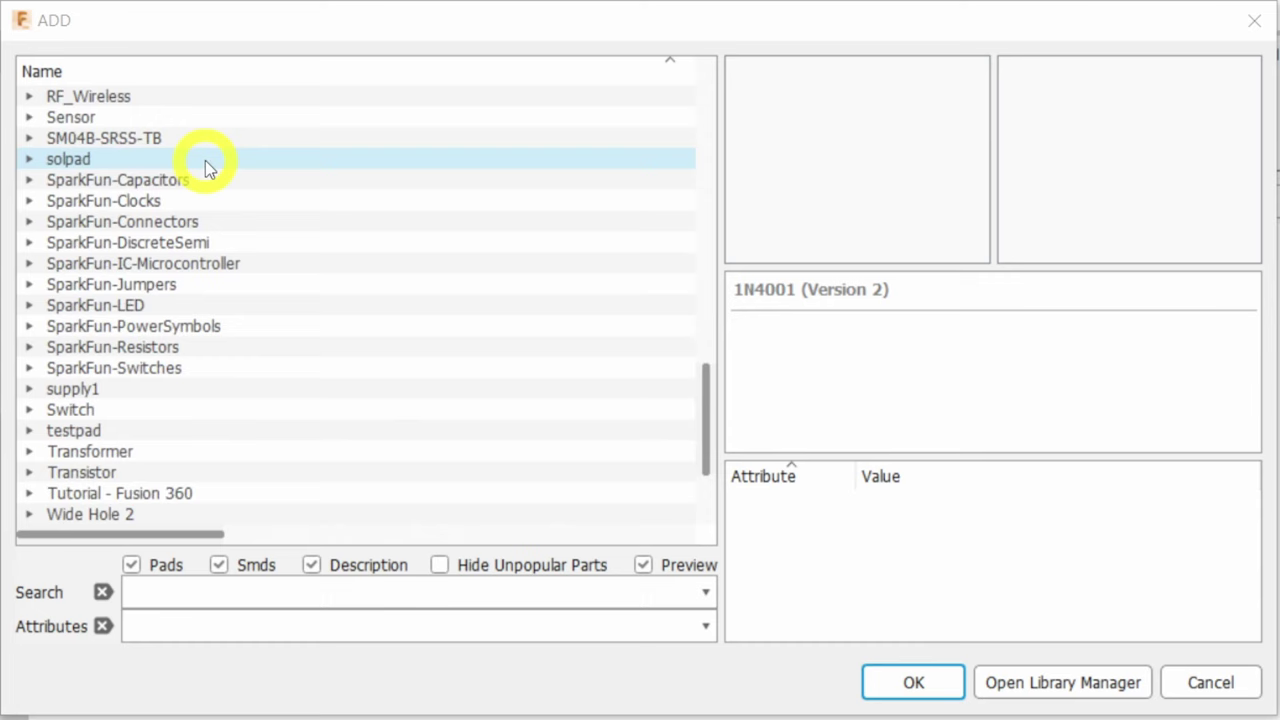
{"action": "left_click", "coordinate": [1090, 684]}
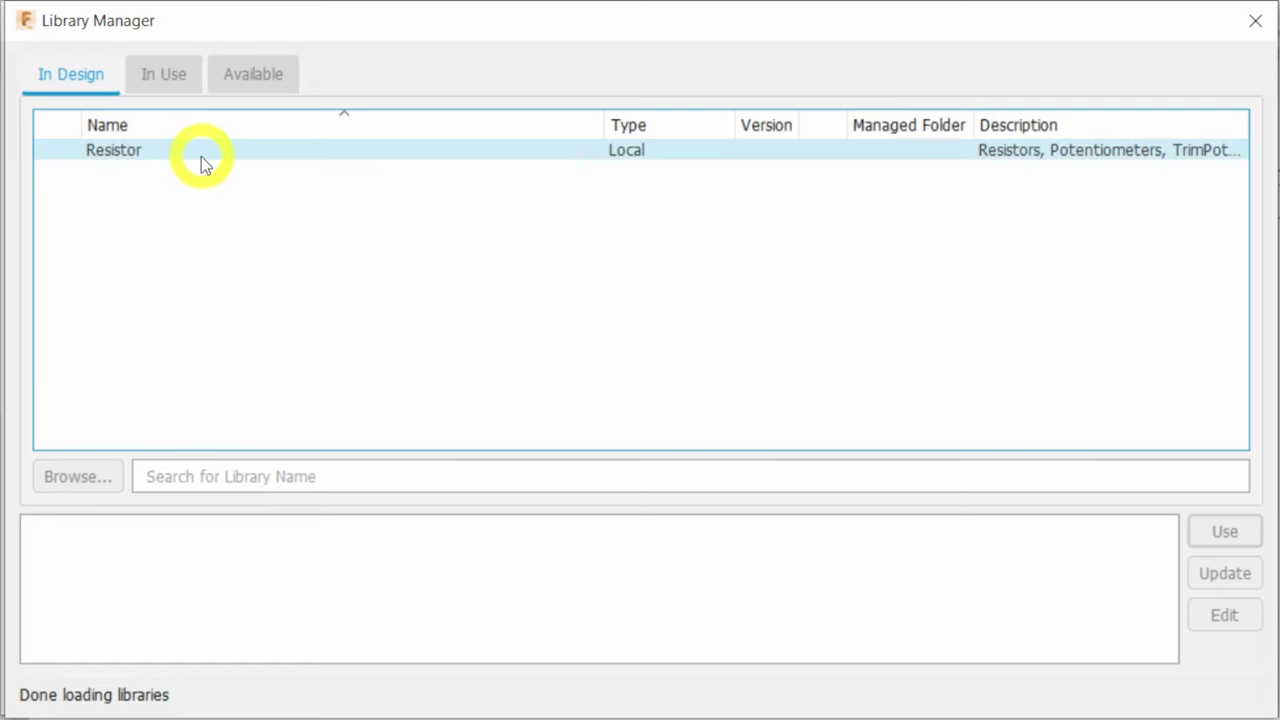
{"action": "left_click", "coordinate": [165, 80]}
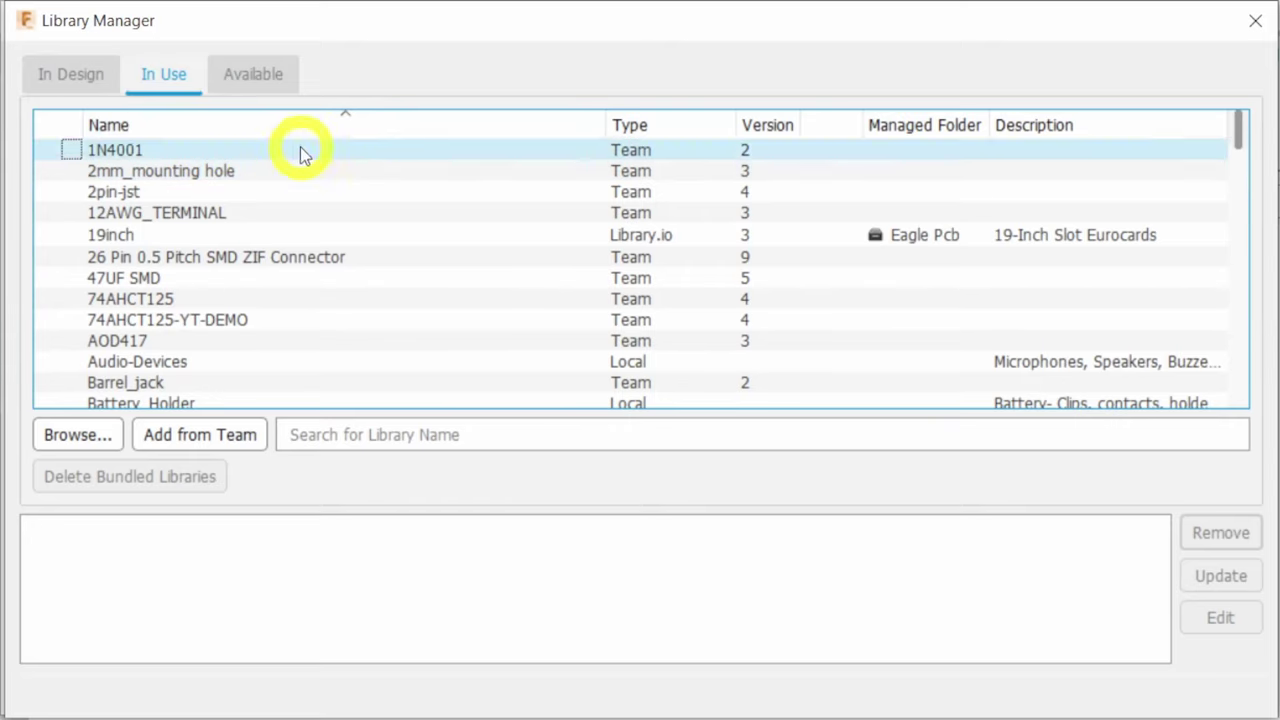
{"action": "scroll", "coordinate": [390, 235], "scroll_direction": "down", "scroll_amount": 2}
{"action": "scroll", "coordinate": [390, 235], "scroll_direction": "down", "scroll_amount": 20}
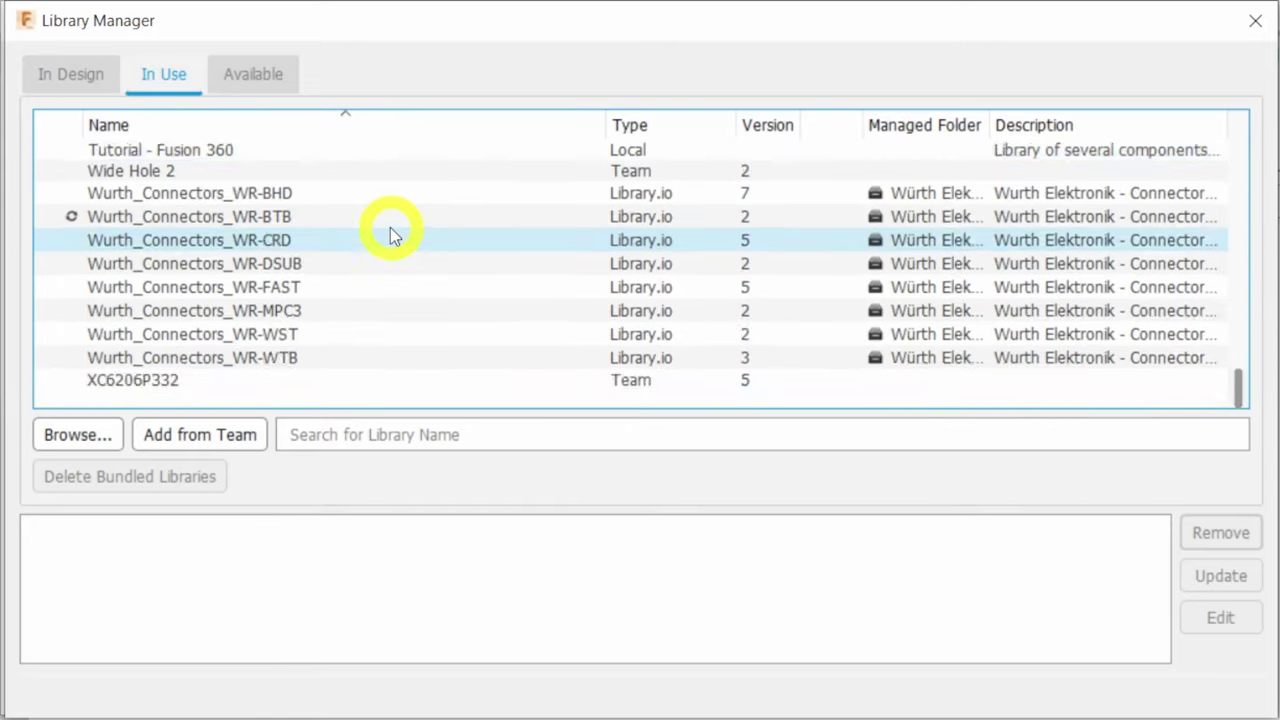
{"action": "scroll", "coordinate": [390, 235], "scroll_direction": "up", "scroll_amount": 15}
{"action": "scroll", "coordinate": [390, 235], "scroll_direction": "up", "scroll_amount": 10}
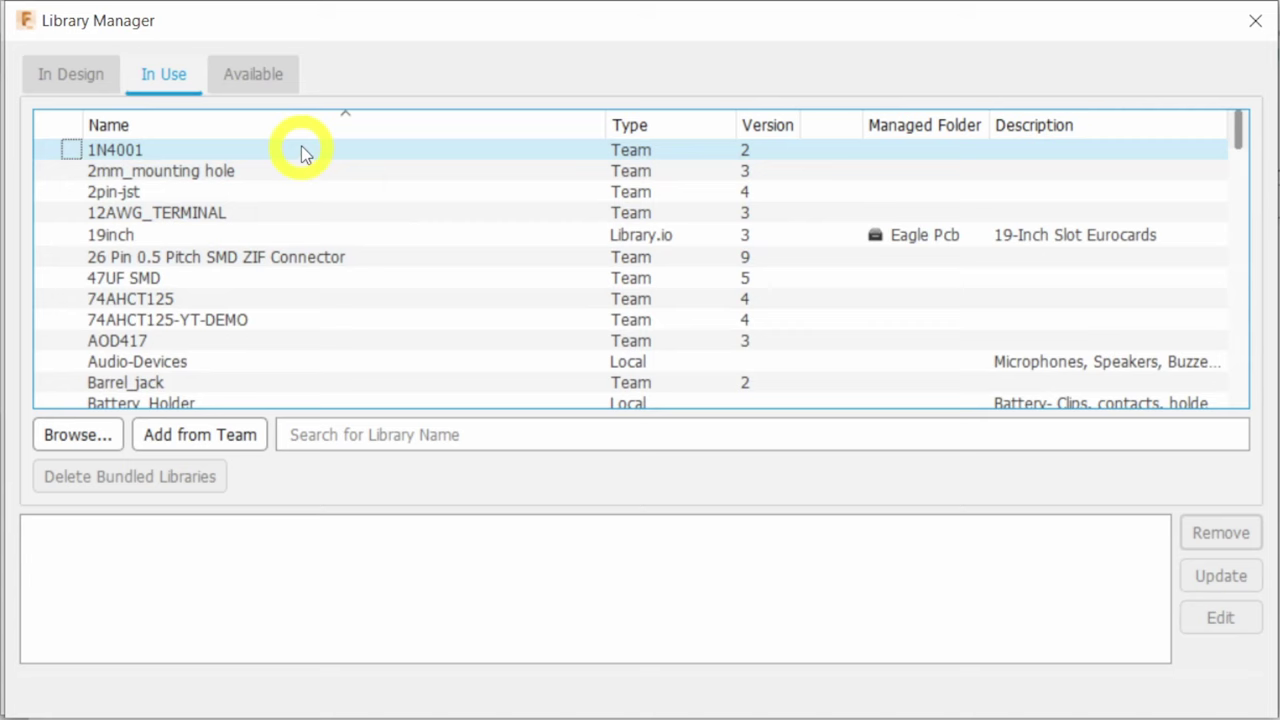
- Search the available libraries for "batter" and put the SparkFun-Batteries library in use
{"action": "left_click", "coordinate": [276, 80]}
{"action": "scroll", "coordinate": [400, 214], "scroll_direction": "down", "scroll_amount": 8}
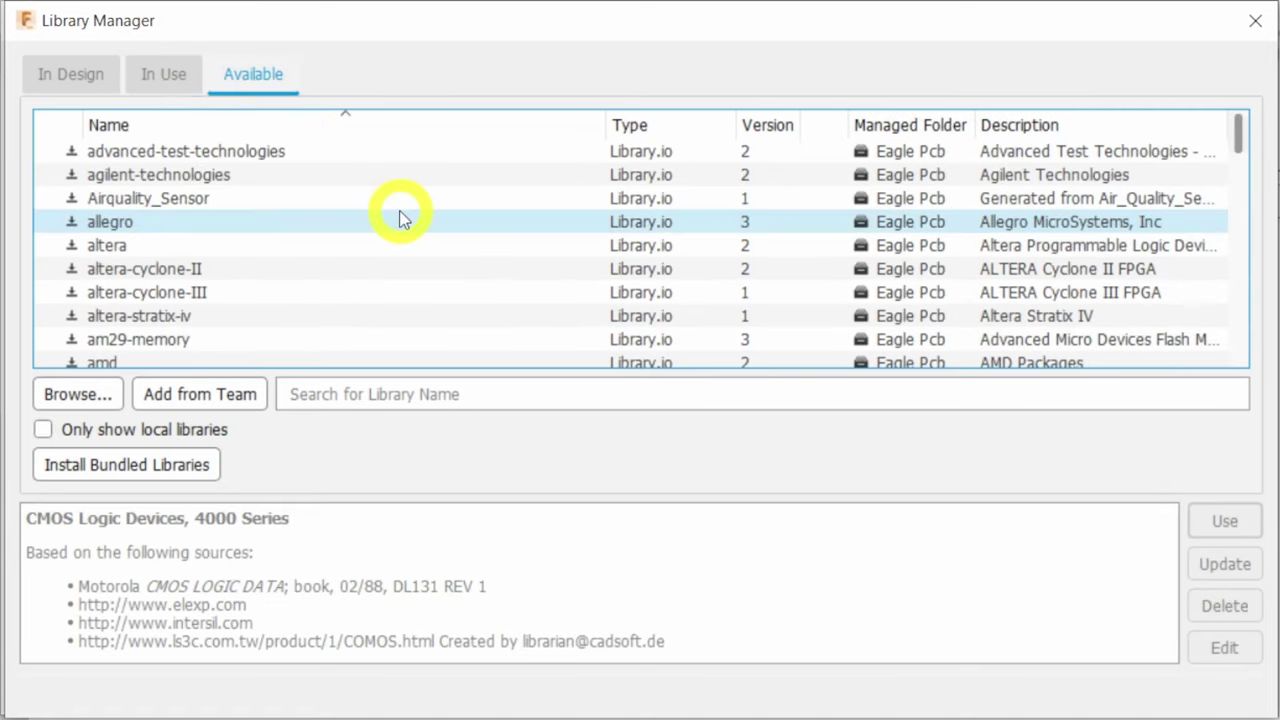
{"action": "scroll", "coordinate": [400, 218], "scroll_direction": "down", "scroll_amount": 20}
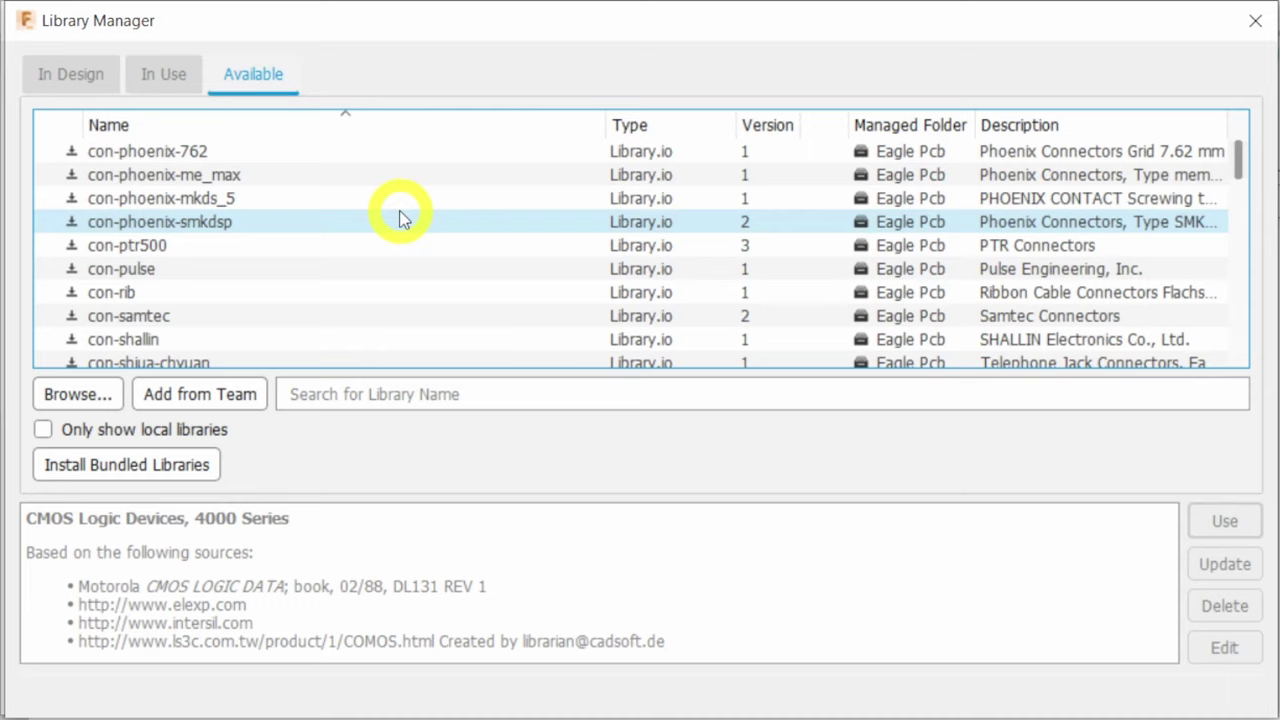
{"action": "scroll", "coordinate": [400, 216], "scroll_direction": "down", "scroll_amount": 12}
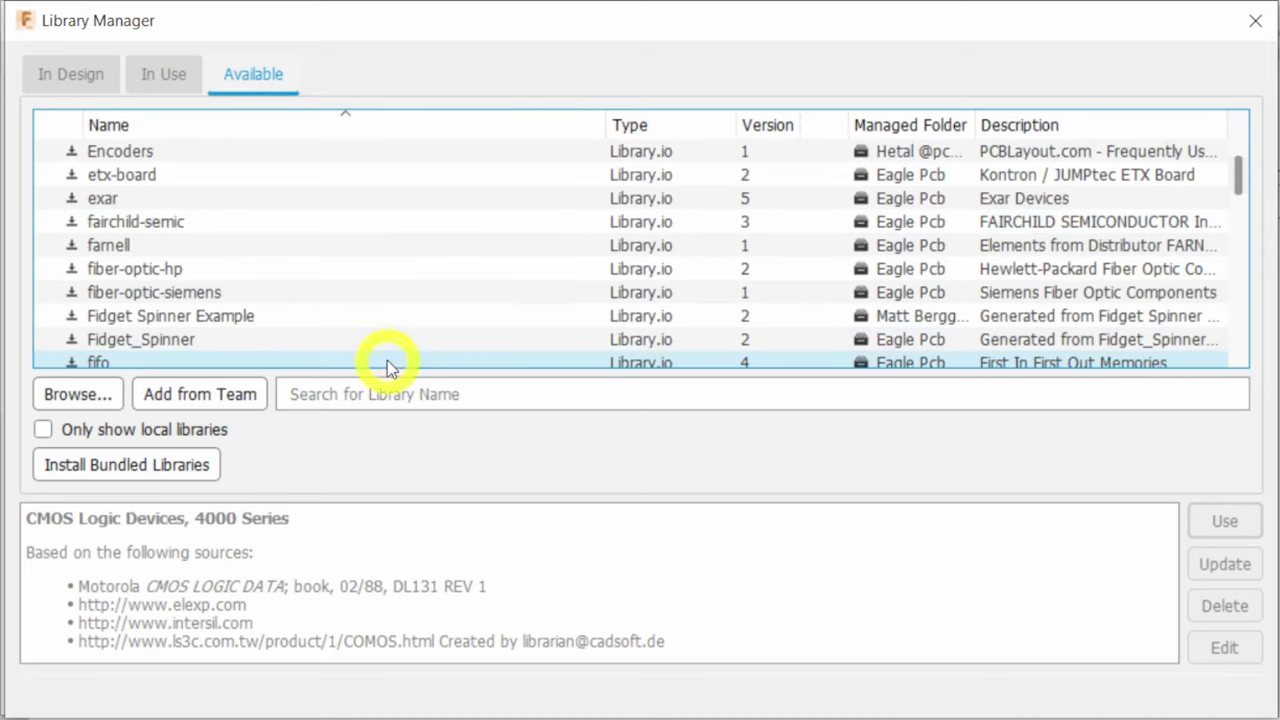
{"action": "left_click", "coordinate": [381, 396]}
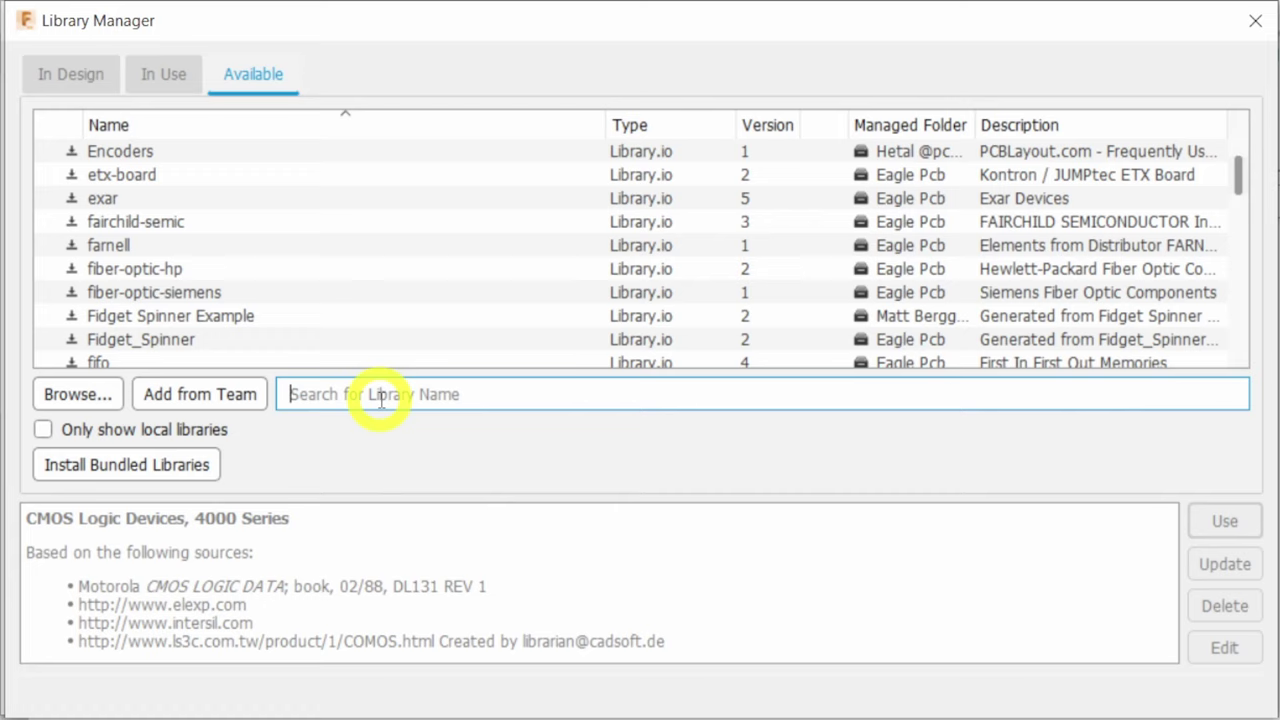
{"action": "type", "text": "batter"}
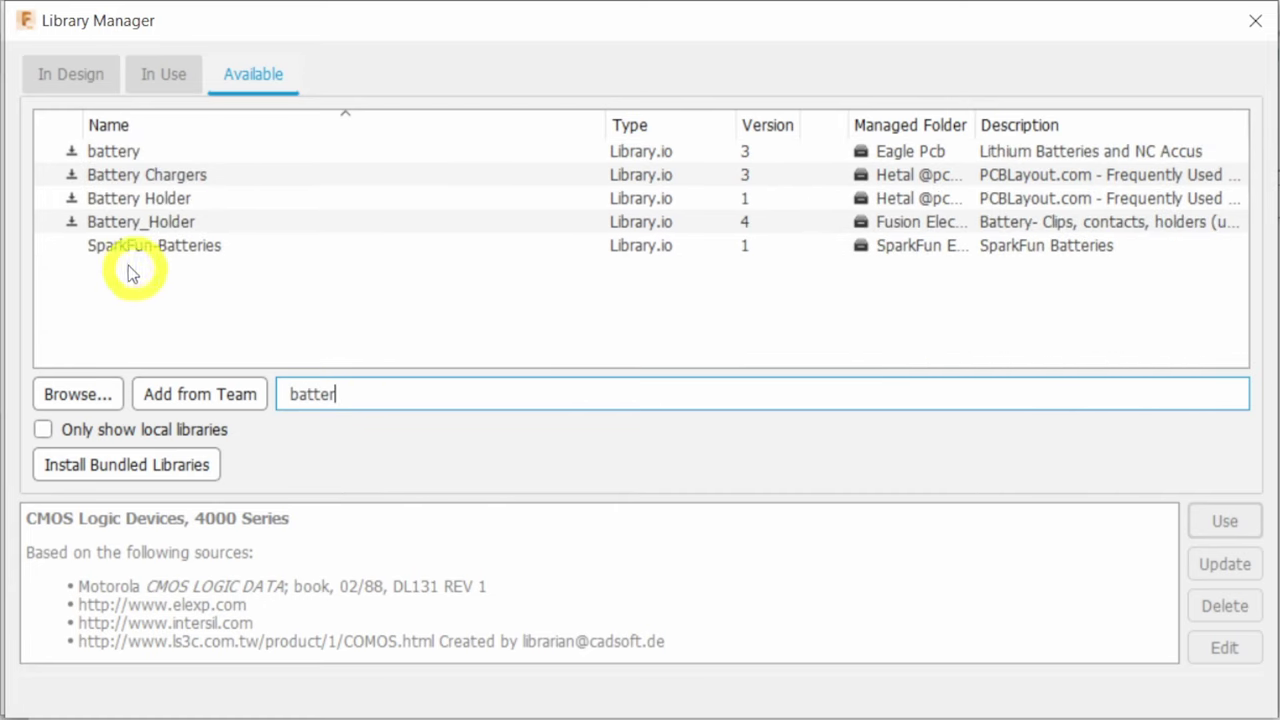
{"action": "left_click", "coordinate": [92, 248]}
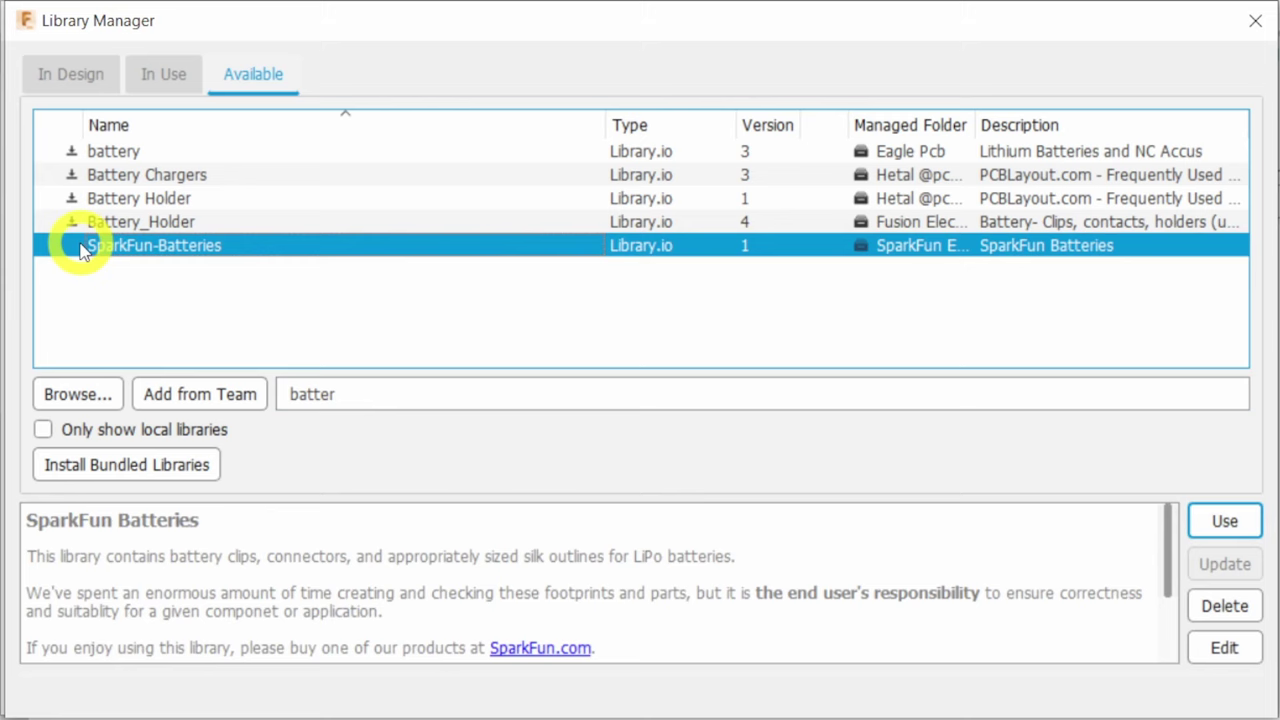
{"action": "left_click", "coordinate": [1245, 527]}
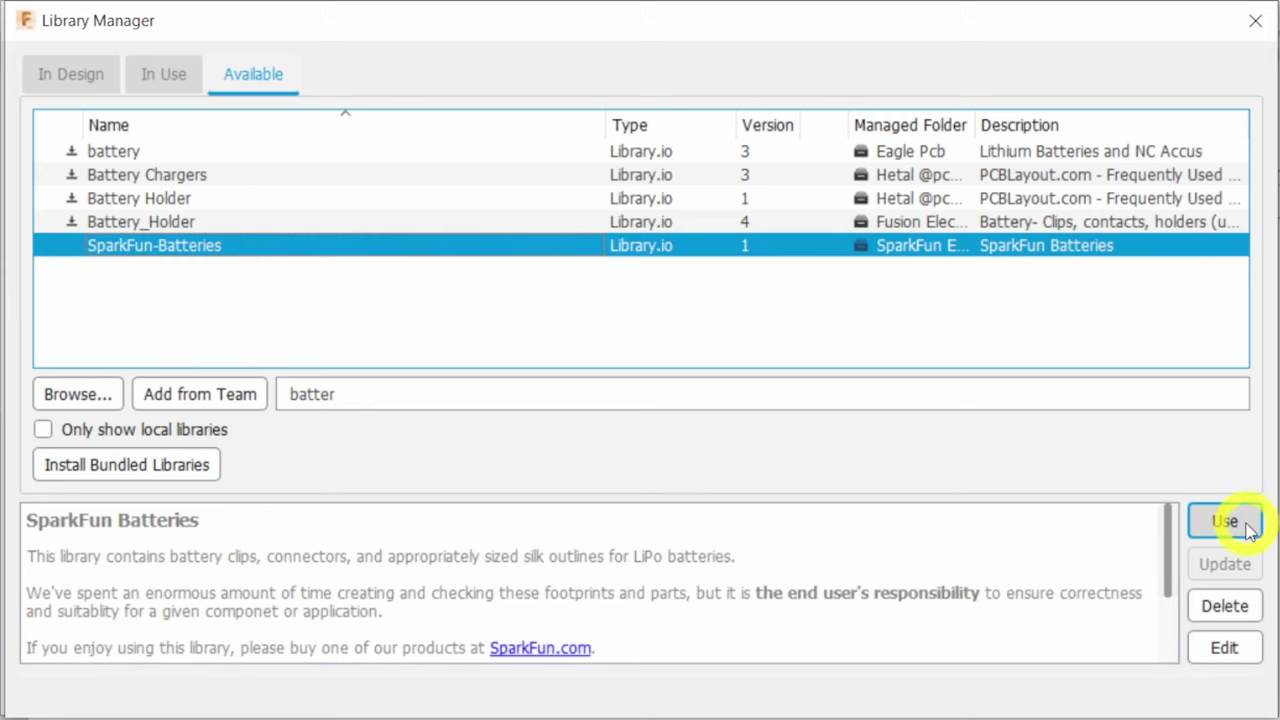
{"action": "left_click", "coordinate": [1245, 527]}
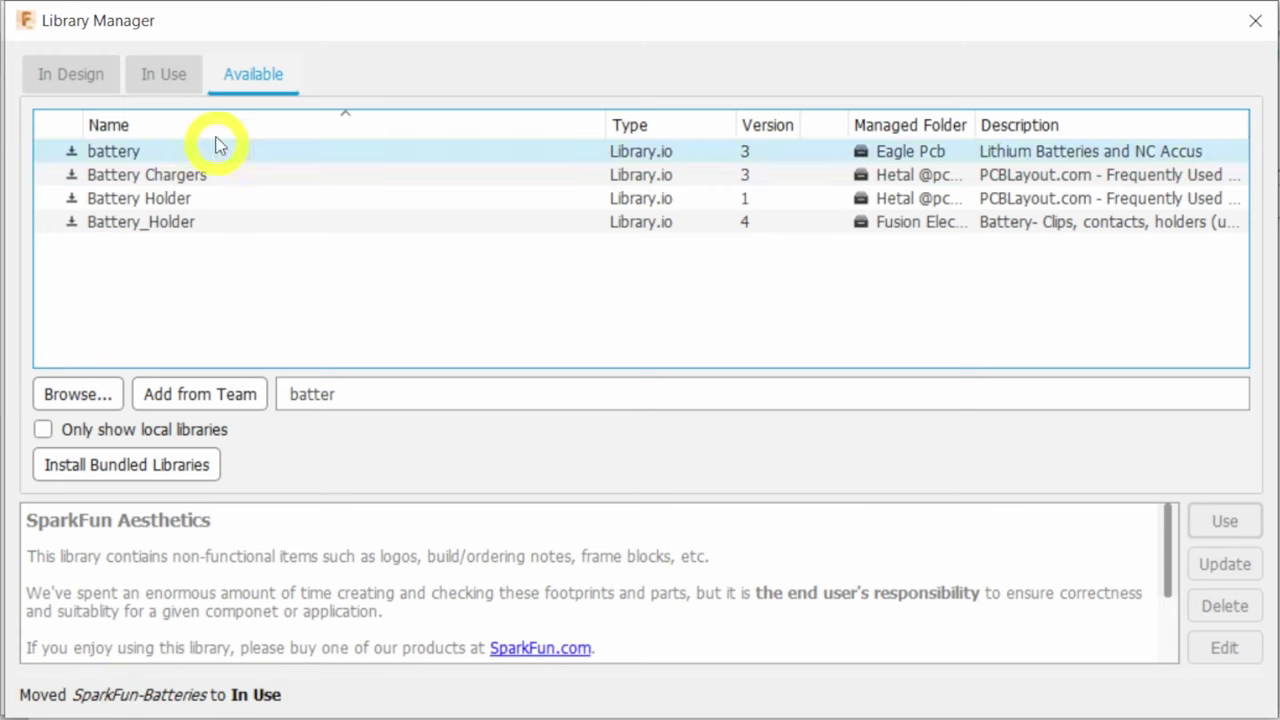
- Check the in-use libraries for SparkFun-Batteries, then close the Library Manager
{"action": "left_click", "coordinate": [165, 76]}
{"action": "scroll", "coordinate": [177, 280], "scroll_direction": "down", "scroll_amount": 5}
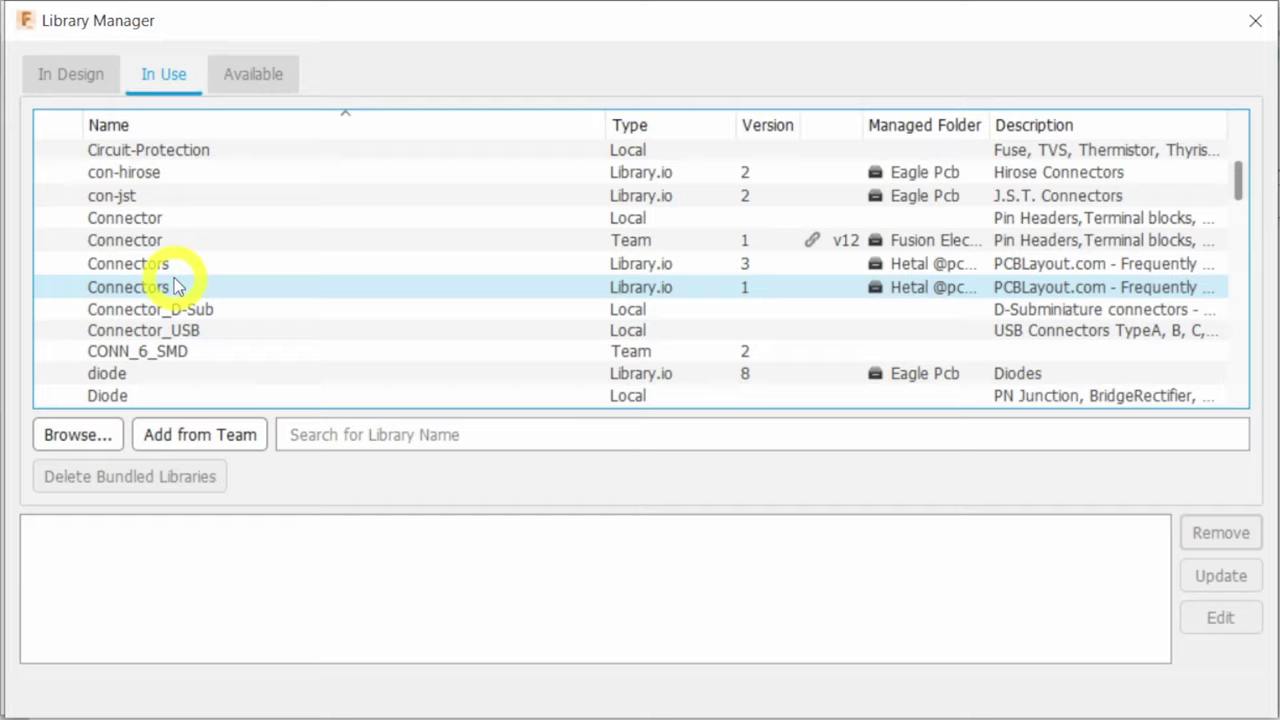
{"action": "scroll", "coordinate": [177, 285], "scroll_direction": "down", "scroll_amount": 15}
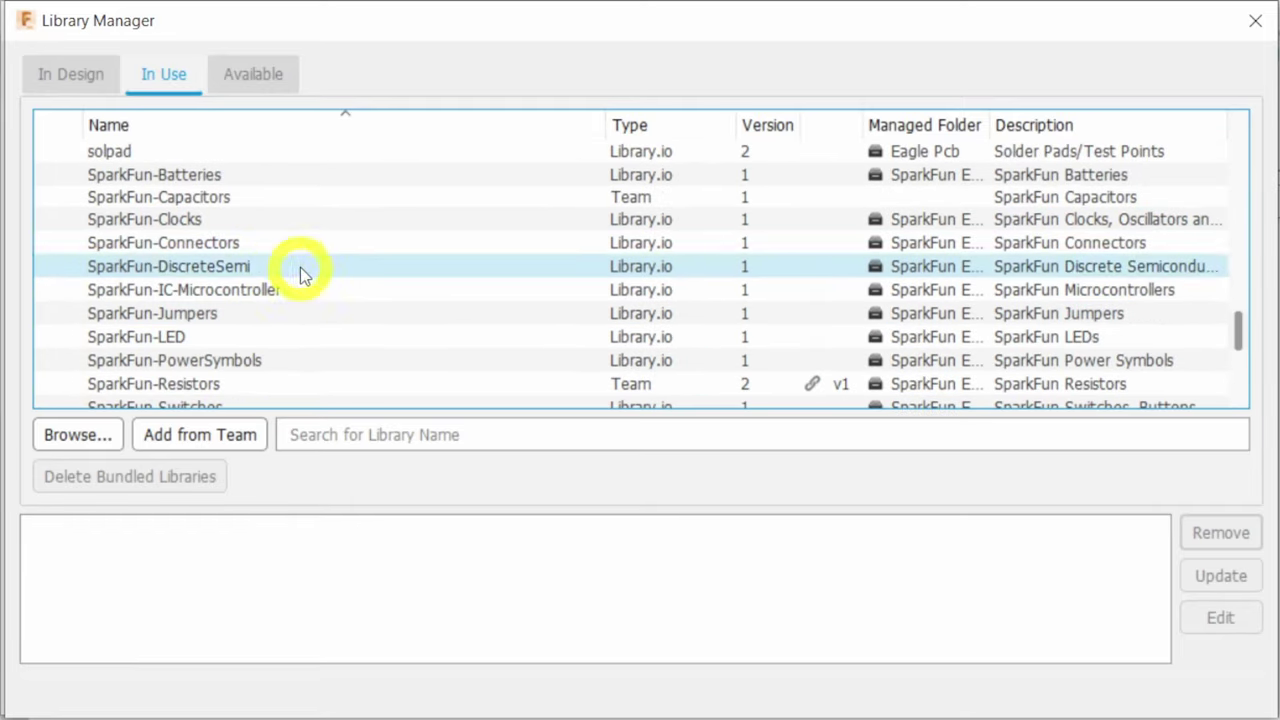
{"action": "left_click", "coordinate": [330, 178]}
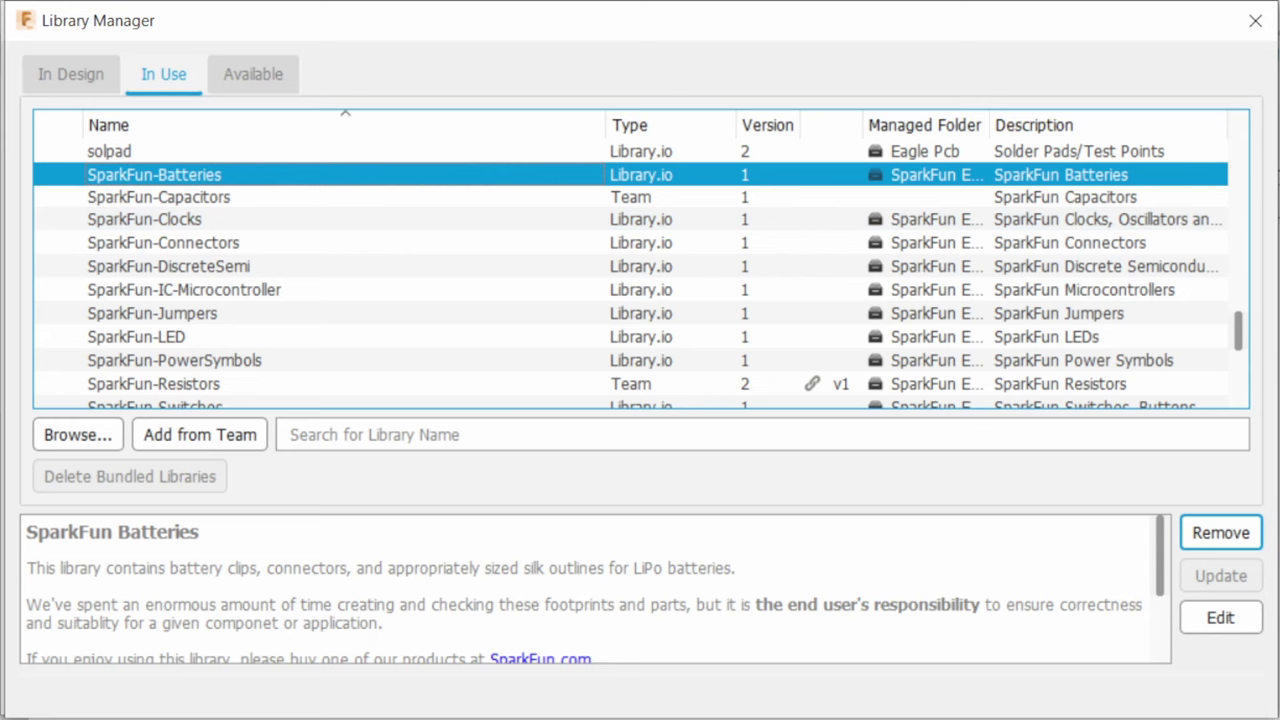
{"action": "left_click", "coordinate": [1255, 25]}
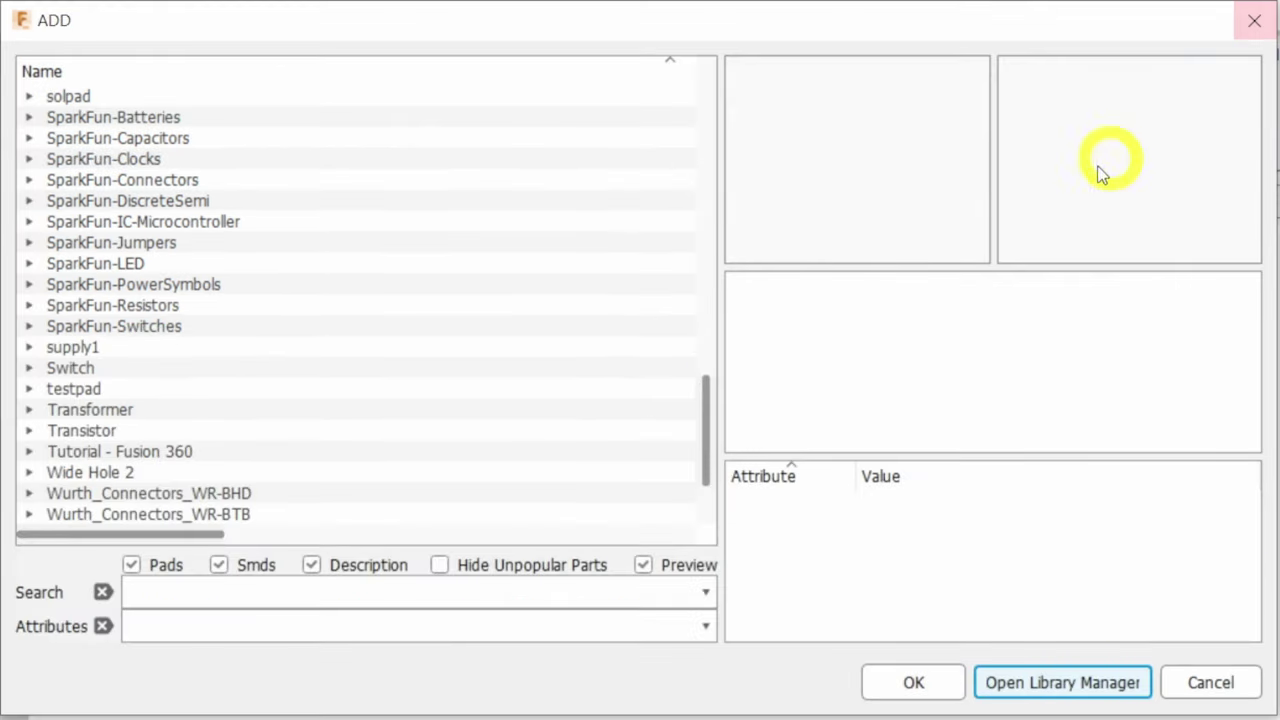
- Expand the SparkFun-Batteries library and examine its BATTERY variants, including BATTERY-9V and BATTERY-6.8MM_SMD
{"action": "scroll", "coordinate": [358, 298], "scroll_direction": "up", "scroll_amount": 1}
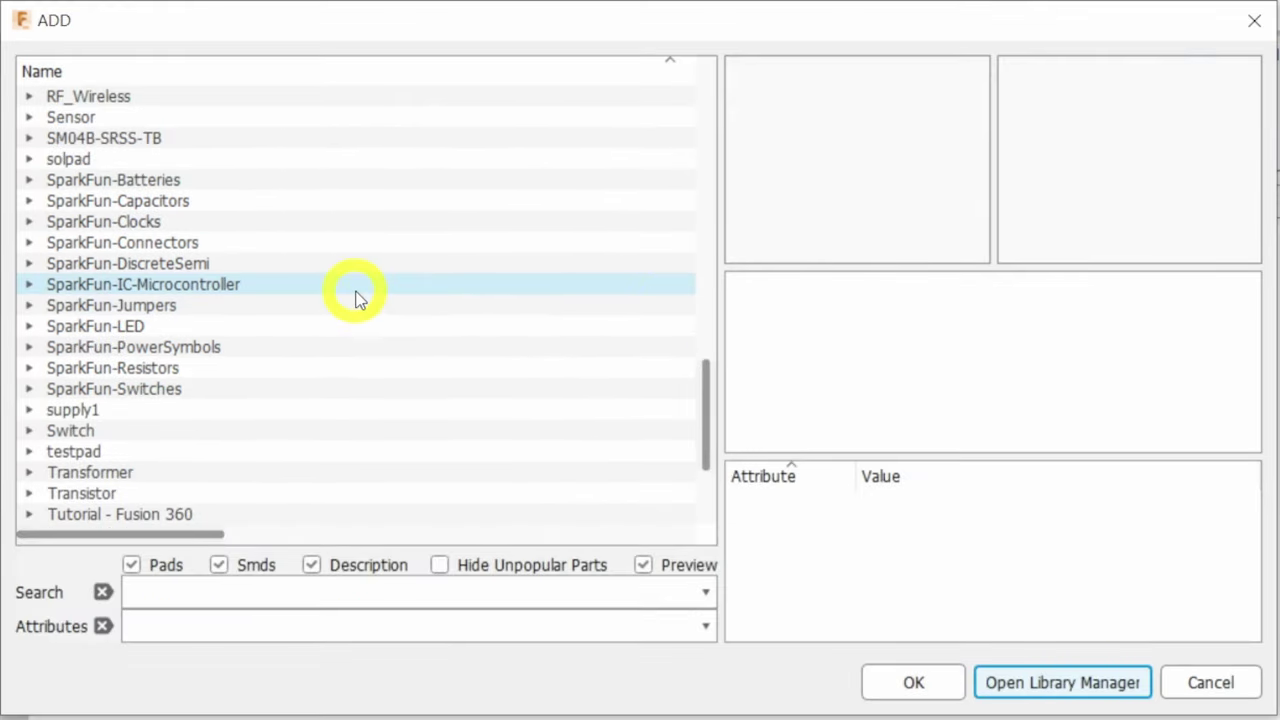
{"action": "left_click", "coordinate": [177, 181]}
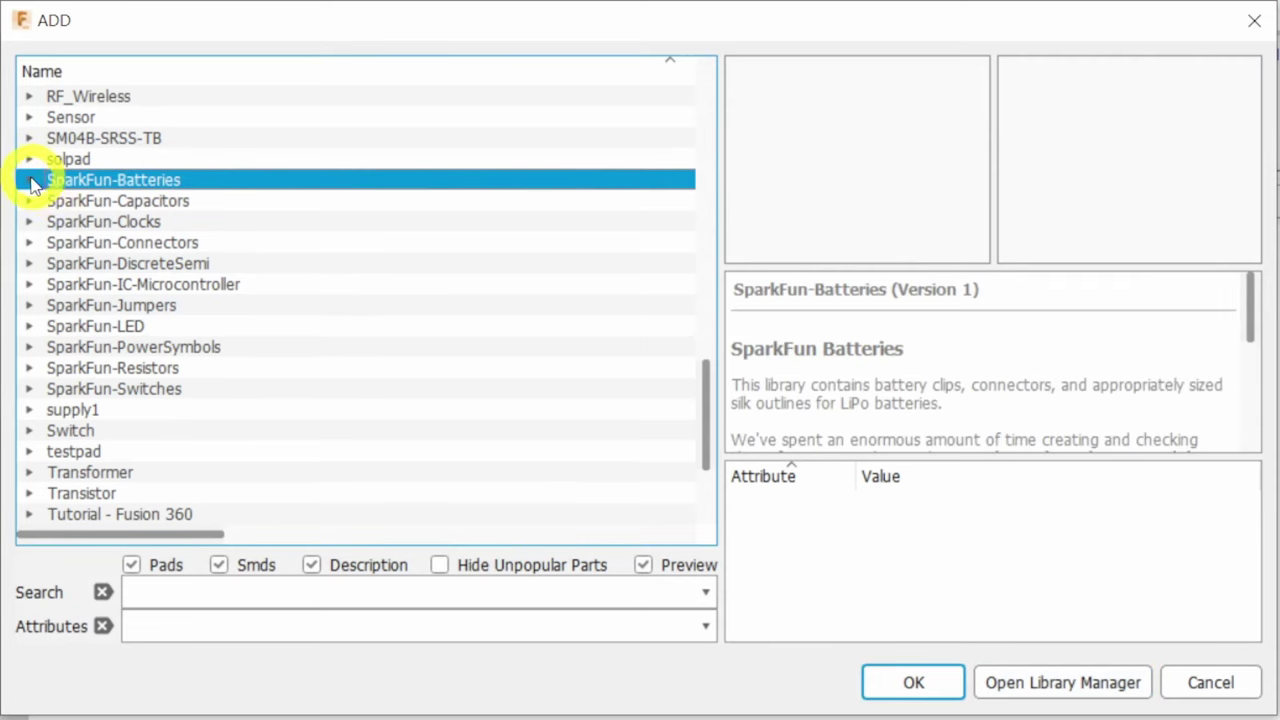
{"action": "left_click", "coordinate": [29, 179]}
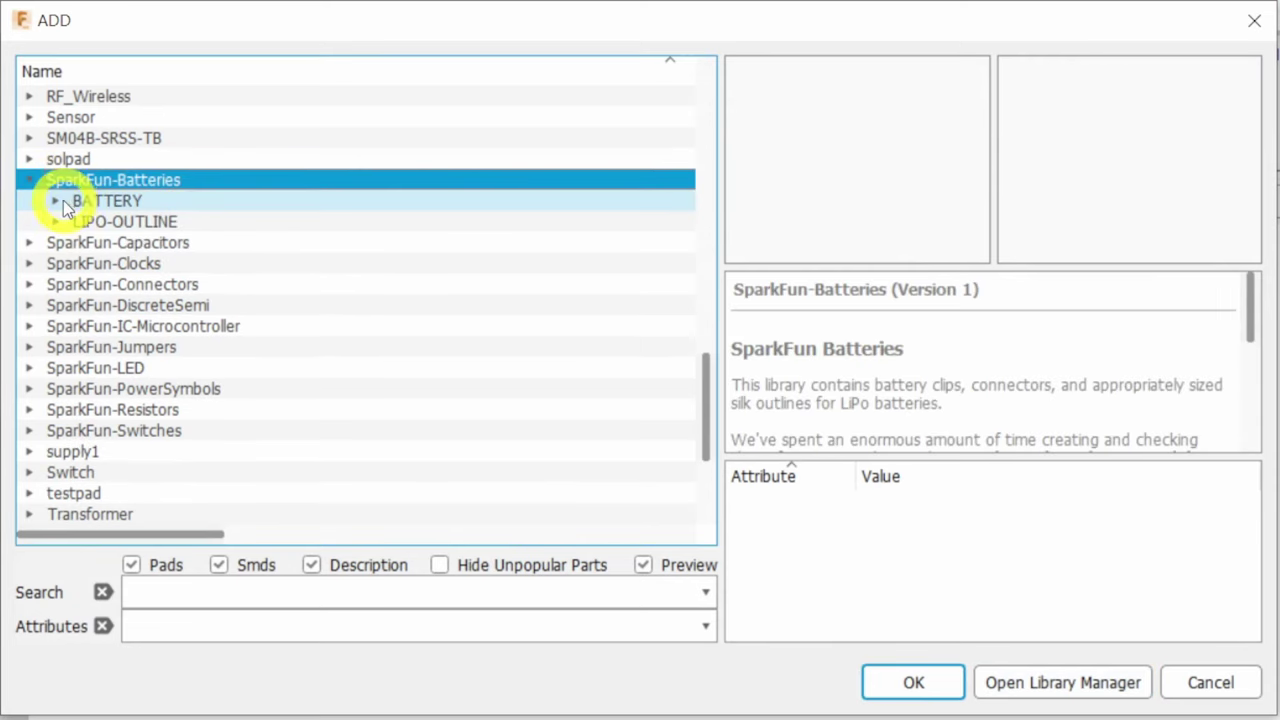
{"action": "left_click", "coordinate": [62, 203]}
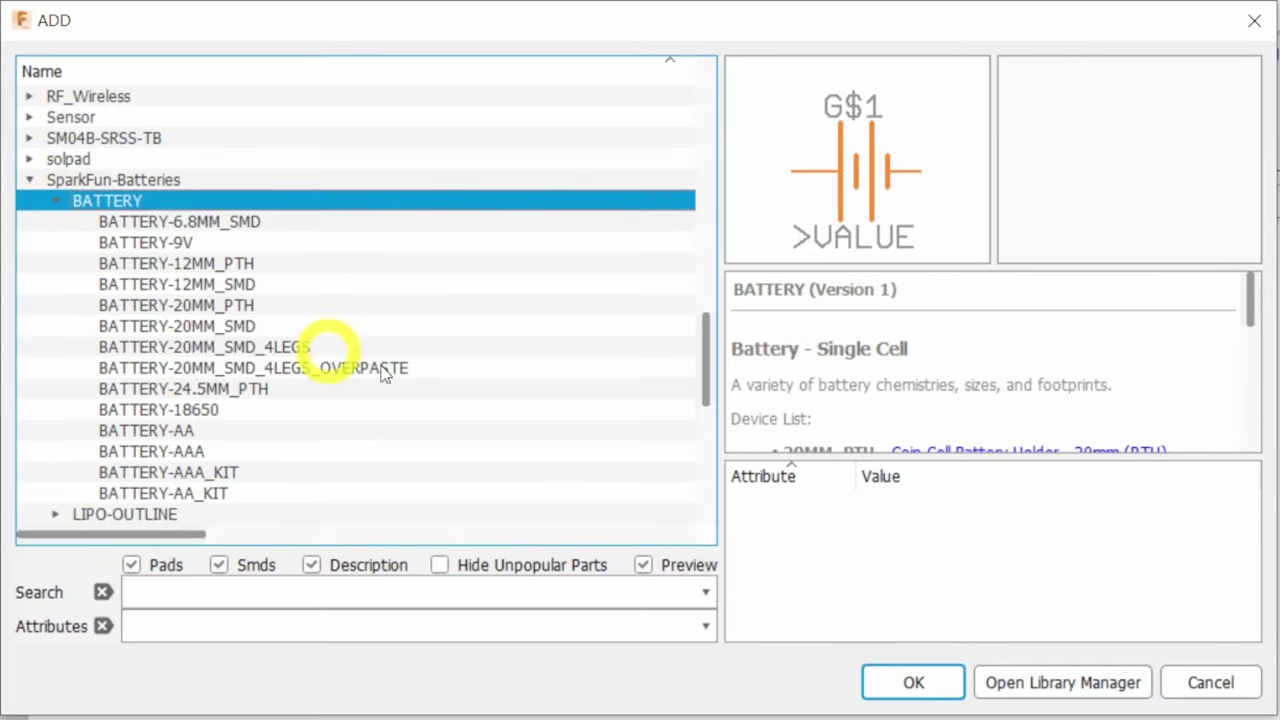
{"action": "left_click", "coordinate": [265, 242]}
{"action": "left_click", "coordinate": [253, 220]}
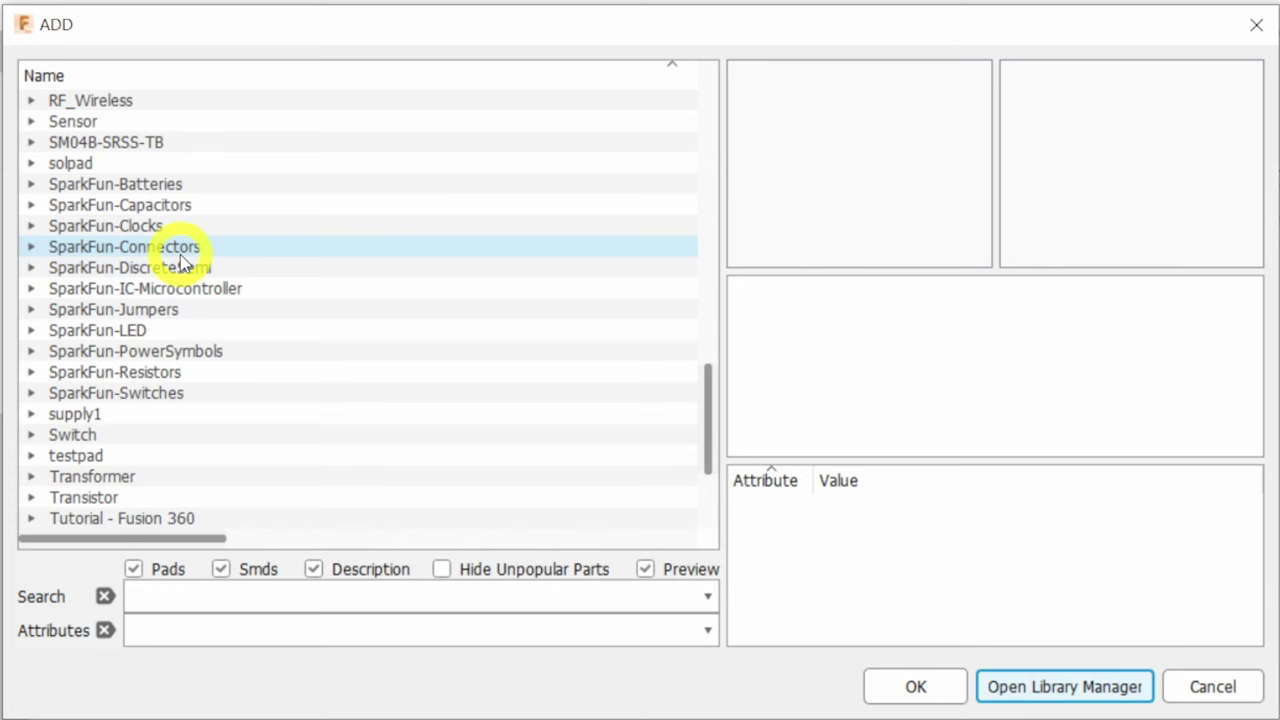
{"action": "left_click", "coordinate": [219, 205]}
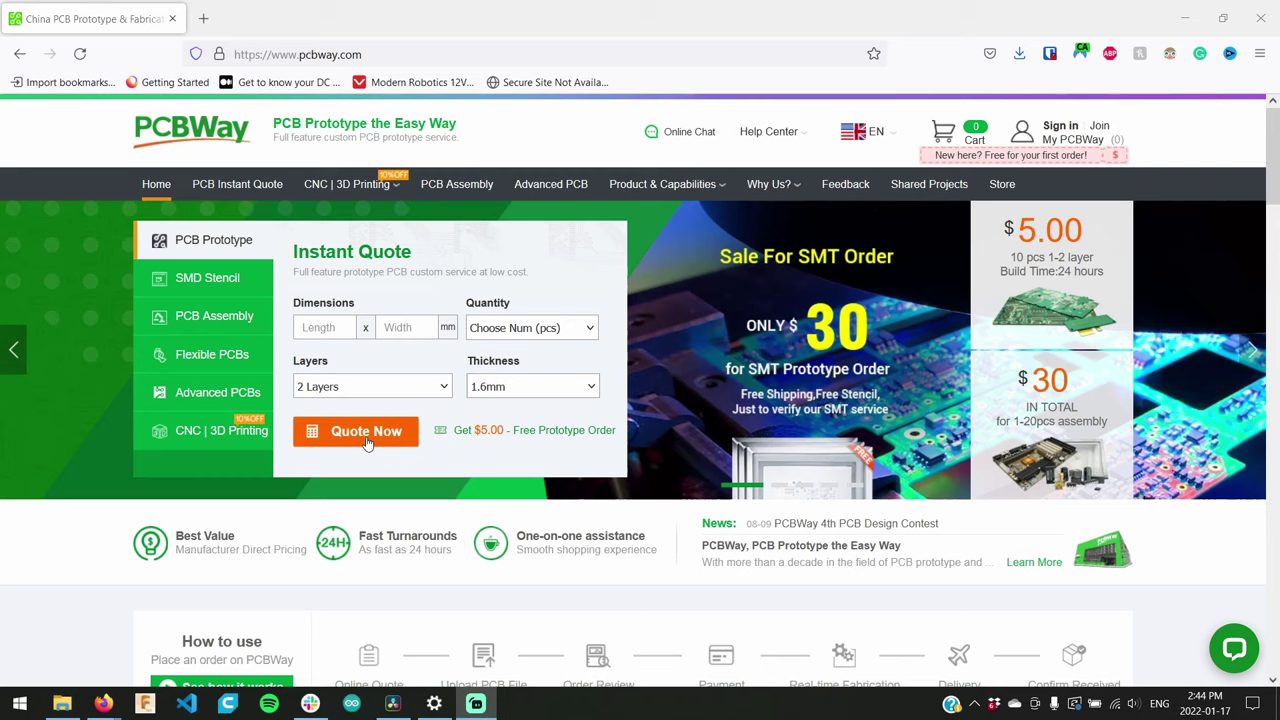
- Open PCBWay's PCB instant quote page in the browser and look through the board specification options
{"action": "left_click", "coordinate": [366, 438]}
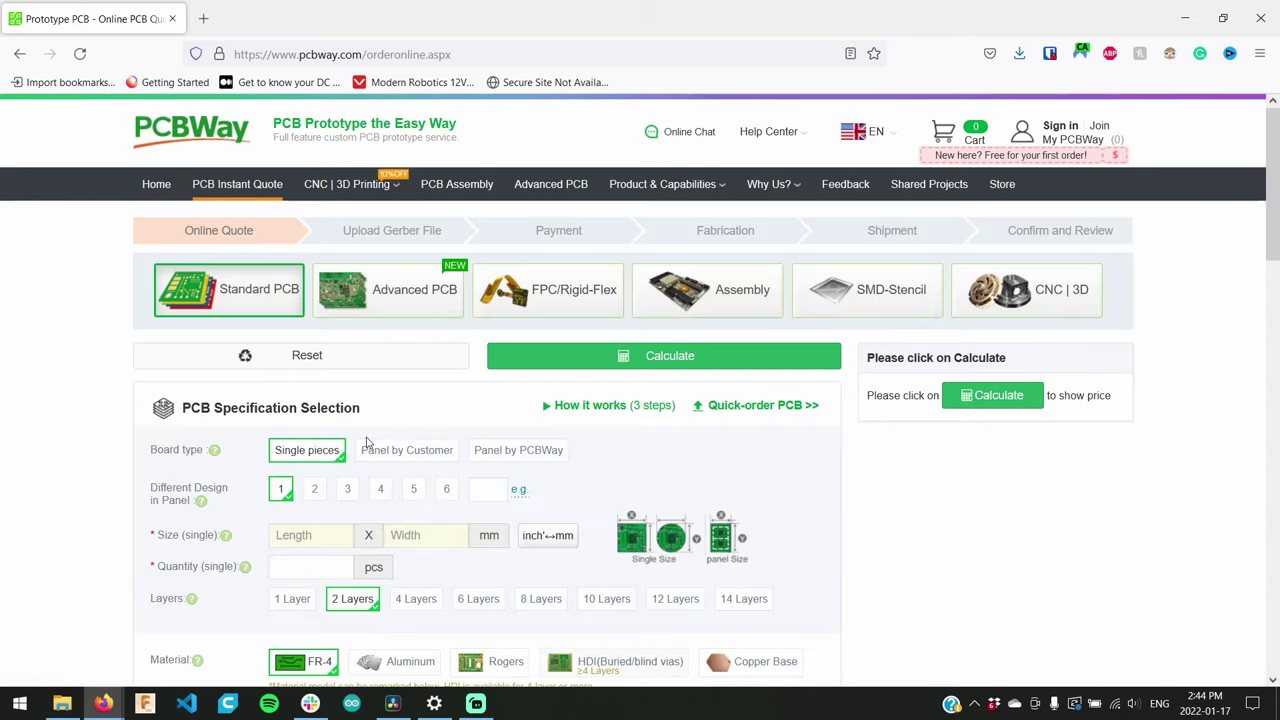
{"action": "scroll", "coordinate": [396, 432], "scroll_direction": "down", "scroll_amount": 4}
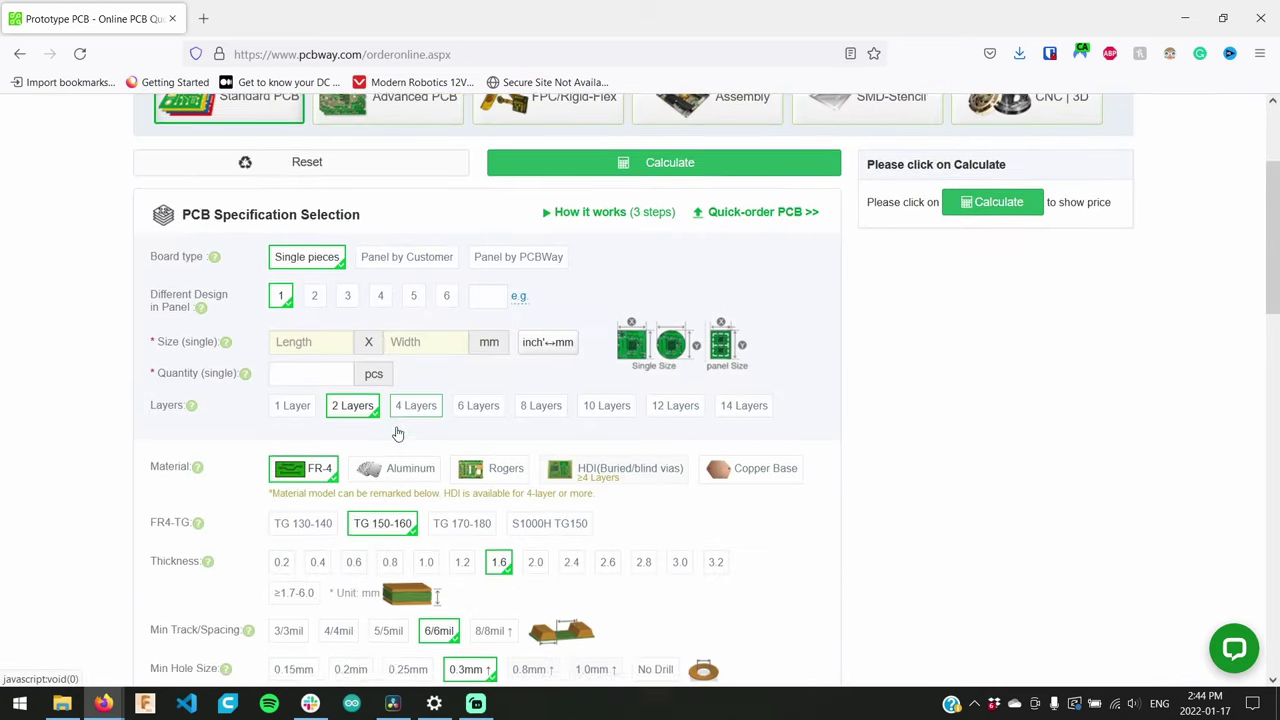
{"action": "scroll", "coordinate": [396, 432], "scroll_direction": "down", "scroll_amount": 4}
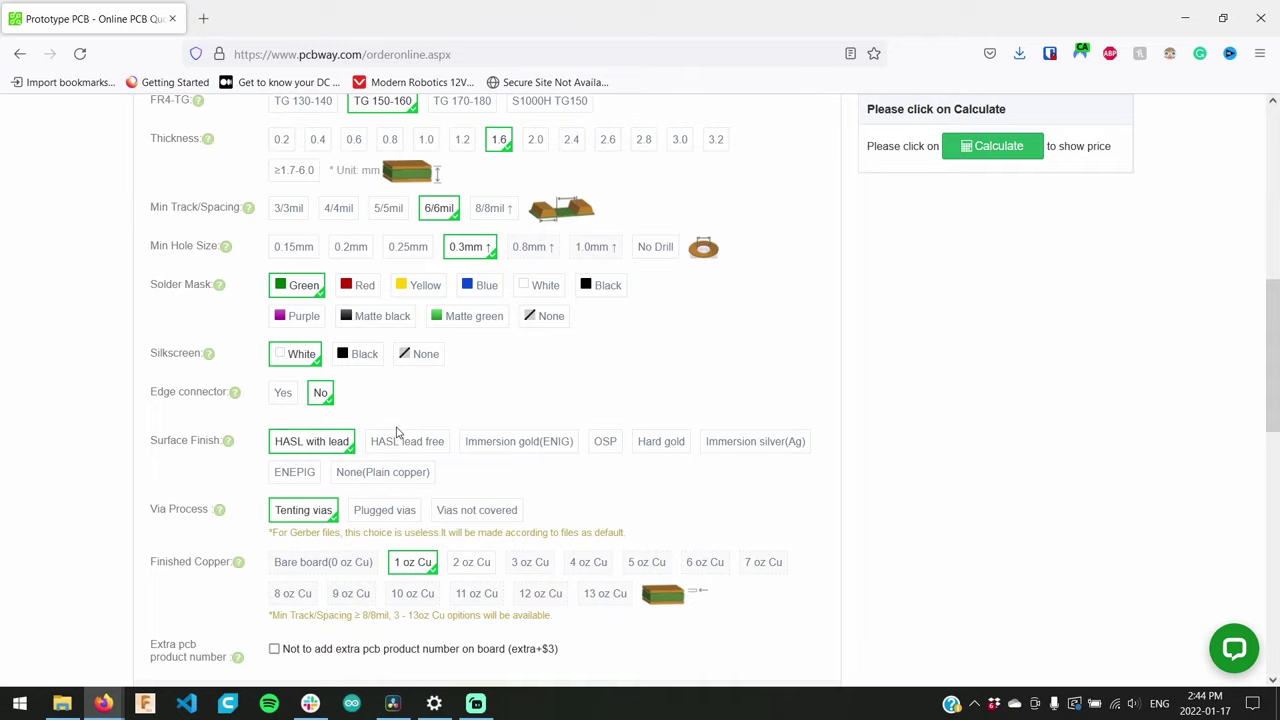
{"action": "scroll", "coordinate": [396, 432], "scroll_direction": "down", "scroll_amount": 3}
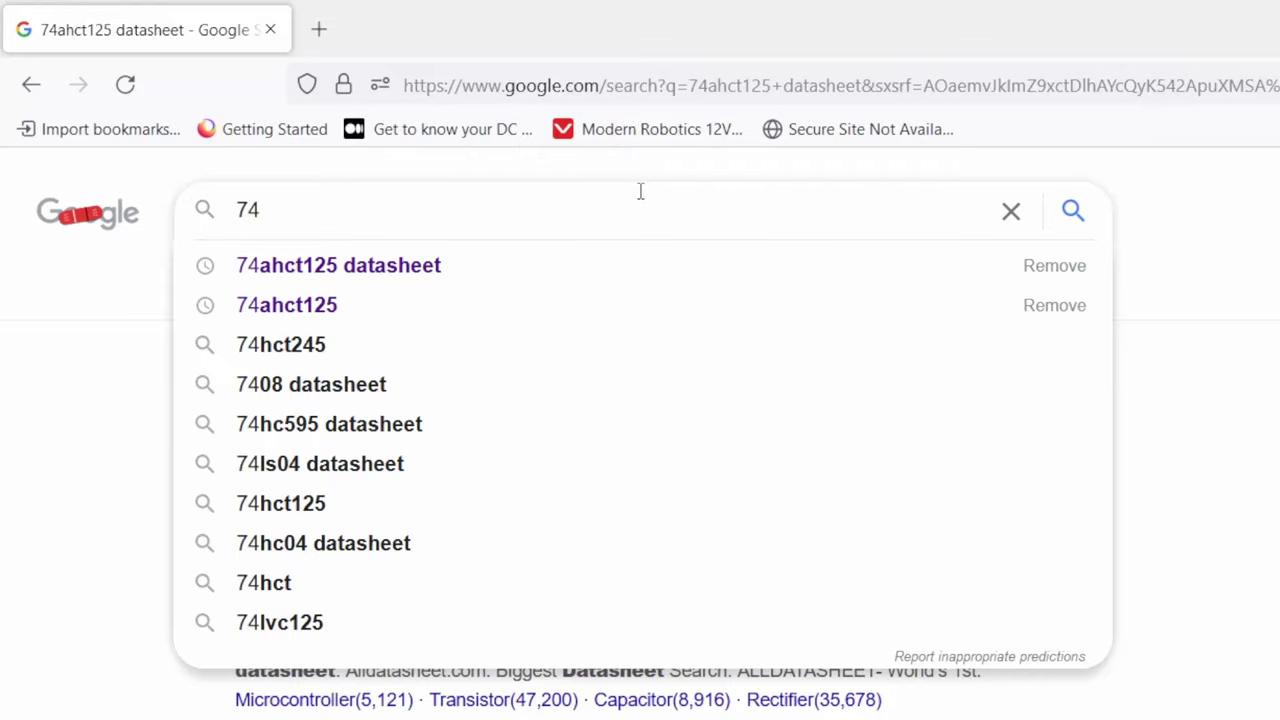
- Search Google for "74ahct125 datasheet" and look over the 74AHCT125 product page on Adafruit
{"action": "type", "text": "a"}
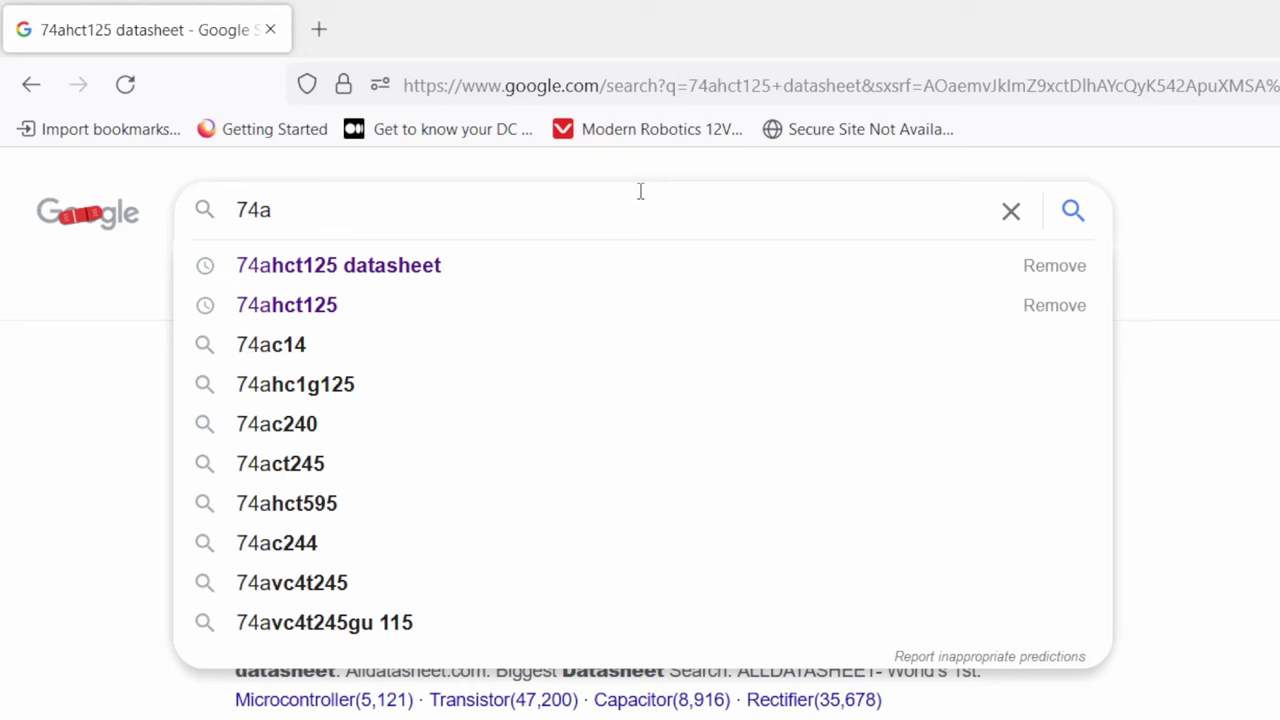
{"action": "type", "text": "hct125 datashe"}
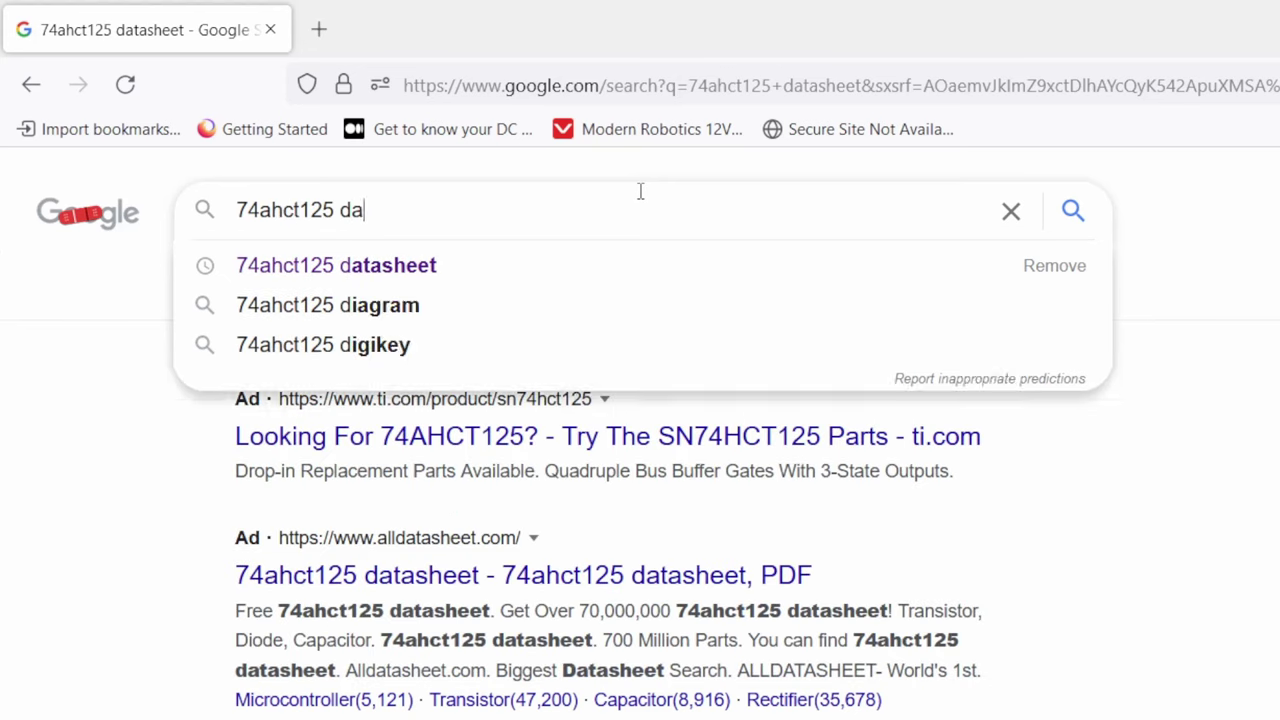
{"action": "type", "text": "et"}
{"action": "key", "text": "Return"}
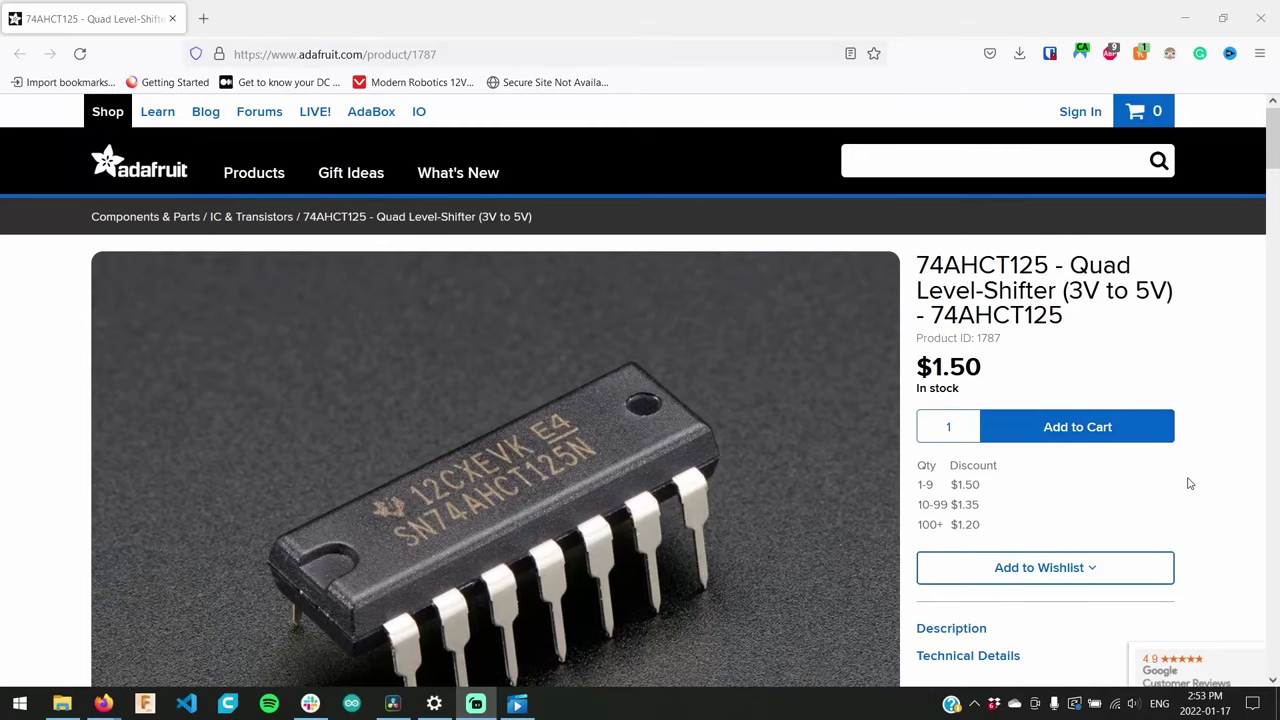
{"action": "scroll", "coordinate": [1188, 484], "scroll_direction": "down", "scroll_amount": 3}
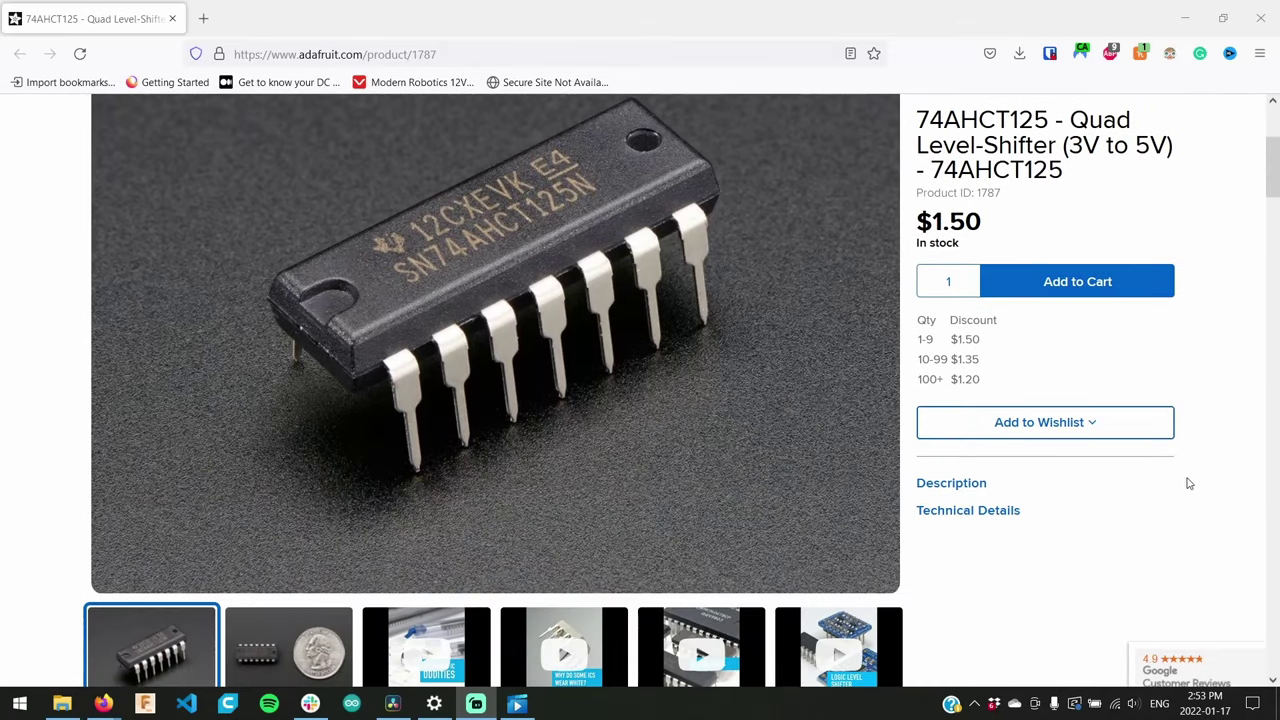
{"action": "left_click", "coordinate": [278, 641]}
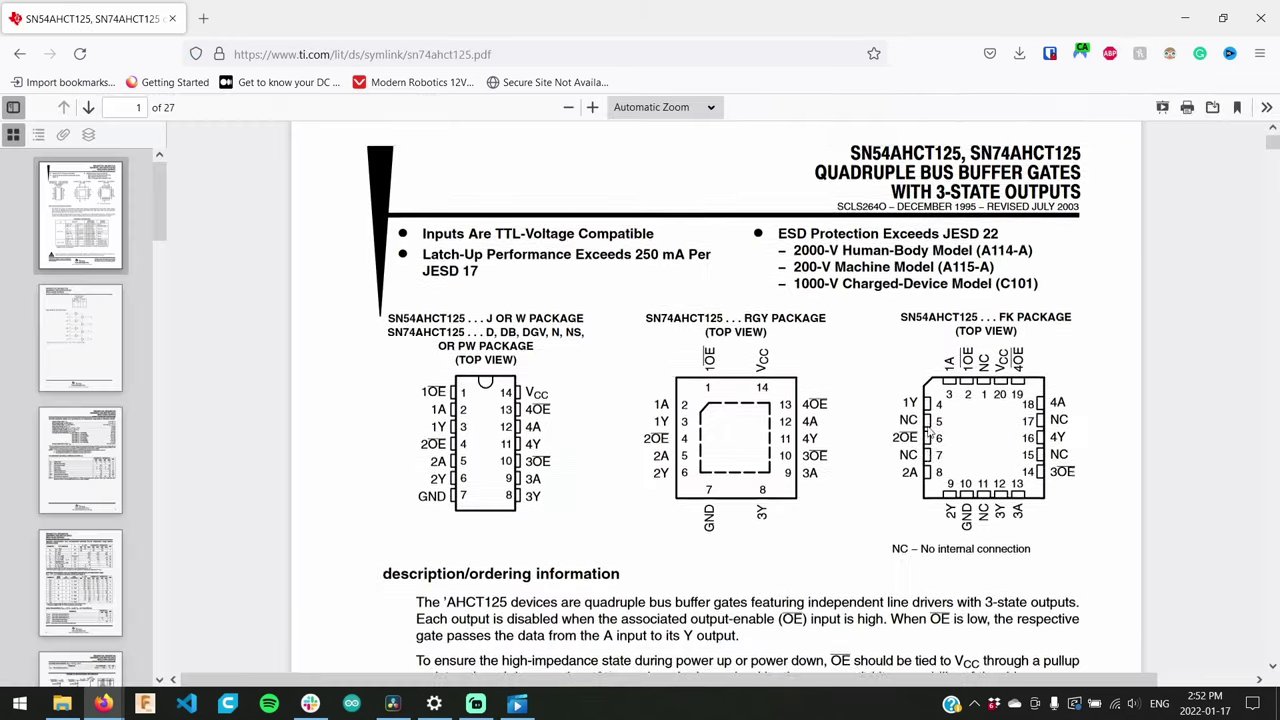
- Read through the Texas Instruments SN74AHCT125 datasheet past the package pinouts and ordering table to the function table
{"action": "scroll", "coordinate": [928, 435], "scroll_direction": "down", "scroll_amount": 10}
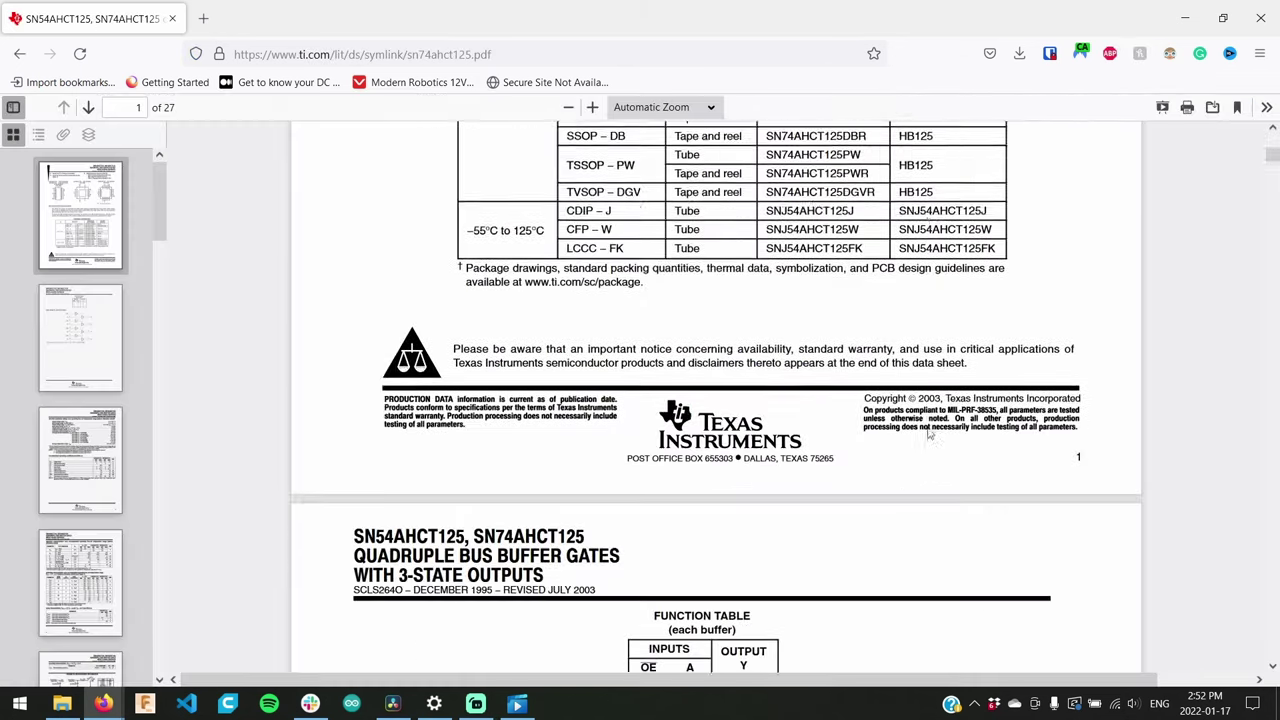
{"action": "scroll", "coordinate": [928, 435], "scroll_direction": "down", "scroll_amount": 12}
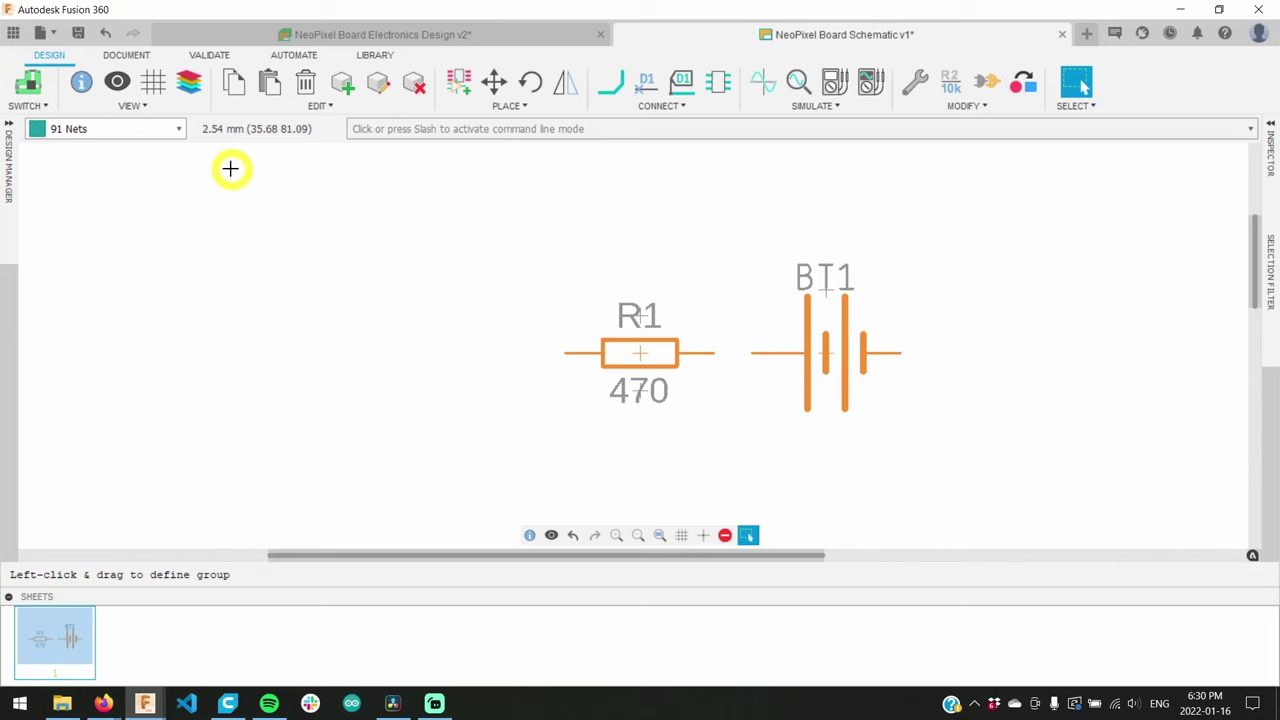
- Create a new electronics library and save it as YouTube-Demo-Library in the NeoPixel Control Board Youtube Tutorial project
{"action": "left_click", "coordinate": [42, 33]}
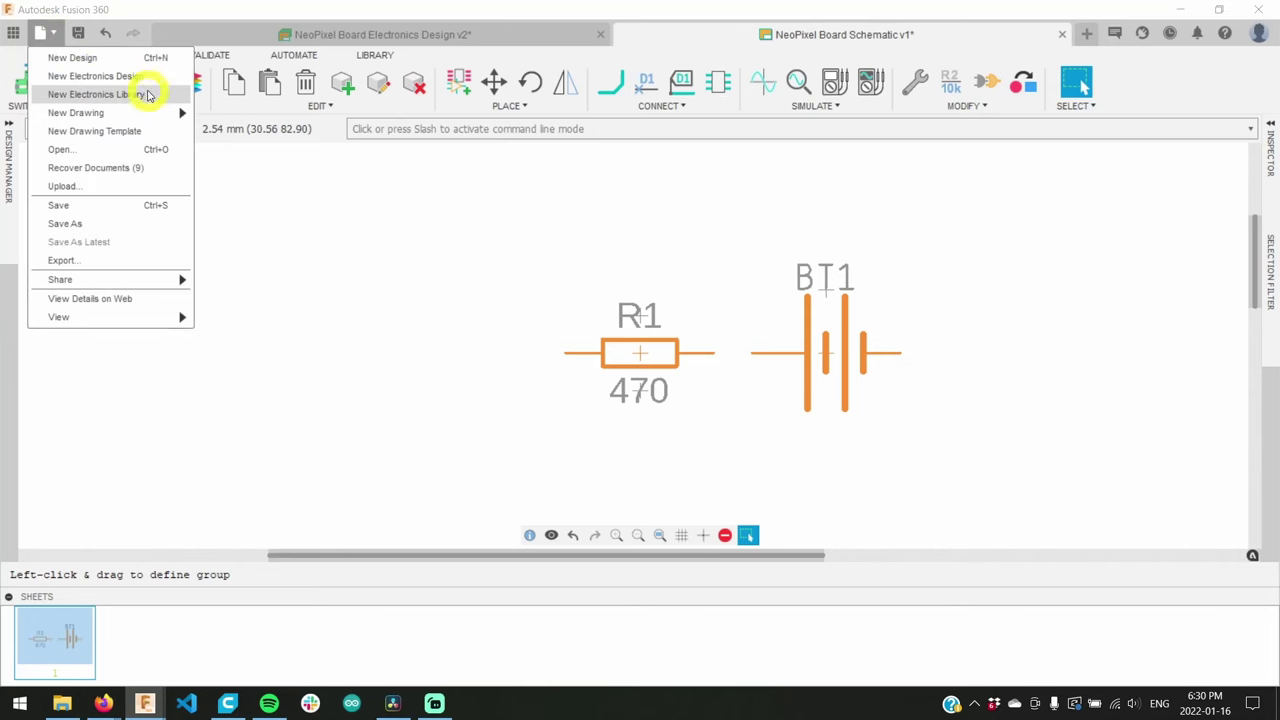
{"action": "left_click", "coordinate": [167, 97]}
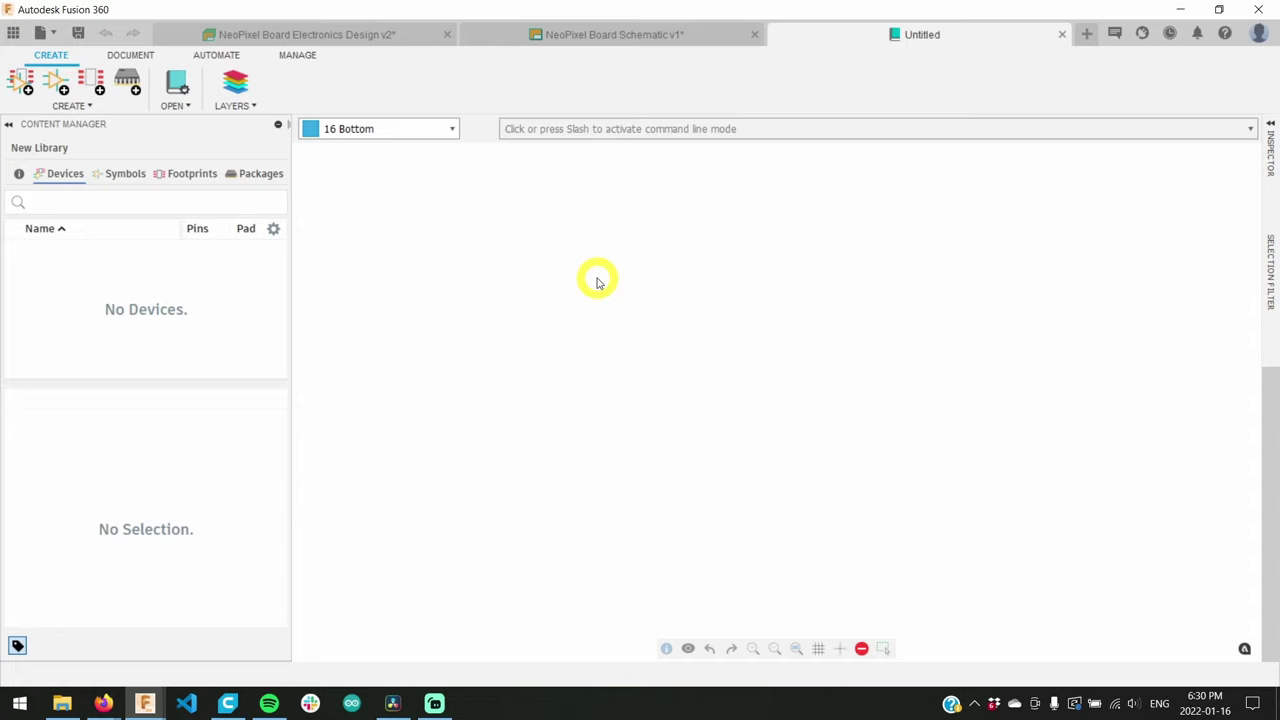
{"action": "key", "text": "ctrl+s"}
{"action": "type", "text": "YouTube-Demo-Libra"}
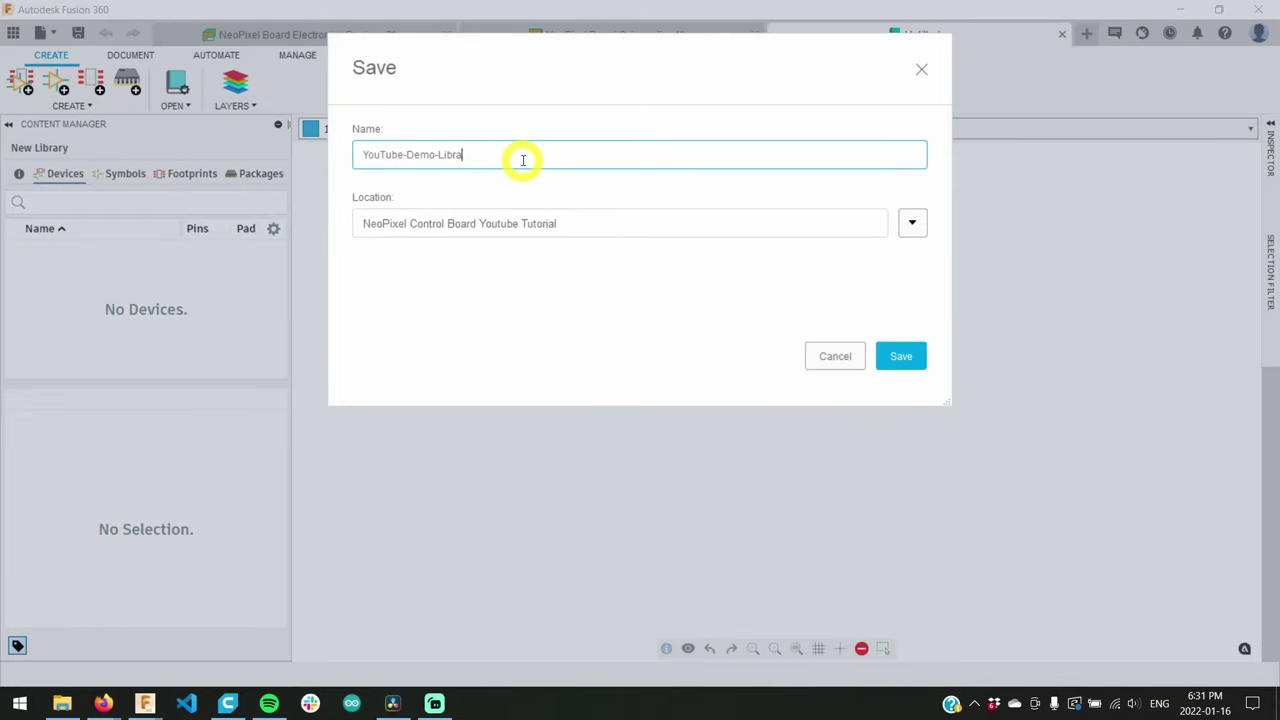
{"action": "type", "text": "ry"}
{"action": "key", "text": "Return"}
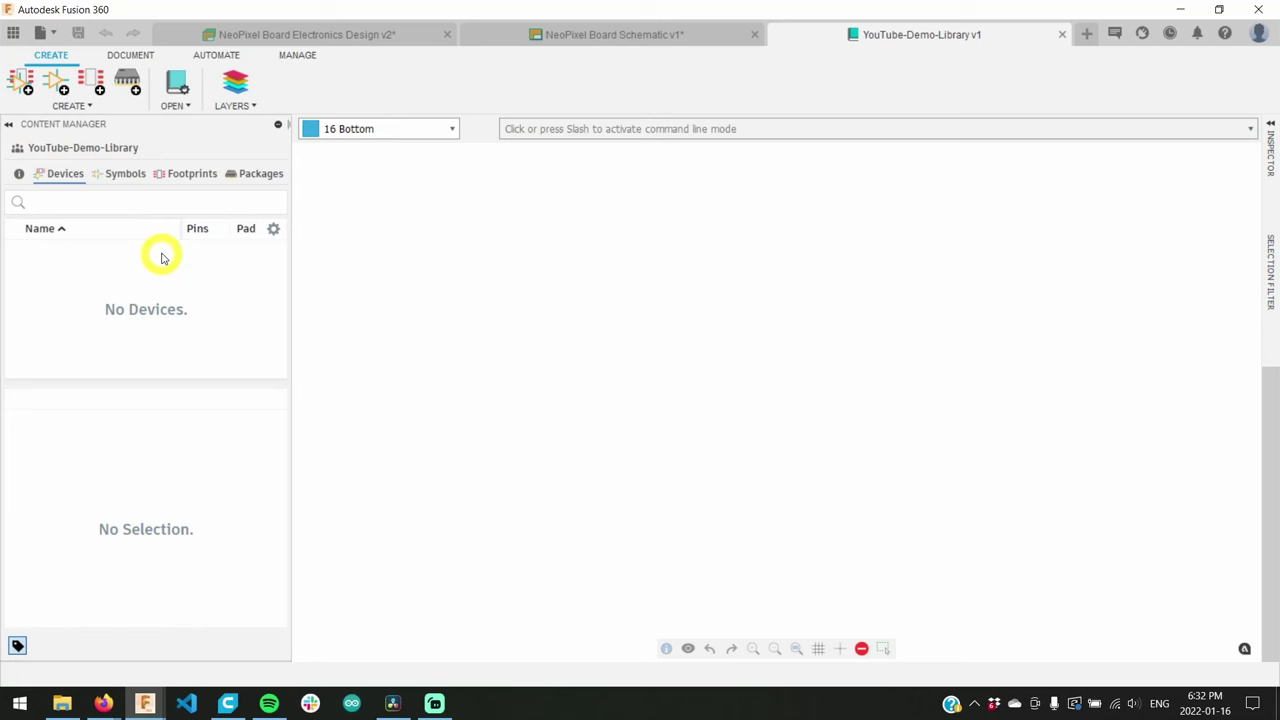
- Add a new symbol named 74AHCT125 to the library
{"action": "left_click", "coordinate": [60, 87]}
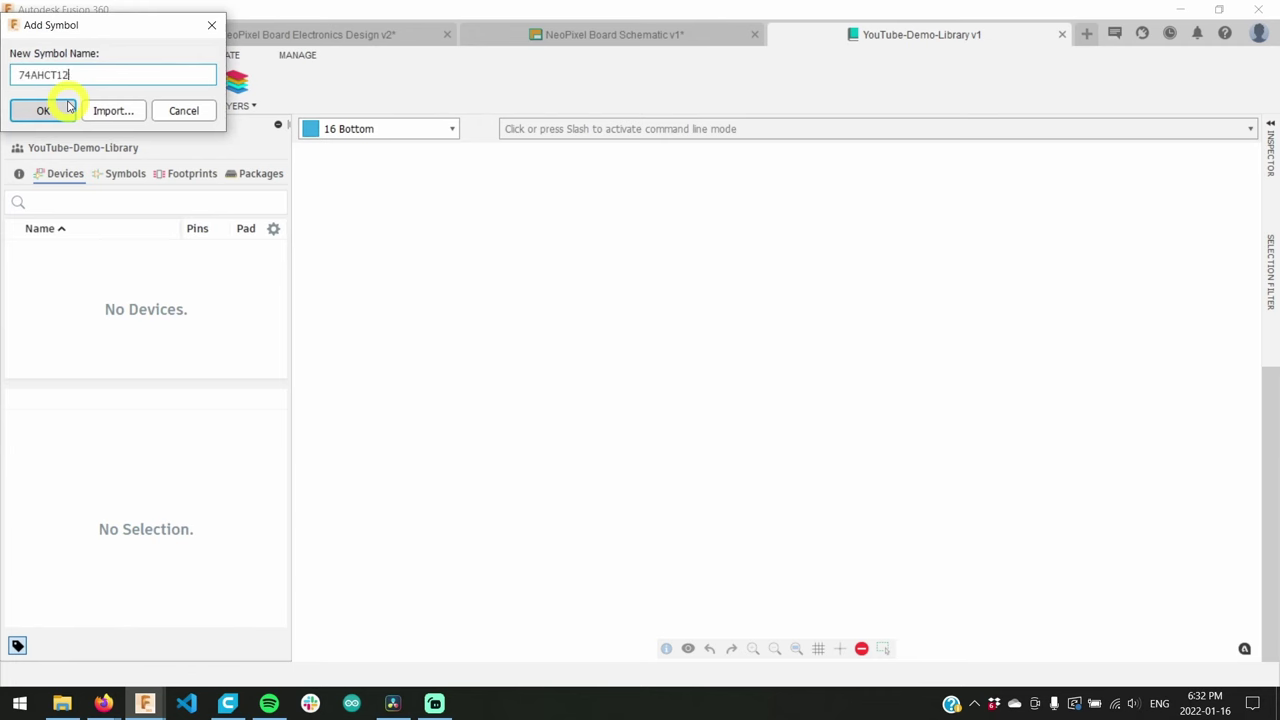
{"action": "left_click", "coordinate": [68, 106]}
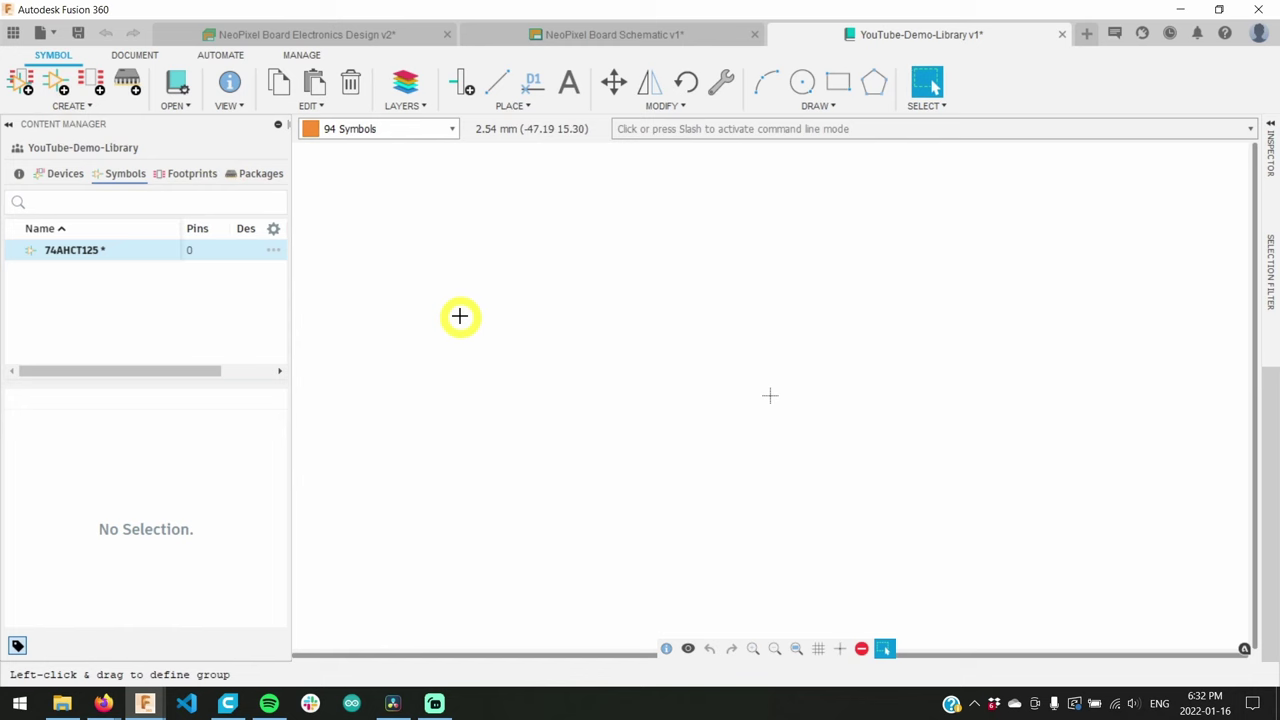
- Turn on the symbol editor's grid display, trying the size unit in inches before setting it back to 2.54 mm
{"action": "left_click", "coordinate": [820, 650]}
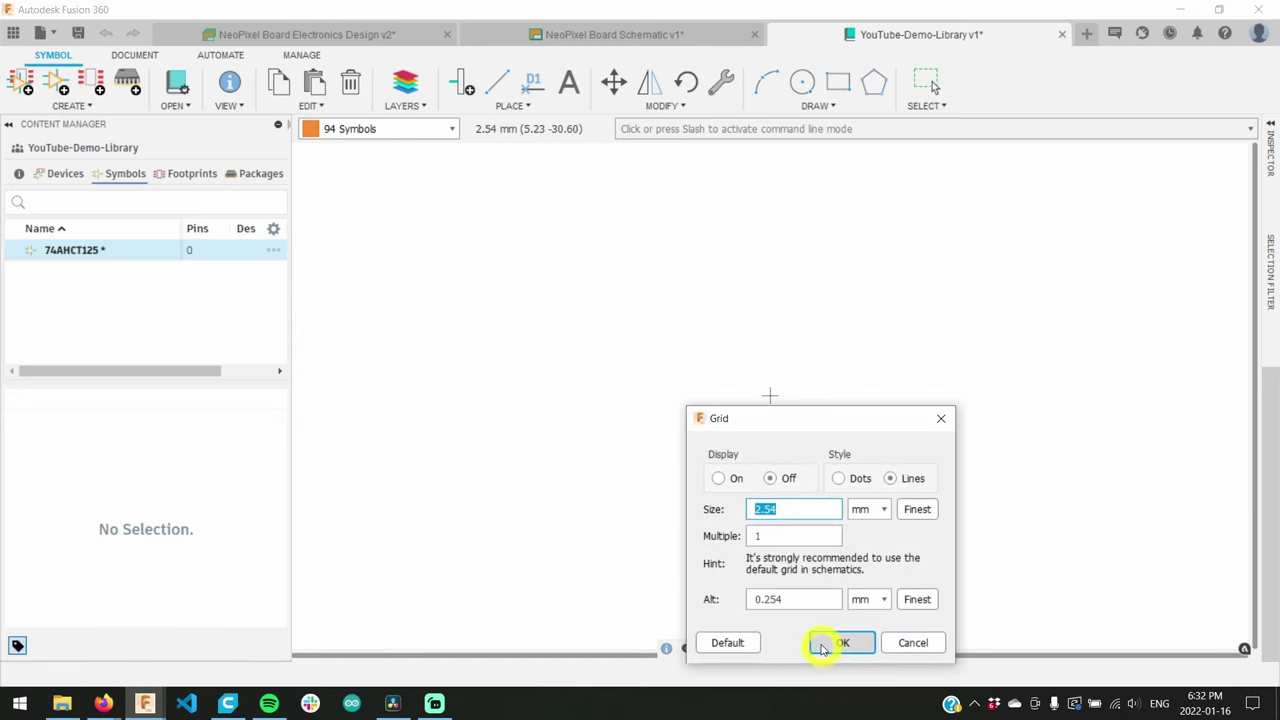
{"action": "left_click", "coordinate": [733, 480]}
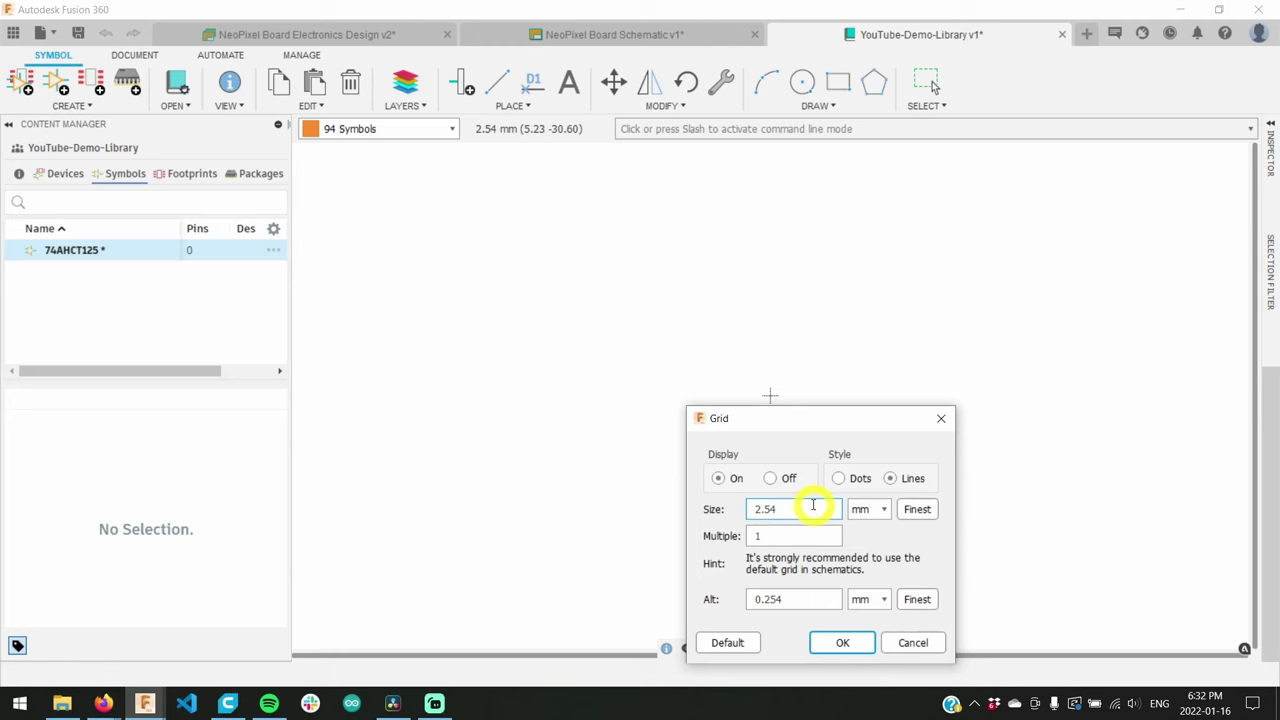
{"action": "left_click", "coordinate": [737, 371]}
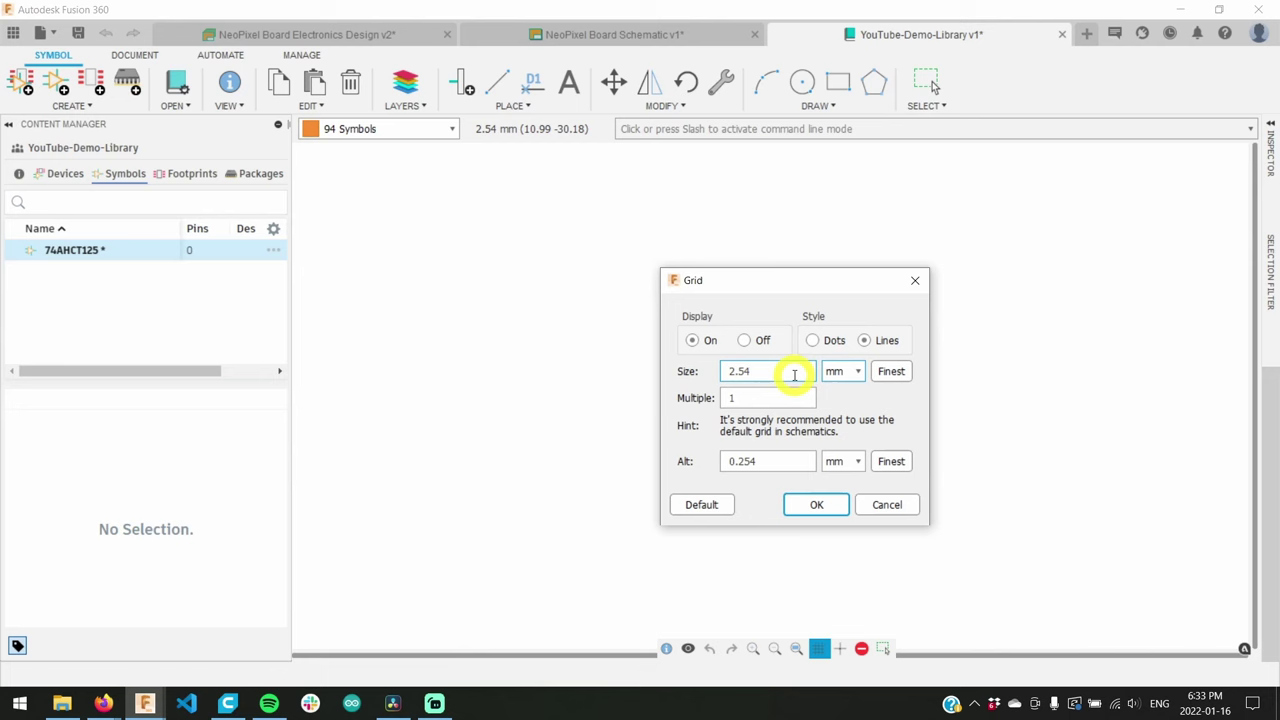
{"action": "left_click", "coordinate": [845, 371]}
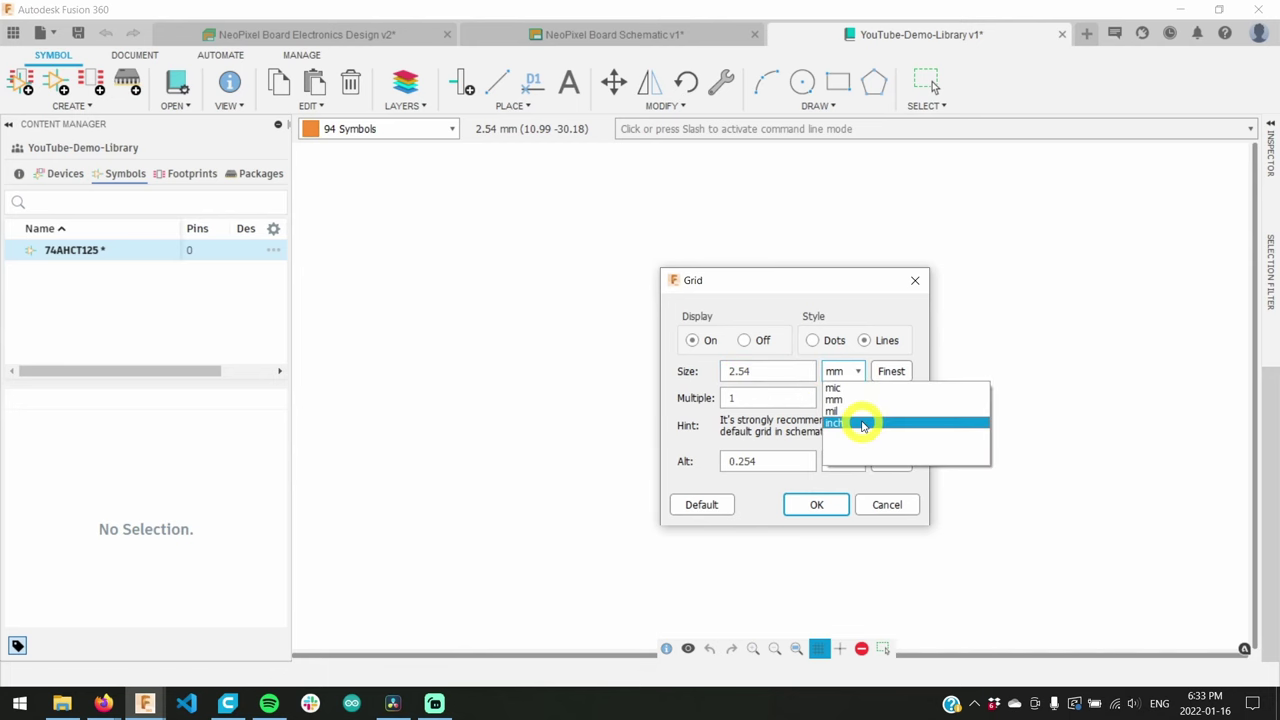
{"action": "left_click", "coordinate": [864, 422]}
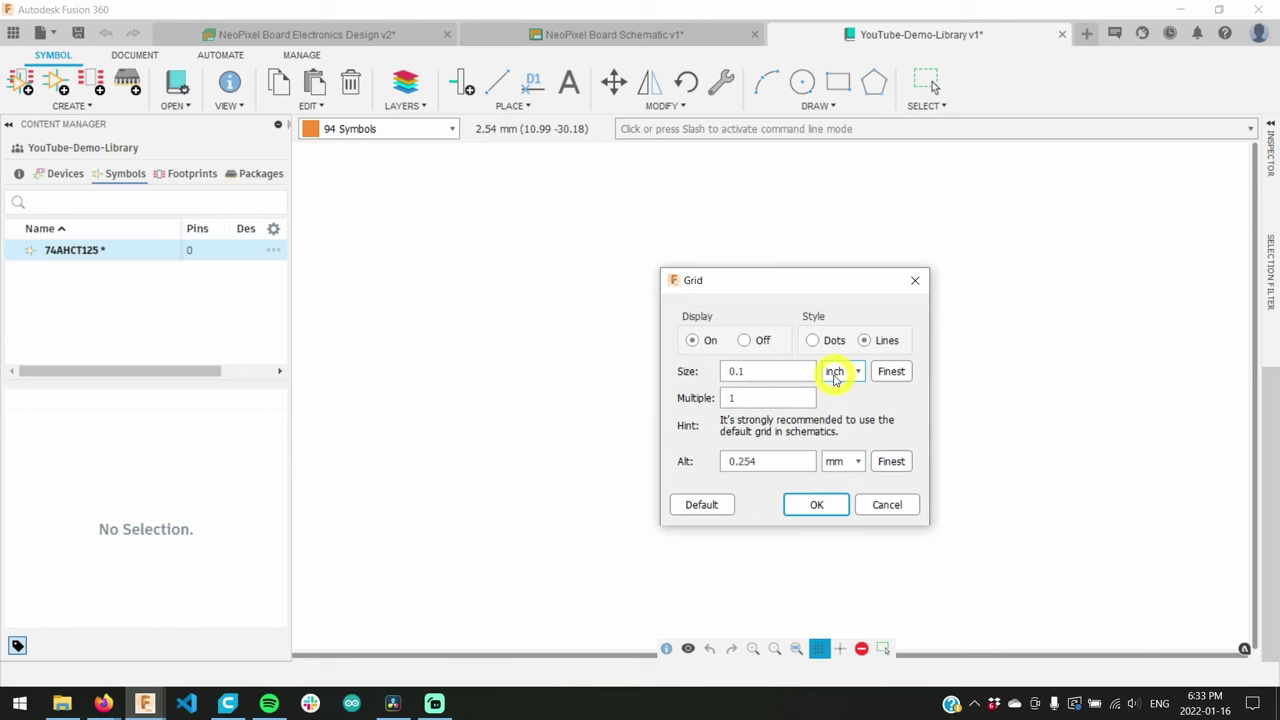
{"action": "left_click", "coordinate": [836, 376]}
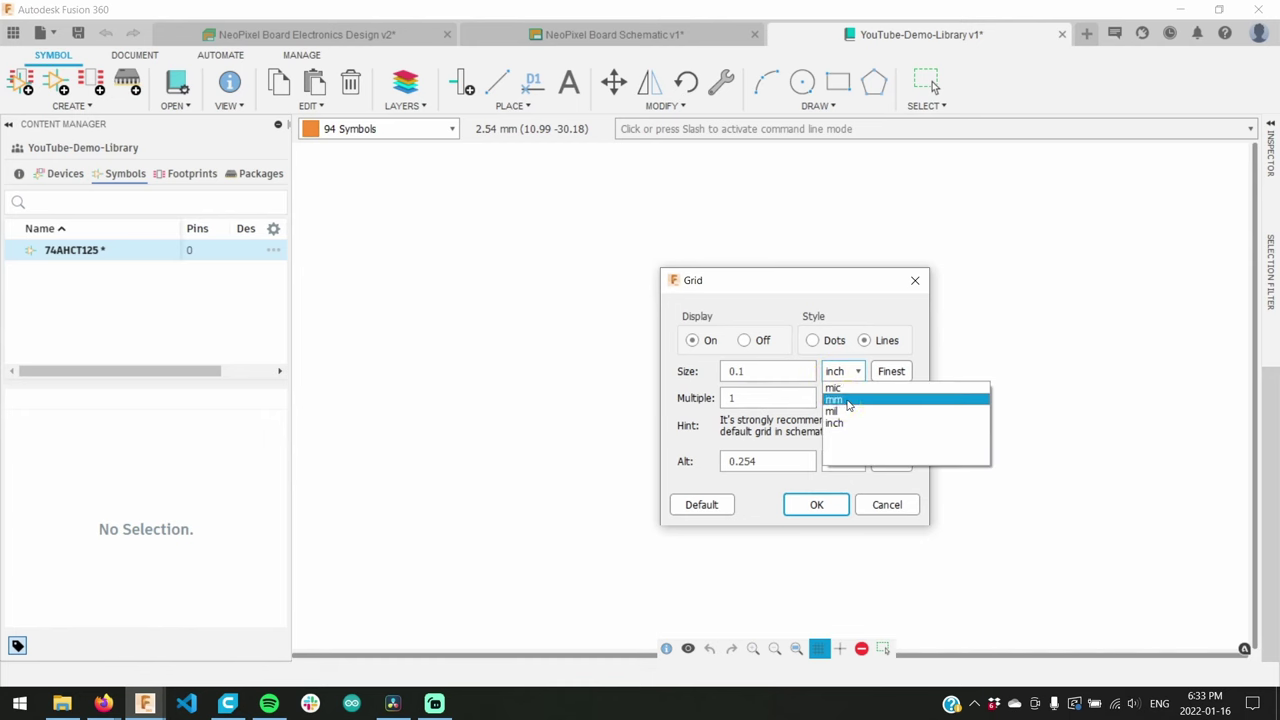
{"action": "left_click", "coordinate": [848, 404]}
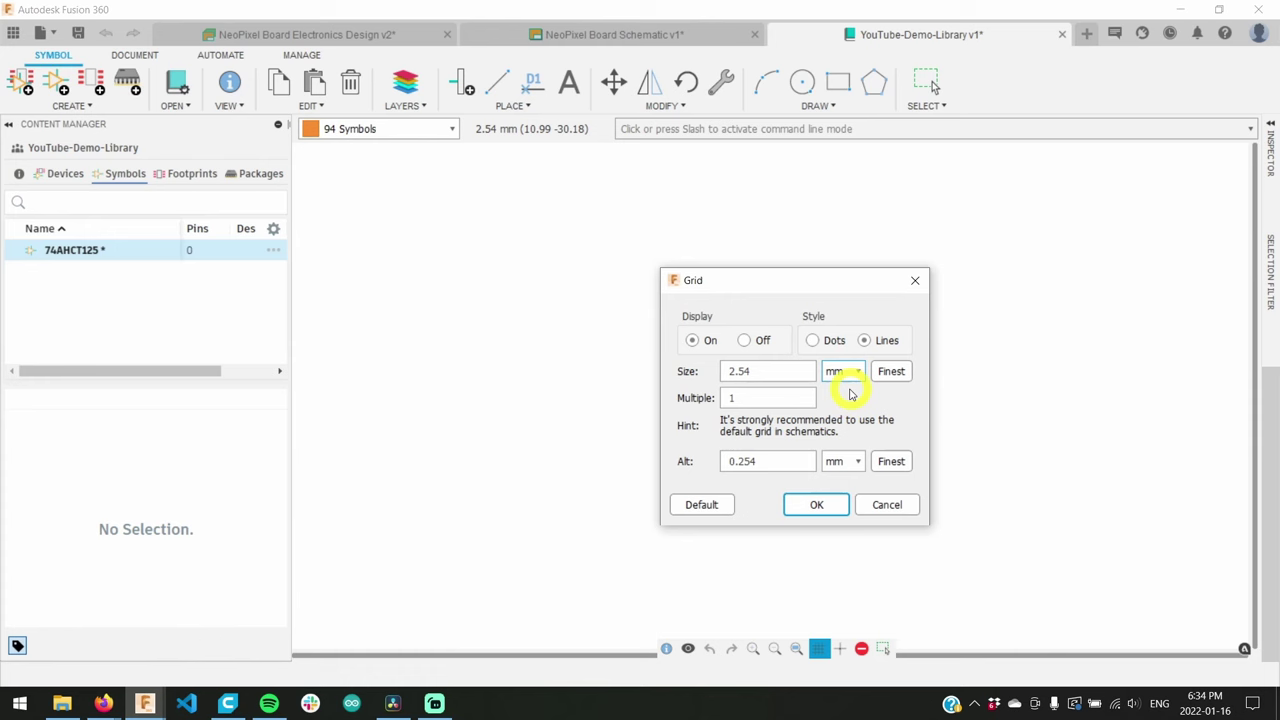
{"action": "left_click", "coordinate": [842, 376]}
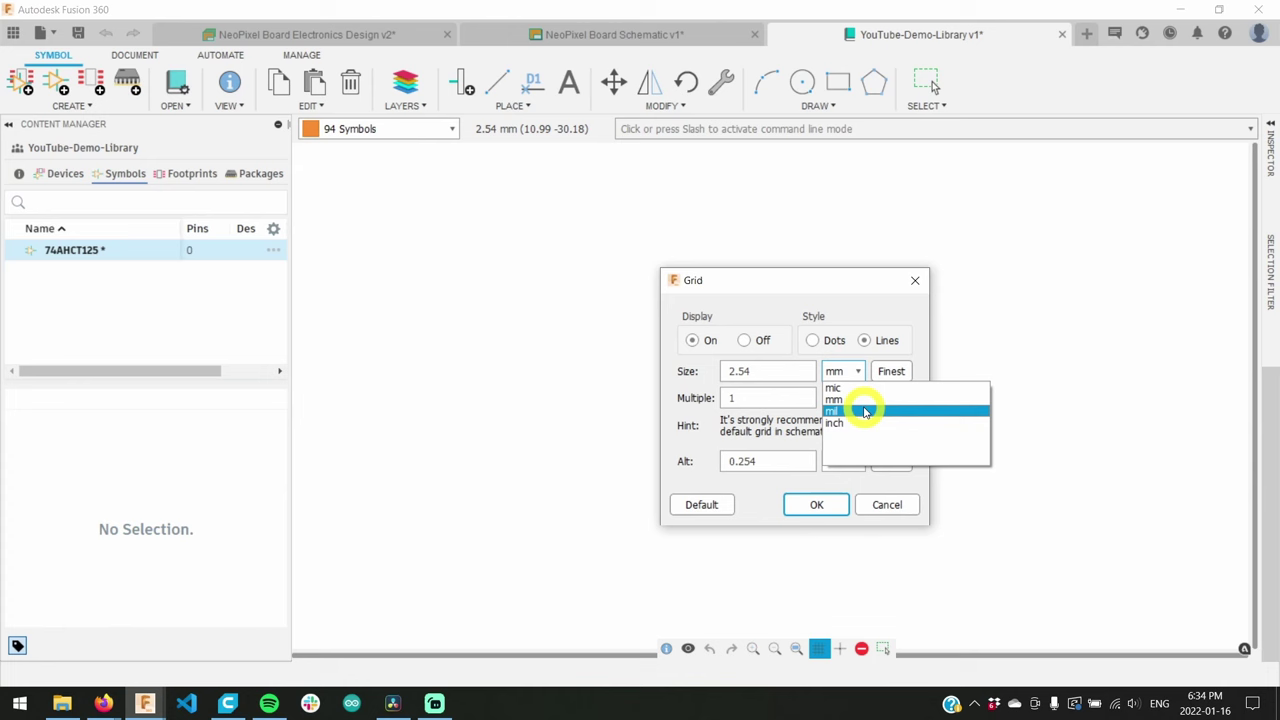
{"action": "left_click", "coordinate": [808, 420]}
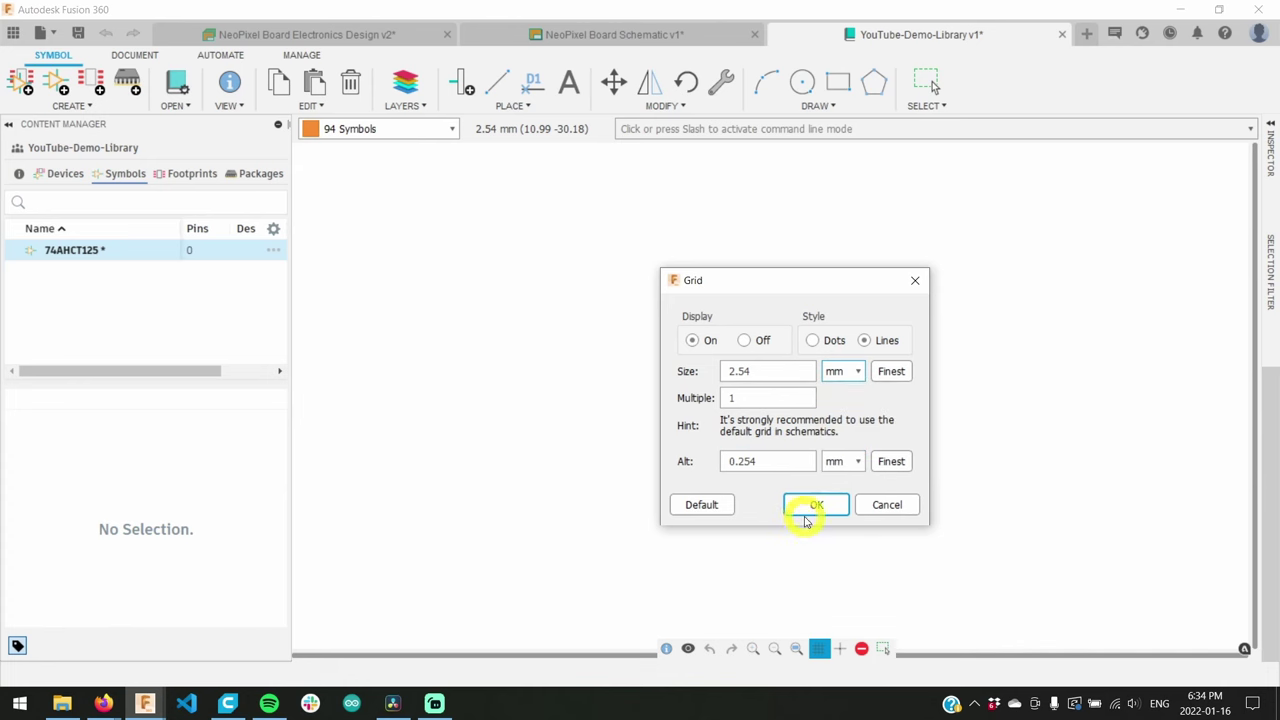
{"action": "left_click", "coordinate": [812, 506]}
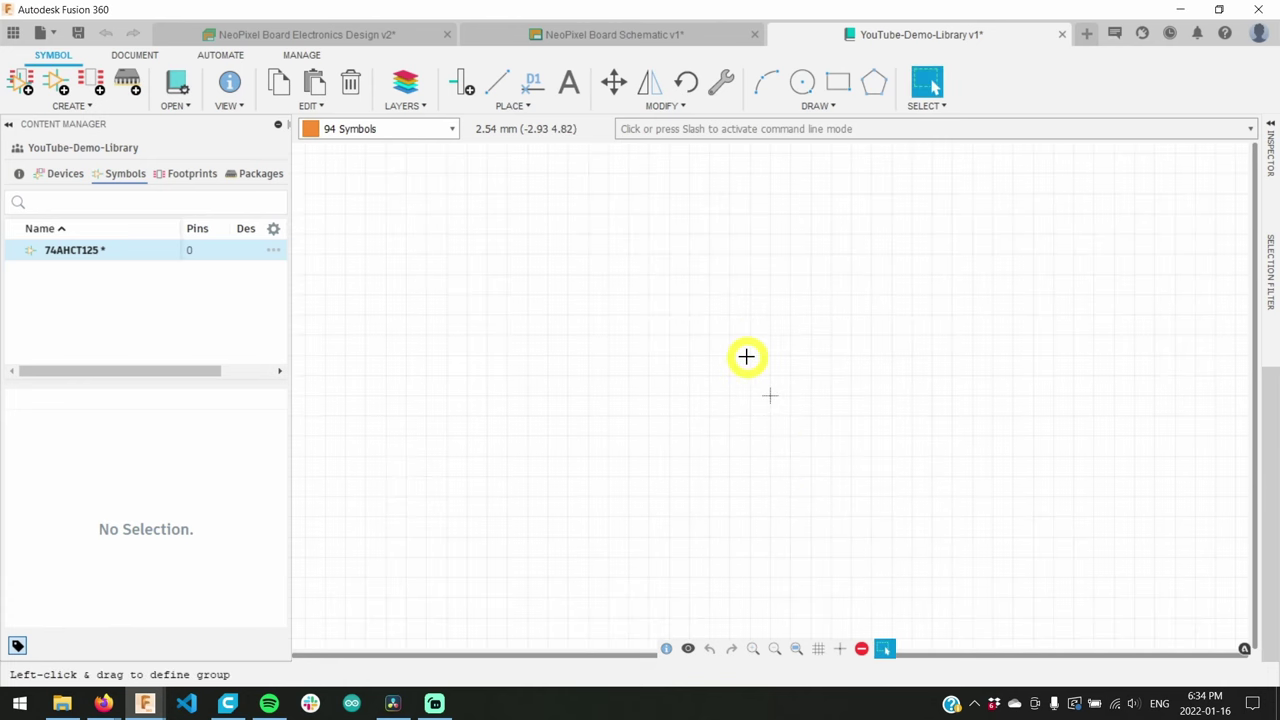
- Draw the symbol's body outline as a 15.24 by 35.56 mm rectangle of lines centred on the origin
{"action": "scroll", "coordinate": [655, 446], "scroll_direction": "up", "scroll_amount": 1}
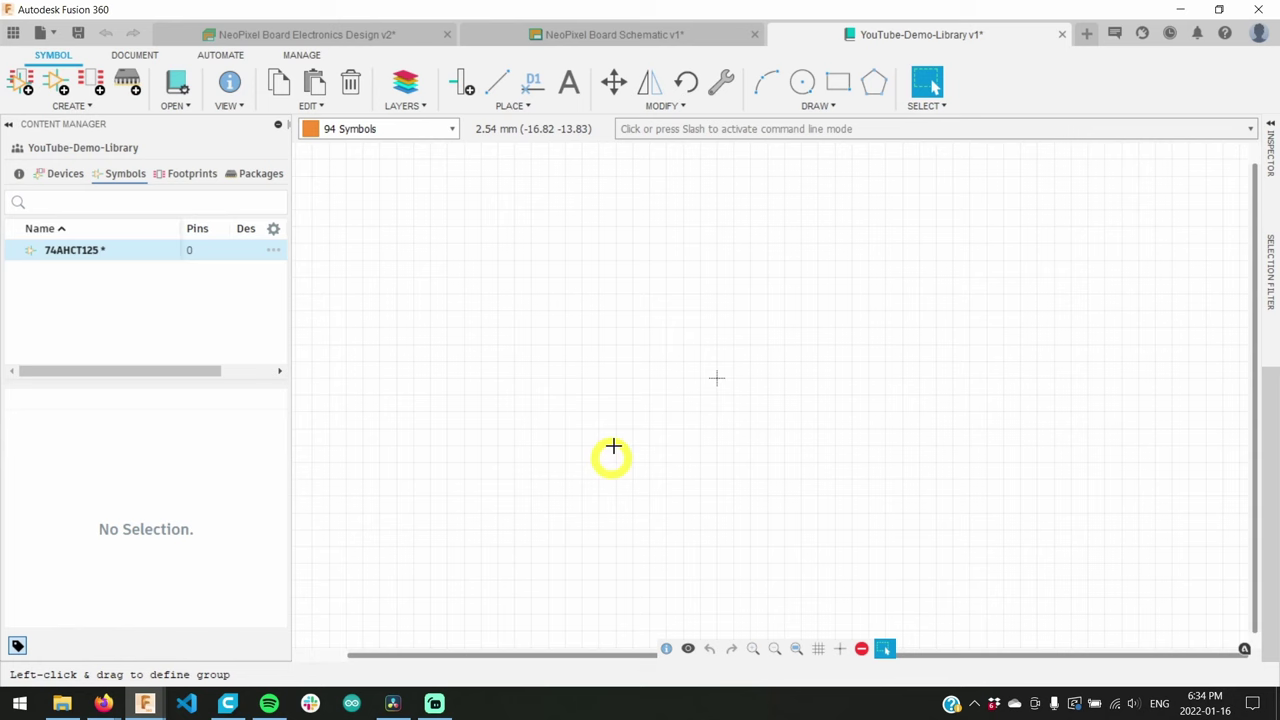
{"action": "left_click", "coordinate": [497, 84]}
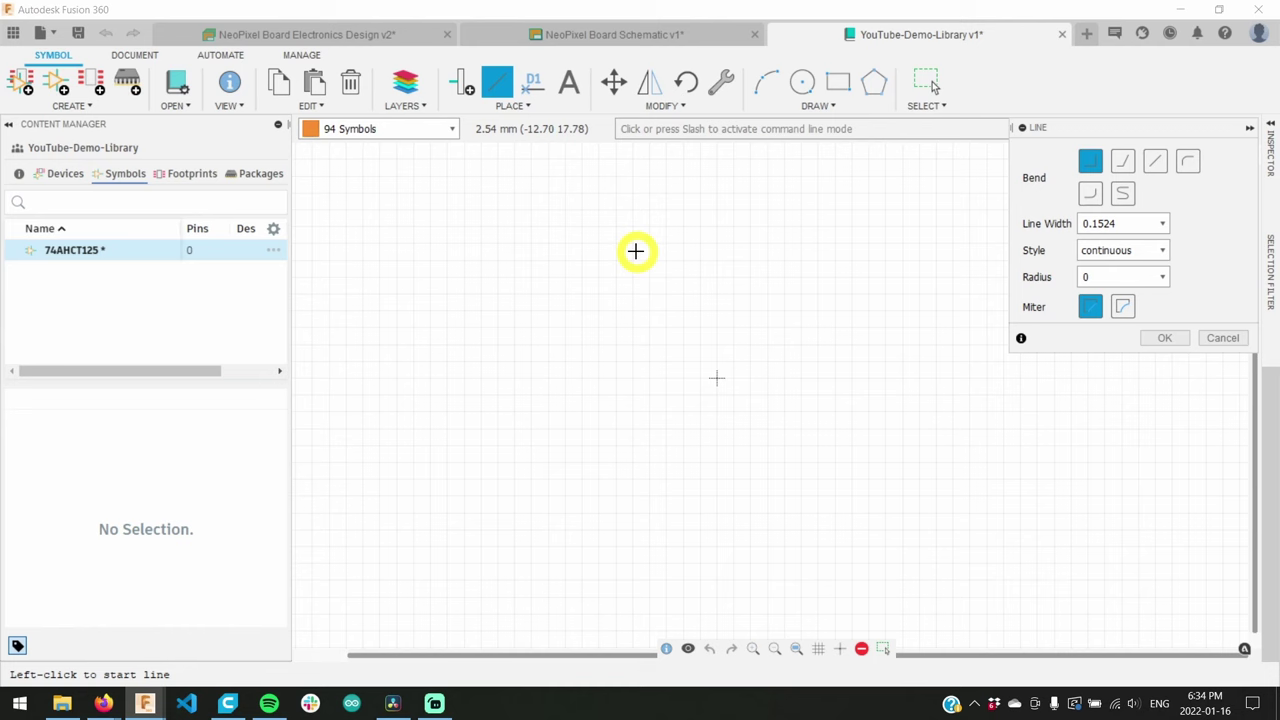
{"action": "left_click", "coordinate": [665, 257]}
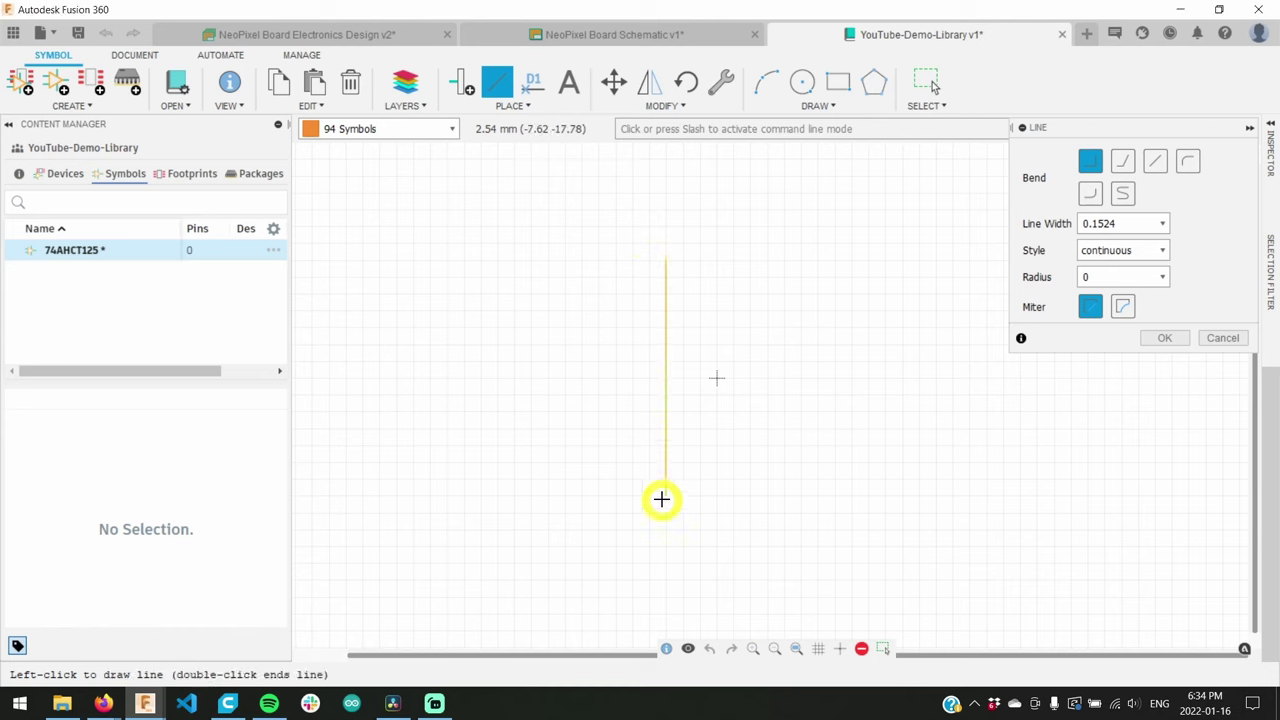
{"action": "left_click", "coordinate": [665, 494]}
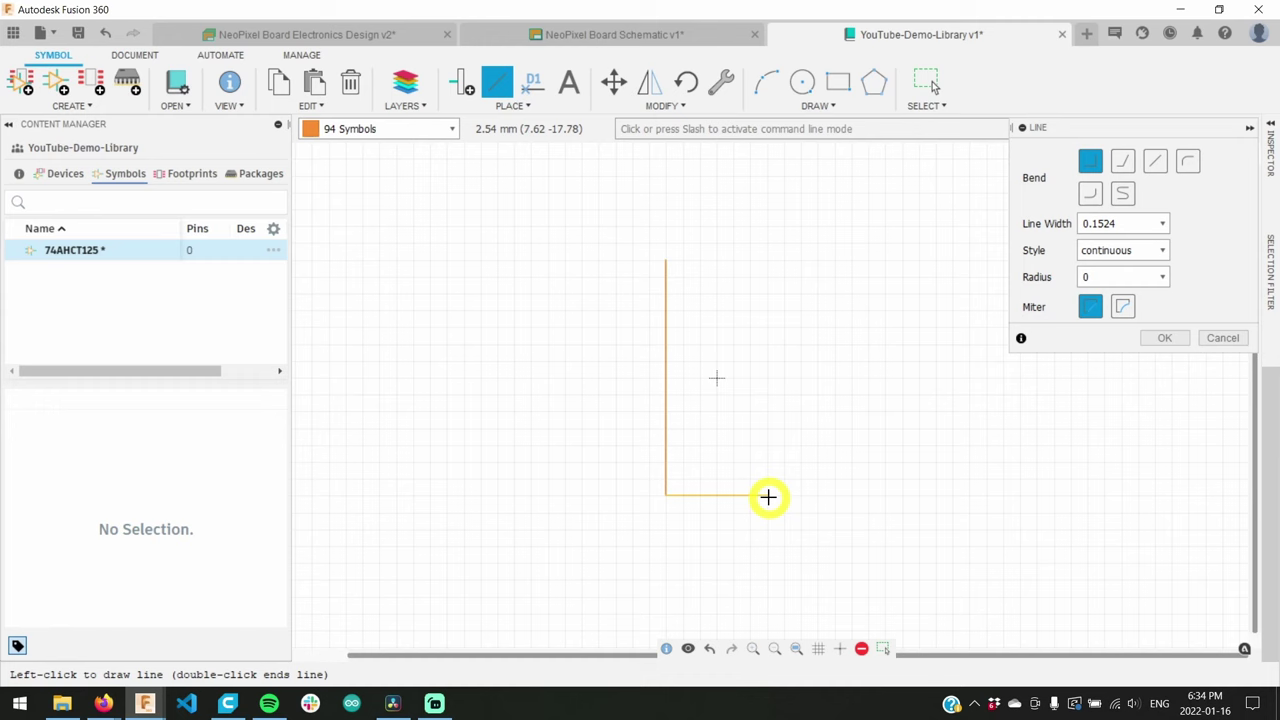
{"action": "left_click", "coordinate": [768, 494]}
{"action": "left_click", "coordinate": [767, 260]}
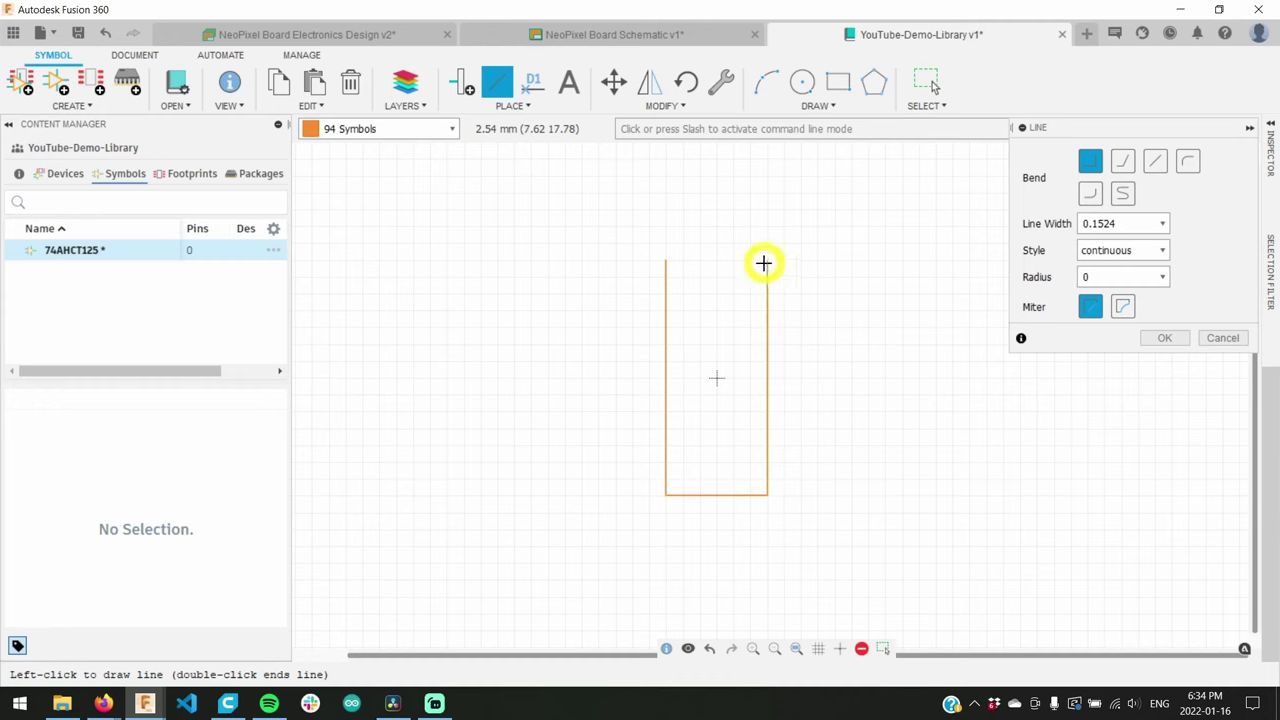
{"action": "left_click", "coordinate": [684, 256]}
{"action": "key", "text": "Escape"}
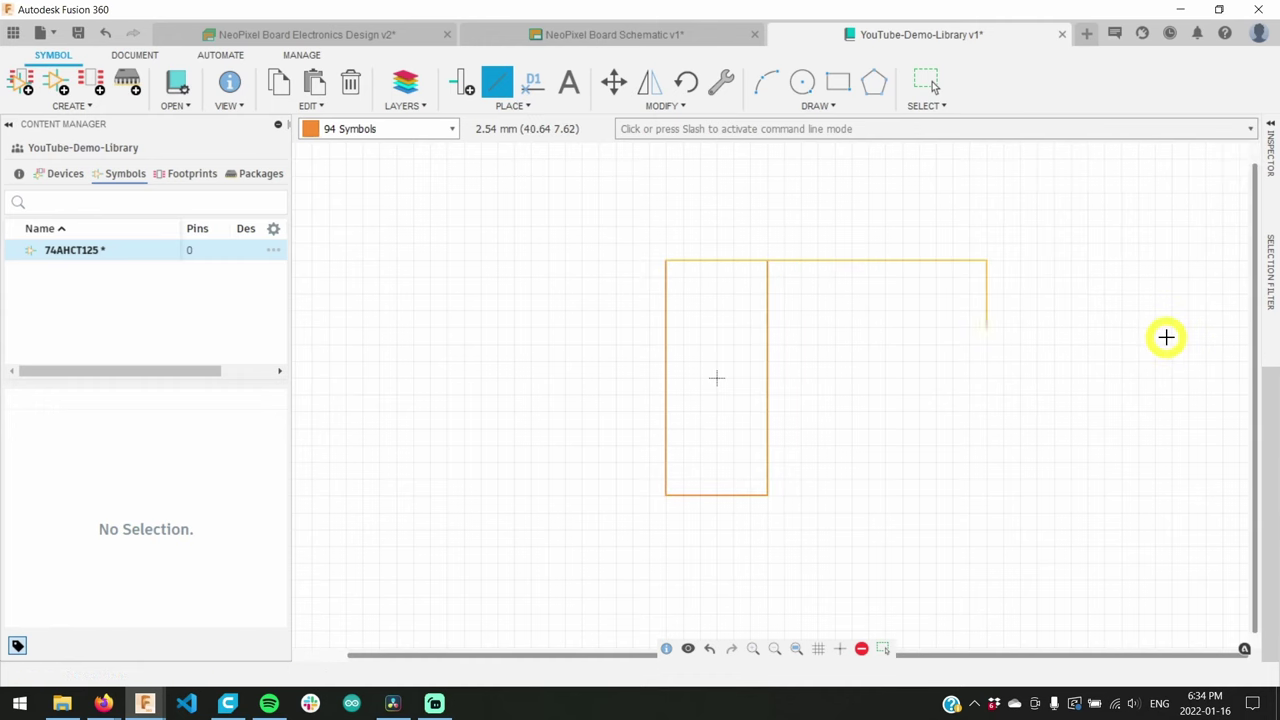
- Place seven evenly spaced pins down the left side of the symbol body, 5.08 mm apart
{"action": "scroll", "coordinate": [763, 419], "scroll_direction": "up", "scroll_amount": 3}
{"action": "middle_click_drag", "start_coordinate": [600, 237], "coordinate": [574, 251]}
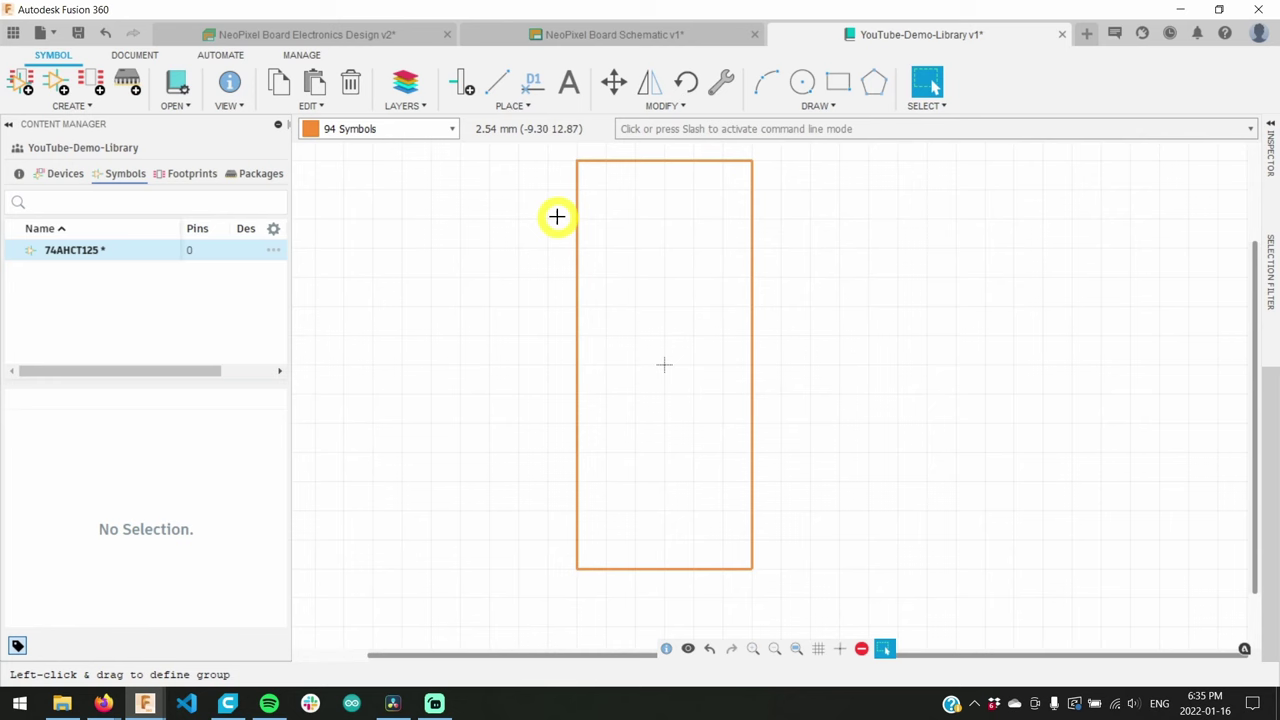
{"action": "left_click", "coordinate": [530, 84]}
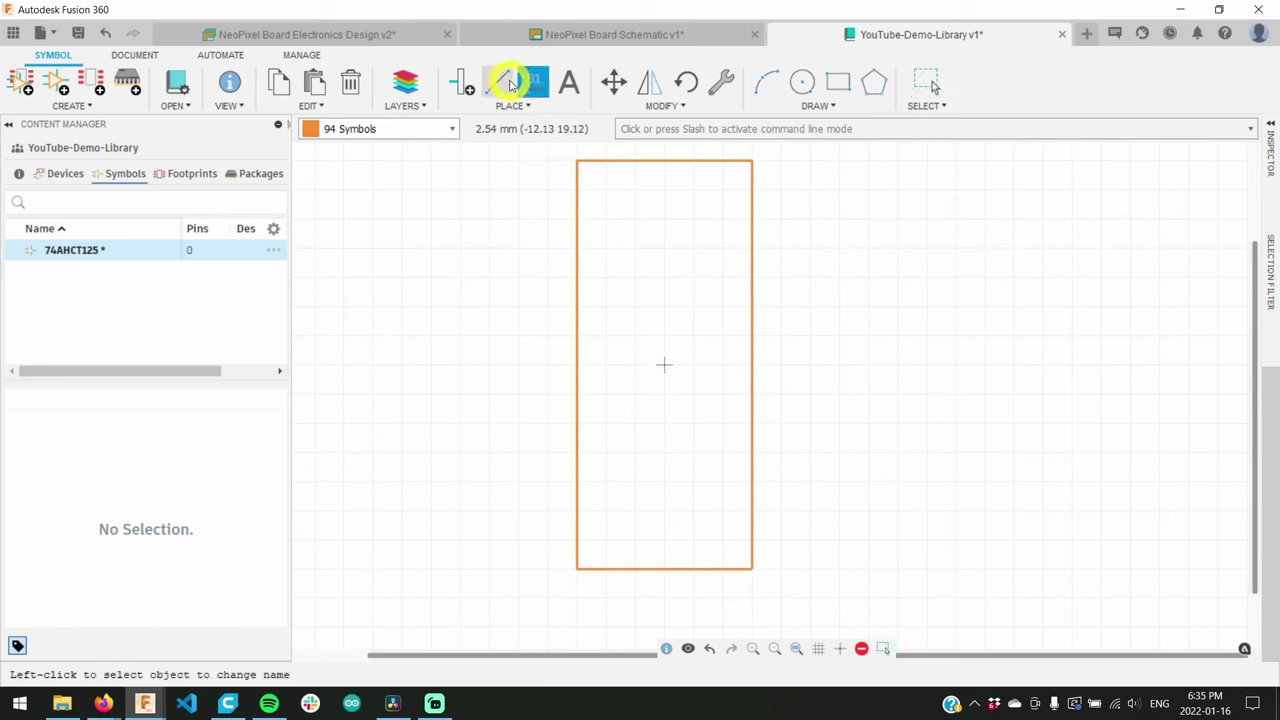
{"action": "left_click", "coordinate": [460, 86]}
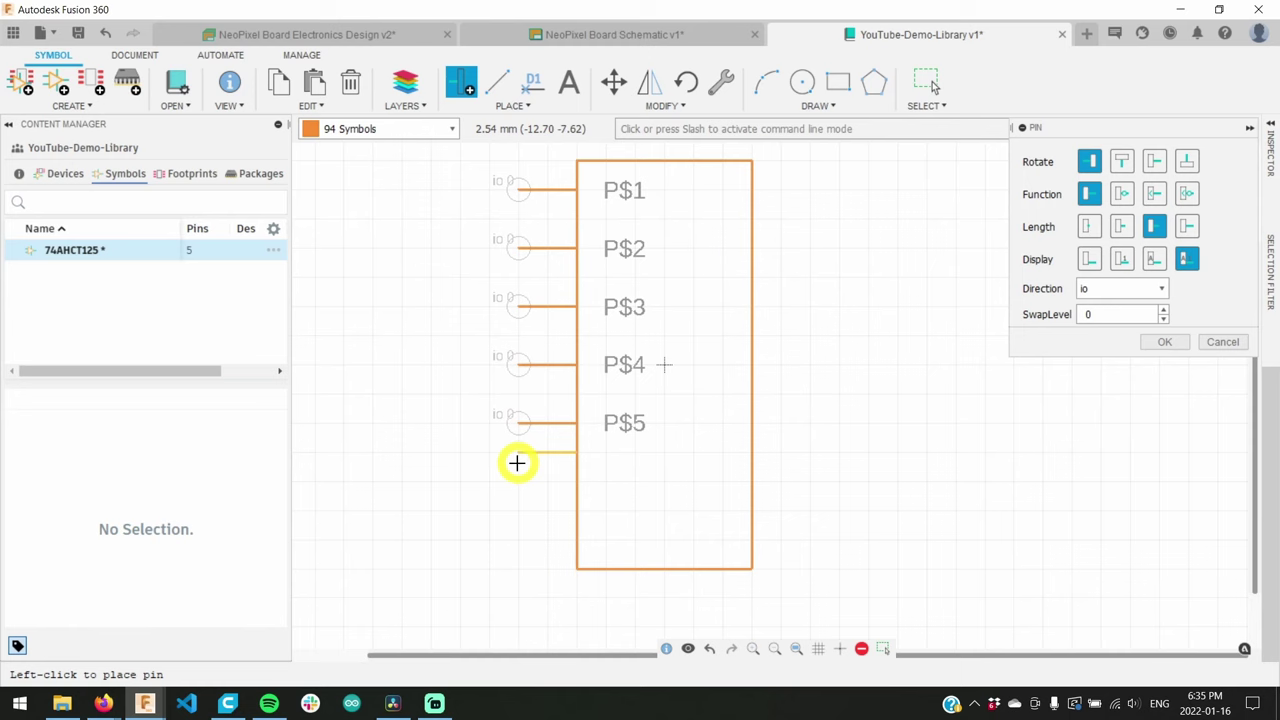
{"action": "left_click", "coordinate": [518, 478]}
{"action": "left_click", "coordinate": [523, 534]}
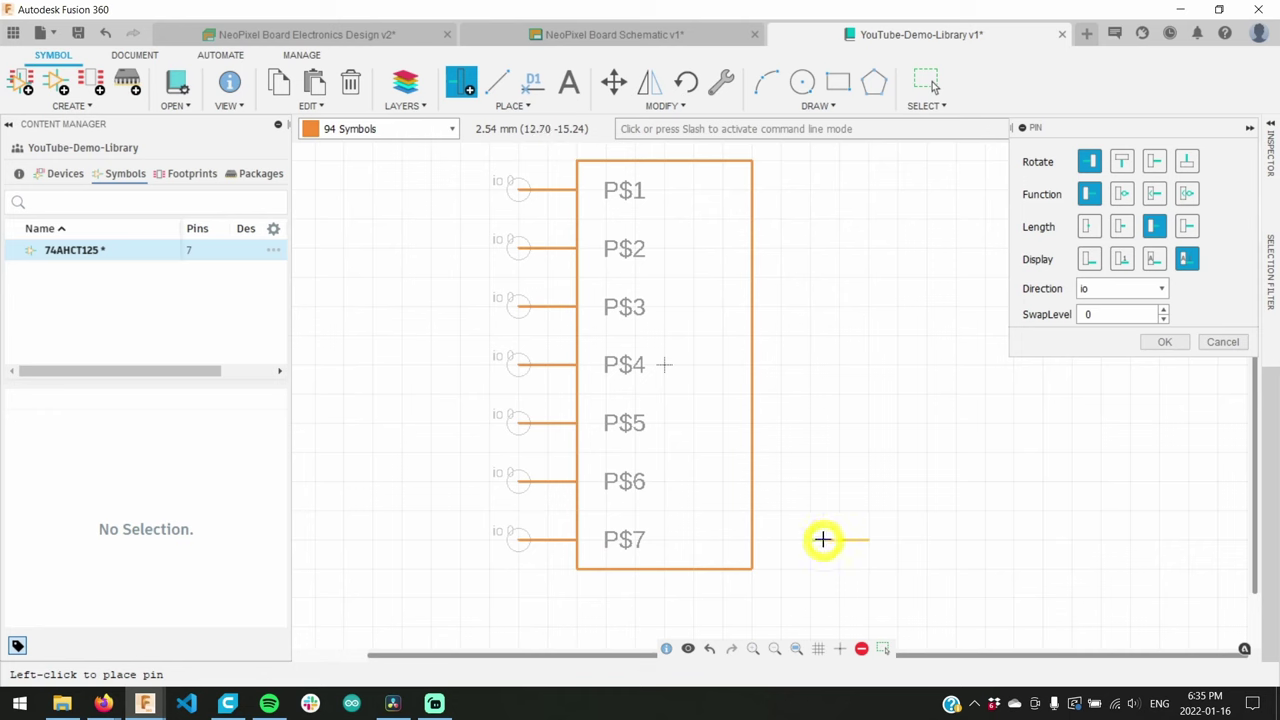
- Place seven pins rotated 180 degrees up the right side of the body, opposite the left pins, and finish pin placement
{"action": "right_click", "coordinate": [822, 540]}
{"action": "right_click", "coordinate": [822, 540]}
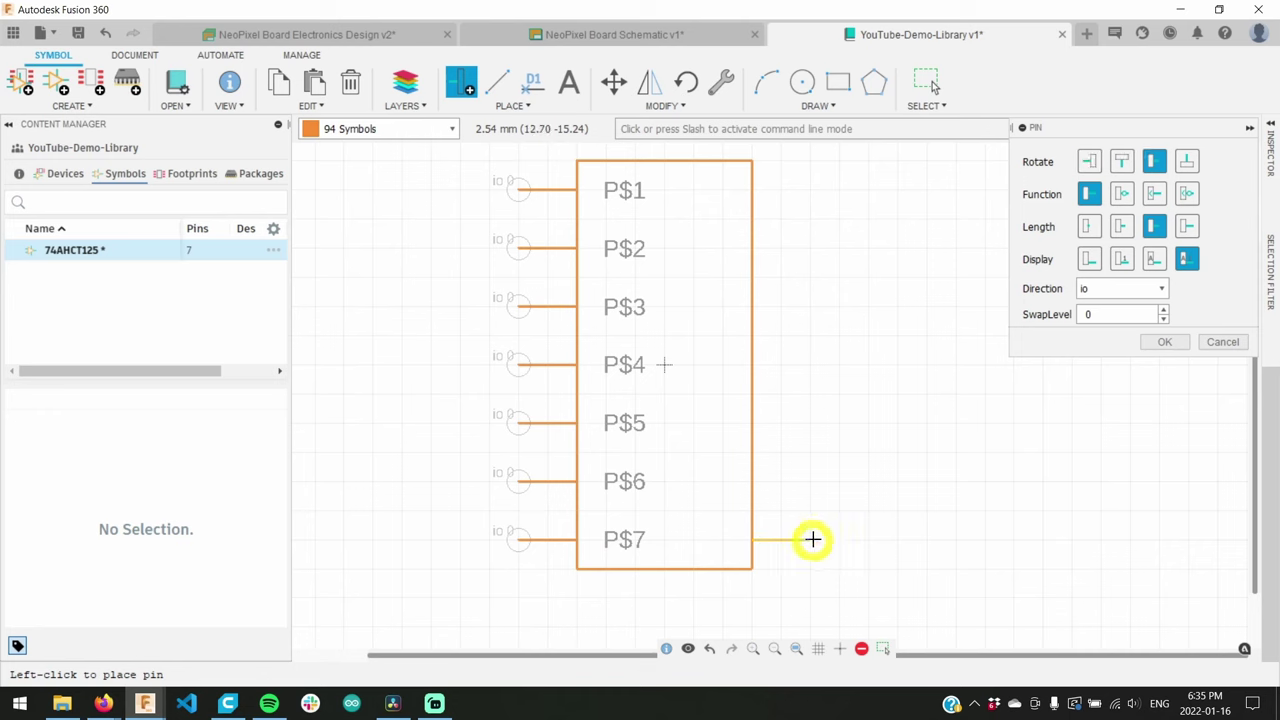
{"action": "left_click", "coordinate": [812, 540]}
{"action": "left_click", "coordinate": [803, 483]}
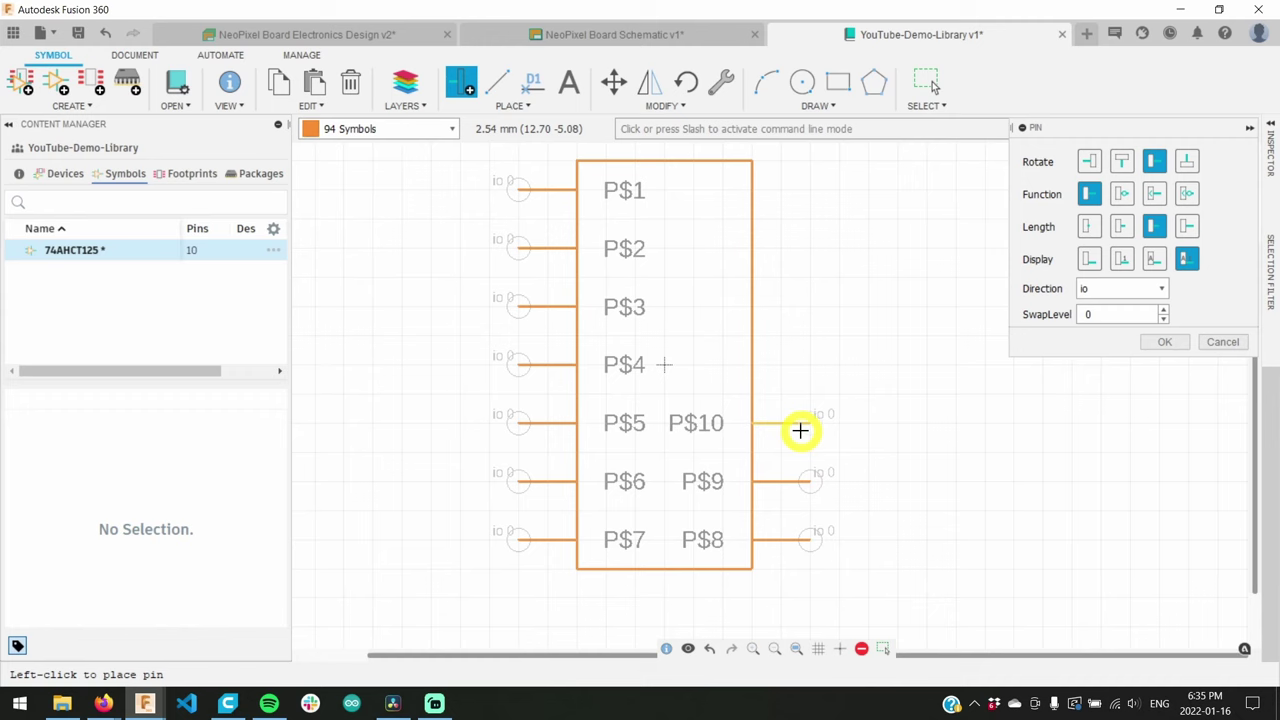
{"action": "left_click", "coordinate": [803, 430]}
{"action": "left_click", "coordinate": [809, 365]}
{"action": "left_click", "coordinate": [809, 307]}
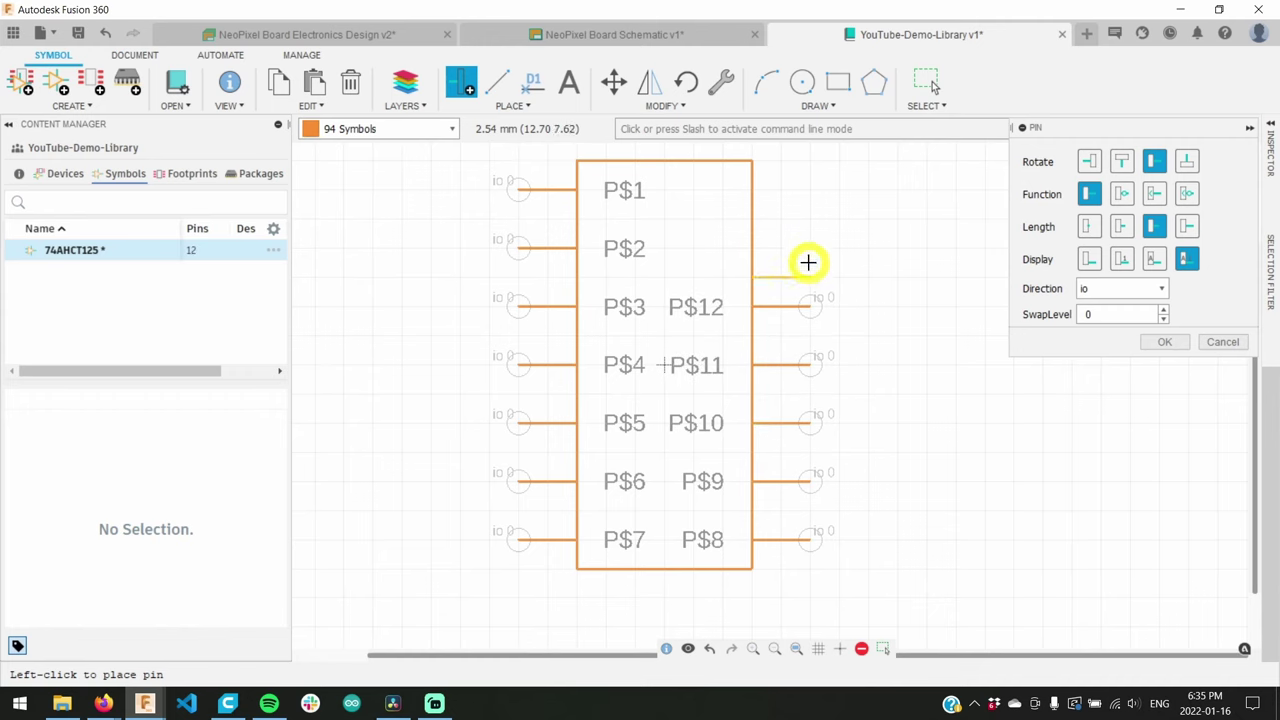
{"action": "left_click", "coordinate": [809, 249]}
{"action": "left_click", "coordinate": [809, 190]}
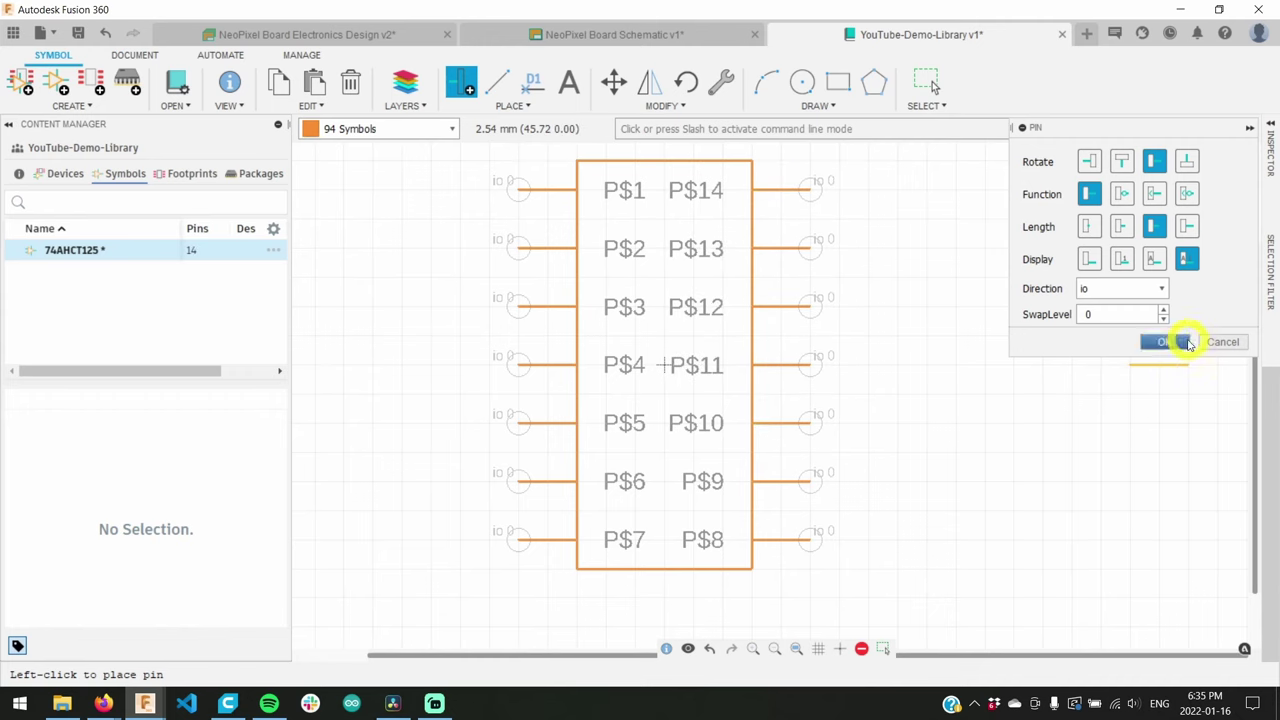
{"action": "left_click", "coordinate": [1166, 342]}
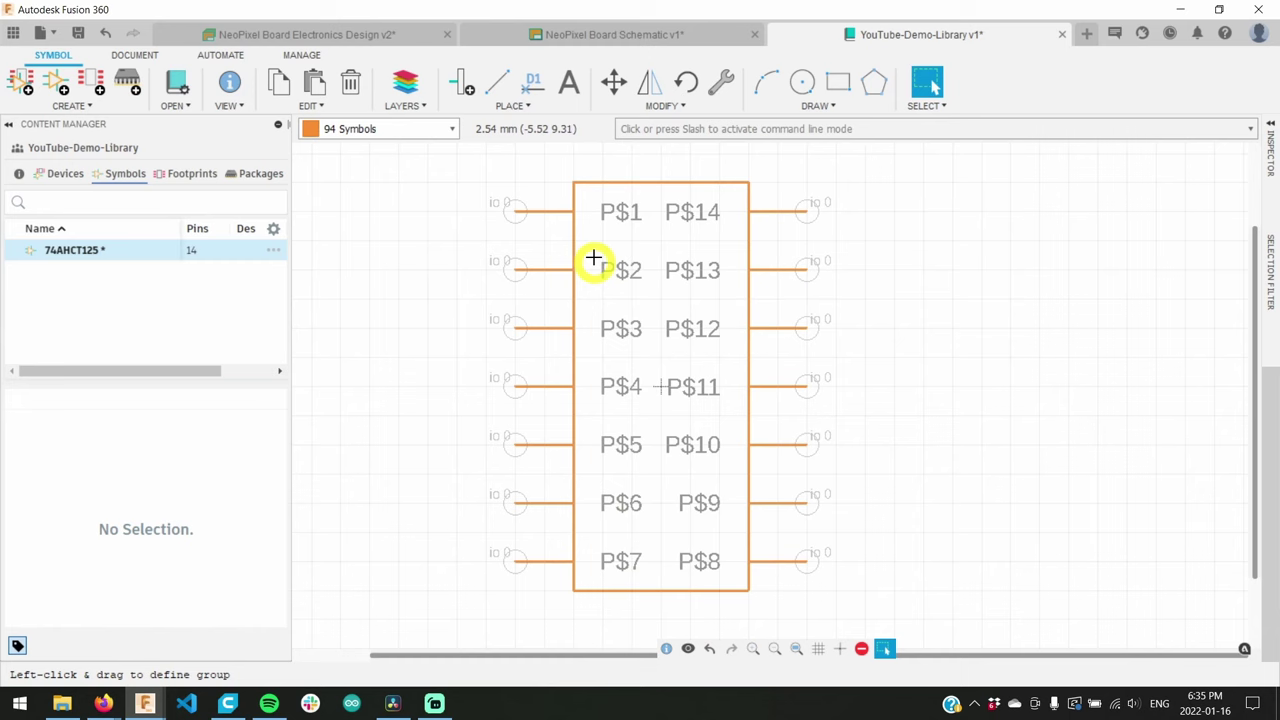
- Rename the first pin on the left side of the symbol as 1OE
{"action": "left_click", "coordinate": [532, 84]}
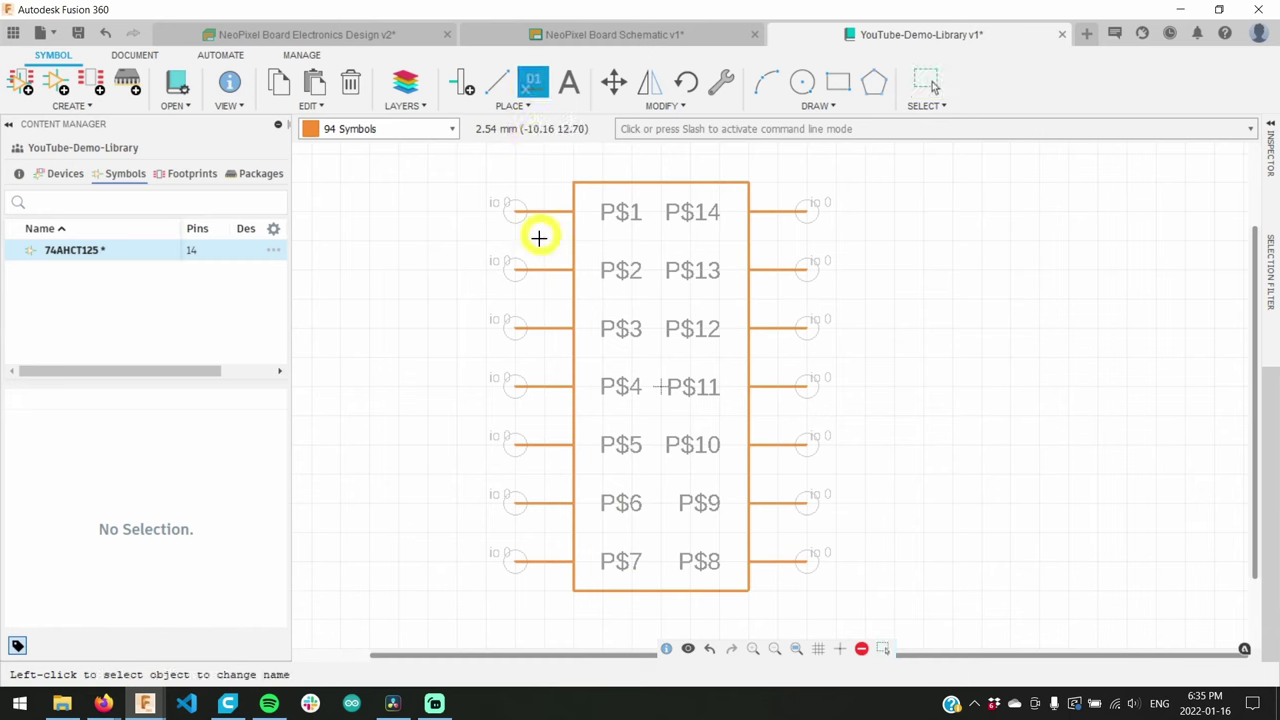
{"action": "left_click", "coordinate": [513, 210]}
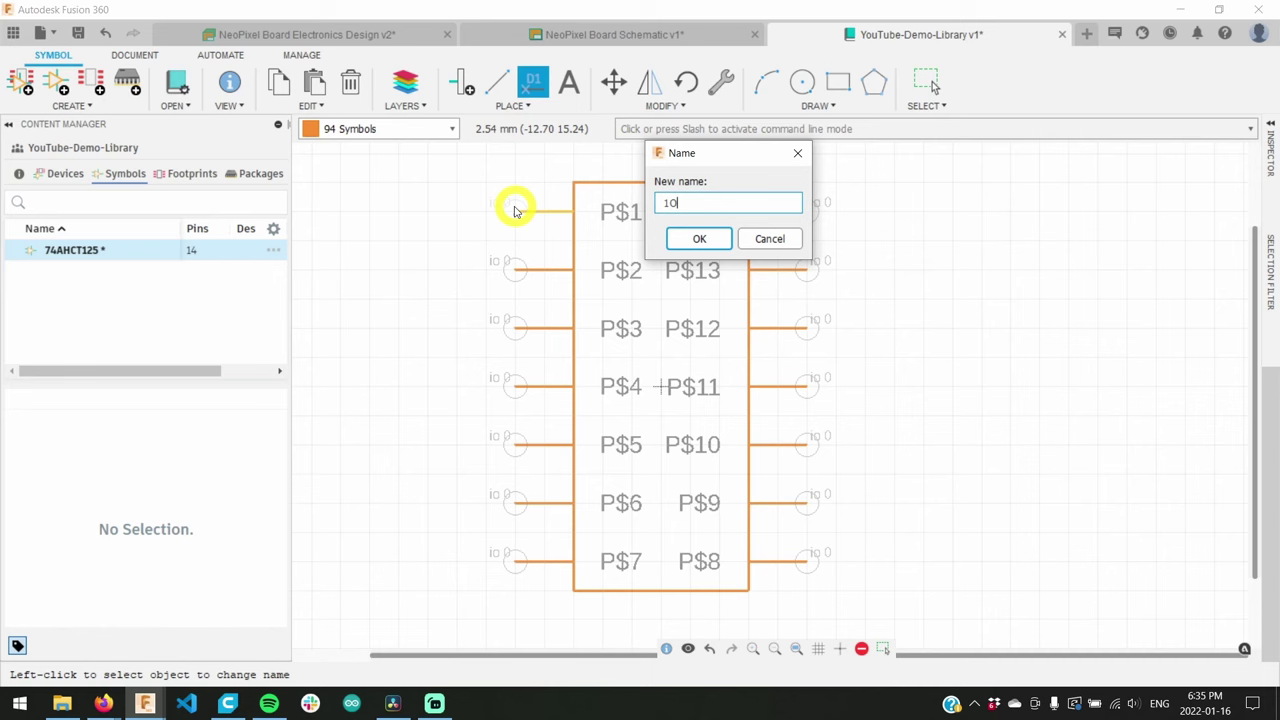
{"action": "type", "text": "1OE"}
{"action": "key", "text": "Return"}
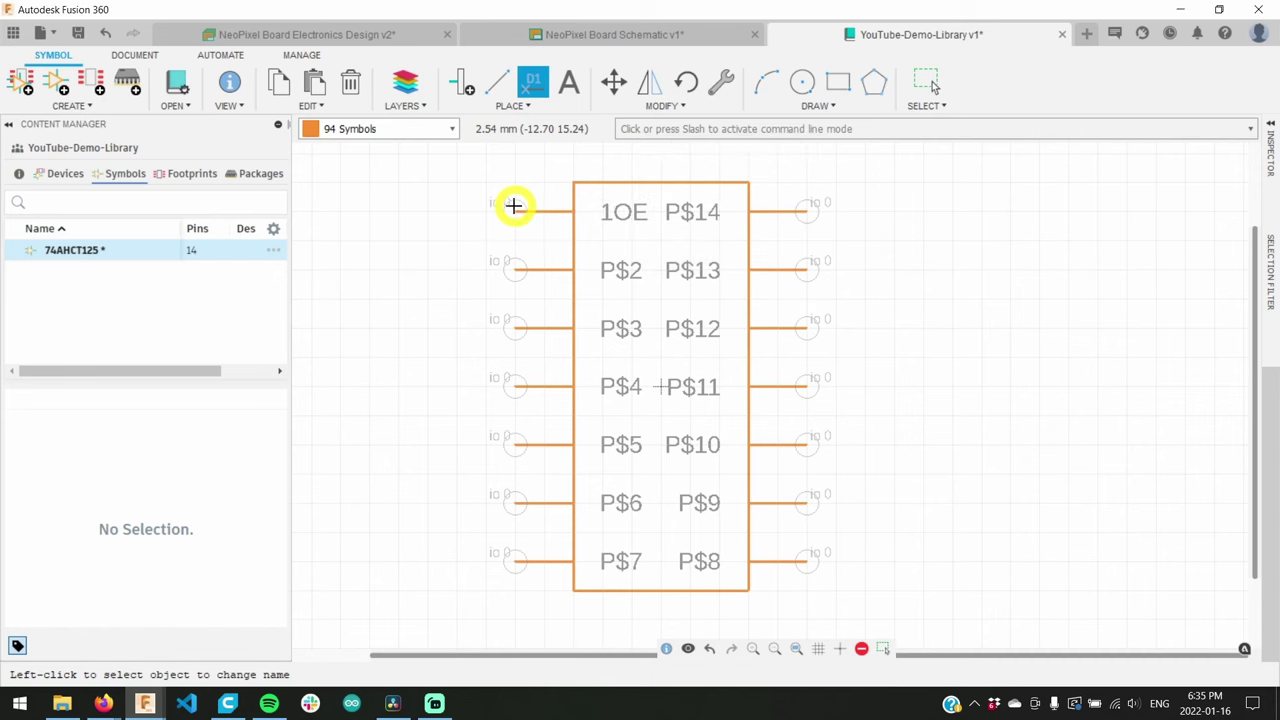
- Consult the datasheet's pinout diagram in the browser and rename the symbol's second and third left pins as 1A and 1Y
{"action": "key", "text": "alt+Tab"}
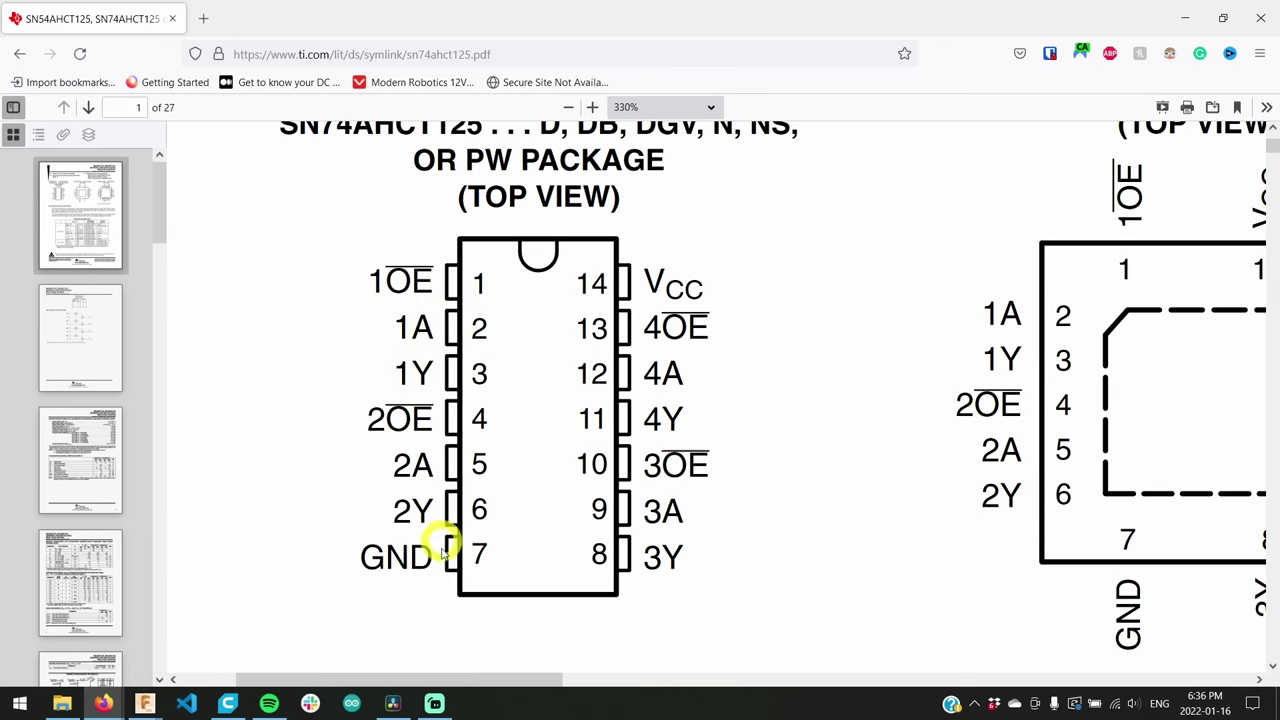
{"action": "left_click", "coordinate": [1184, 18]}
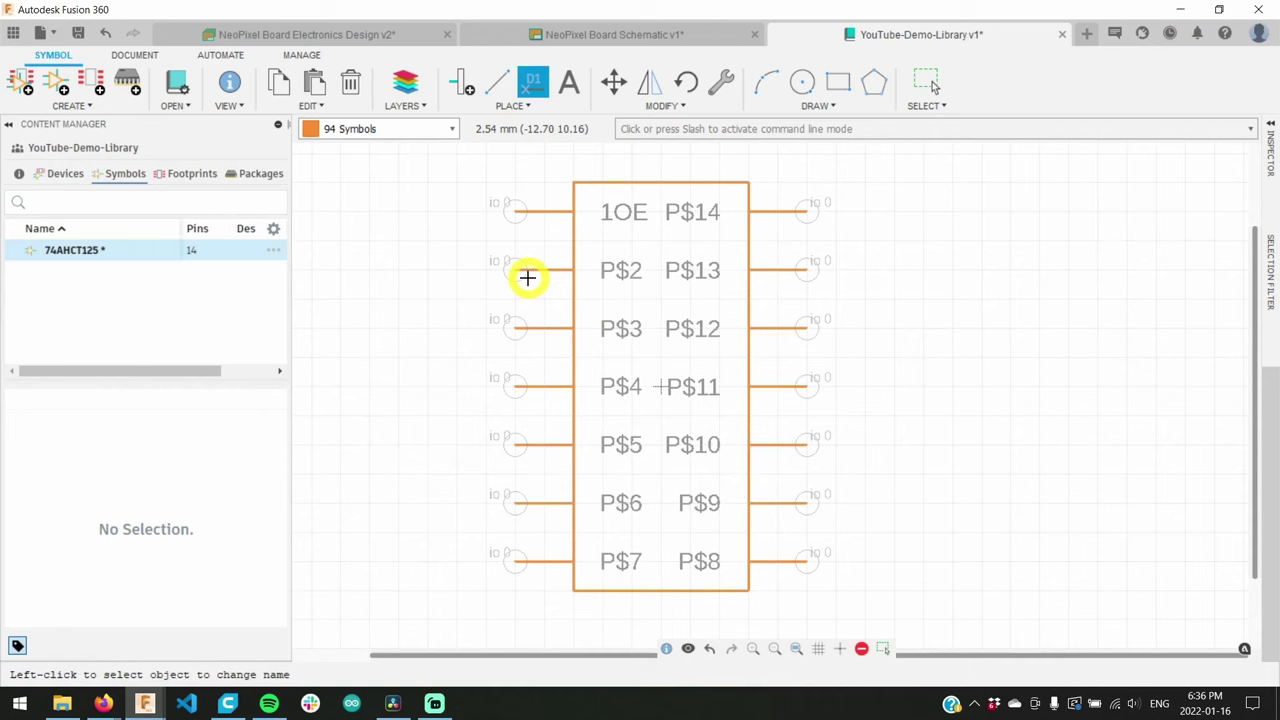
{"action": "left_click", "coordinate": [515, 271]}
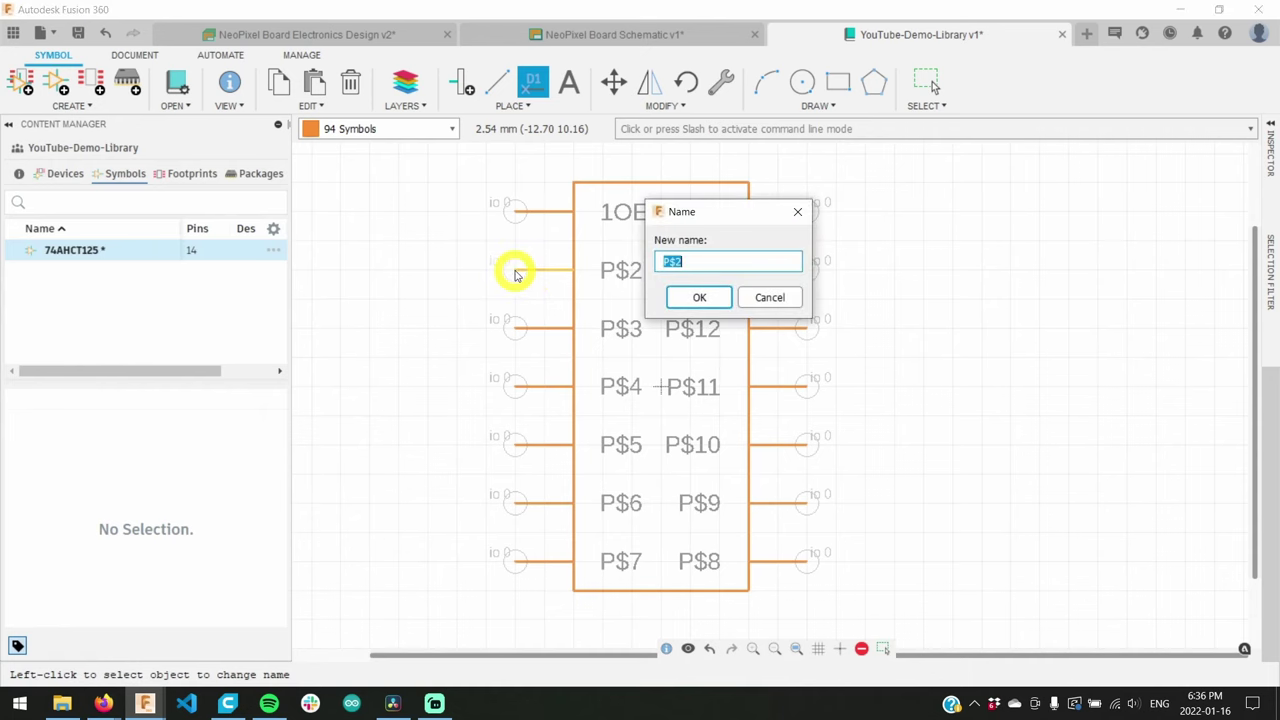
{"action": "key", "text": "Return"}
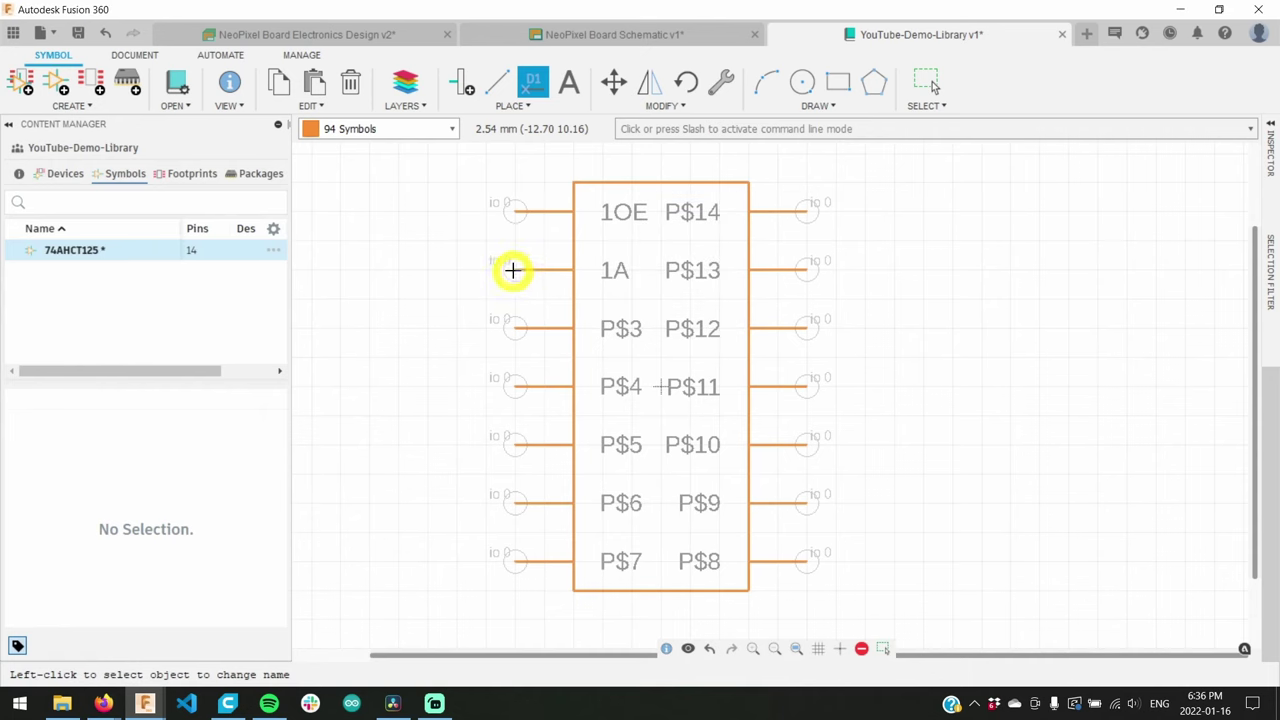
{"action": "left_click", "coordinate": [512, 329]}
{"action": "type", "text": "1"}
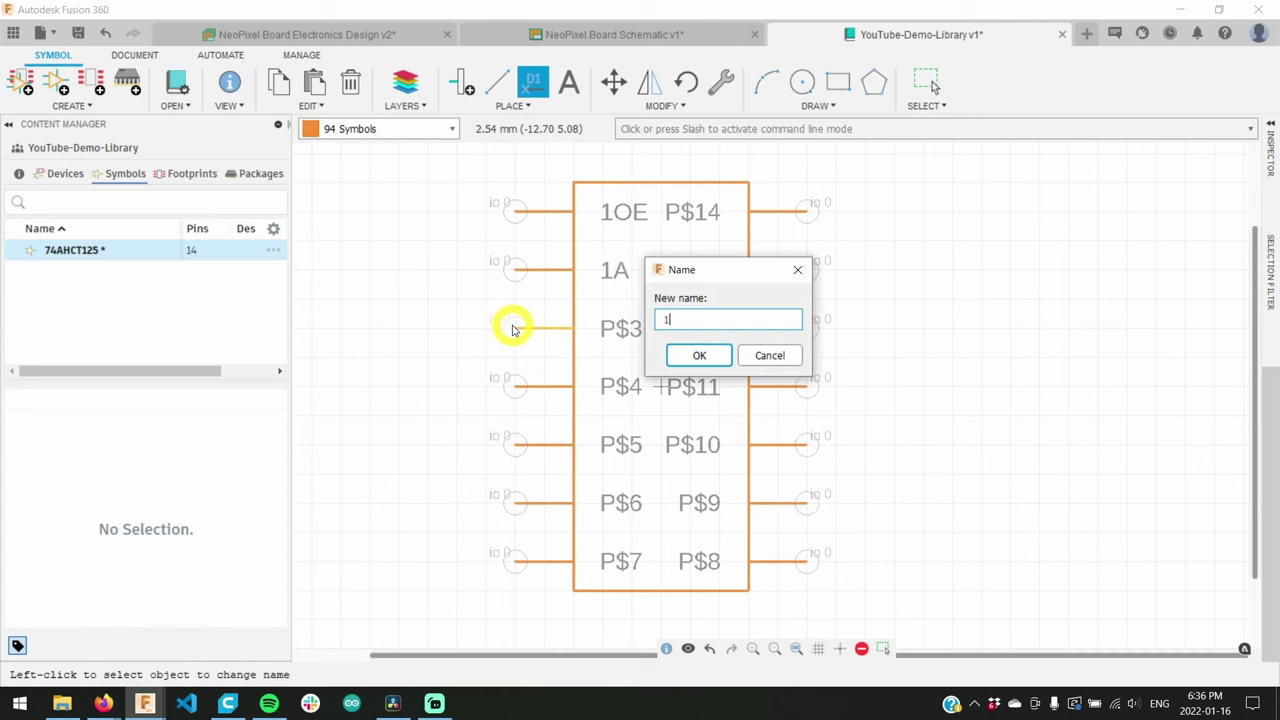
{"action": "type", "text": "Y"}
{"action": "key", "text": "Return"}
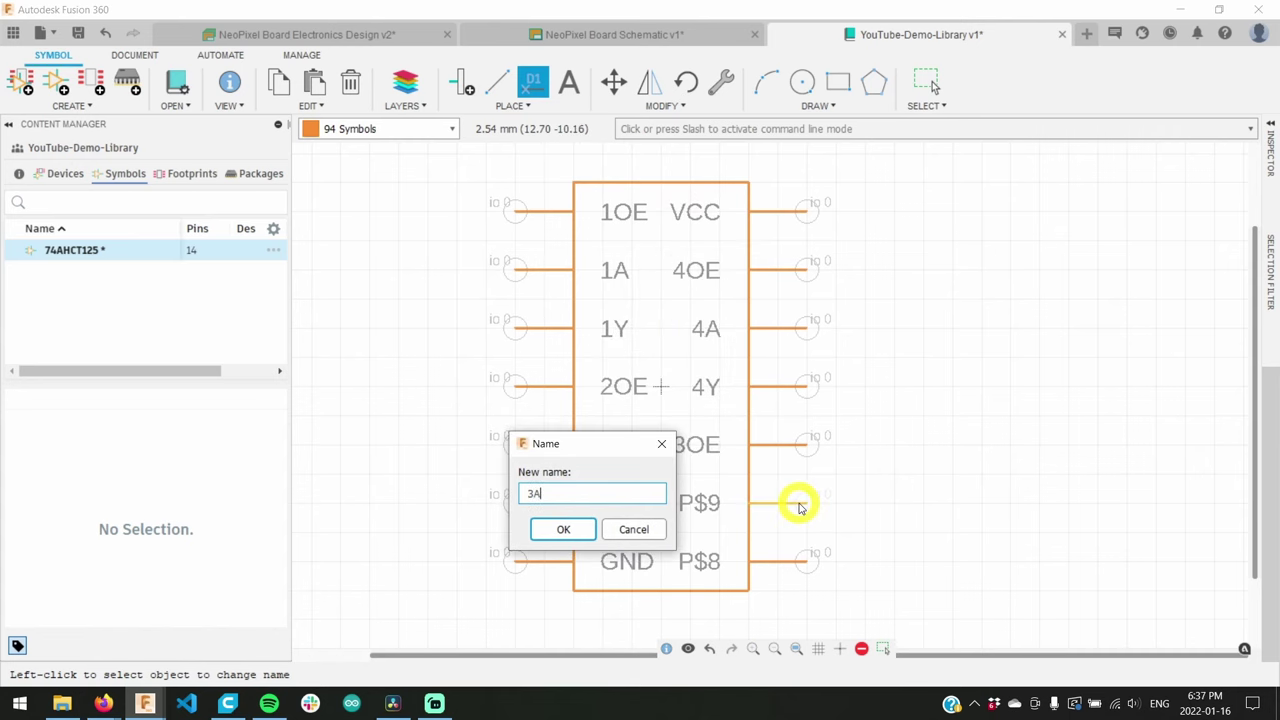
- Rename the two lowest pins on the right side of the symbol, P$9 and P$8, as 3A and 3Y
{"action": "key", "text": "Return"}
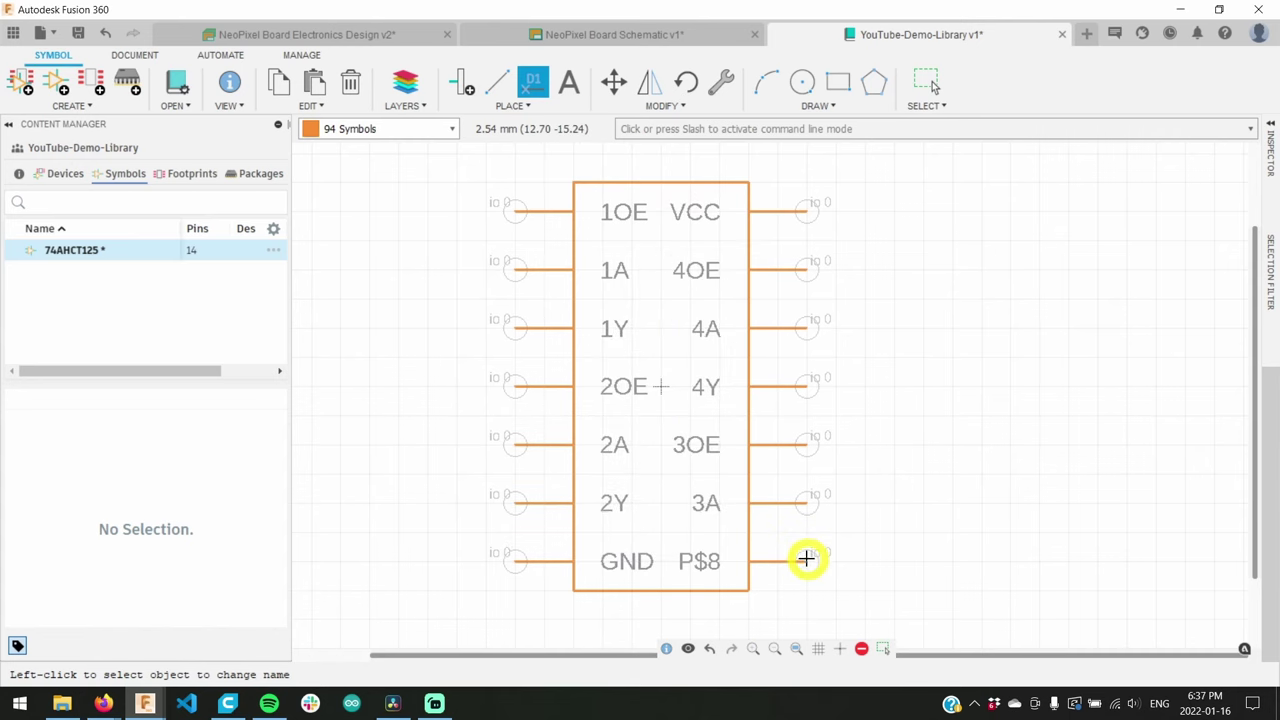
{"action": "left_click", "coordinate": [806, 558]}
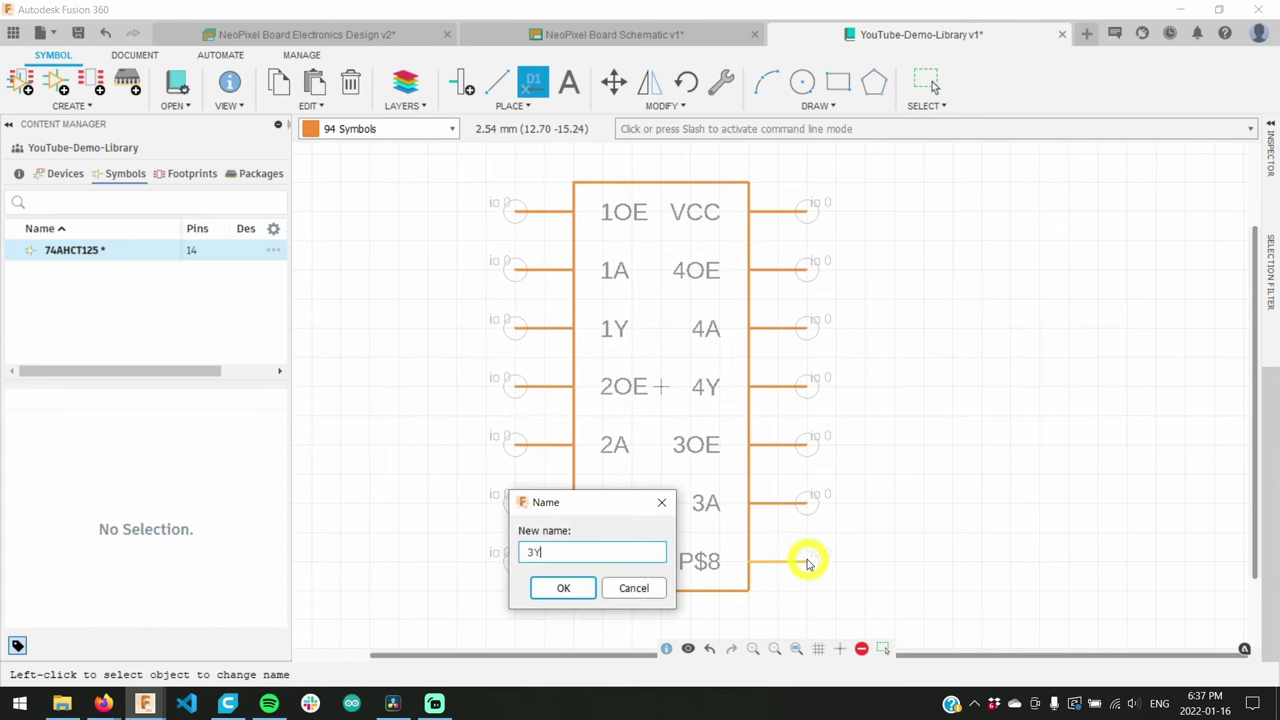
{"action": "key", "text": "Return"}
- Add the centre-aligned text 74AHCT125 just above the symbol's body outline and finish text placement
{"action": "scroll", "coordinate": [914, 306], "scroll_direction": "down", "scroll_amount": 1}
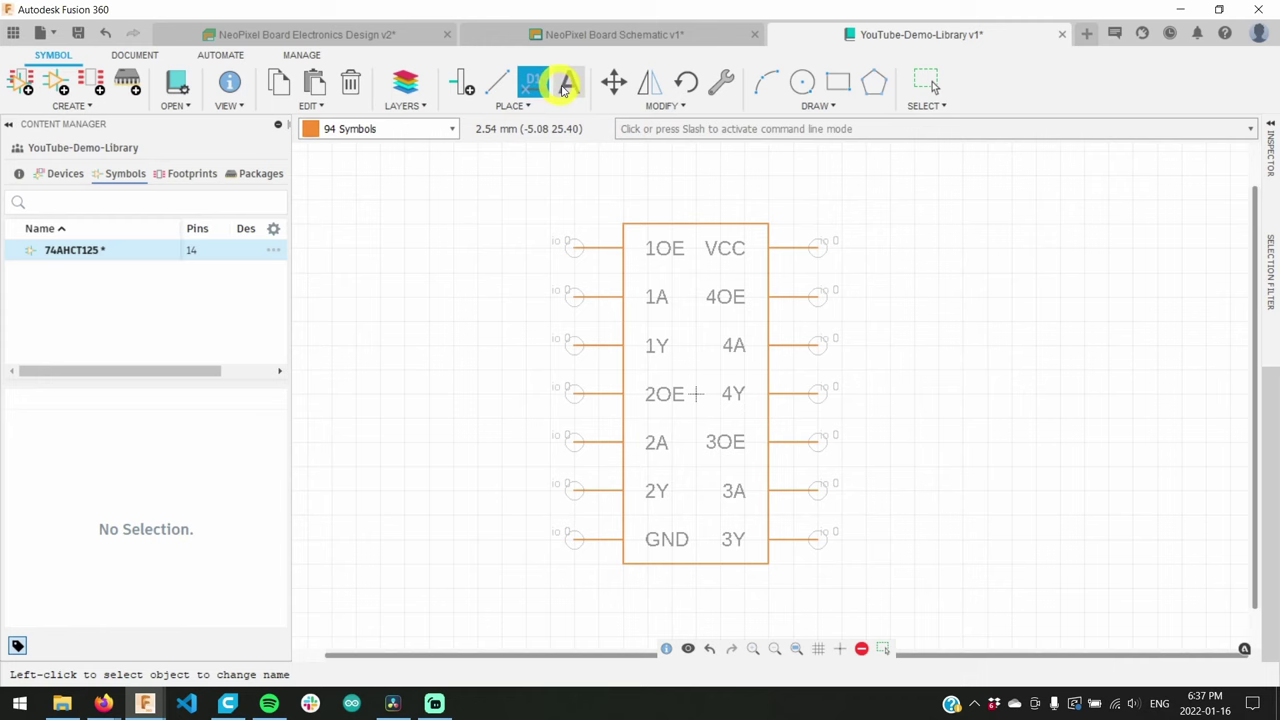
{"action": "left_click", "coordinate": [566, 86]}
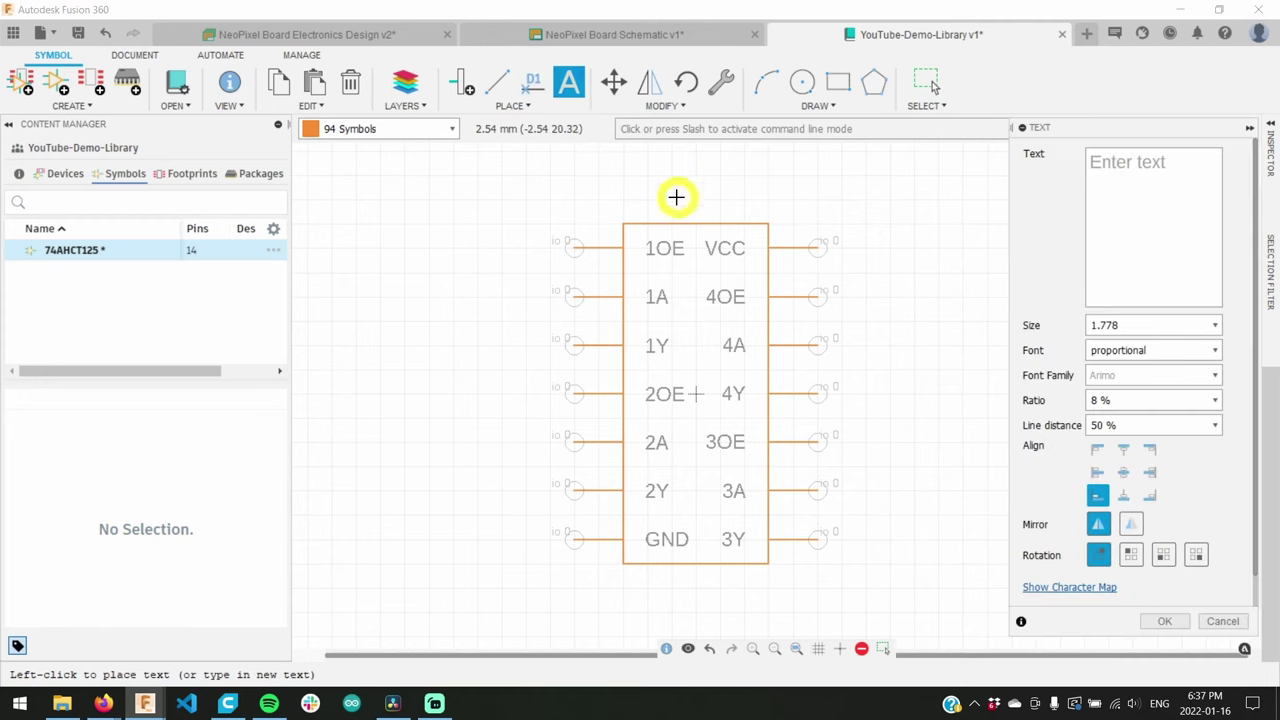
{"action": "left_click", "coordinate": [1138, 182]}
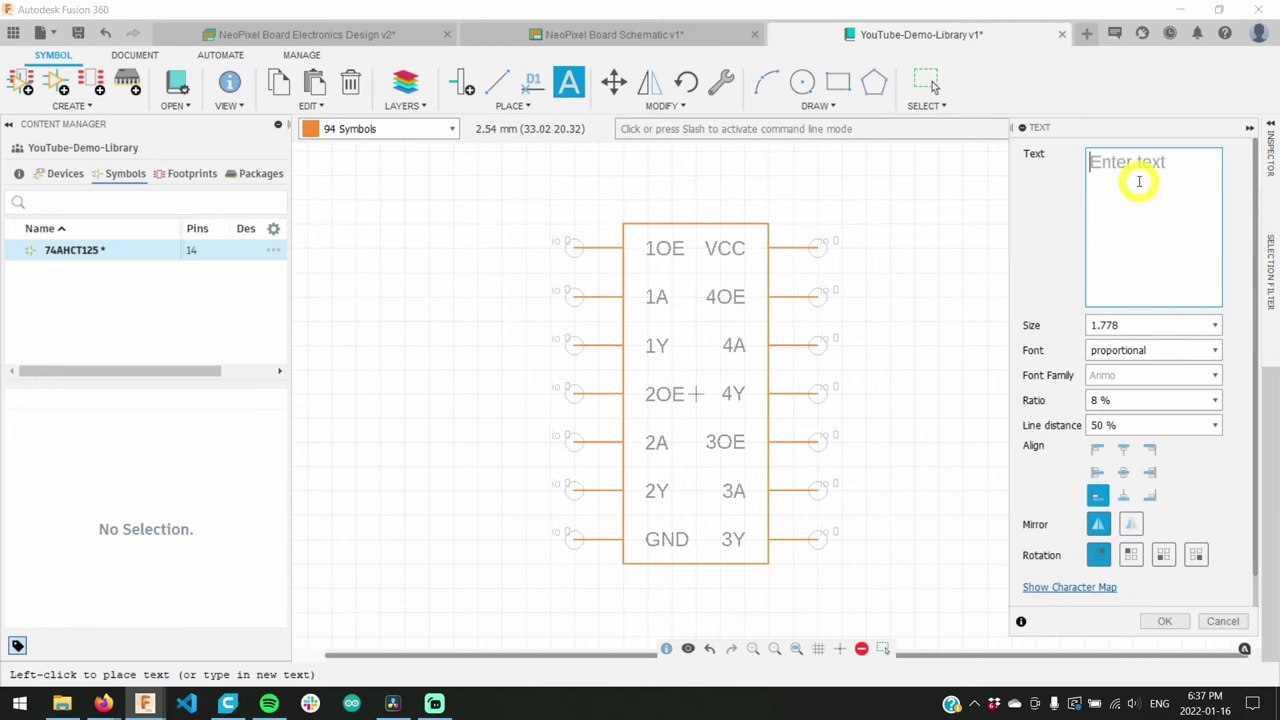
{"action": "type", "text": "74AHCT125"}
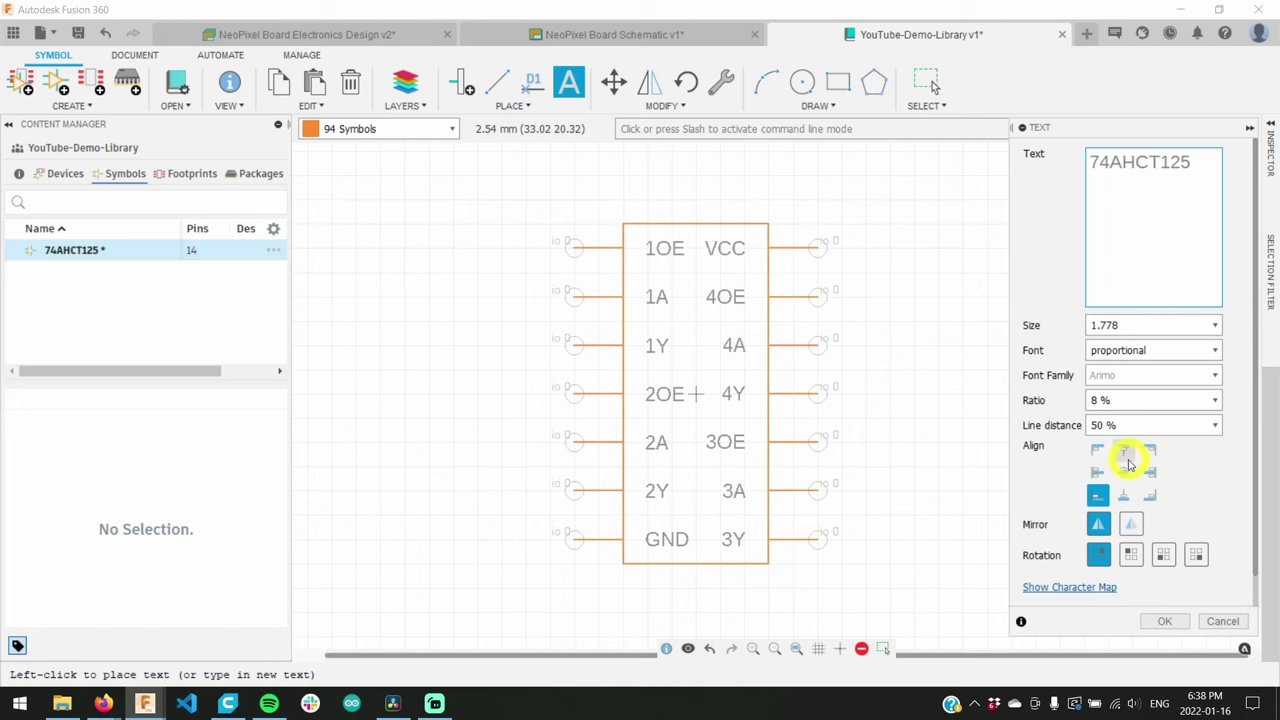
{"action": "left_click", "coordinate": [1124, 474]}
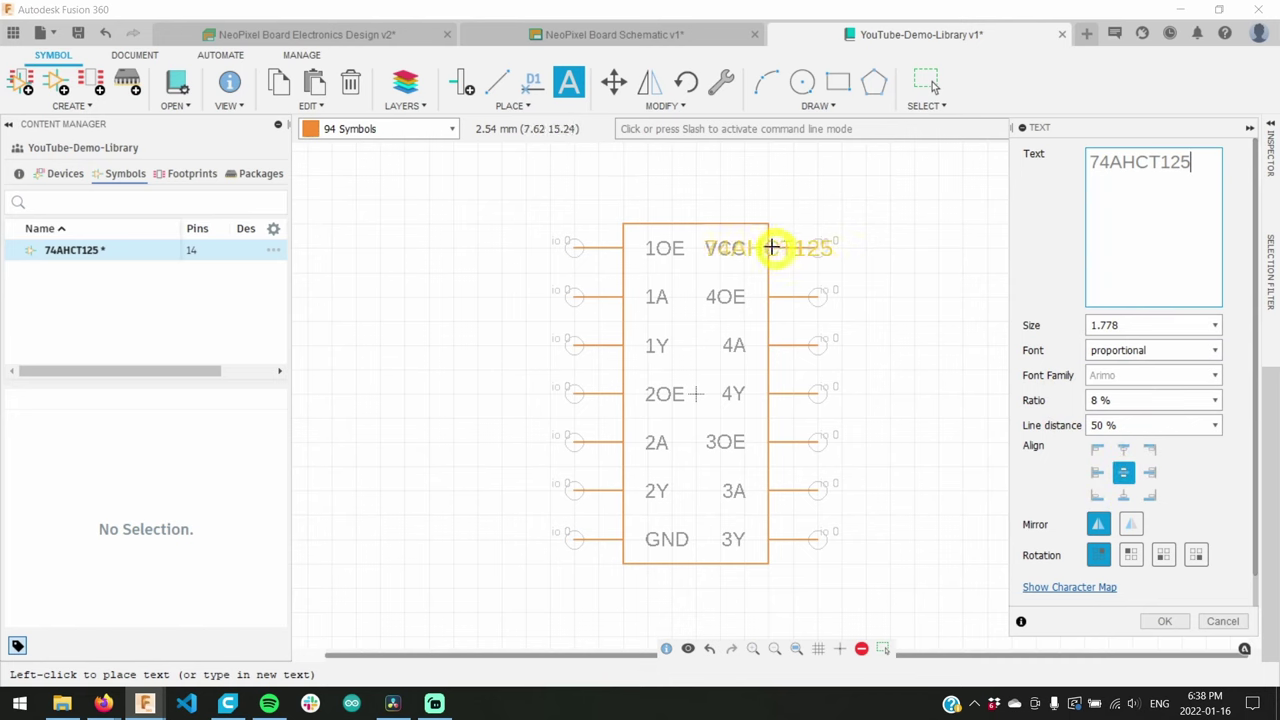
{"action": "left_click", "coordinate": [700, 202]}
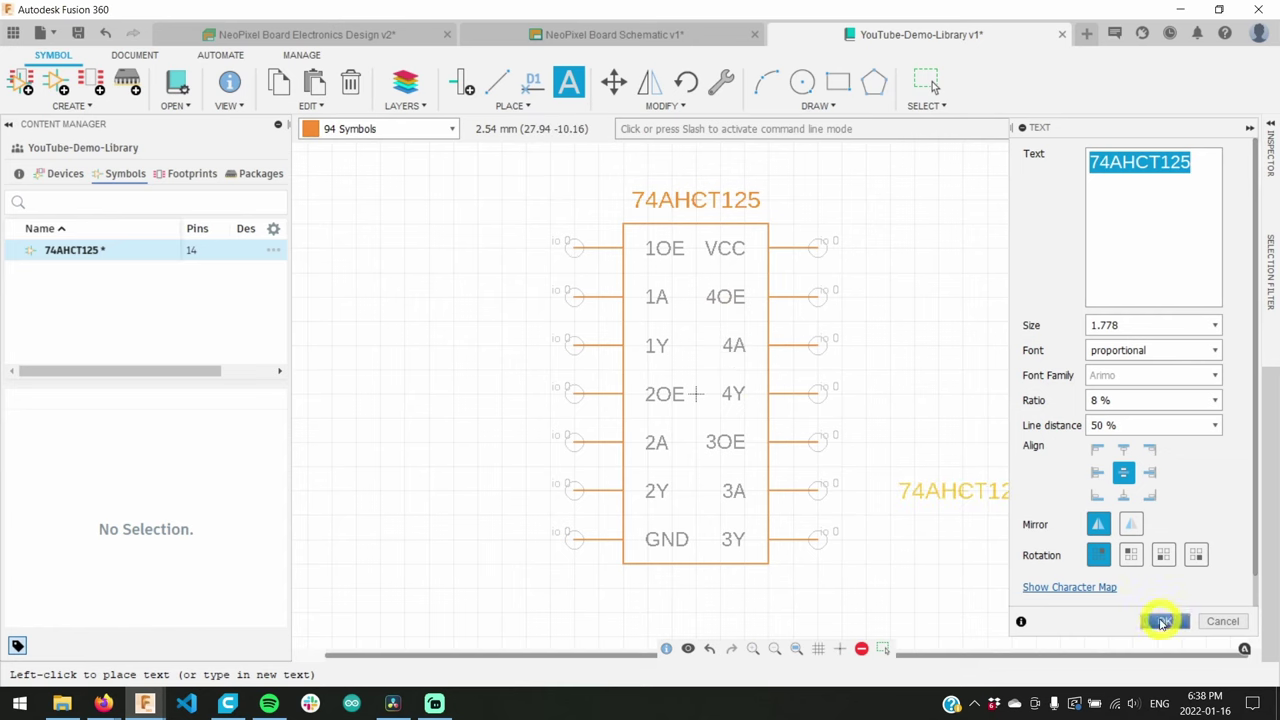
{"action": "left_click", "coordinate": [1162, 621]}
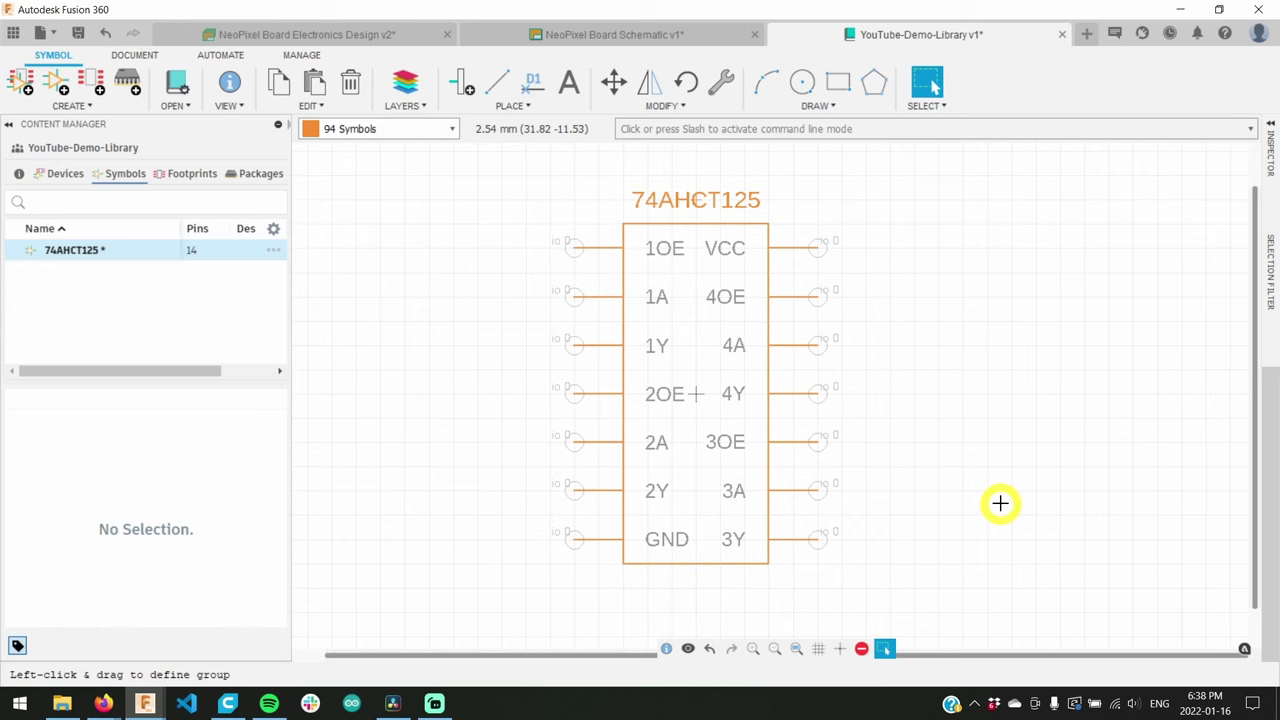
- Save the library with the completed 74AHCT125 symbol
{"action": "key", "text": "ctrl+s"}
{"action": "key", "text": "Return"}
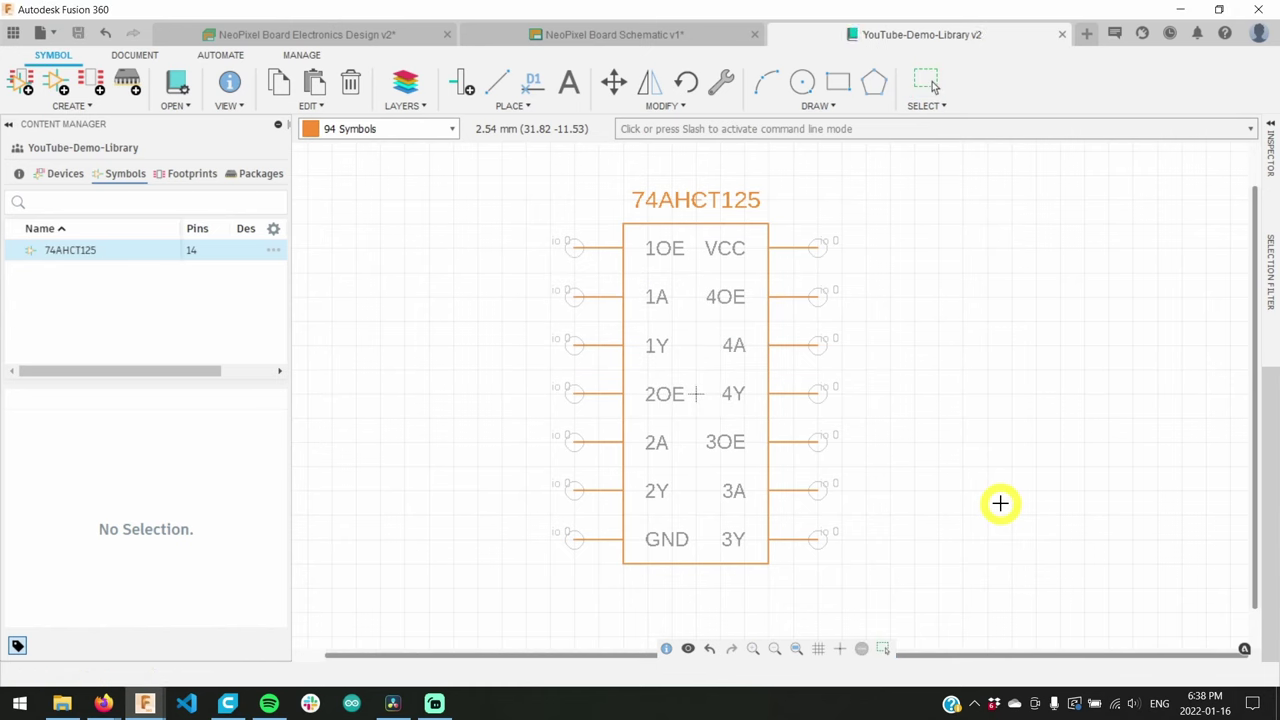
{"action": "key", "text": "Escape"}
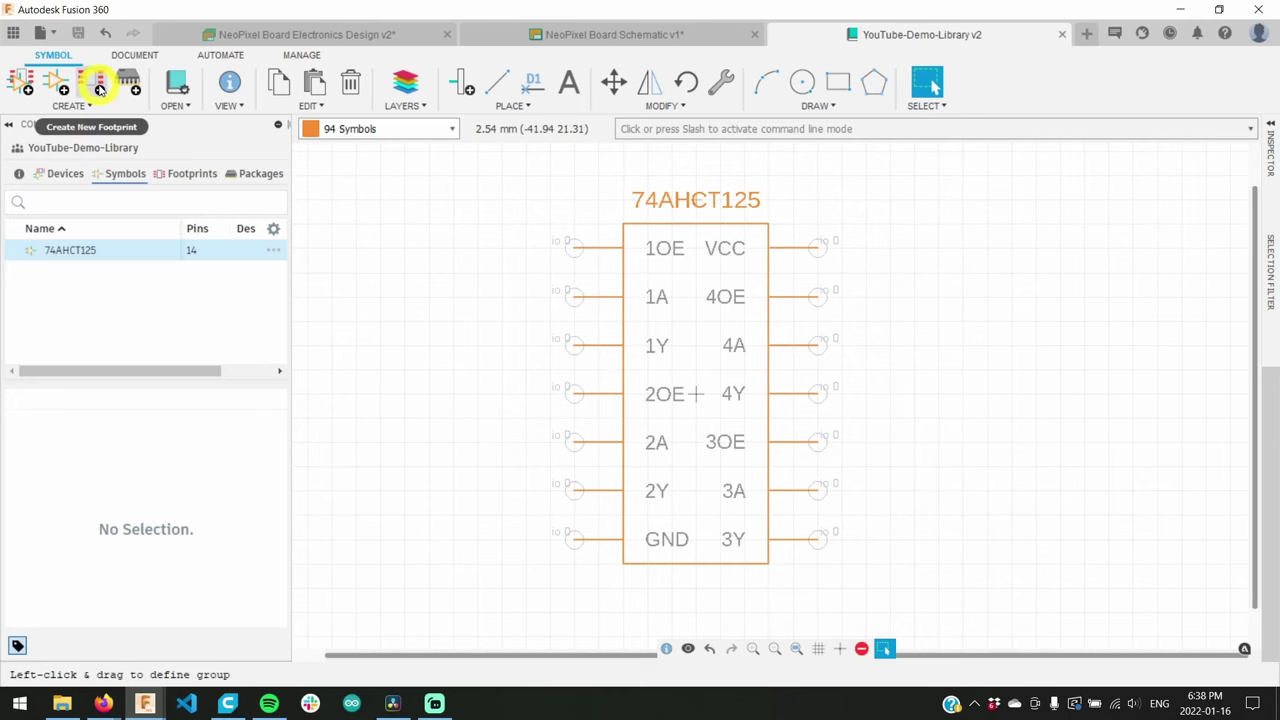
- Create a new footprint in the library named 74AHCT125-FOOTPRINT
{"action": "left_click", "coordinate": [98, 88]}
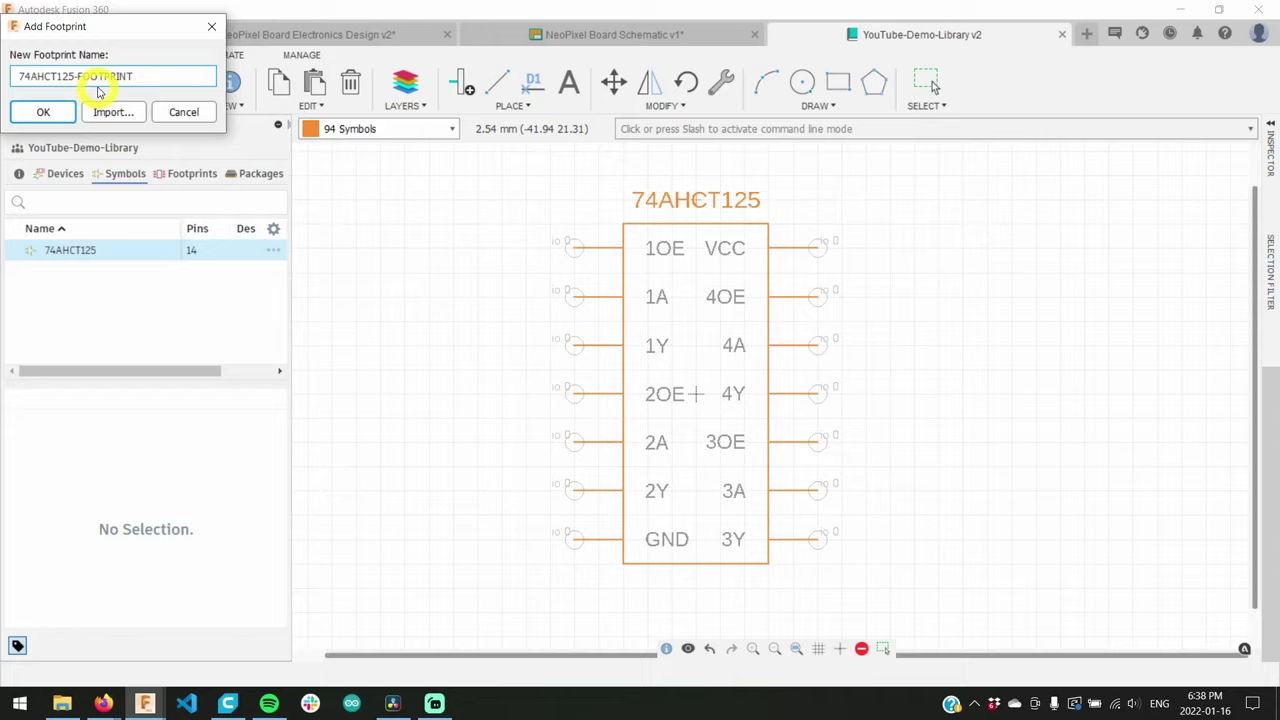
{"action": "key", "text": "Return"}
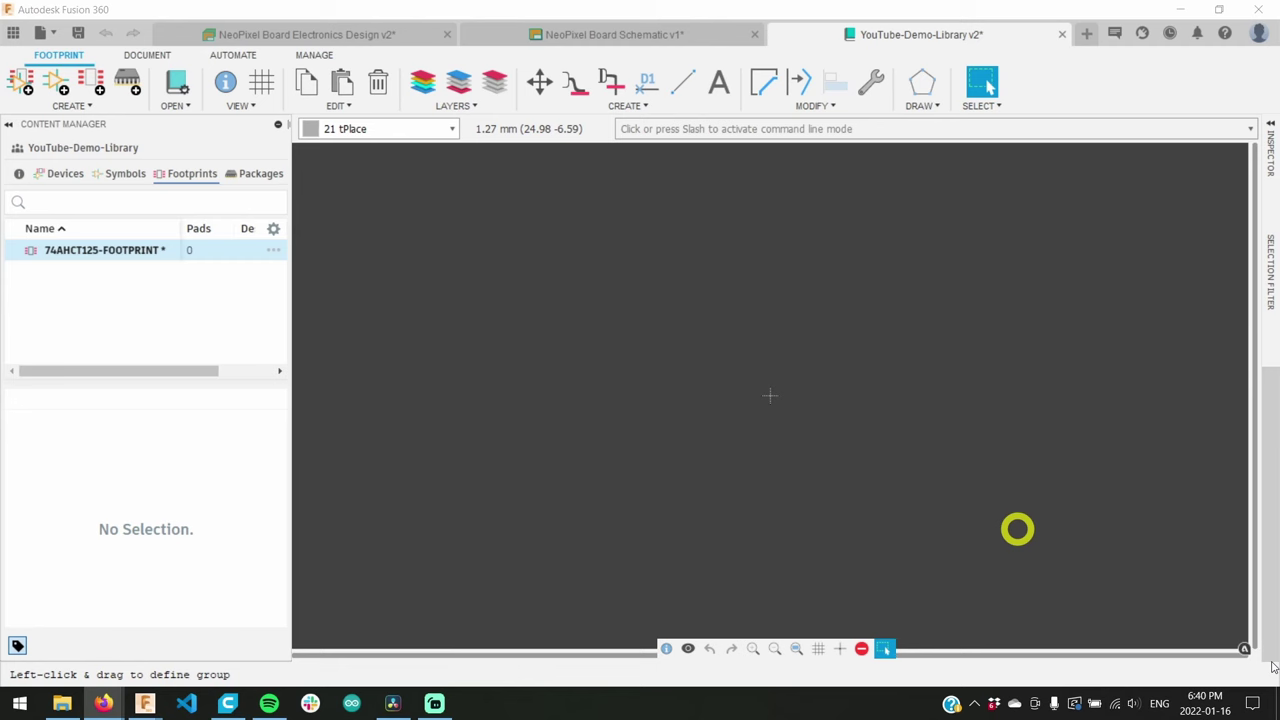
- Turn on the footprint editor's grid display, keeping the size at 1.27 mm with line style
{"action": "left_click", "coordinate": [717, 434]}
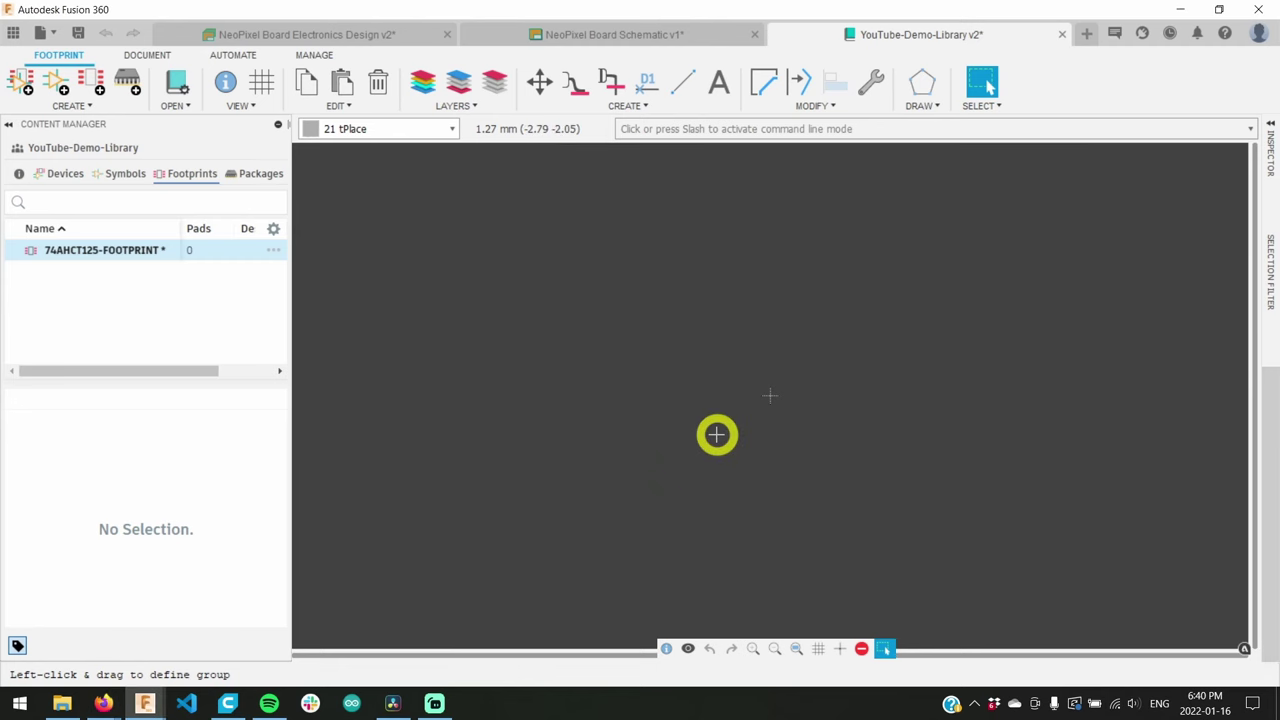
{"action": "left_click", "coordinate": [818, 648]}
{"action": "left_click", "coordinate": [721, 506]}
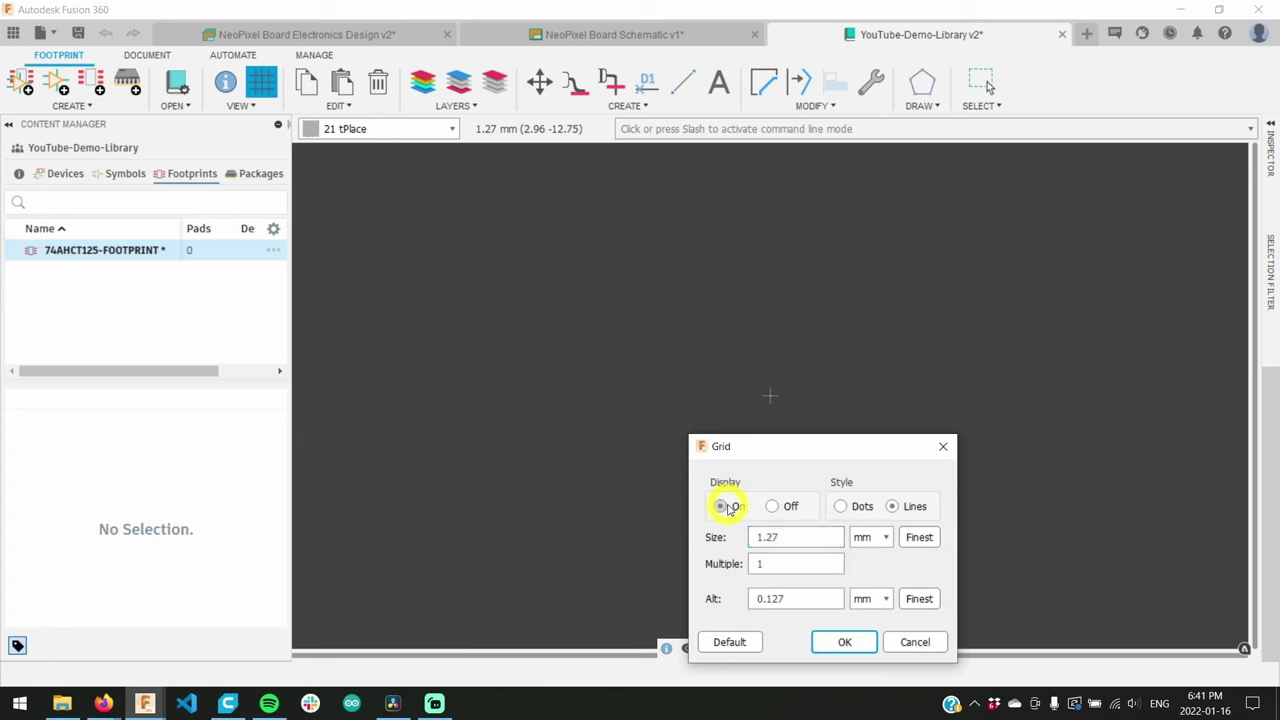
{"action": "left_click", "coordinate": [838, 642]}
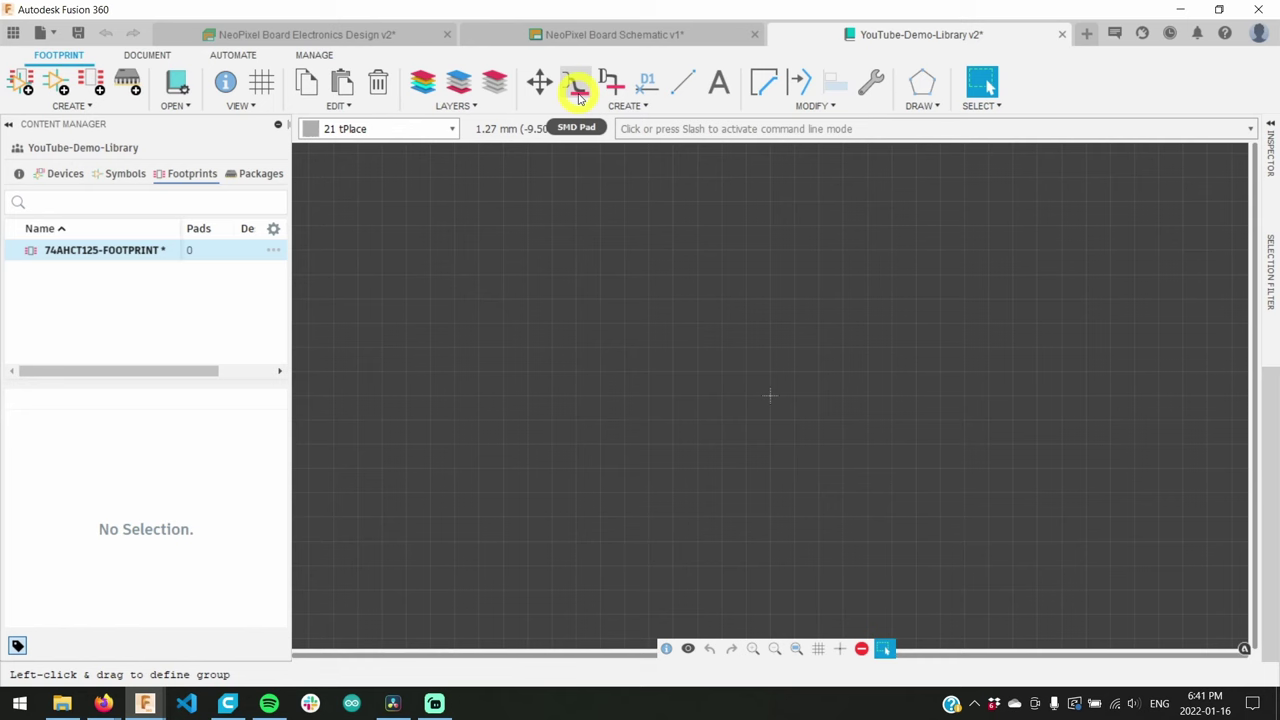
{"action": "left_click", "coordinate": [578, 90]}
{"action": "left_click", "coordinate": [697, 250]}
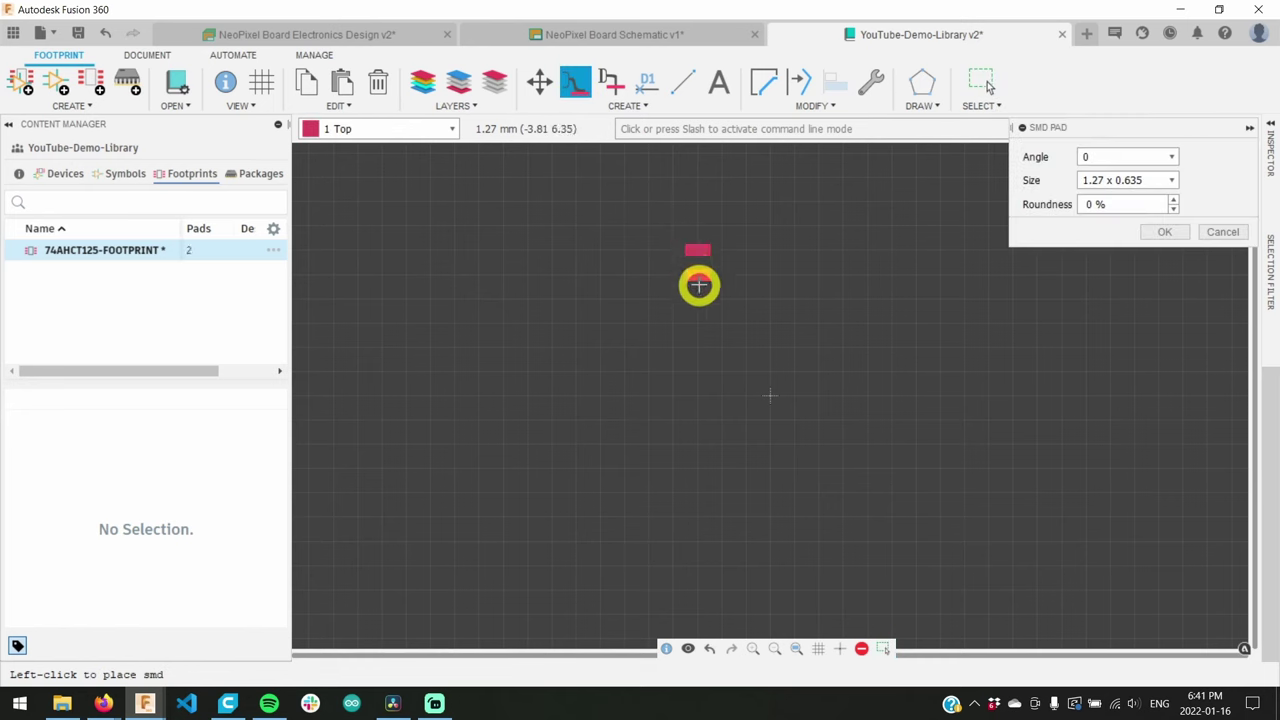
{"action": "key", "text": "Escape"}
{"action": "key", "text": "ctrl+z"}
{"action": "key", "text": "ctrl+z"}
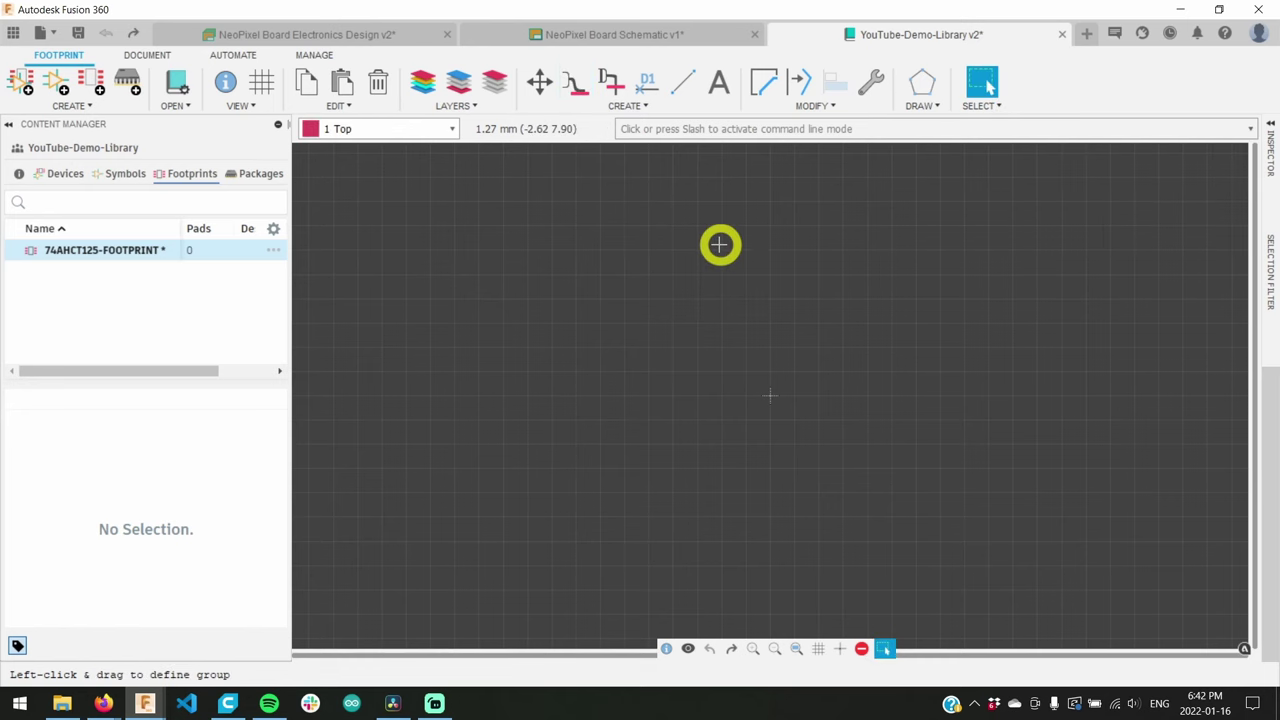
- Set up a plated through-hole pad with the centred oblong shape, automatic diameter and 0.6 mm drill
{"action": "left_click", "coordinate": [615, 80]}
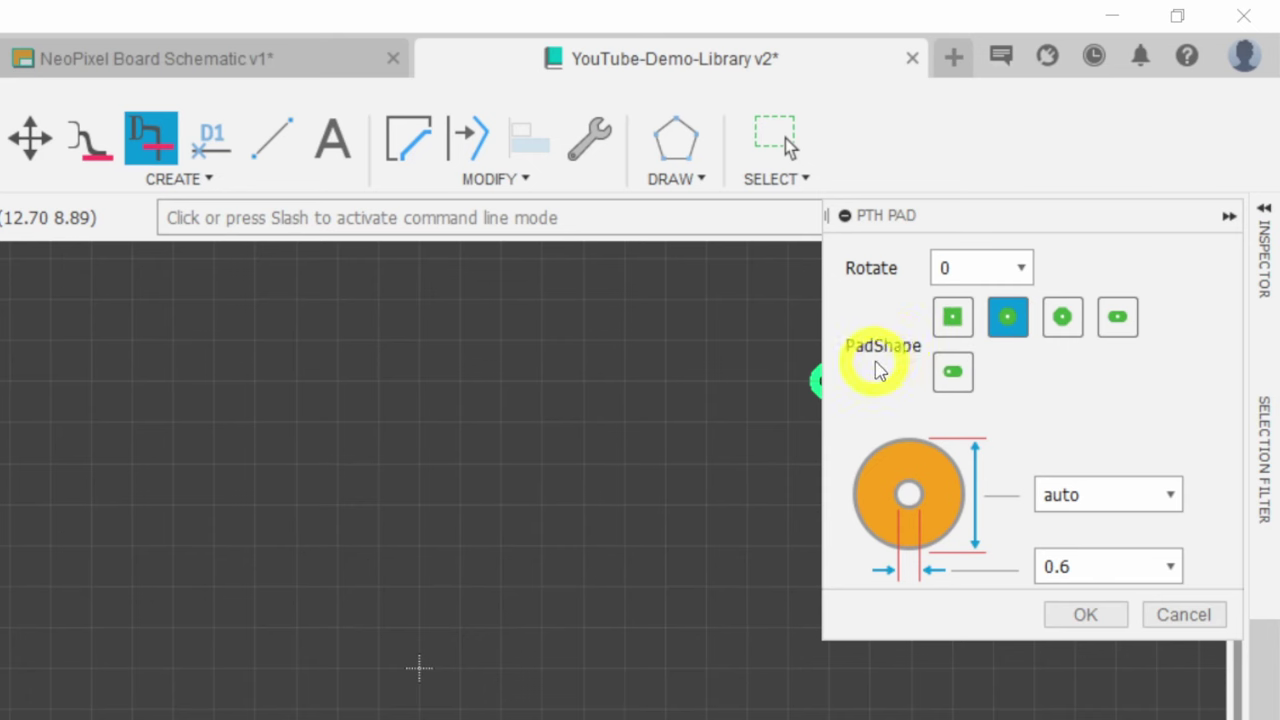
{"action": "left_click", "coordinate": [948, 316]}
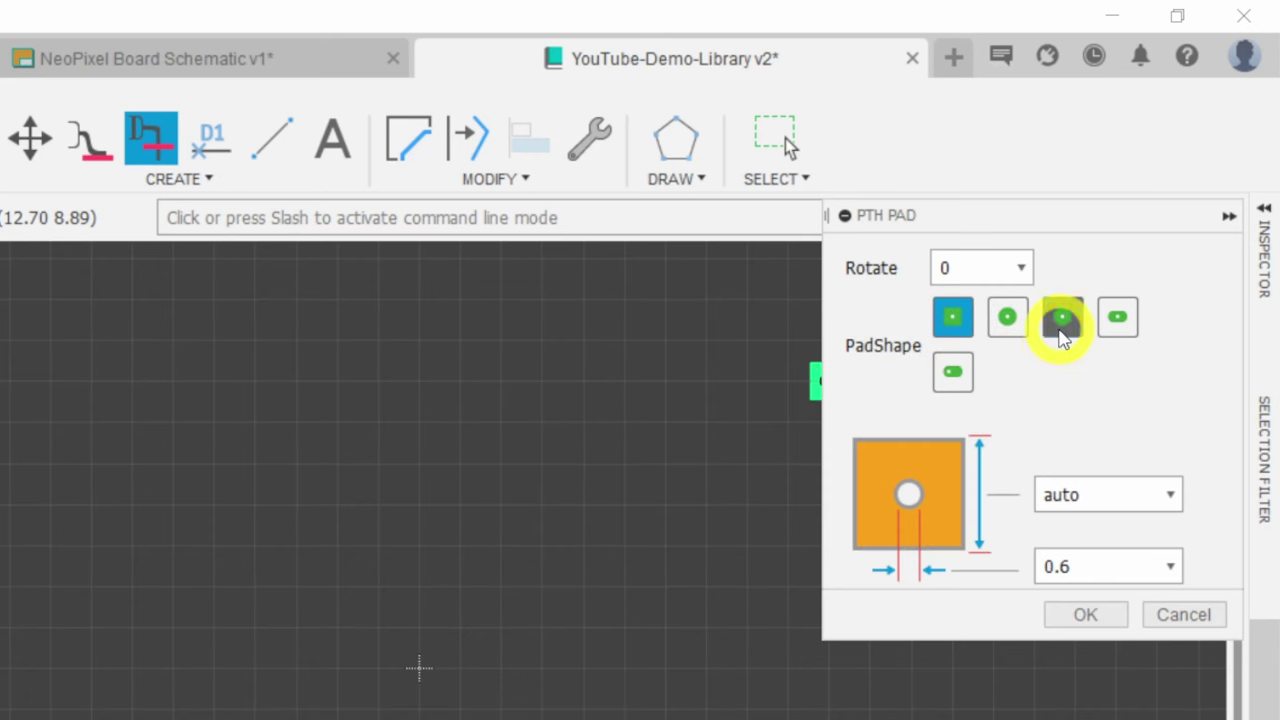
{"action": "left_click", "coordinate": [1062, 318]}
{"action": "left_click", "coordinate": [1110, 322]}
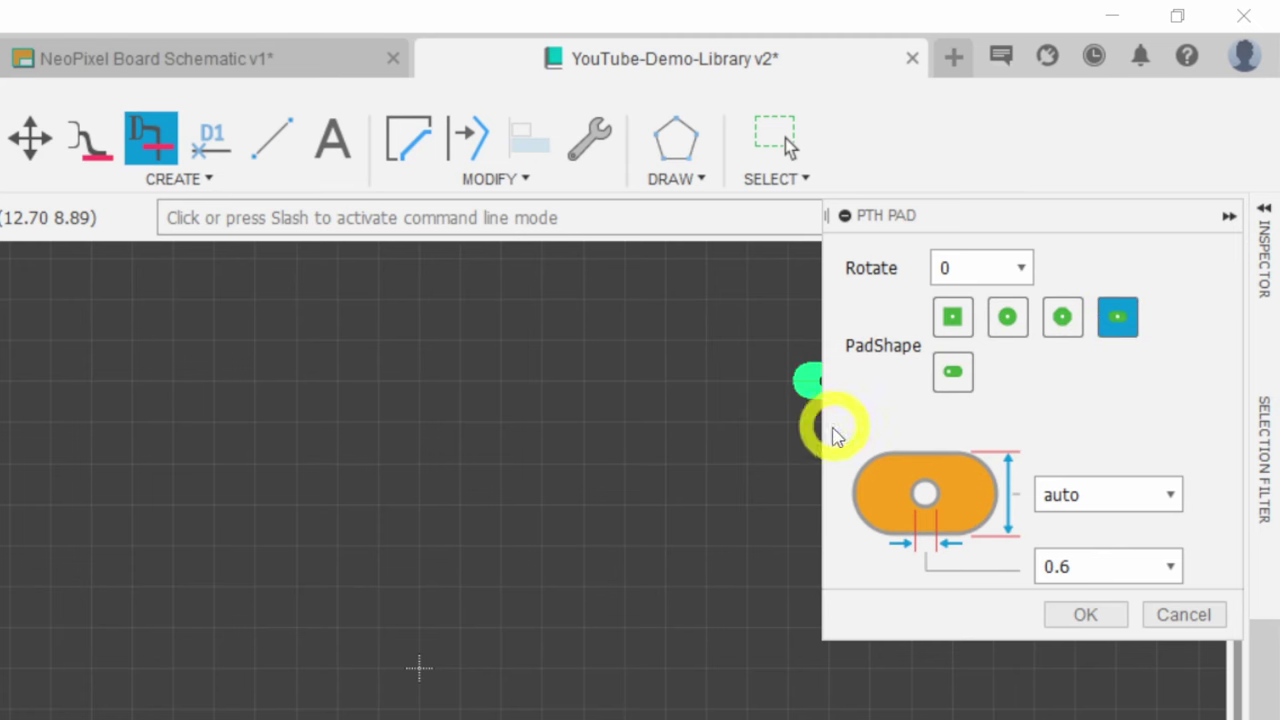
{"action": "left_click", "coordinate": [1168, 566]}
{"action": "scroll", "coordinate": [1129, 697], "scroll_direction": "up", "scroll_amount": 1}
{"action": "scroll", "coordinate": [1080, 703], "scroll_direction": "down", "scroll_amount": 2}
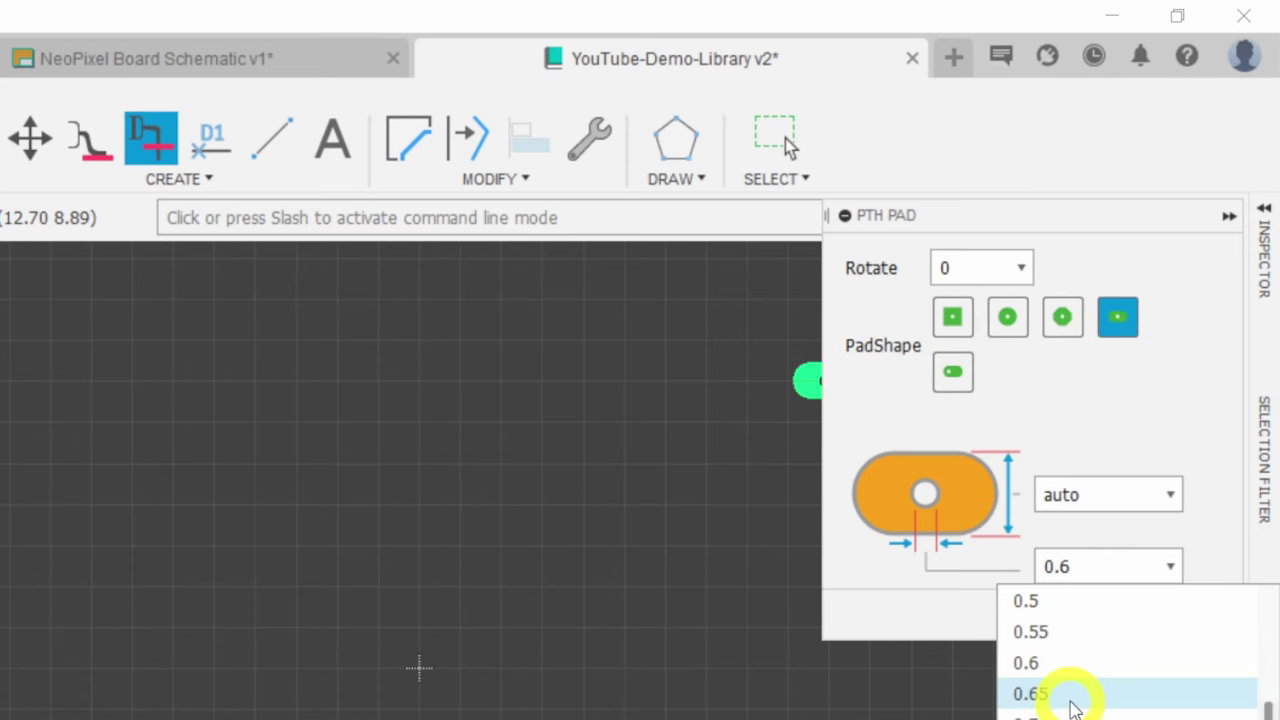
{"action": "scroll", "coordinate": [1073, 708], "scroll_direction": "up", "scroll_amount": 2}
{"action": "scroll", "coordinate": [1073, 705], "scroll_direction": "down", "scroll_amount": 1}
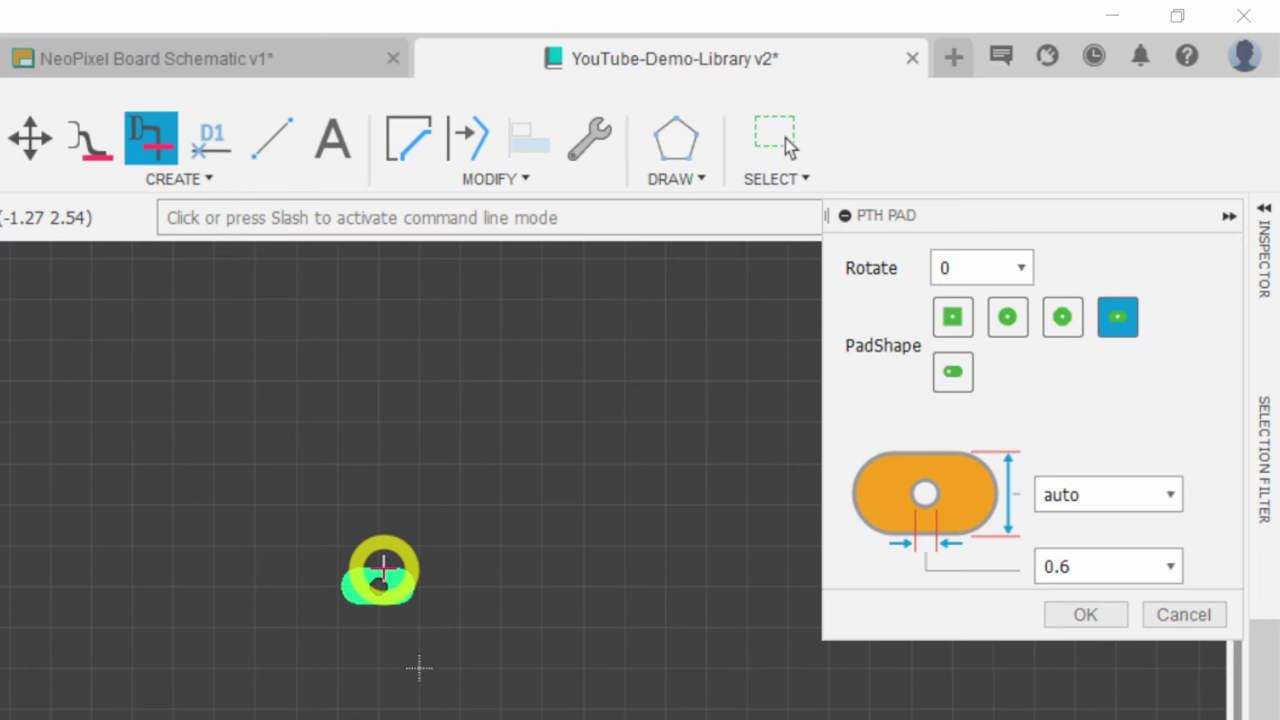
- Place a vertical column of seven pads 2.54 mm apart at x = -3.81 mm, from y = 7.62 to -7.62 mm
{"action": "left_click", "coordinate": [295, 421]}
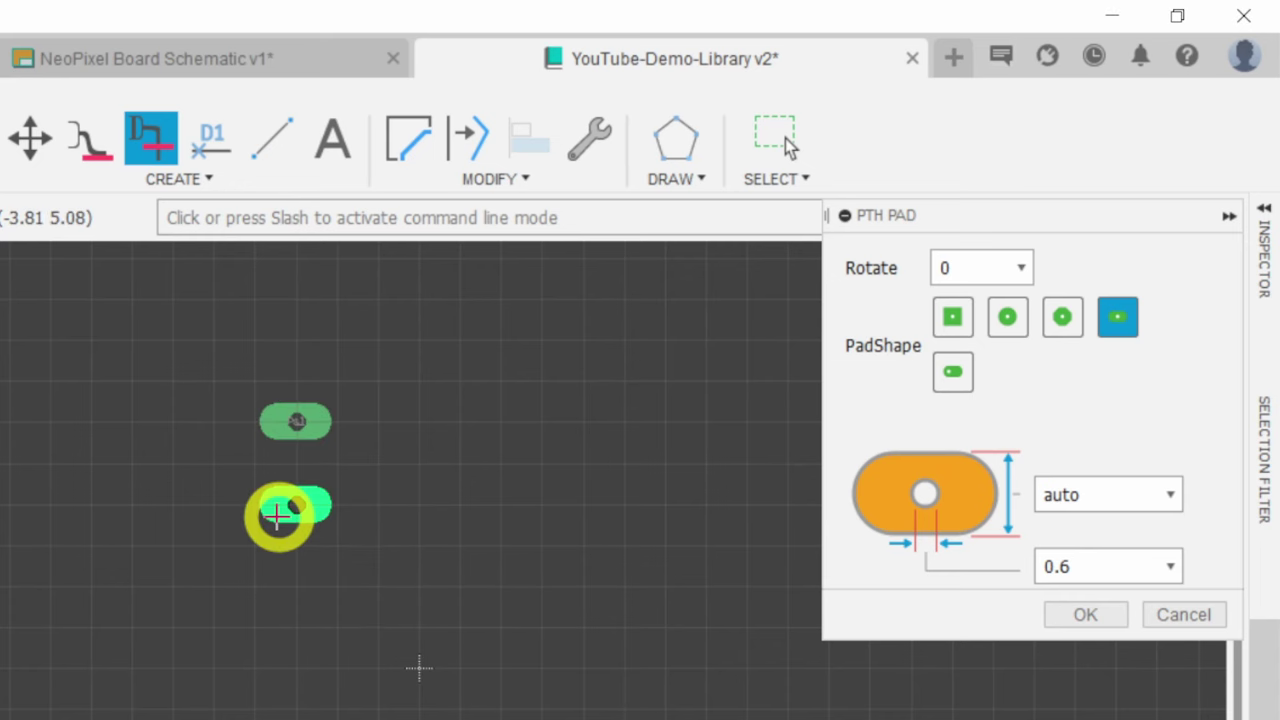
{"action": "left_click", "coordinate": [280, 512]}
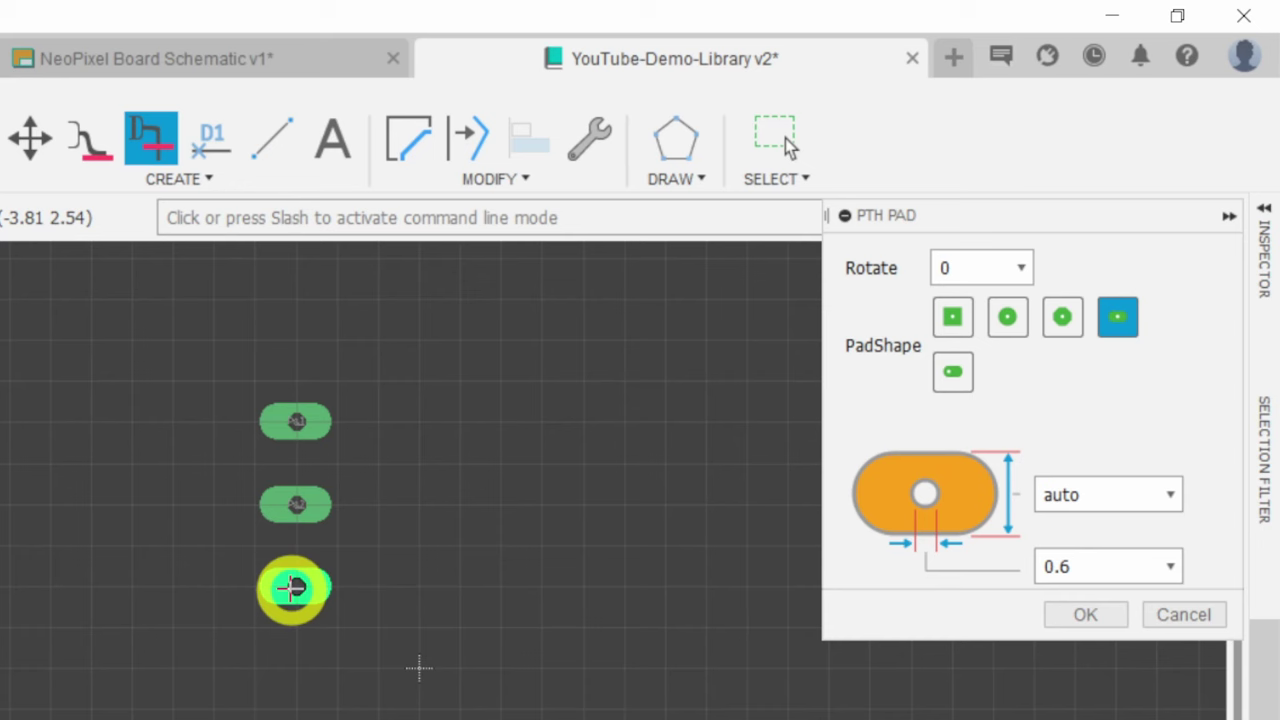
{"action": "left_click", "coordinate": [294, 587]}
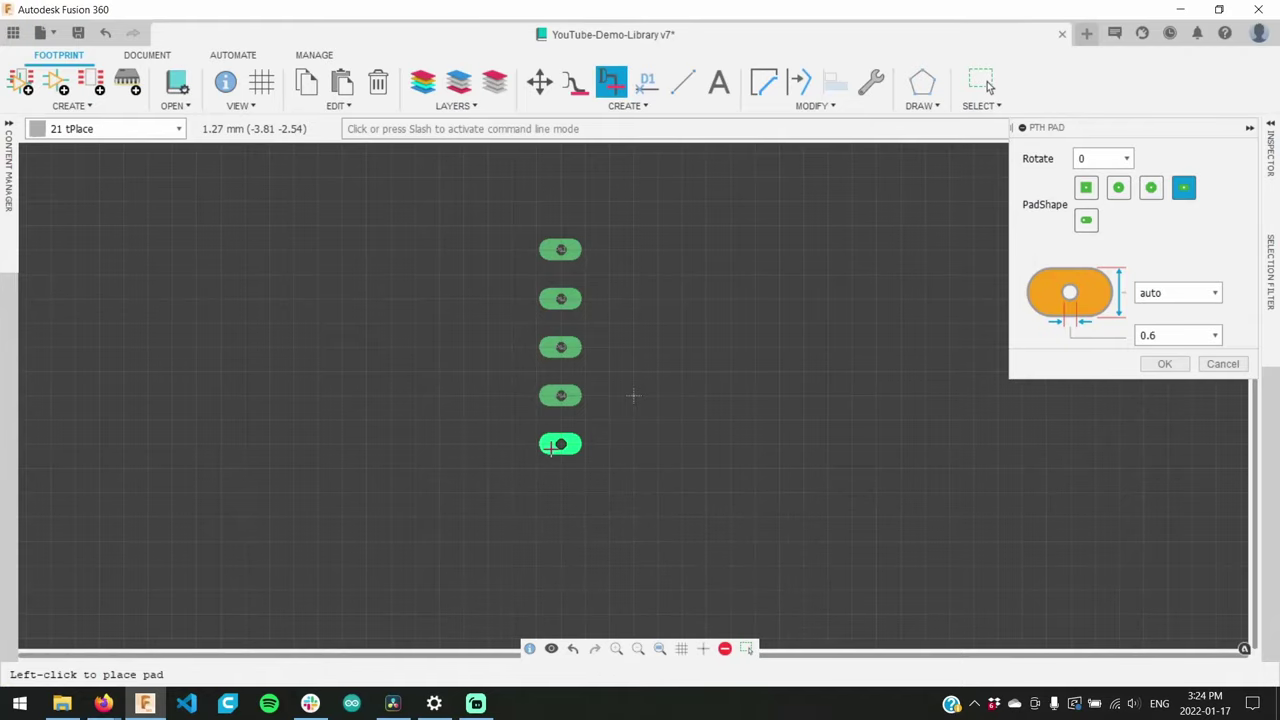
{"action": "left_click", "coordinate": [560, 443]}
{"action": "left_click", "coordinate": [560, 491]}
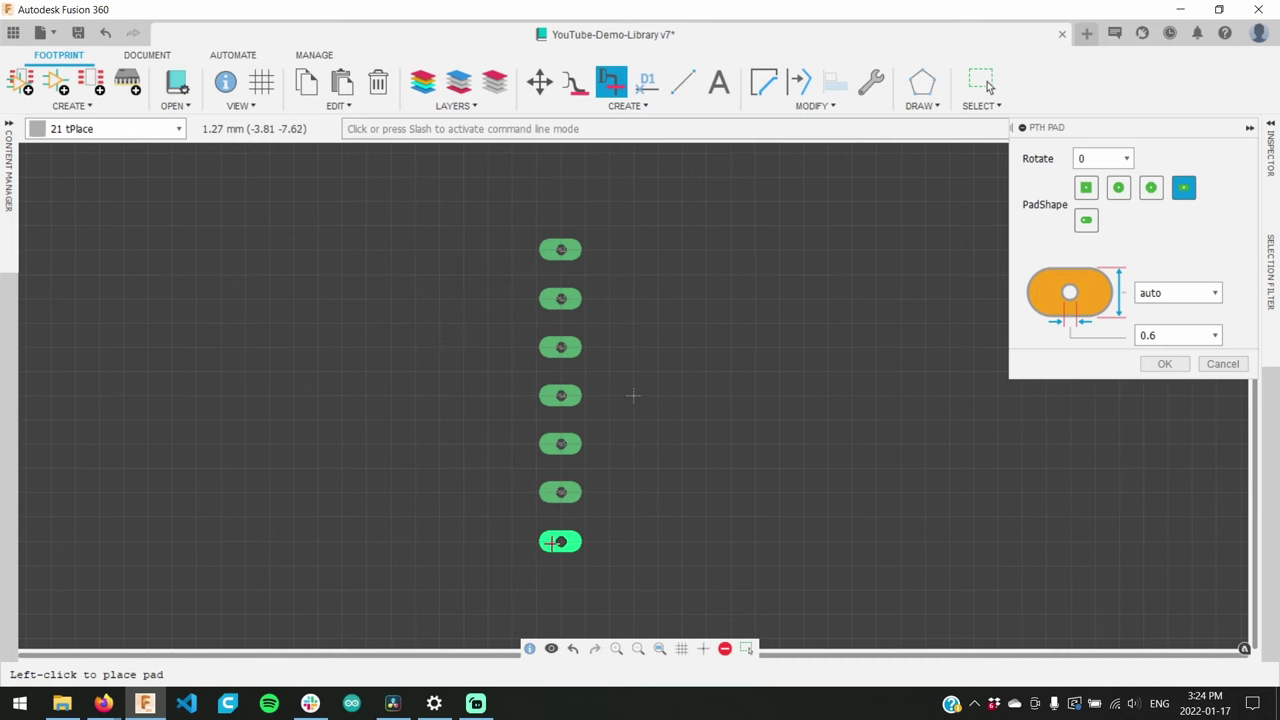
{"action": "left_click", "coordinate": [560, 541]}
- Place a matching column of seven pads at x = 3.81 mm, working upward from y = -7.62 mm, and finish pad placement
{"action": "left_click", "coordinate": [706, 541]}
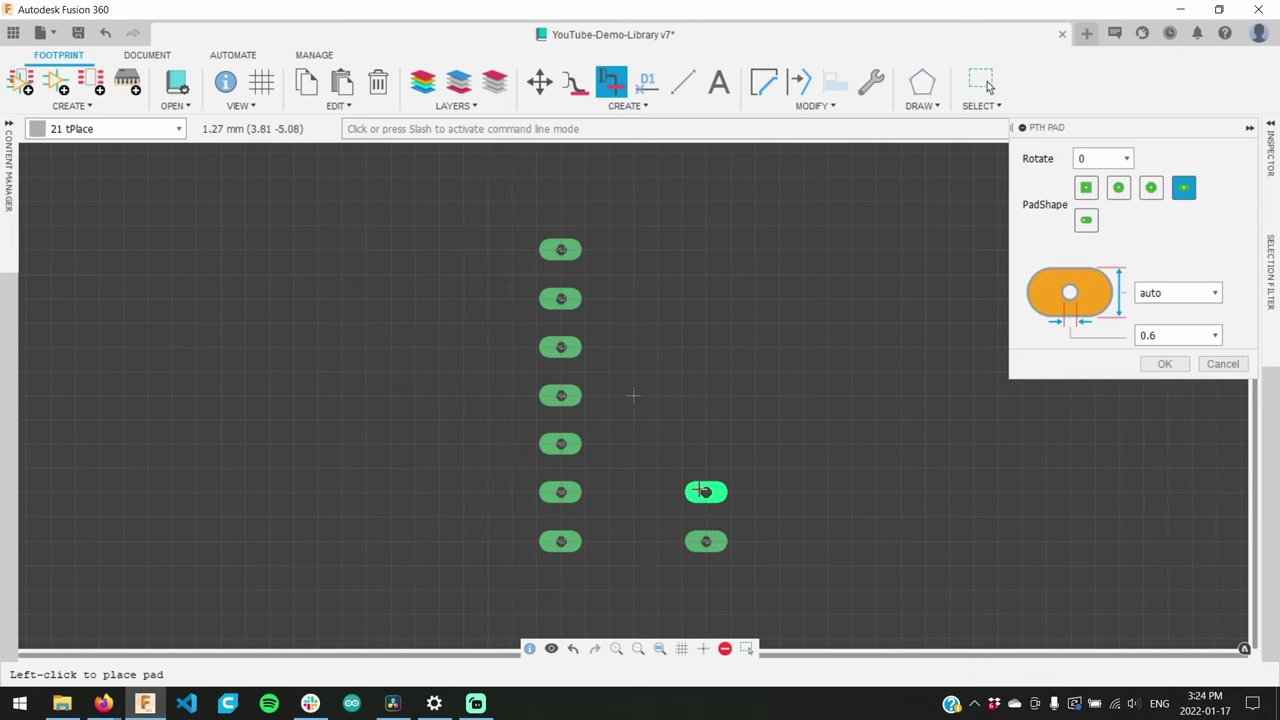
{"action": "left_click", "coordinate": [706, 491]}
{"action": "left_click", "coordinate": [706, 443]}
{"action": "left_click", "coordinate": [706, 395]}
{"action": "left_click", "coordinate": [706, 347]}
{"action": "left_click", "coordinate": [706, 298]}
{"action": "left_click", "coordinate": [706, 249]}
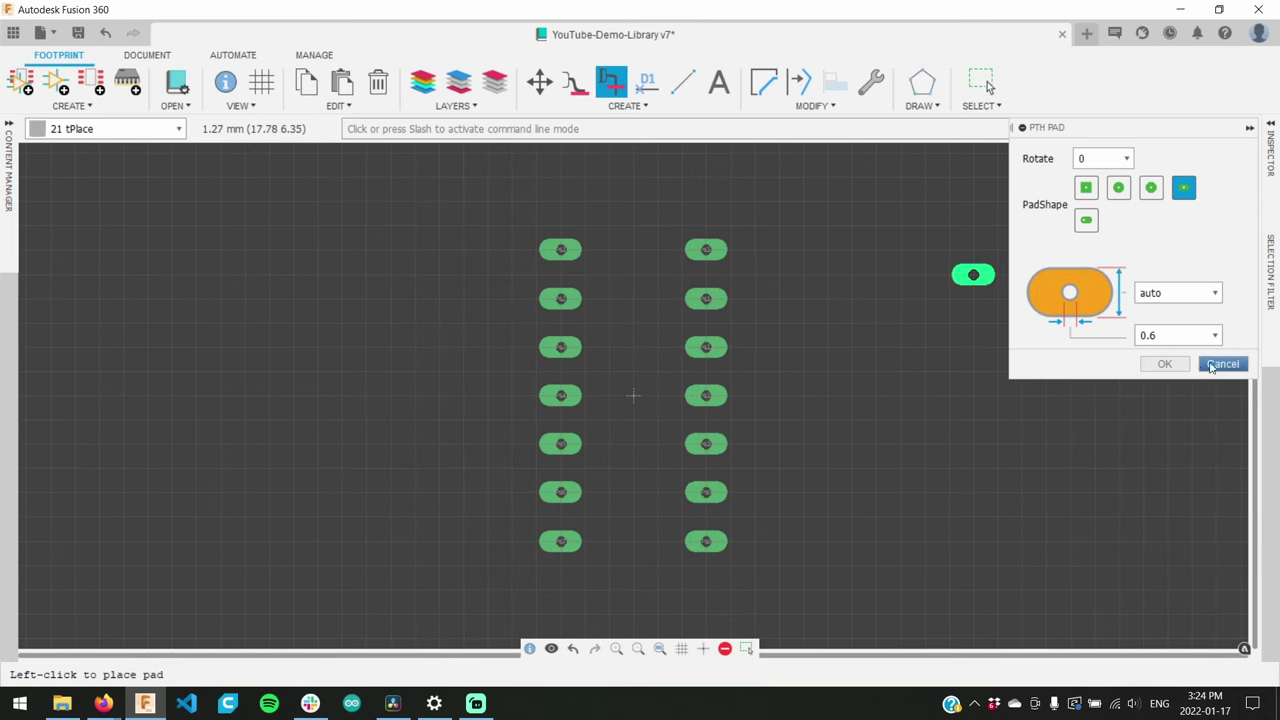
{"action": "left_click", "coordinate": [1164, 364]}
- Rename the top two pads of the column at x = -3.81 mm as 1OE and 1A
{"action": "scroll", "coordinate": [565, 236], "scroll_direction": "up", "scroll_amount": 8}
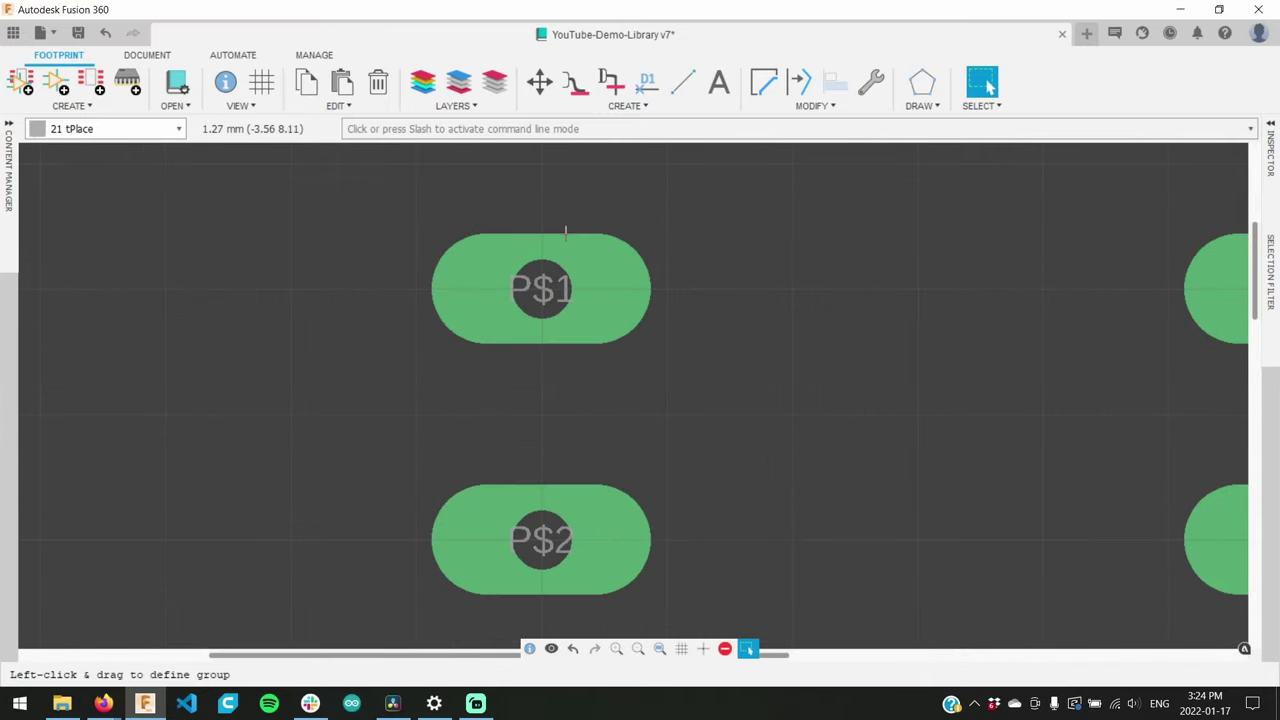
{"action": "left_click", "coordinate": [647, 81]}
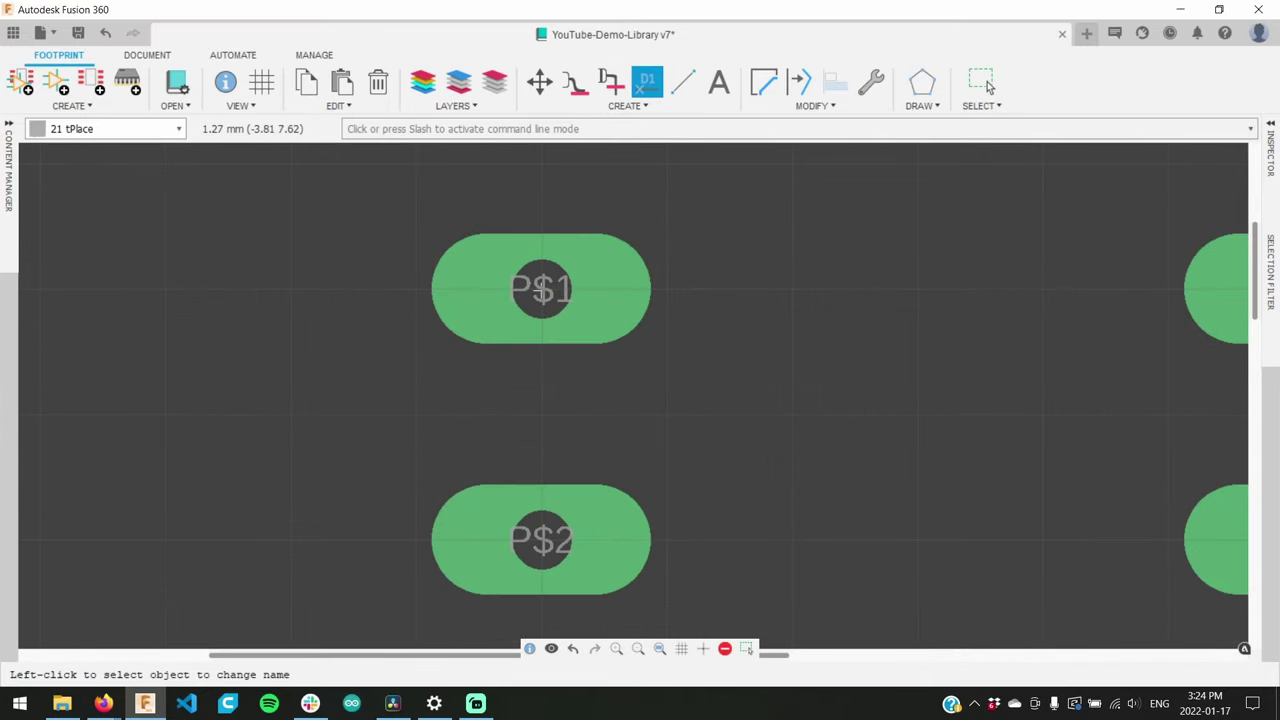
{"action": "left_click", "coordinate": [545, 291]}
{"action": "type", "text": "10E"}
{"action": "key", "text": "Return"}
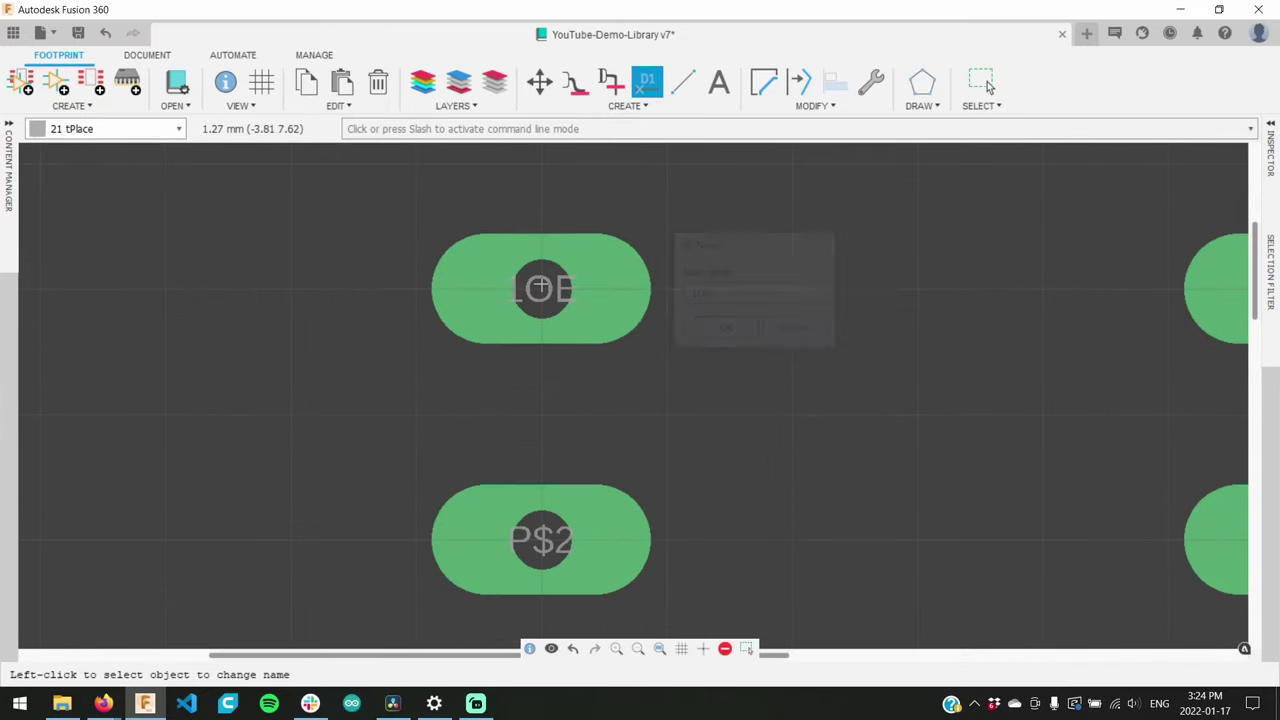
{"action": "left_click", "coordinate": [545, 543]}
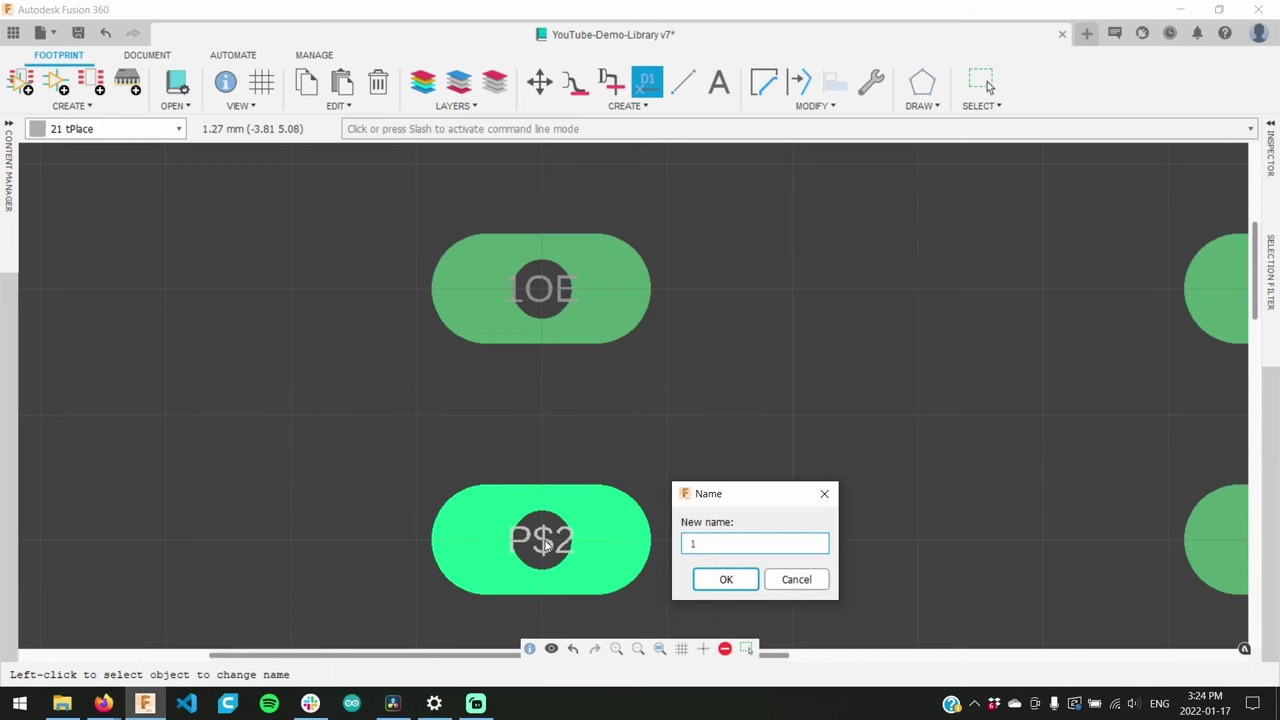
{"action": "type", "text": "1A"}
{"action": "key", "text": "Return"}
{"action": "scroll", "coordinate": [545, 543], "scroll_direction": "down", "scroll_amount": 5}
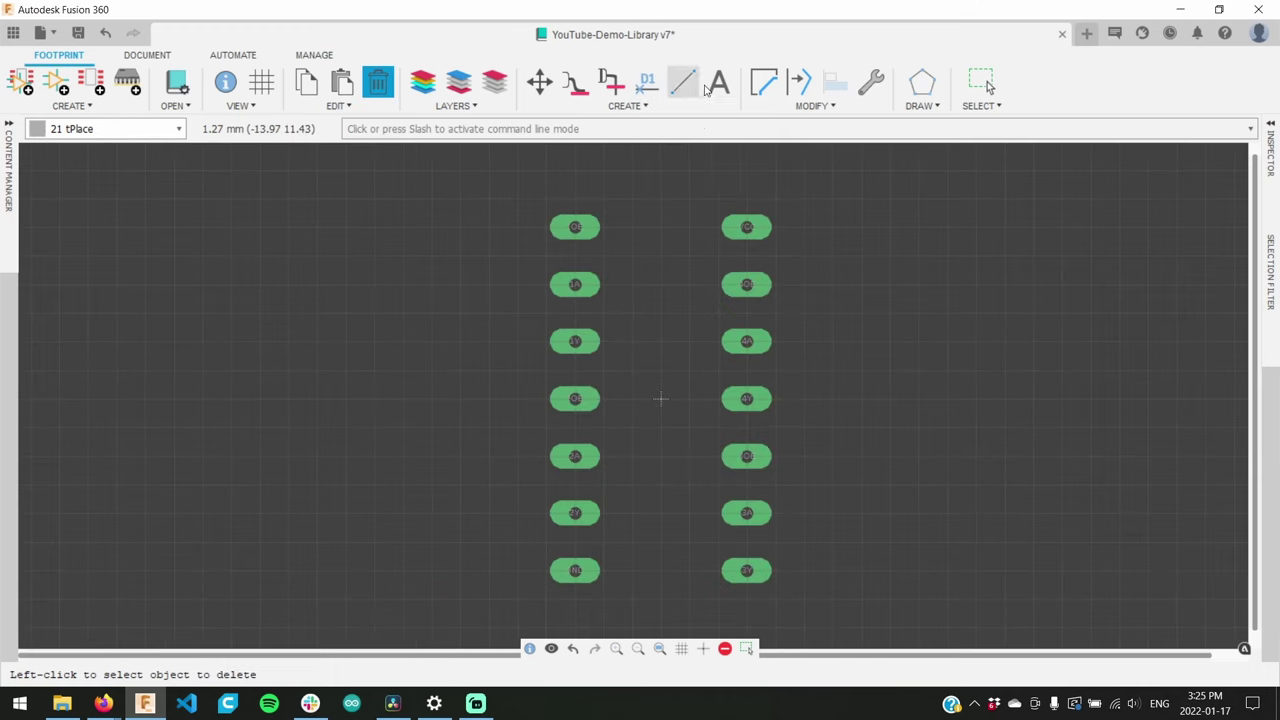
- Draw a 7.62 mm horizontal outline on the tPlace layer just below the pads at y = -8.89 mm, 0.127 mm wide
{"action": "key", "text": "l"}
{"action": "left_click", "coordinate": [574, 600]}
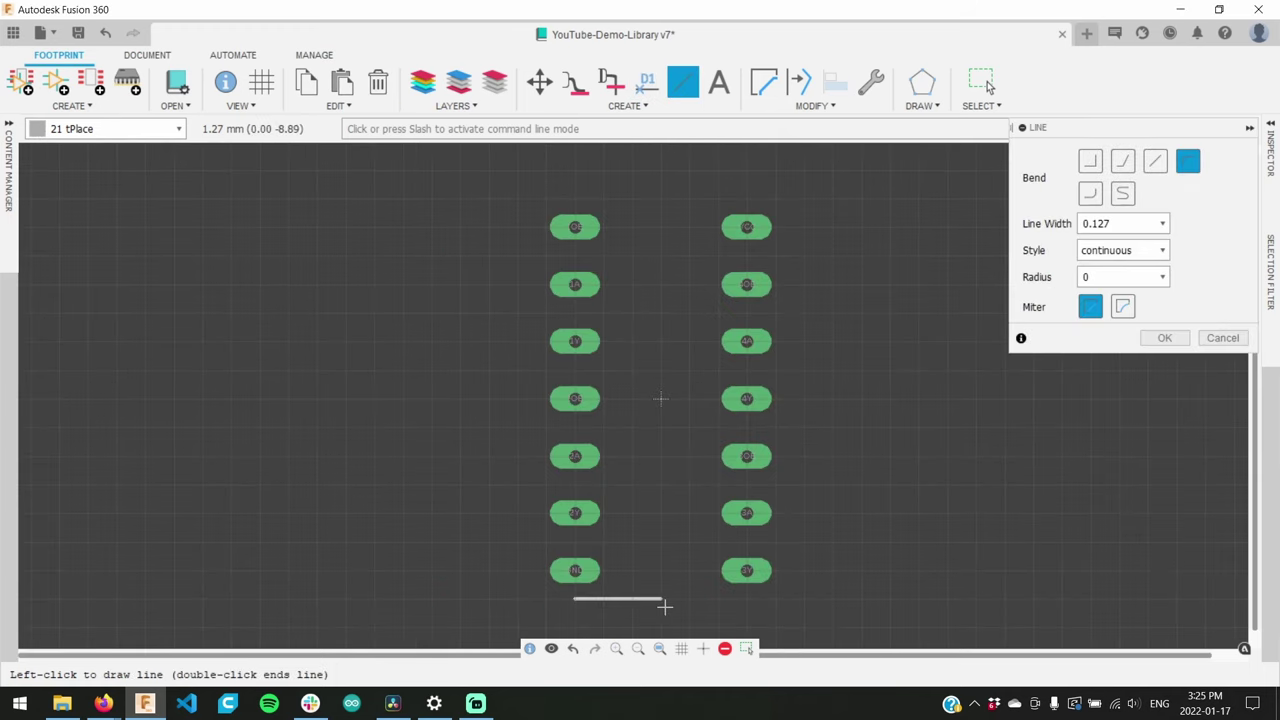
{"action": "double_click", "coordinate": [744, 600]}
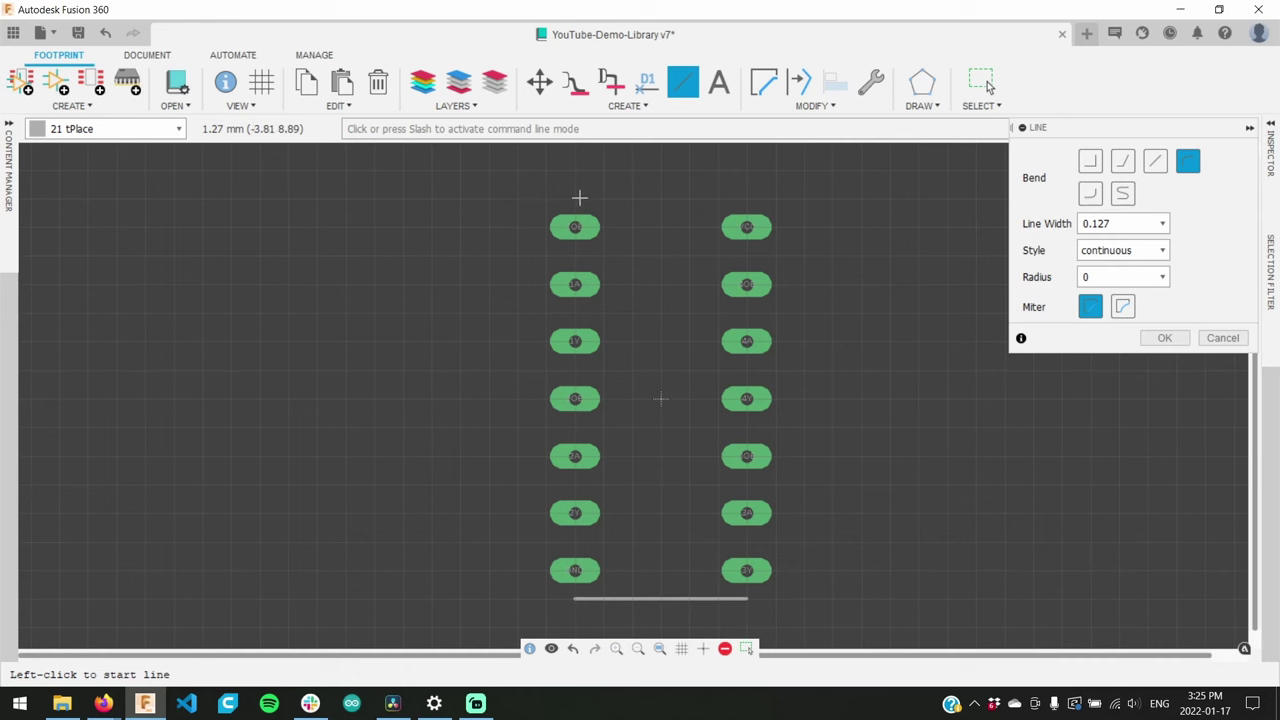
- Draw the outline above the pads at y = 8.89 mm with a downward semicircular notch in its middle, and finish the line
{"action": "left_click", "coordinate": [575, 198]}
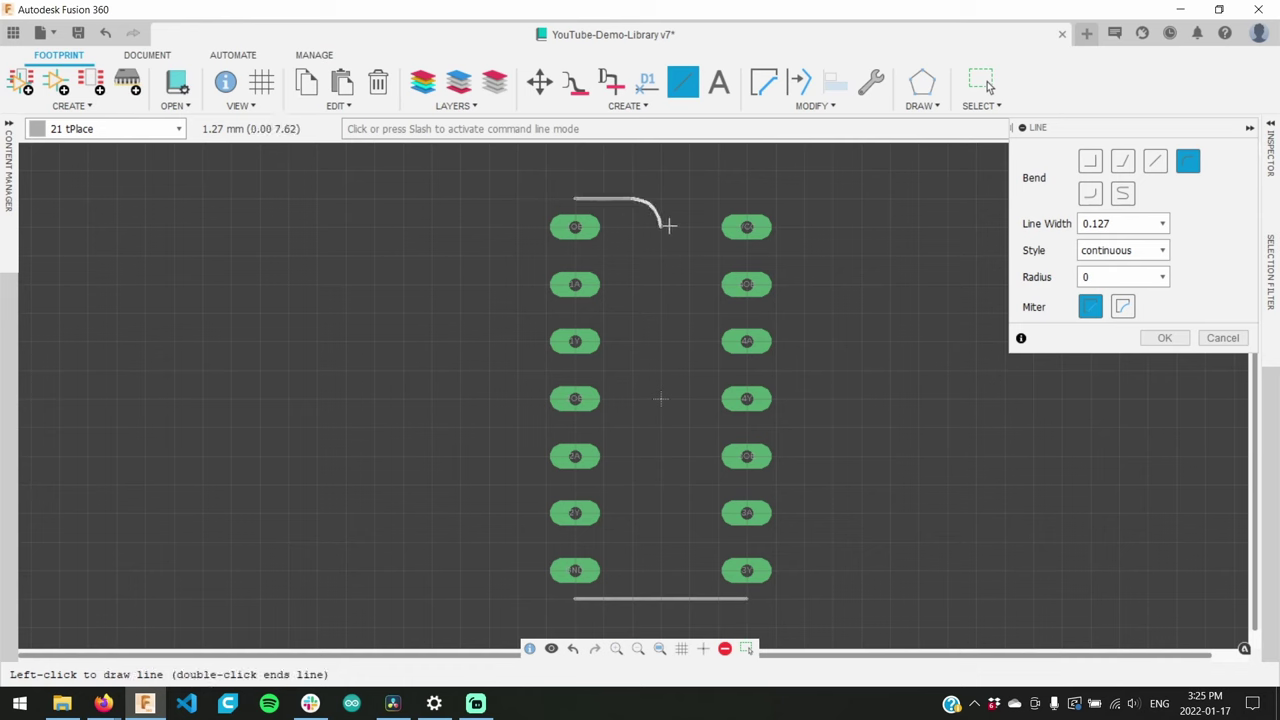
{"action": "right_click", "coordinate": [666, 222]}
{"action": "right_click", "coordinate": [692, 200]}
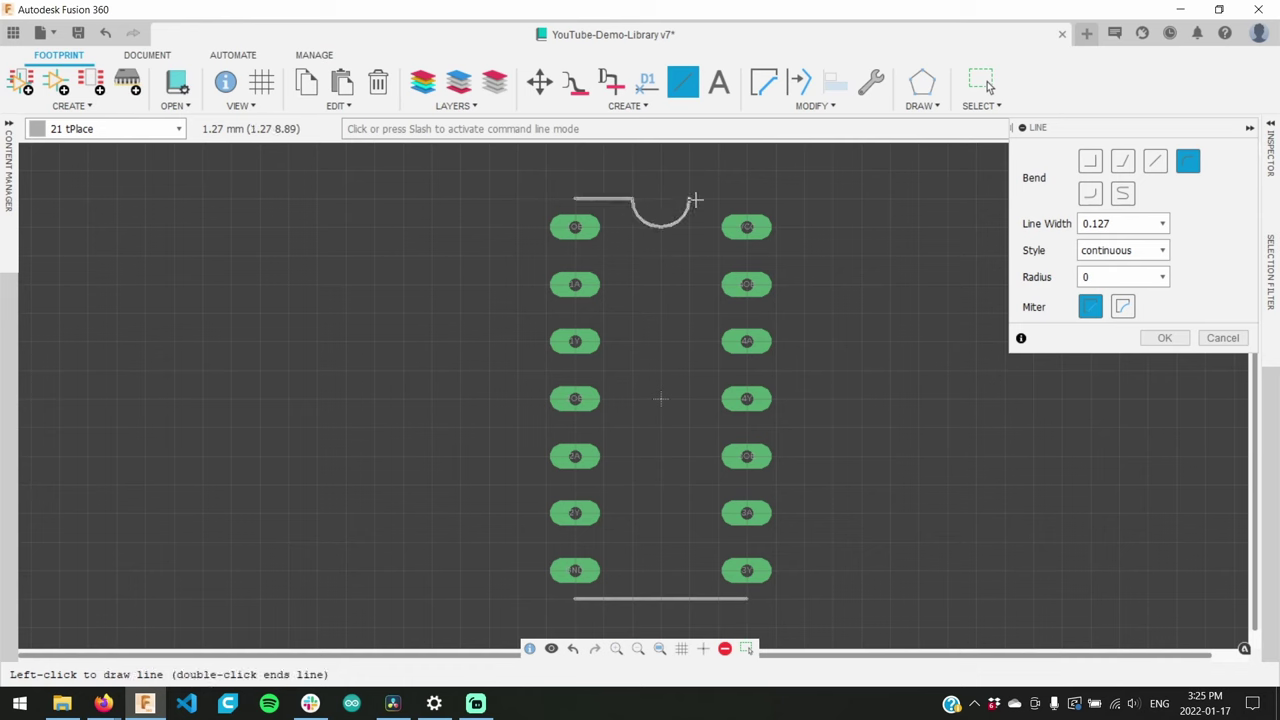
{"action": "left_click", "coordinate": [747, 199]}
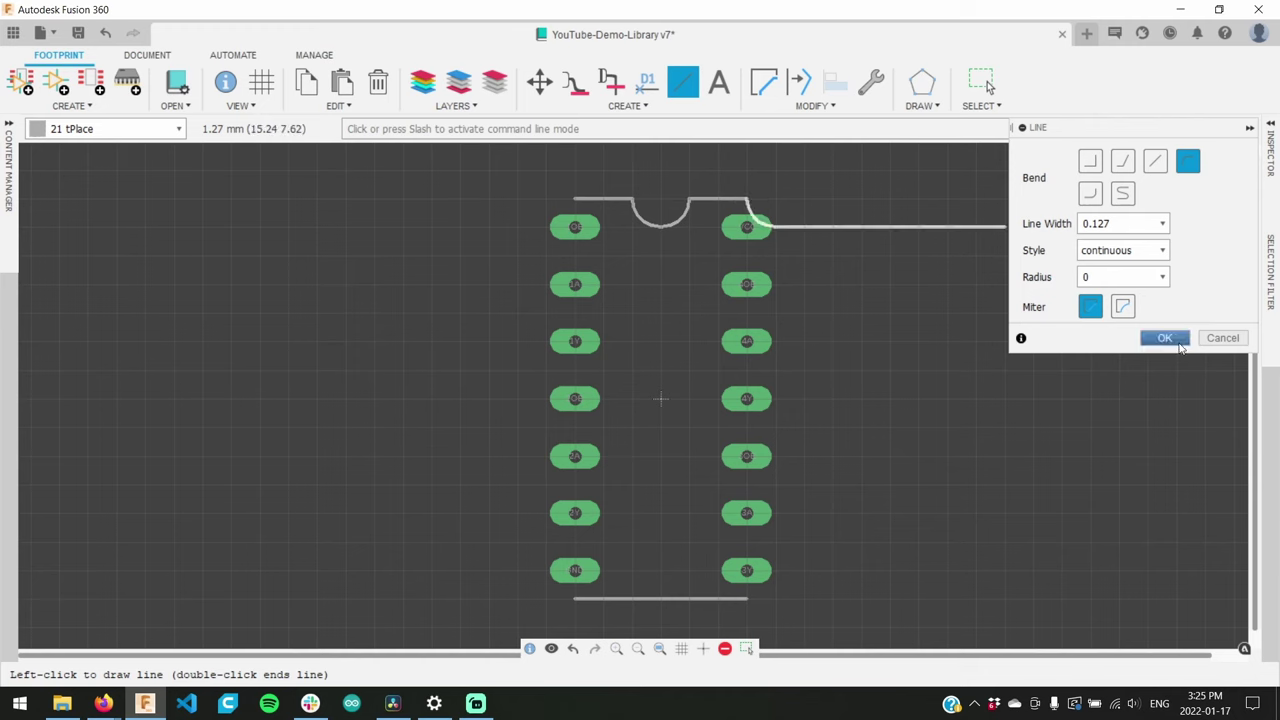
{"action": "left_click", "coordinate": [1165, 338]}
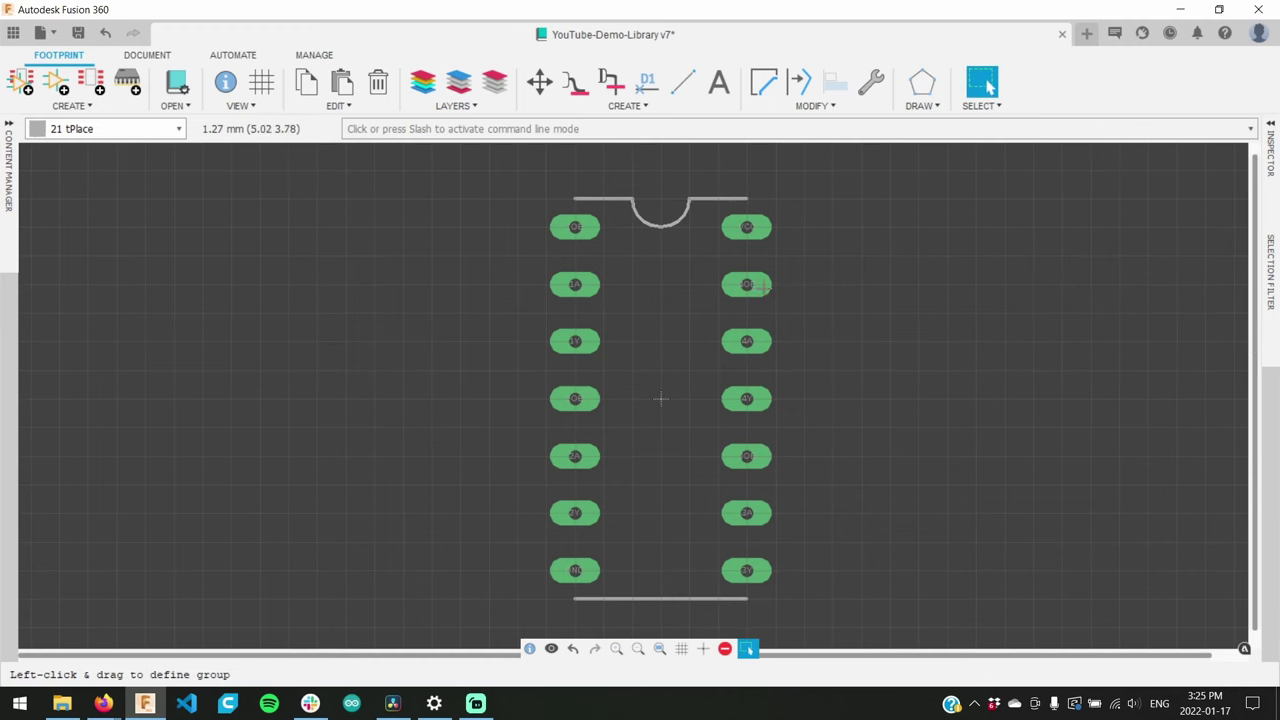
- Add the centre-aligned text 74AHCT125 at size 1.27, rotated vertically between the two pad columns at the origin
{"action": "left_click", "coordinate": [719, 81]}
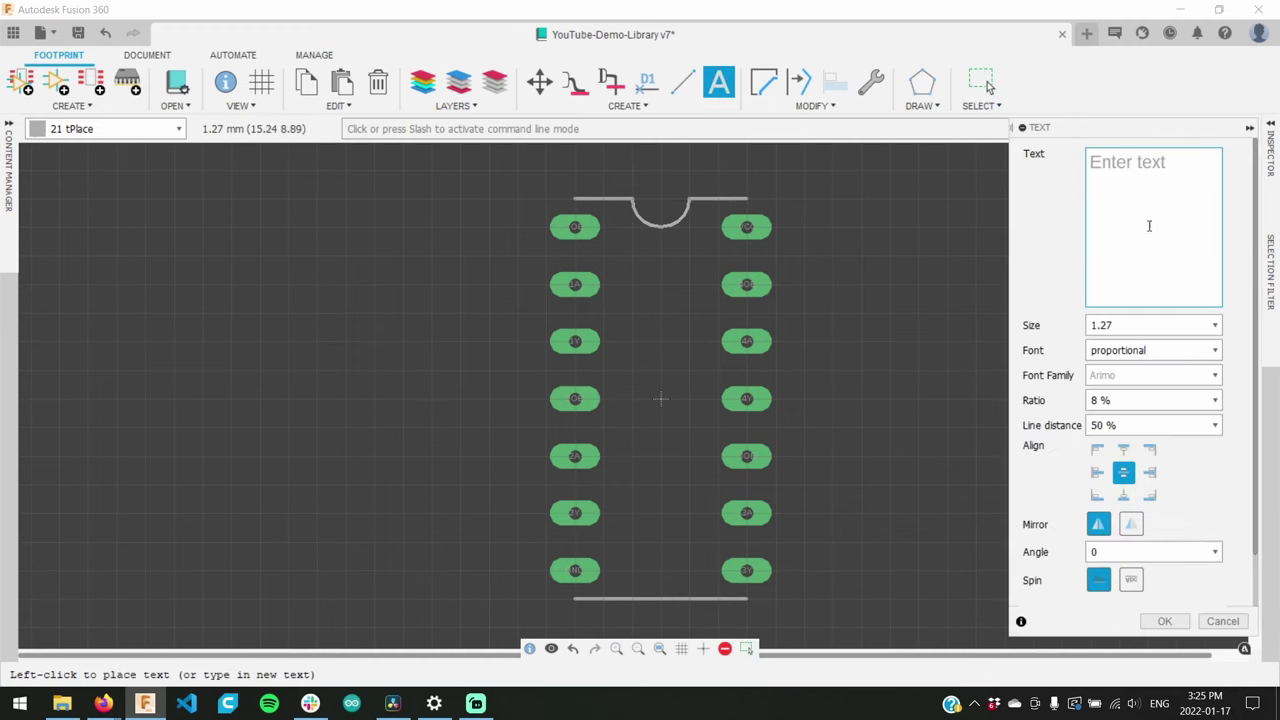
{"action": "type", "text": "74"}
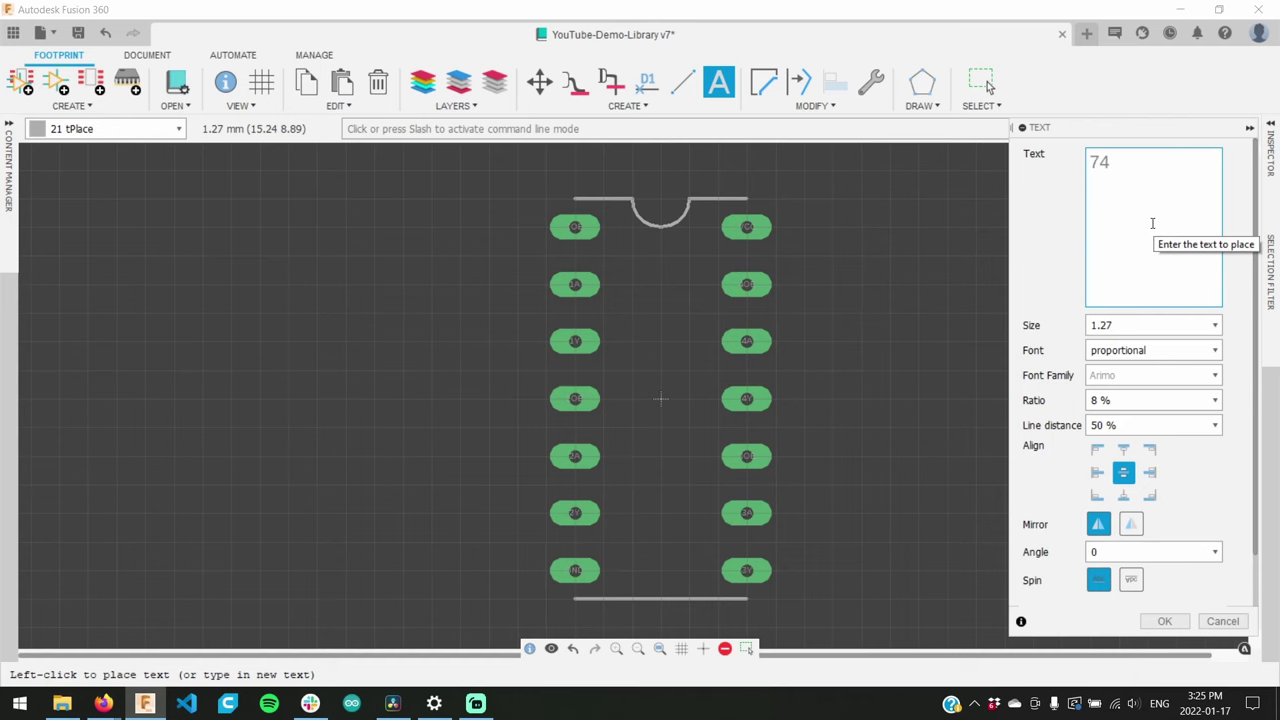
{"action": "type", "text": "AHCT125"}
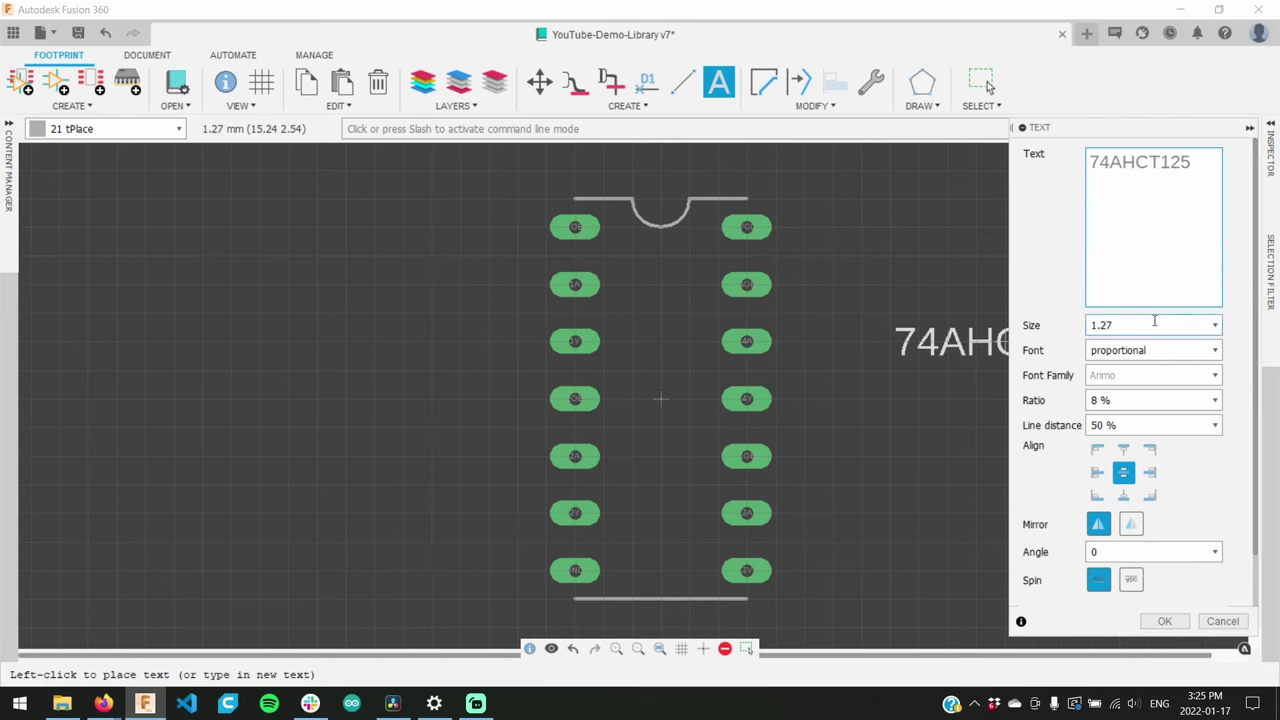
{"action": "right_click", "coordinate": [660, 398]}
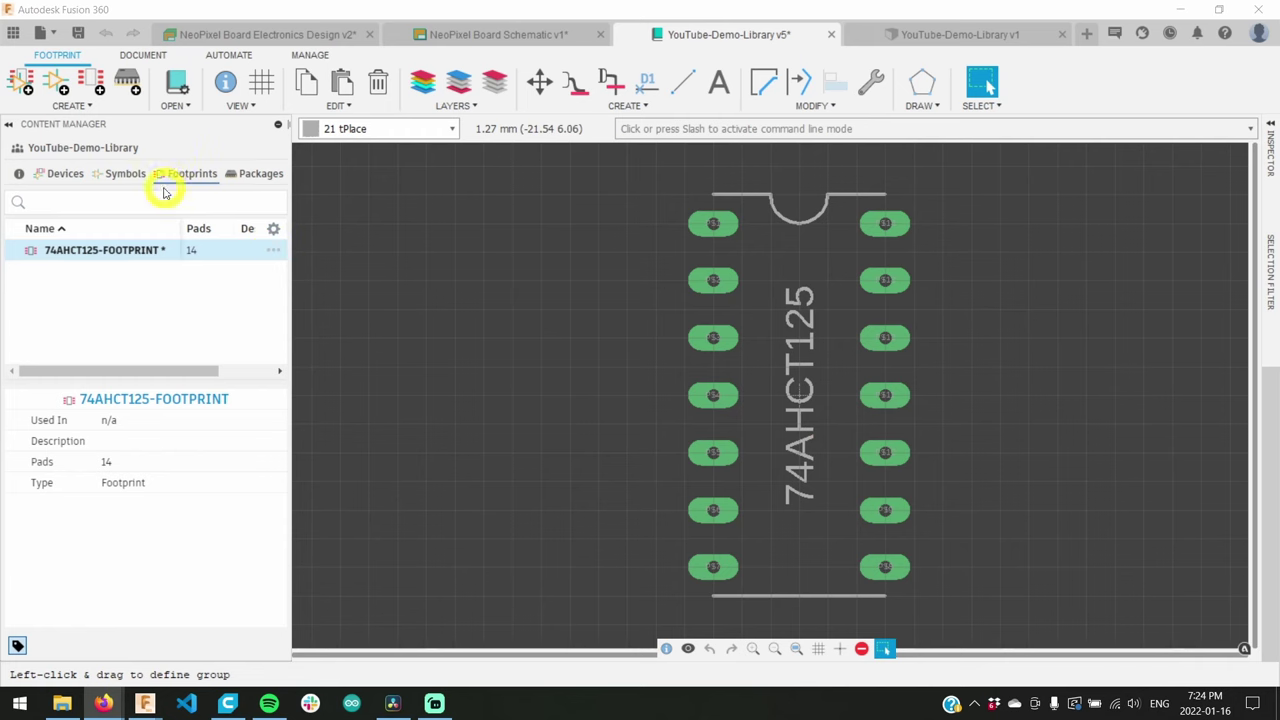
- Create a new 3D model for 74AHCT125-FOOTPRINT and save it as 74AHCT125-3D-PACKAGE in the 3D Packages folder
{"action": "left_click", "coordinate": [271, 254]}
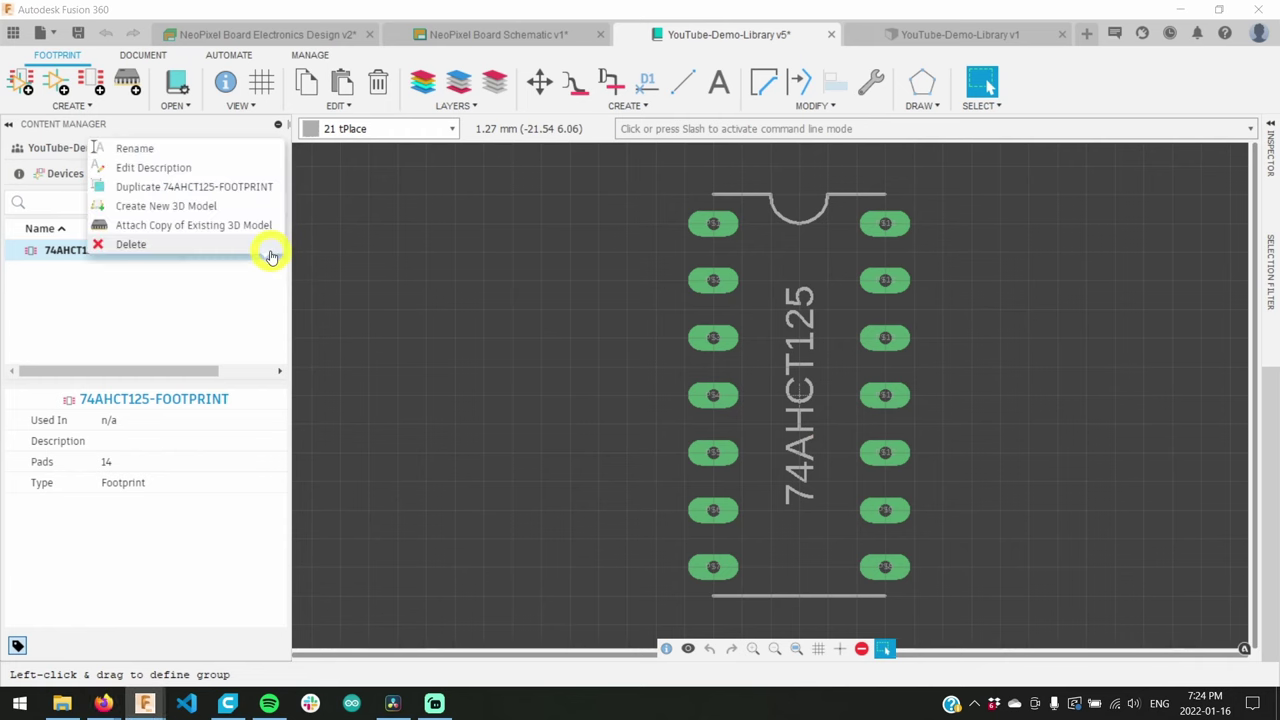
{"action": "left_click", "coordinate": [255, 206]}
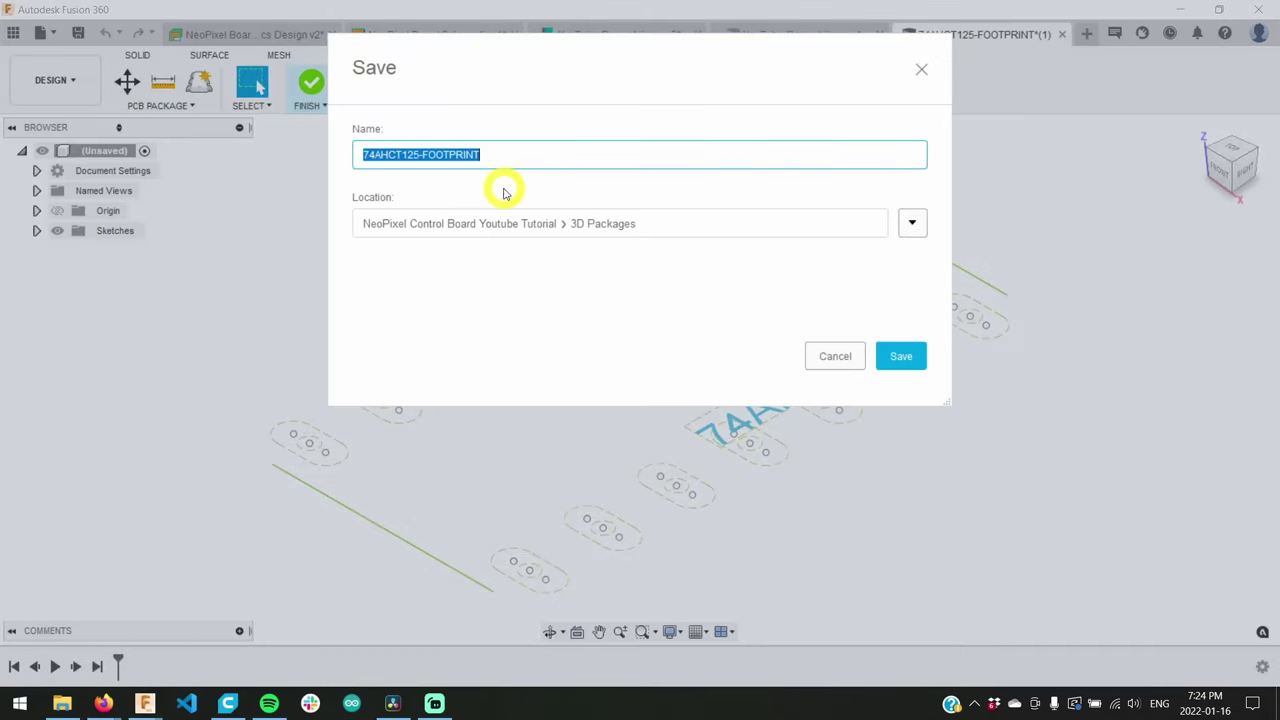
{"action": "double_click", "coordinate": [474, 157]}
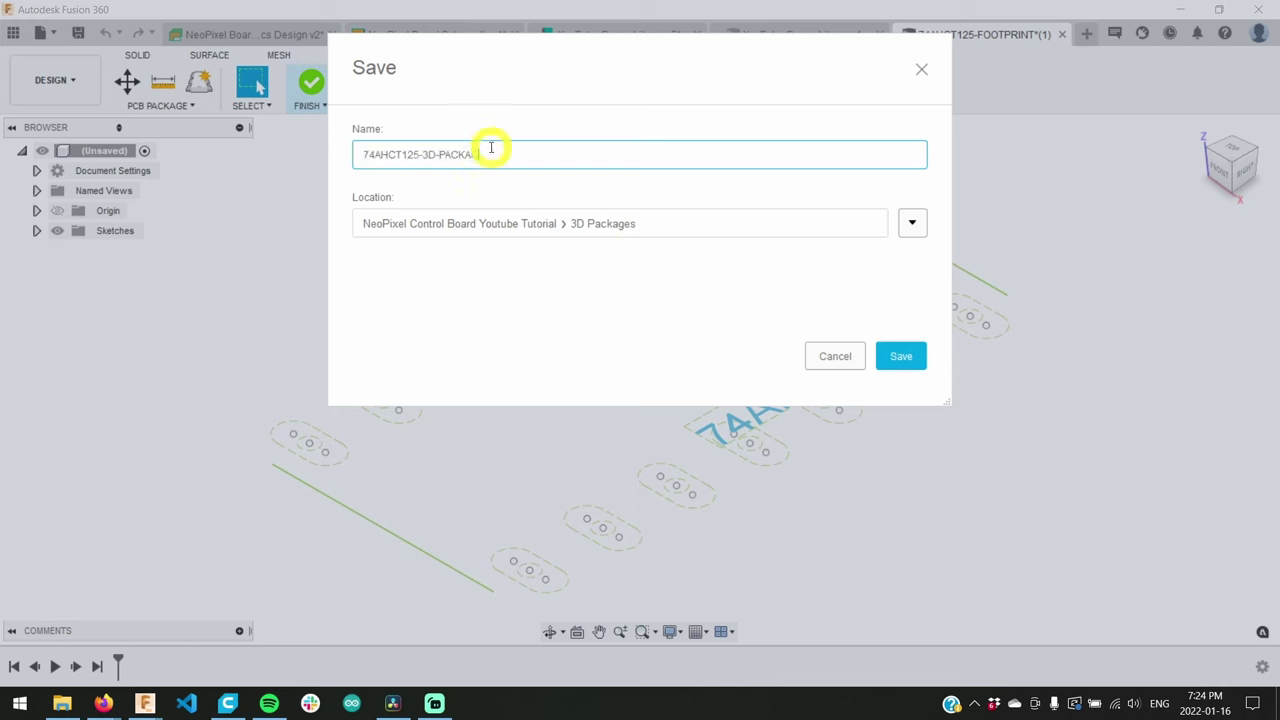
{"action": "key", "text": "Return"}
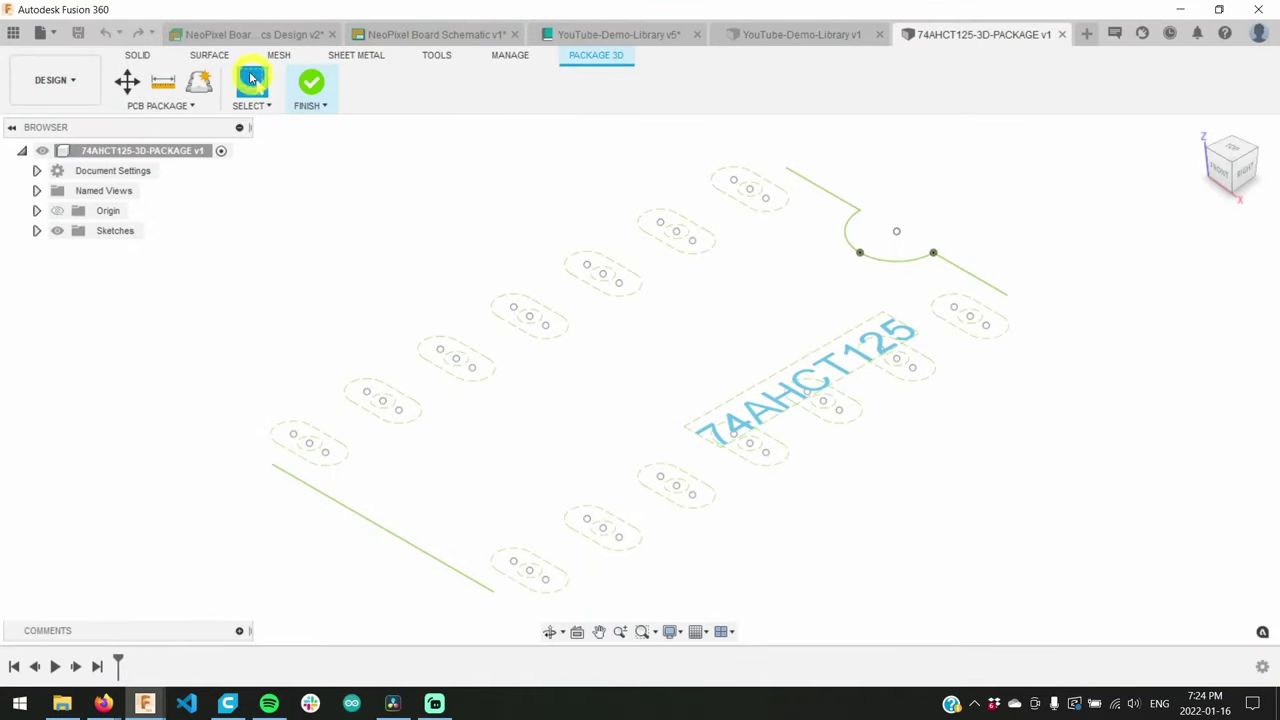
{"action": "left_click", "coordinate": [141, 57]}
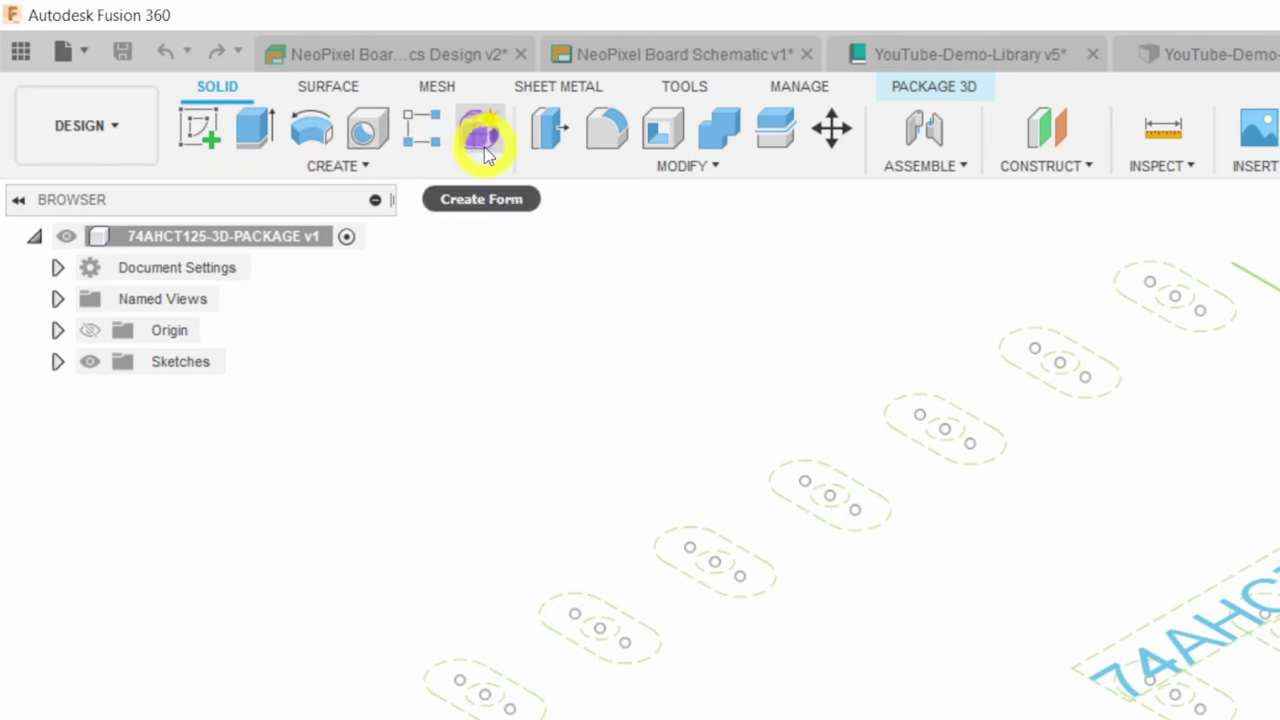
{"action": "left_click", "coordinate": [935, 88]}
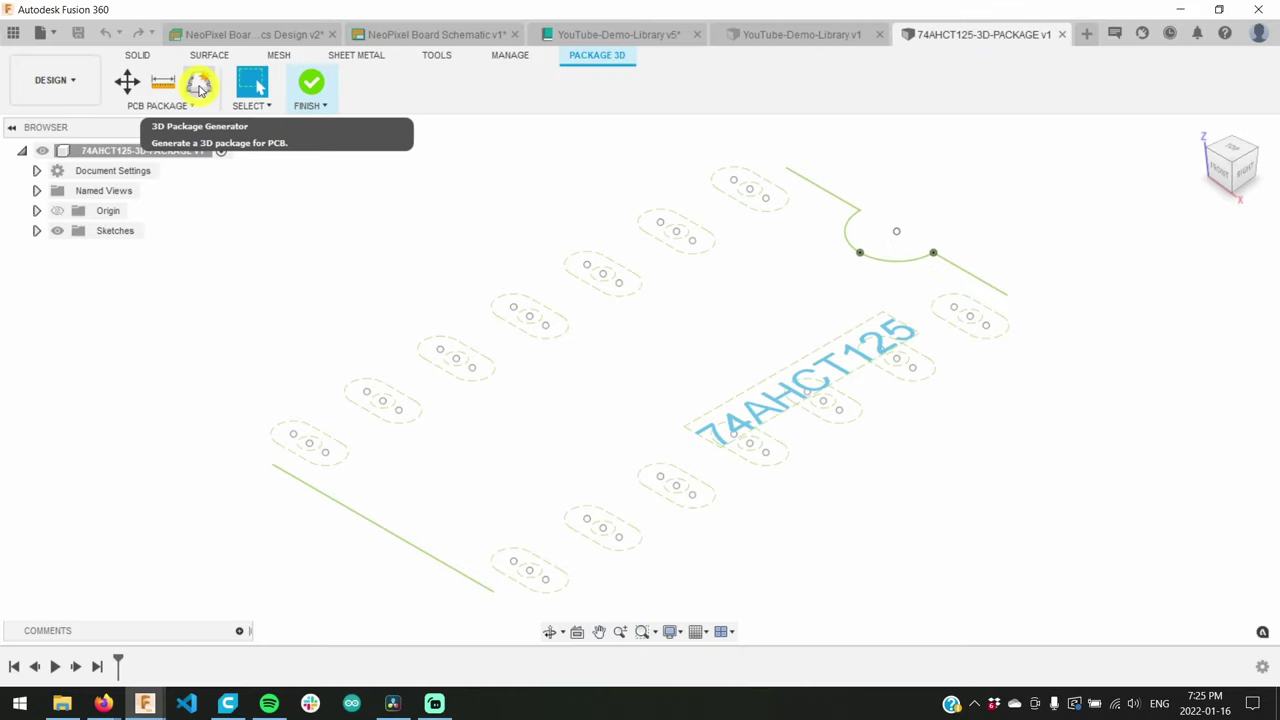
- Start the 3D Package Generator, choose the DIP type and set its number of pins to 14
{"action": "left_click", "coordinate": [199, 86]}
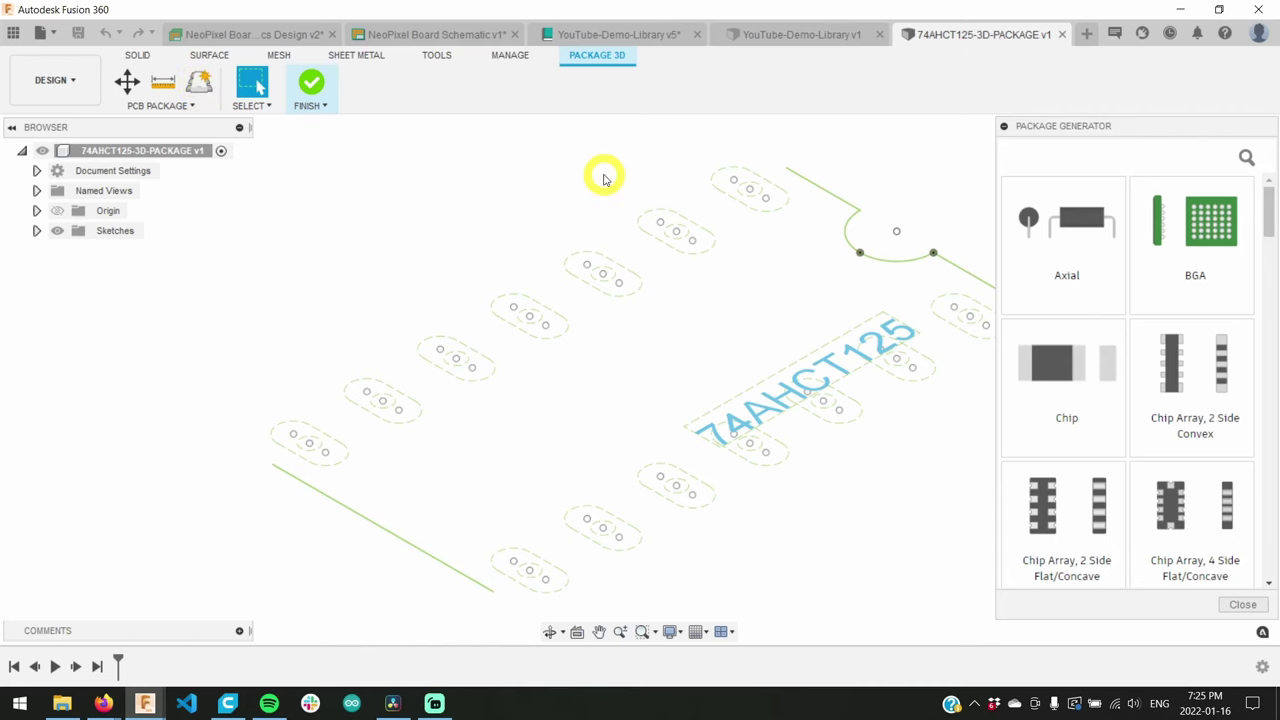
{"action": "left_click_drag", "start_coordinate": [1053, 133], "coordinate": [654, 123]}
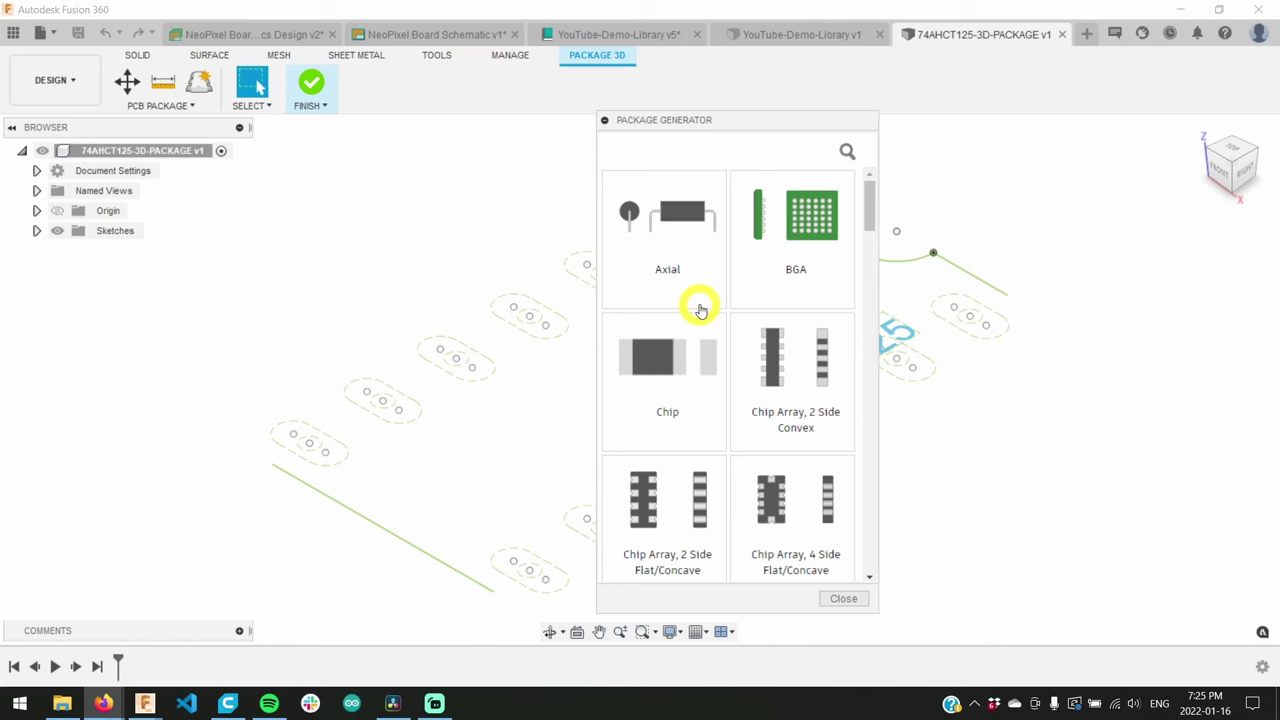
{"action": "scroll", "coordinate": [700, 313], "scroll_direction": "down", "scroll_amount": 5}
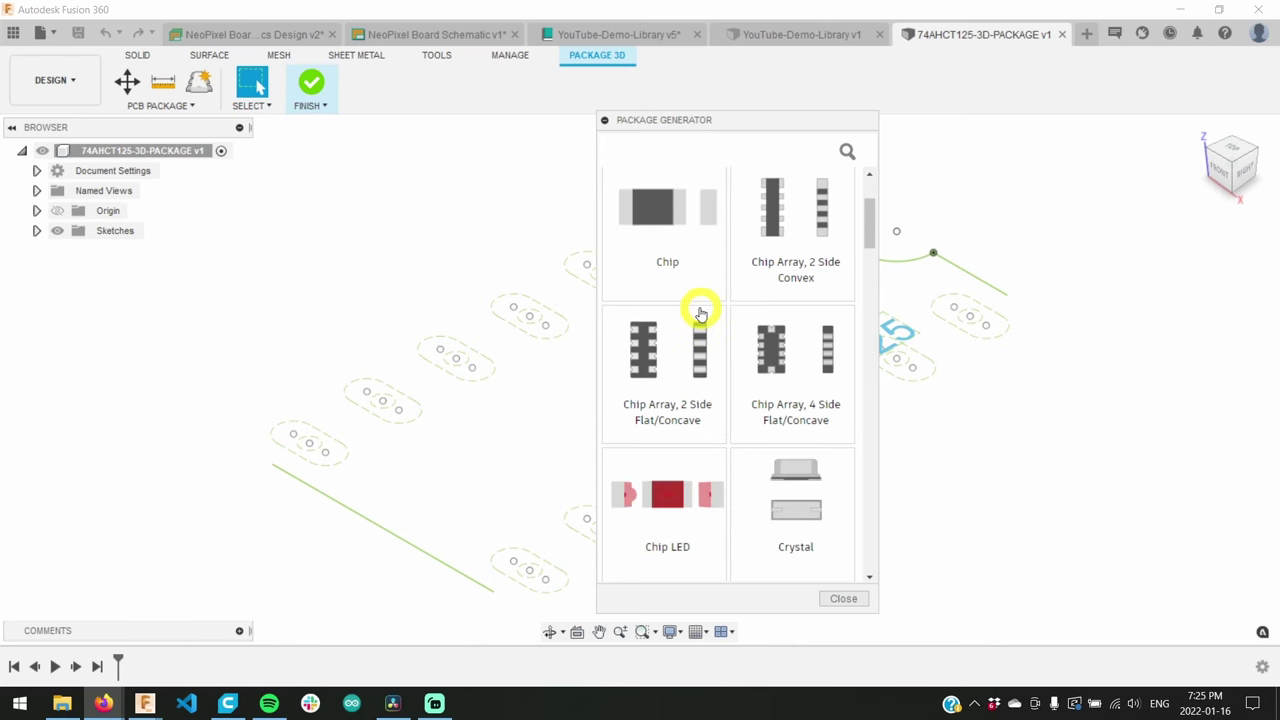
{"action": "scroll", "coordinate": [700, 313], "scroll_direction": "down", "scroll_amount": 4}
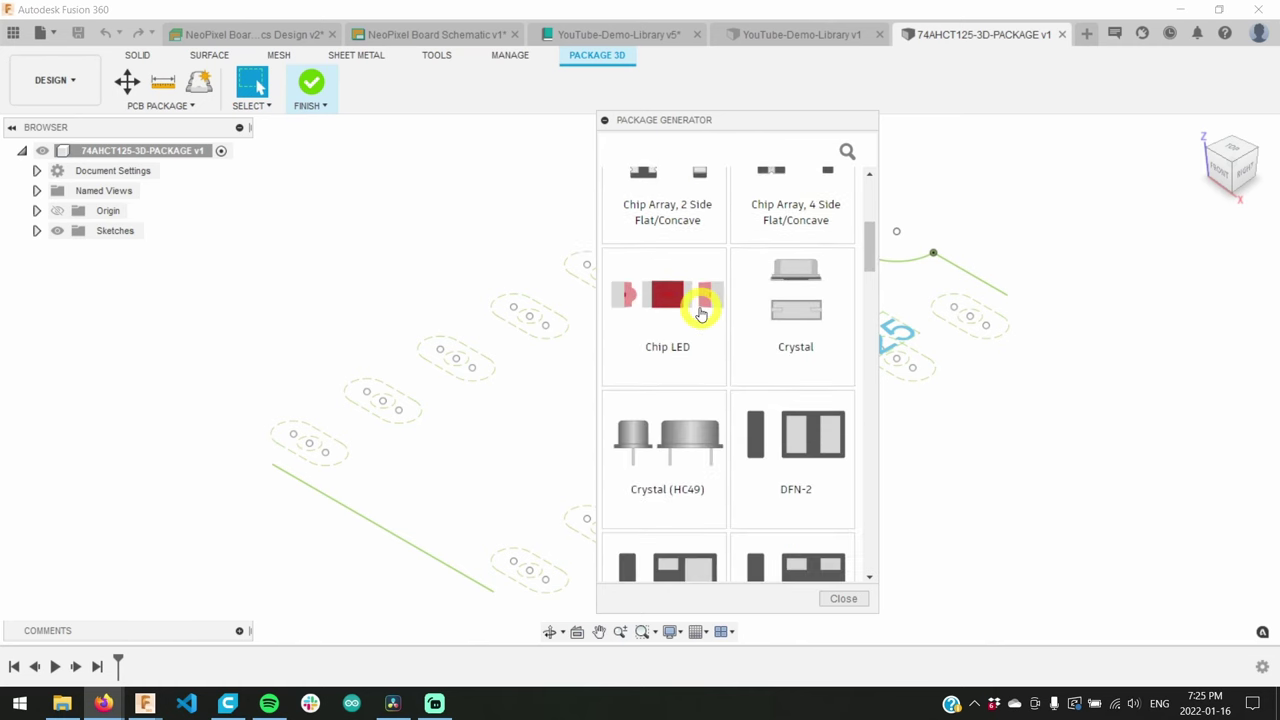
{"action": "scroll", "coordinate": [700, 313], "scroll_direction": "down", "scroll_amount": 1}
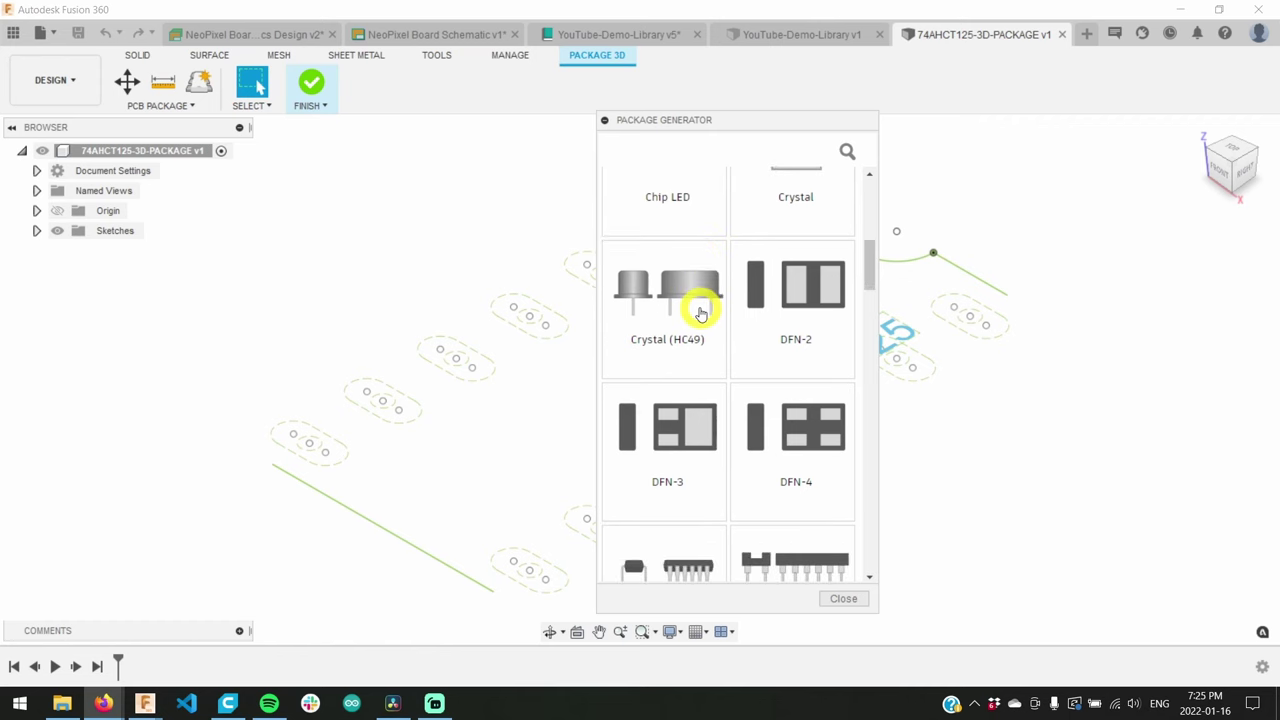
{"action": "scroll", "coordinate": [700, 313], "scroll_direction": "down", "scroll_amount": 1}
{"action": "scroll", "coordinate": [700, 313], "scroll_direction": "down", "scroll_amount": 1}
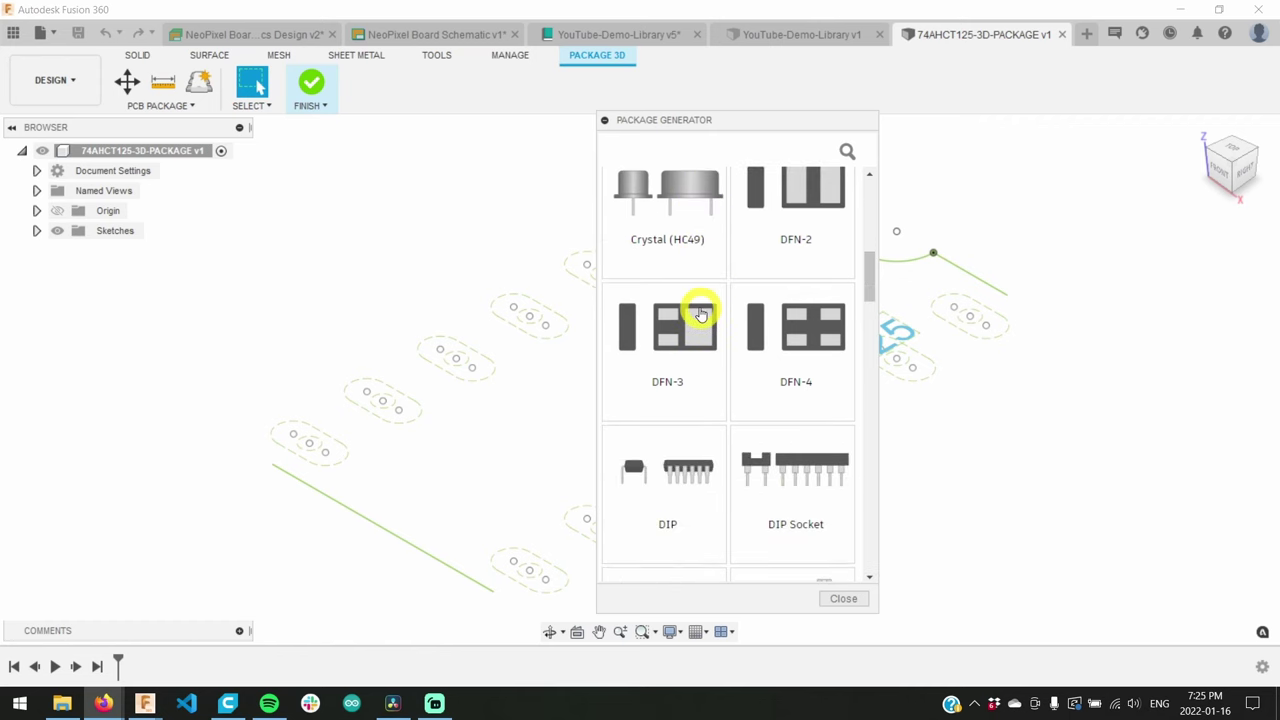
{"action": "scroll", "coordinate": [700, 315], "scroll_direction": "down", "scroll_amount": 2}
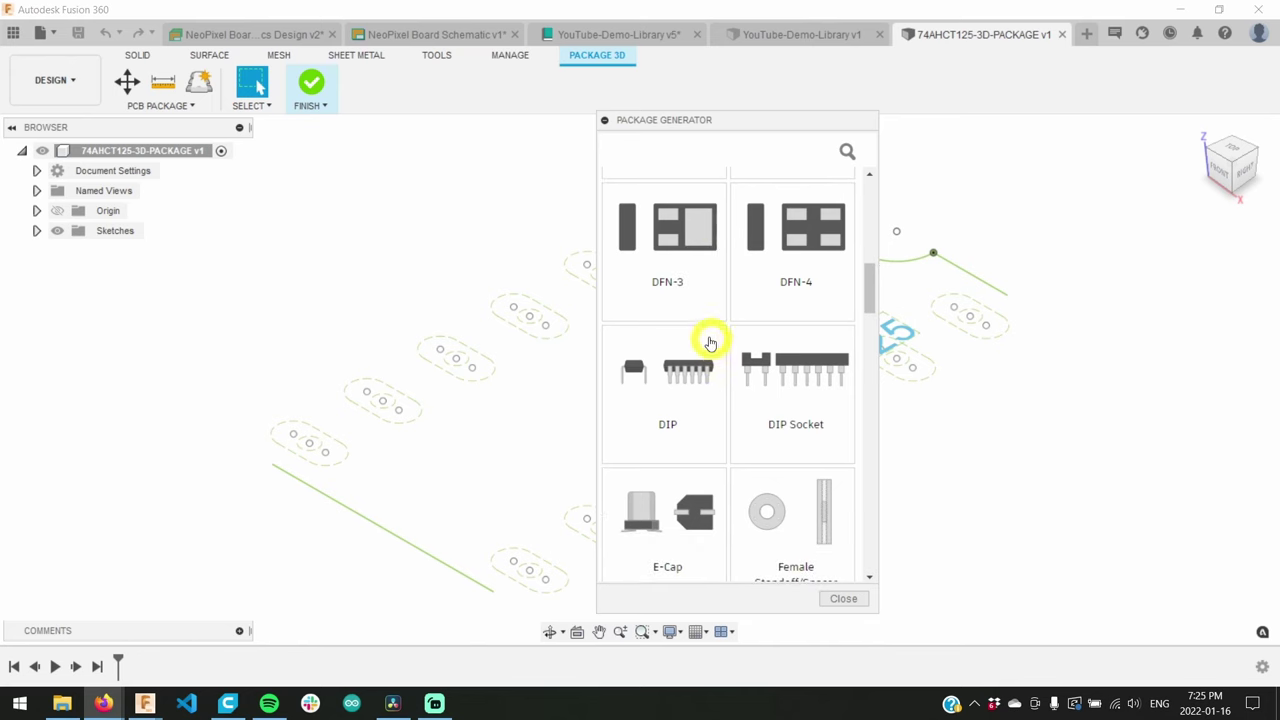
{"action": "left_click", "coordinate": [677, 381]}
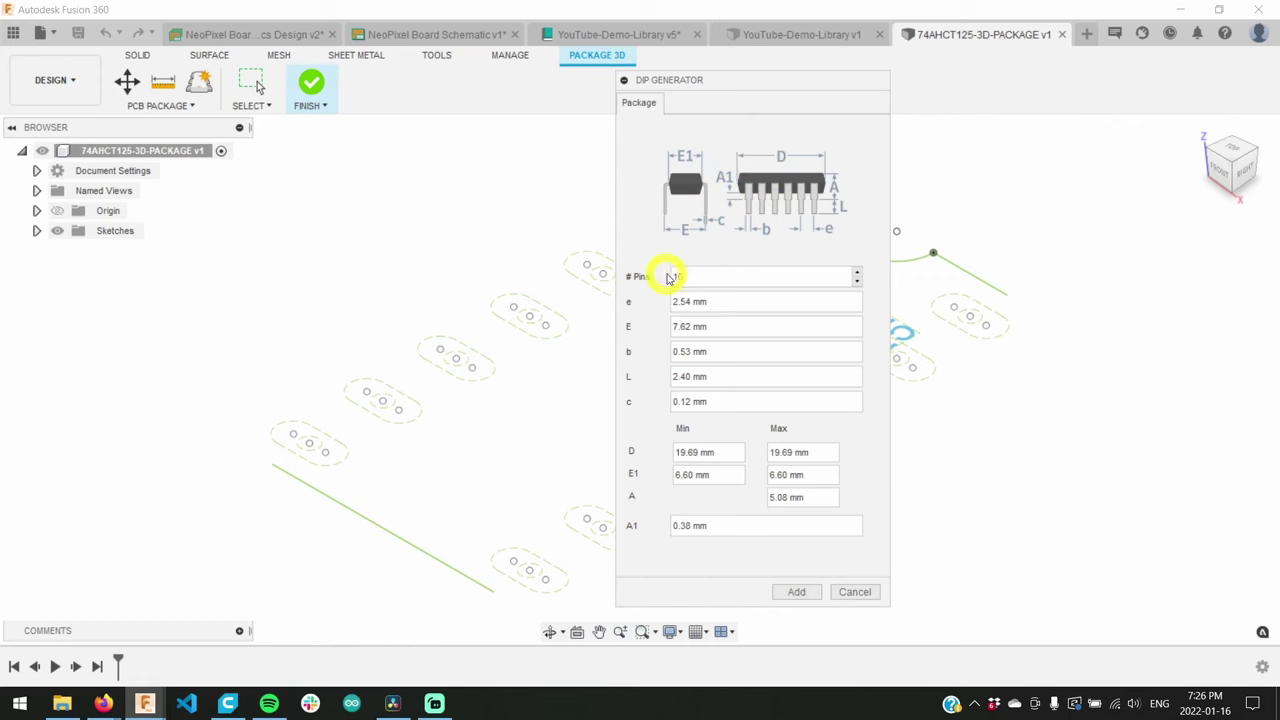
{"action": "left_click_drag", "start_coordinate": [766, 277], "coordinate": [673, 277]}
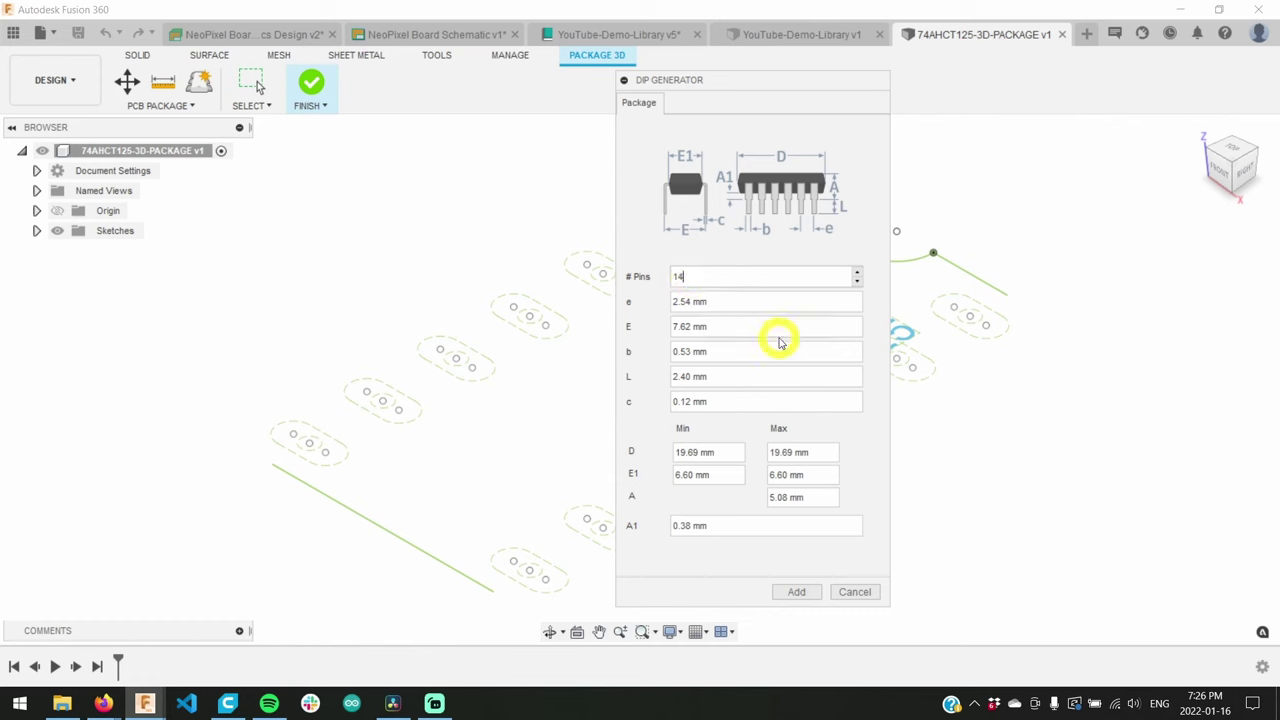
- Switch to the SN74AHCT125 datasheet in Firefox, examine the package drawing and arrange it side by side with Fusion 360's DIP generator
{"action": "key", "text": "alt+Tab"}
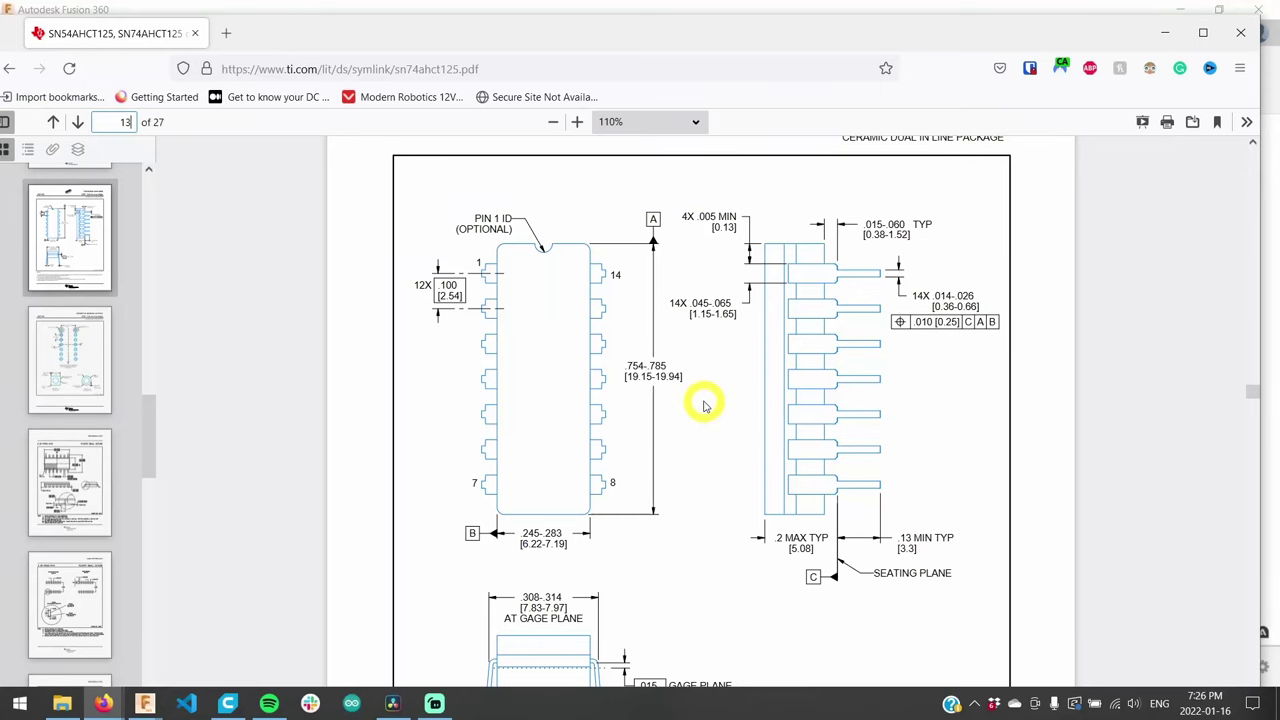
{"action": "scroll", "coordinate": [851, 372], "scroll_direction": "down", "scroll_amount": 4}
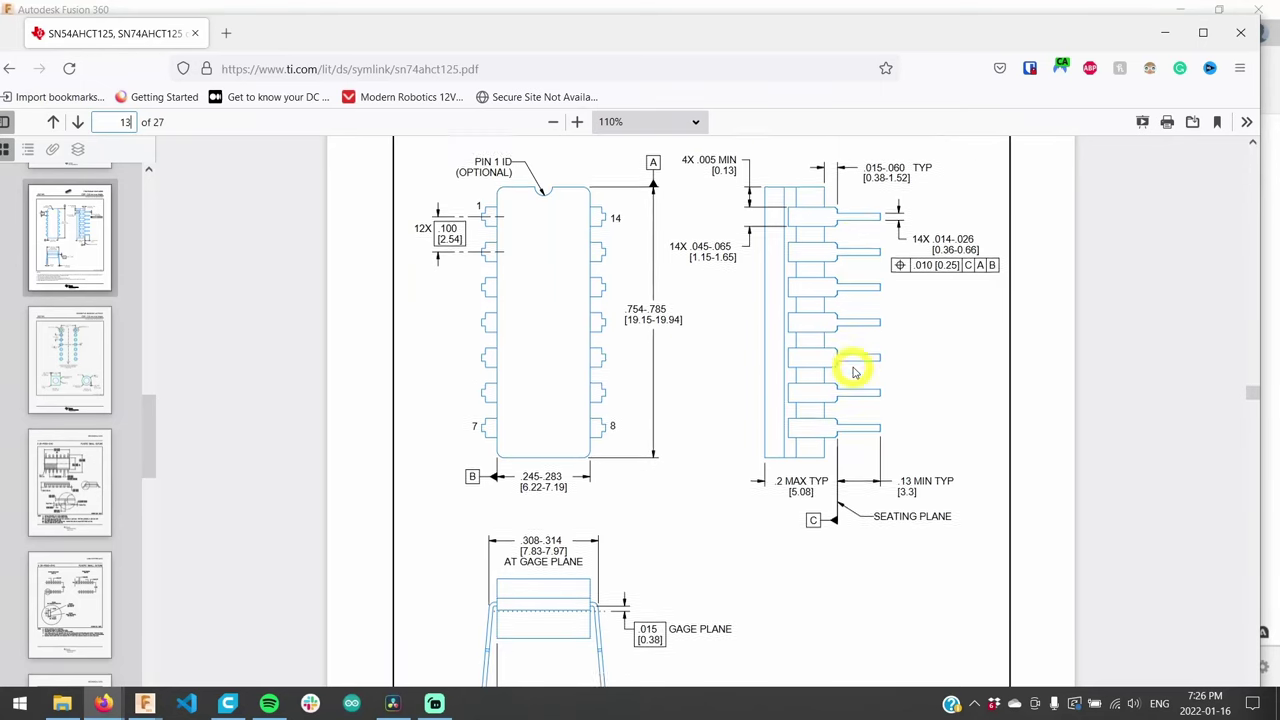
{"action": "scroll", "coordinate": [851, 372], "scroll_direction": "up", "scroll_amount": 4}
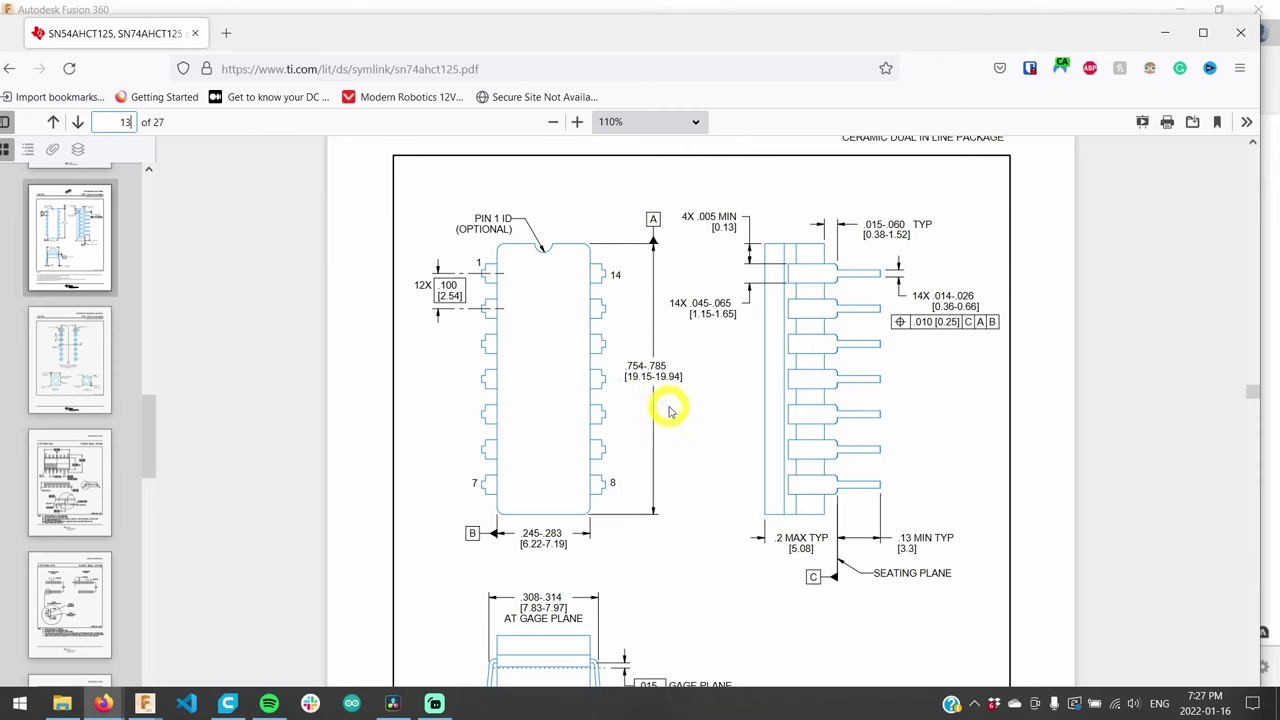
{"action": "left_click_drag", "start_coordinate": [781, 32], "coordinate": [434, 34]}
{"action": "left_click", "coordinate": [1043, 251]}
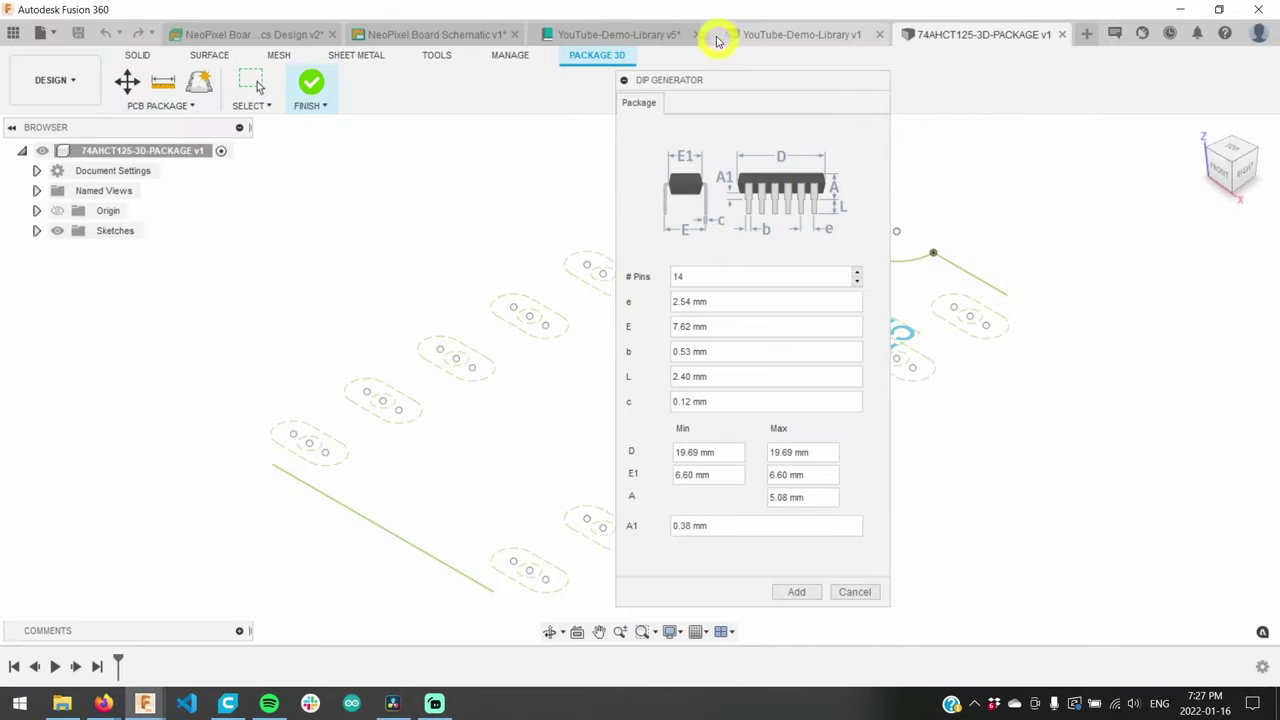
{"action": "left_click_drag", "start_coordinate": [698, 17], "coordinate": [1032, 17]}
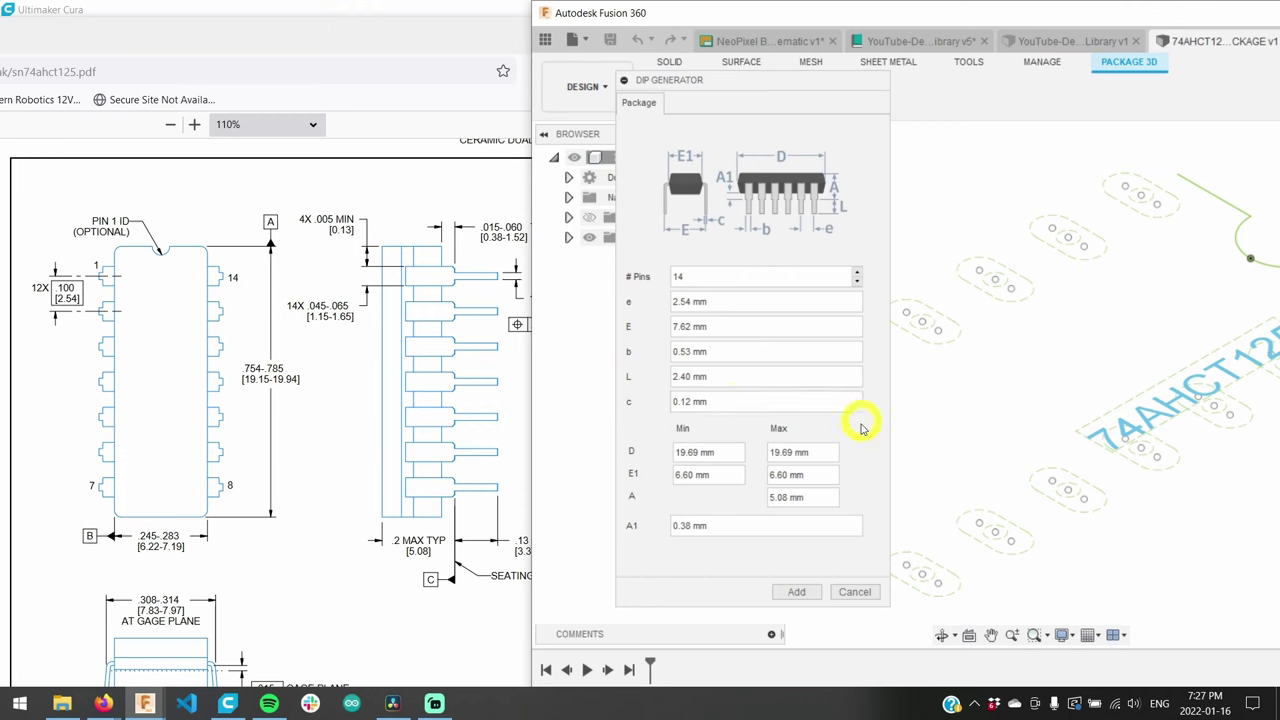
- Add the 14-pin DIP package to the model, maximize the Fusion 360 window and close the package generator
{"action": "left_click", "coordinate": [803, 592]}
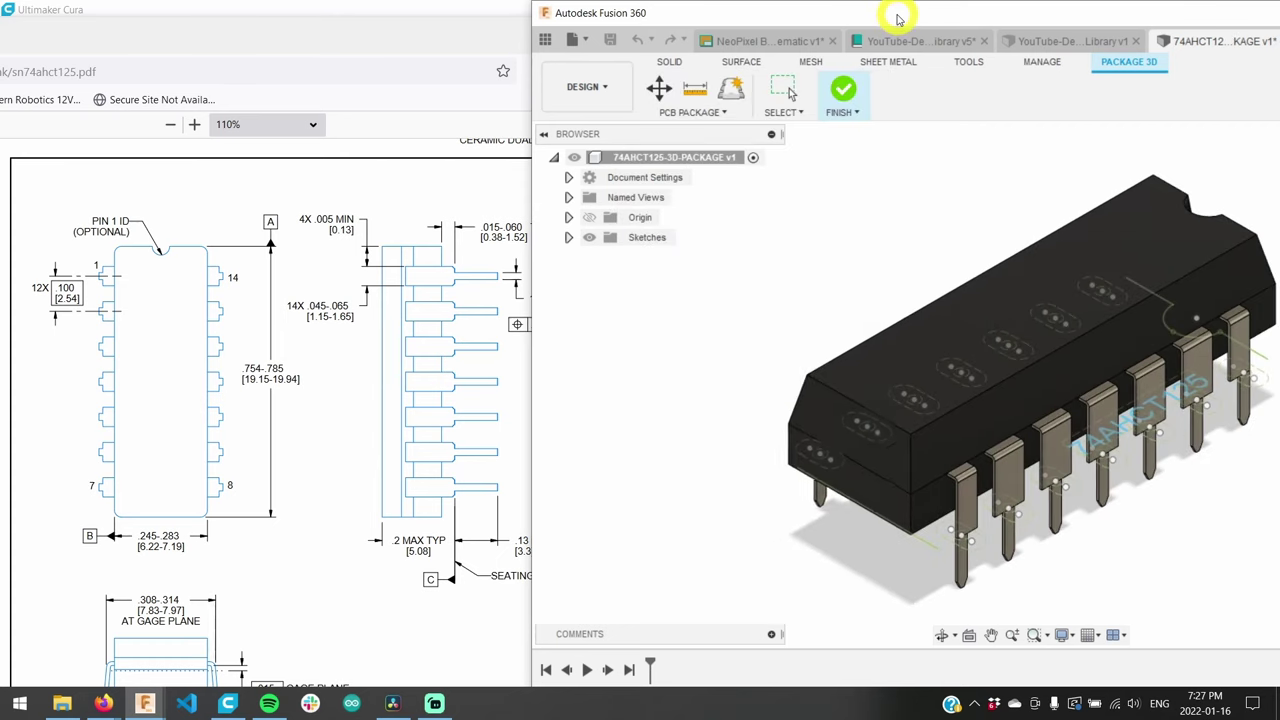
{"action": "double_click", "coordinate": [897, 18]}
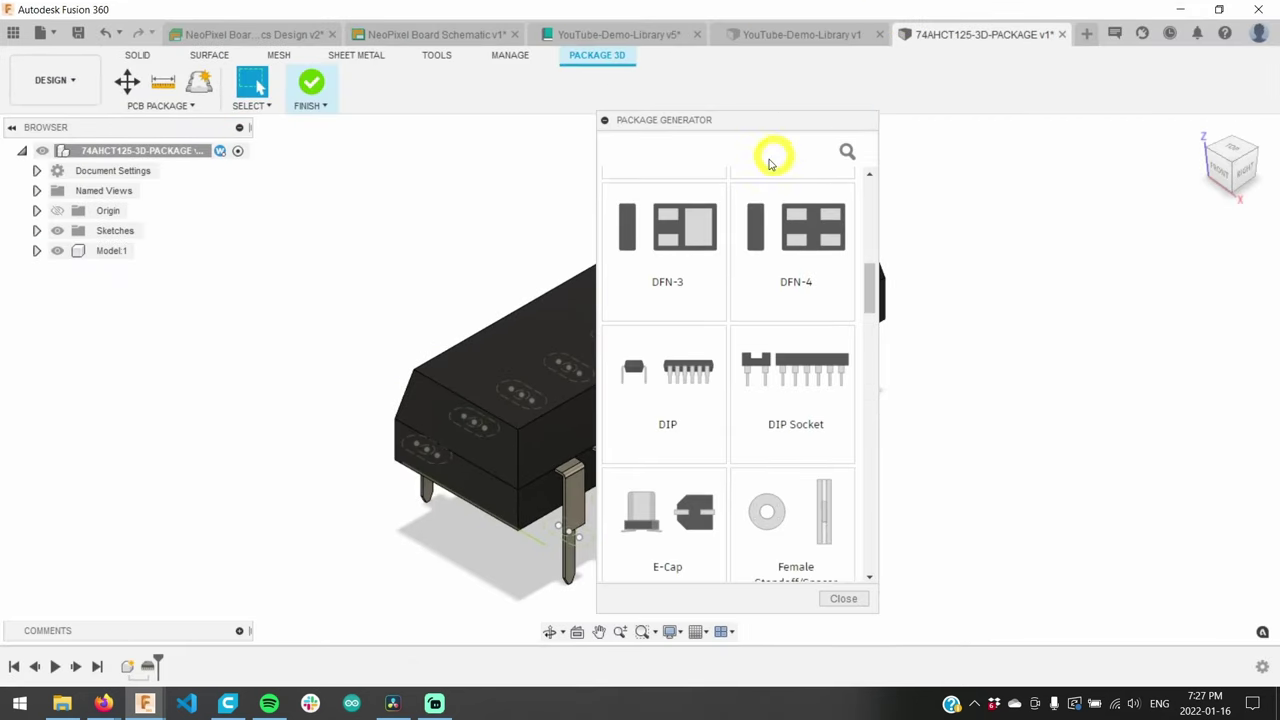
{"action": "left_click", "coordinate": [840, 599]}
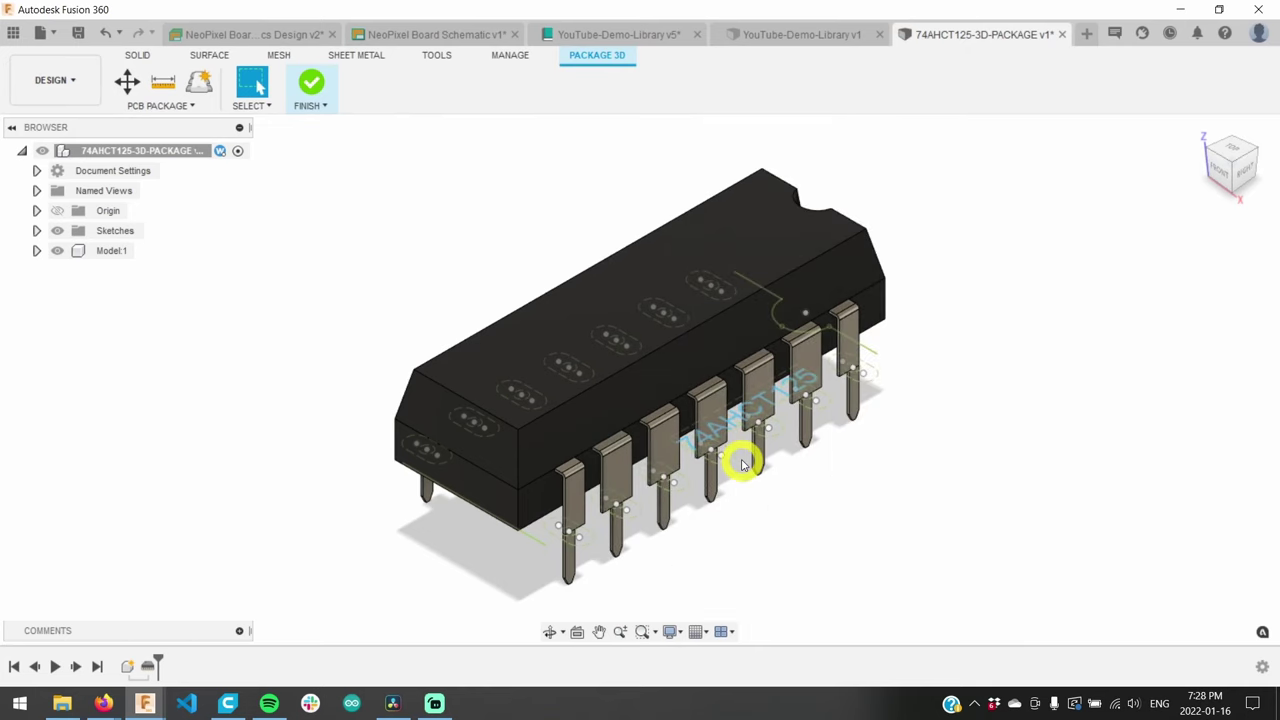
- Examine up close how the package's pins line up with the footprint's pad holes and outlines
{"action": "middle_click_drag", "start_coordinate": [734, 457], "coordinate": [744, 437]}
{"action": "scroll", "coordinate": [700, 350], "scroll_direction": "up", "scroll_amount": 3}
{"action": "mouse_move", "coordinate": [680, 286]}
{"action": "middle_mouse_down", "text": "shift"}
{"action": "mouse_move", "coordinate": [749, 289]}
{"action": "mouse_move", "coordinate": [991, 423]}
{"action": "mouse_move", "coordinate": [1195, 45]}
{"action": "mouse_move", "coordinate": [1094, 23]}
{"action": "mouse_move", "coordinate": [1034, 46]}
{"action": "mouse_move", "coordinate": [1000, 106]}
{"action": "mouse_move", "coordinate": [1008, 137]}
{"action": "mouse_move", "coordinate": [1169, 157]}
{"action": "mouse_move", "coordinate": [663, 457]}
{"action": "middle_mouse_up", "text": "shift"}
{"action": "scroll", "coordinate": [658, 462], "scroll_direction": "up", "scroll_amount": 2}
{"action": "scroll", "coordinate": [658, 462], "scroll_direction": "up", "scroll_amount": 5}
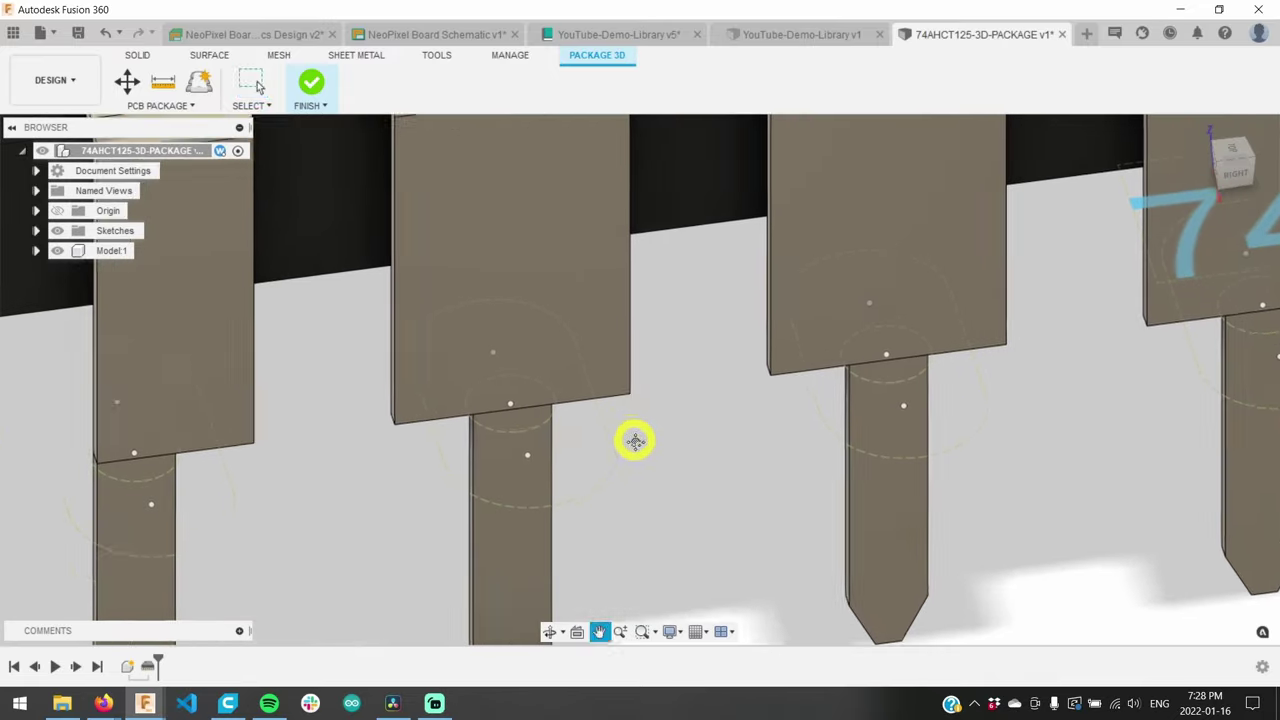
{"action": "scroll", "coordinate": [629, 449], "scroll_direction": "up", "scroll_amount": 2}
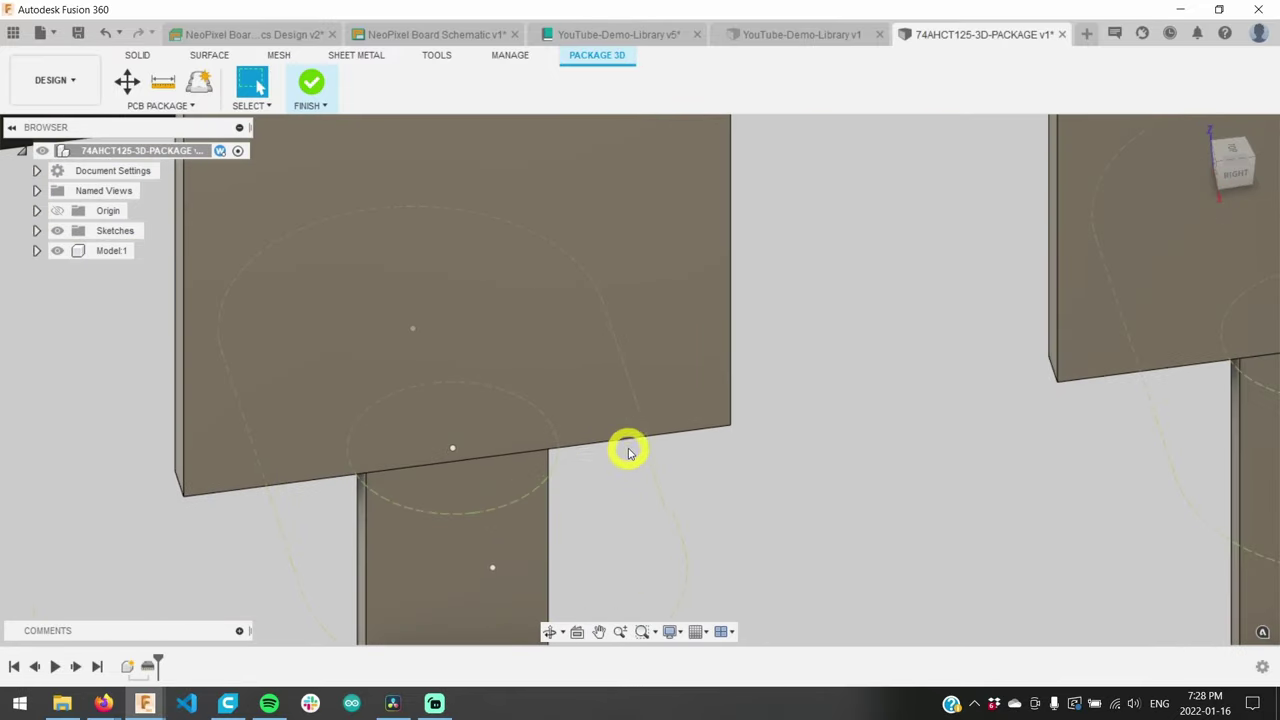
{"action": "middle_click_drag", "start_coordinate": [629, 449], "coordinate": [642, 505]}
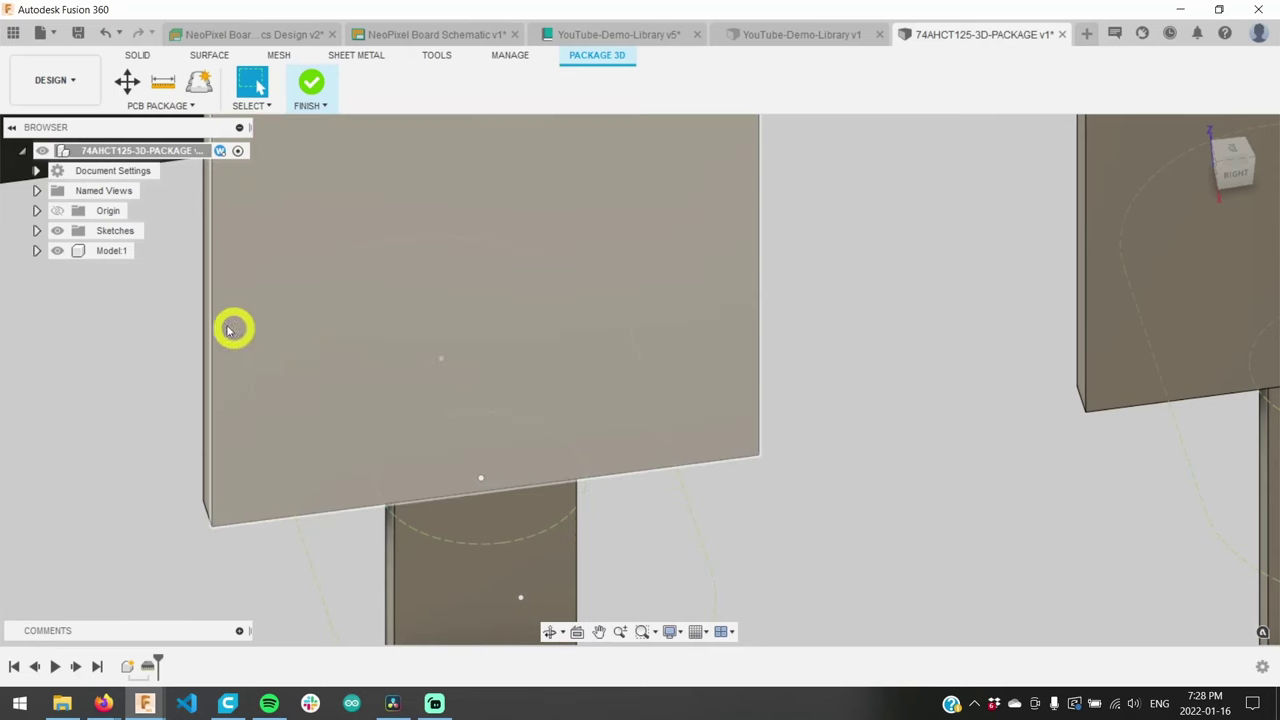
{"action": "scroll", "coordinate": [151, 320], "scroll_direction": "down", "scroll_amount": 5}
{"action": "scroll", "coordinate": [640, 465], "scroll_direction": "up", "scroll_amount": 2}
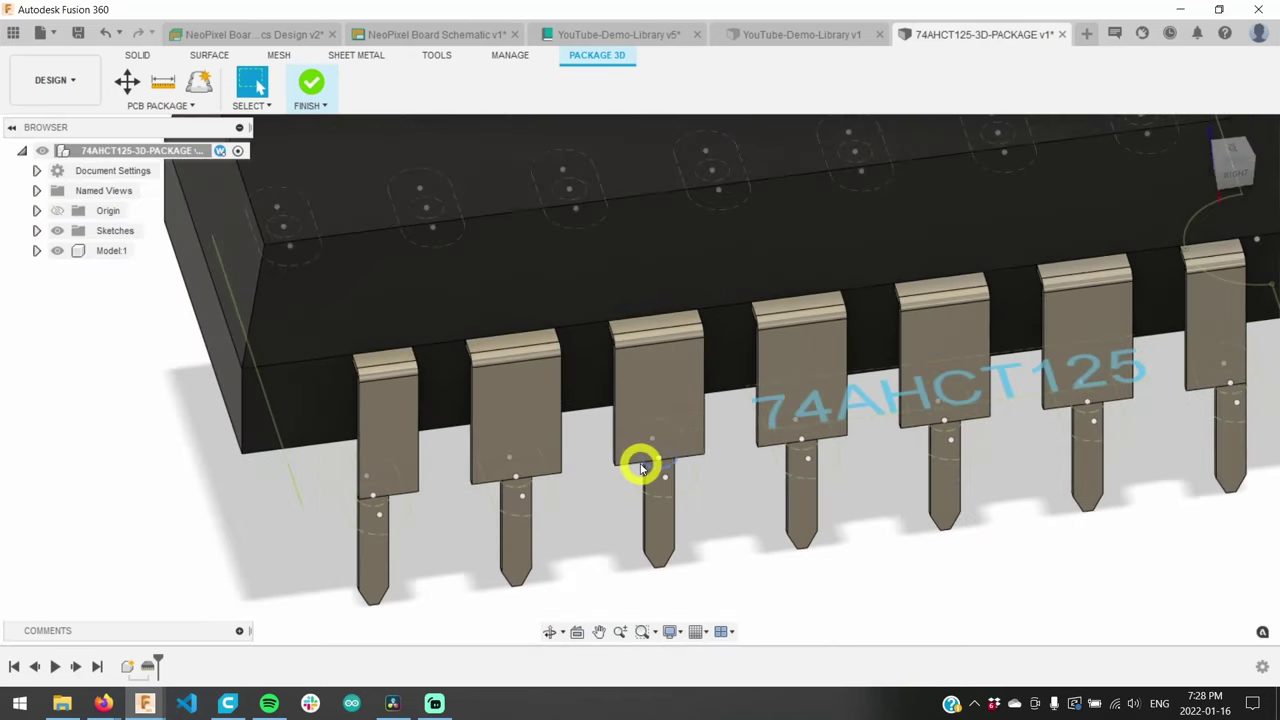
{"action": "scroll", "coordinate": [641, 466], "scroll_direction": "down", "scroll_amount": 2}
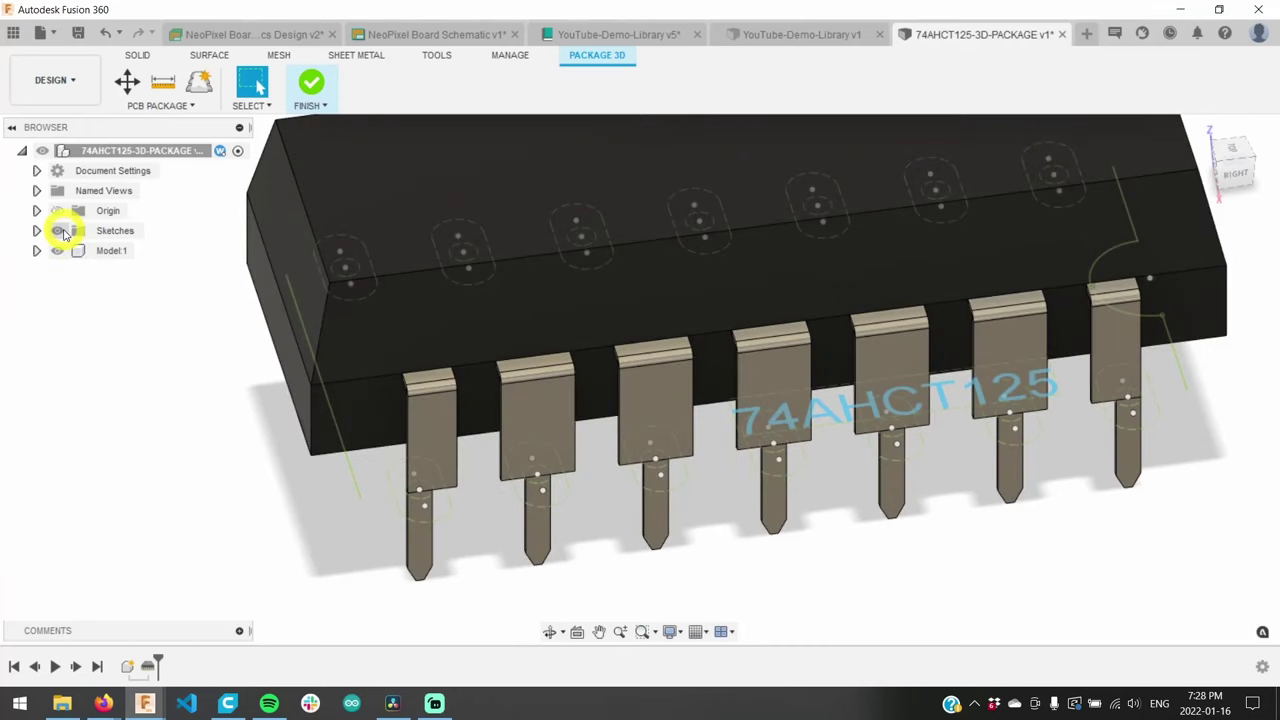
- Hide all sketches so only the DIP package body and pins are displayed
{"action": "left_click", "coordinate": [60, 232]}
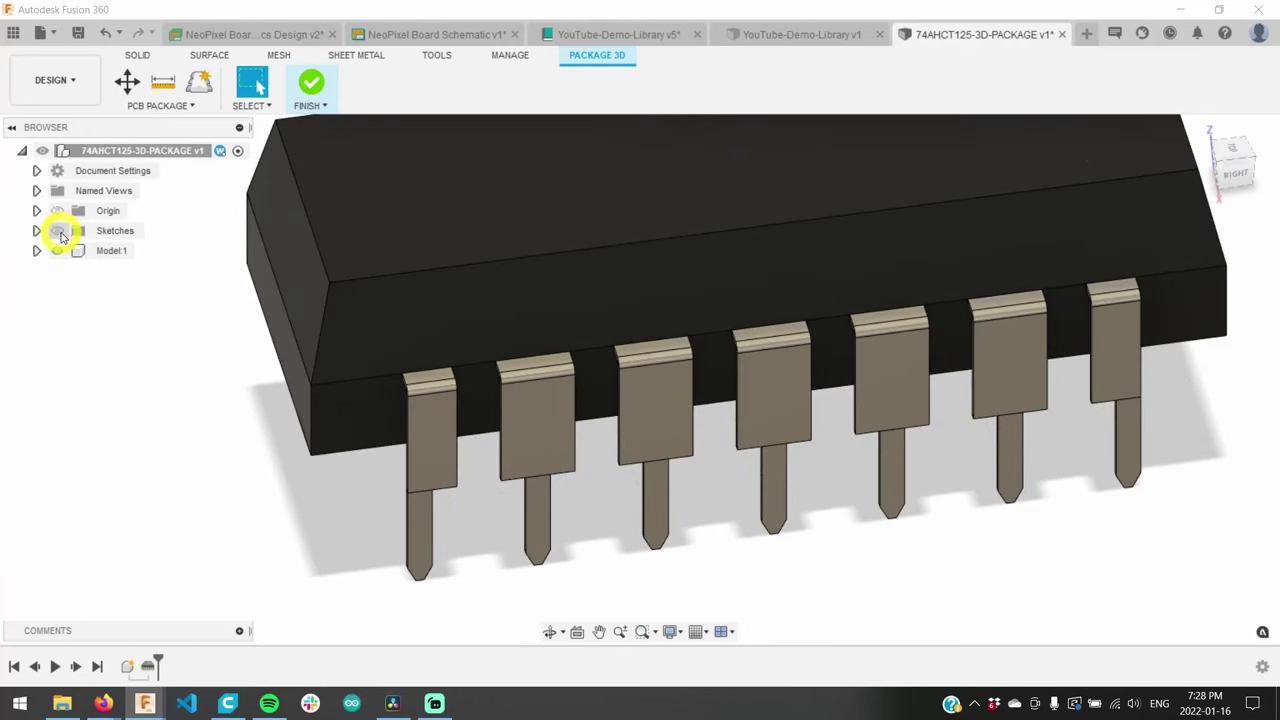
{"action": "scroll", "coordinate": [780, 466], "scroll_direction": "down", "scroll_amount": 4}
{"action": "scroll", "coordinate": [786, 430], "scroll_direction": "down", "scroll_amount": 3}
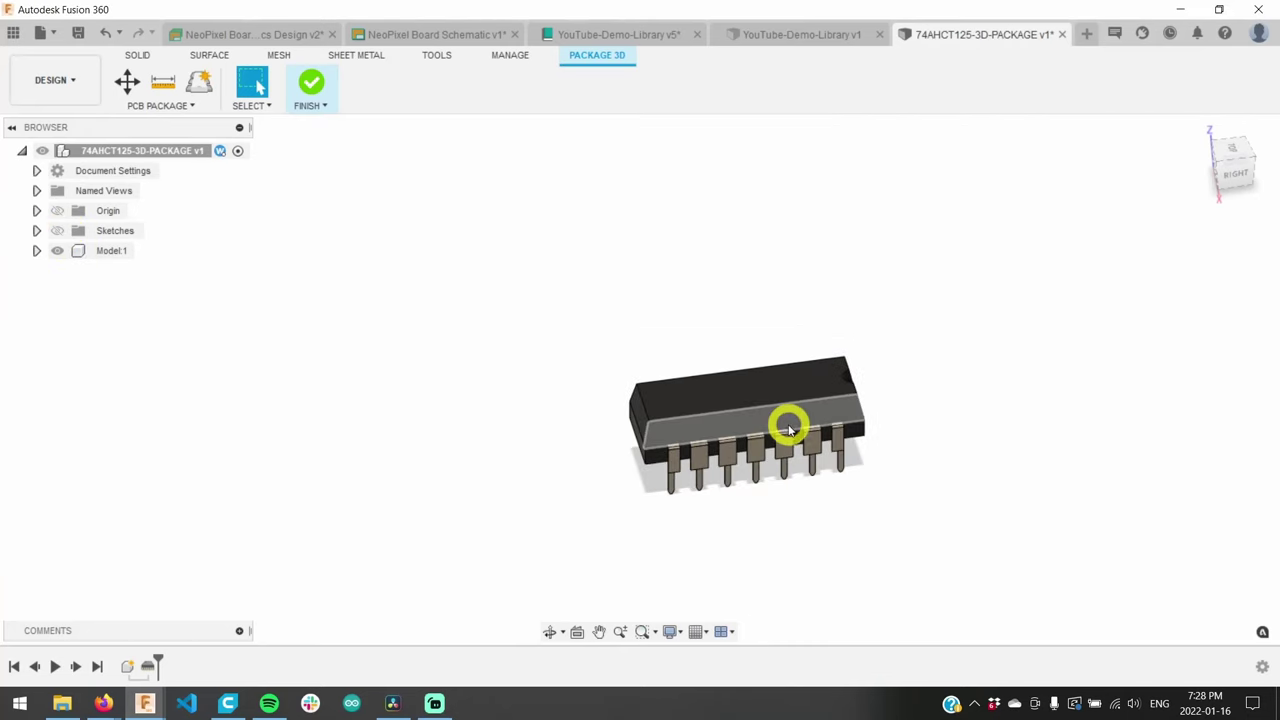
{"action": "mouse_move", "coordinate": [983, 109]}
{"action": "middle_mouse_down", "text": "shift"}
{"action": "mouse_move", "coordinate": [1271, 160]}
{"action": "mouse_move", "coordinate": [157, 134]}
{"action": "mouse_move", "coordinate": [174, 151]}
{"action": "mouse_move", "coordinate": [1194, 157]}
{"action": "middle_mouse_up", "text": "shift"}
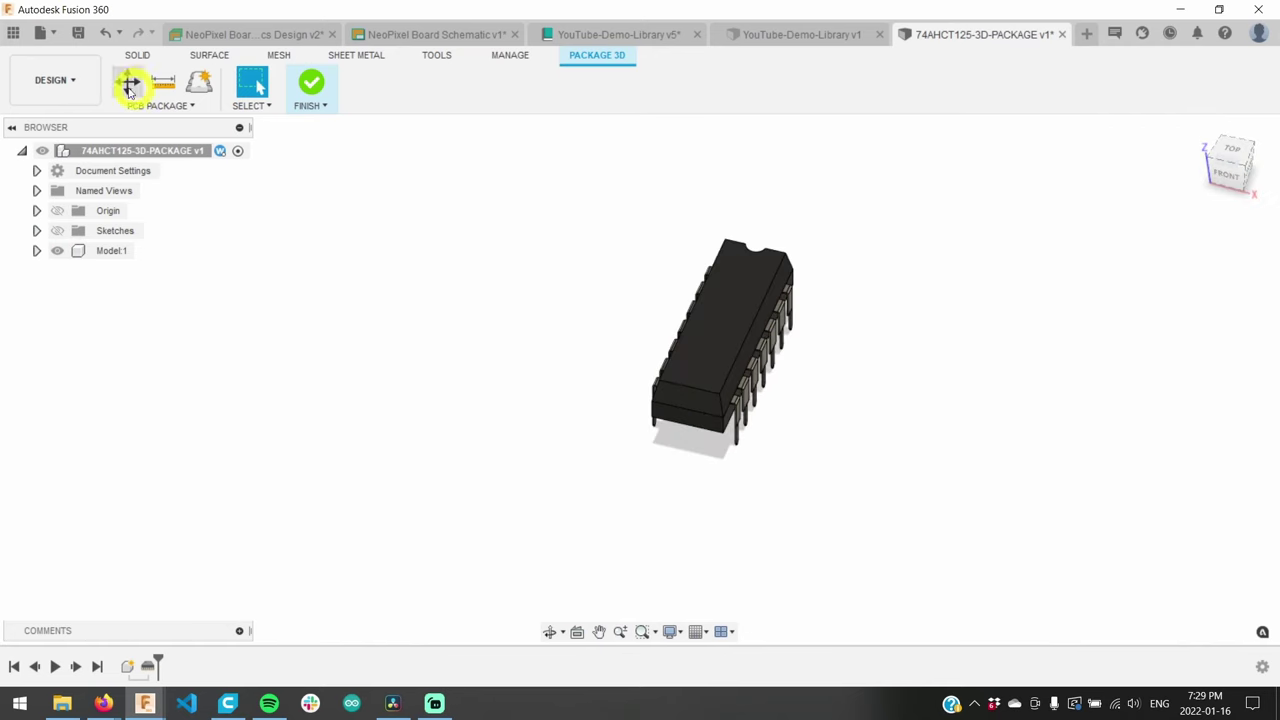
- Save the 3D package with the version description User Saved and finish the package editing
{"action": "left_click", "coordinate": [77, 33]}
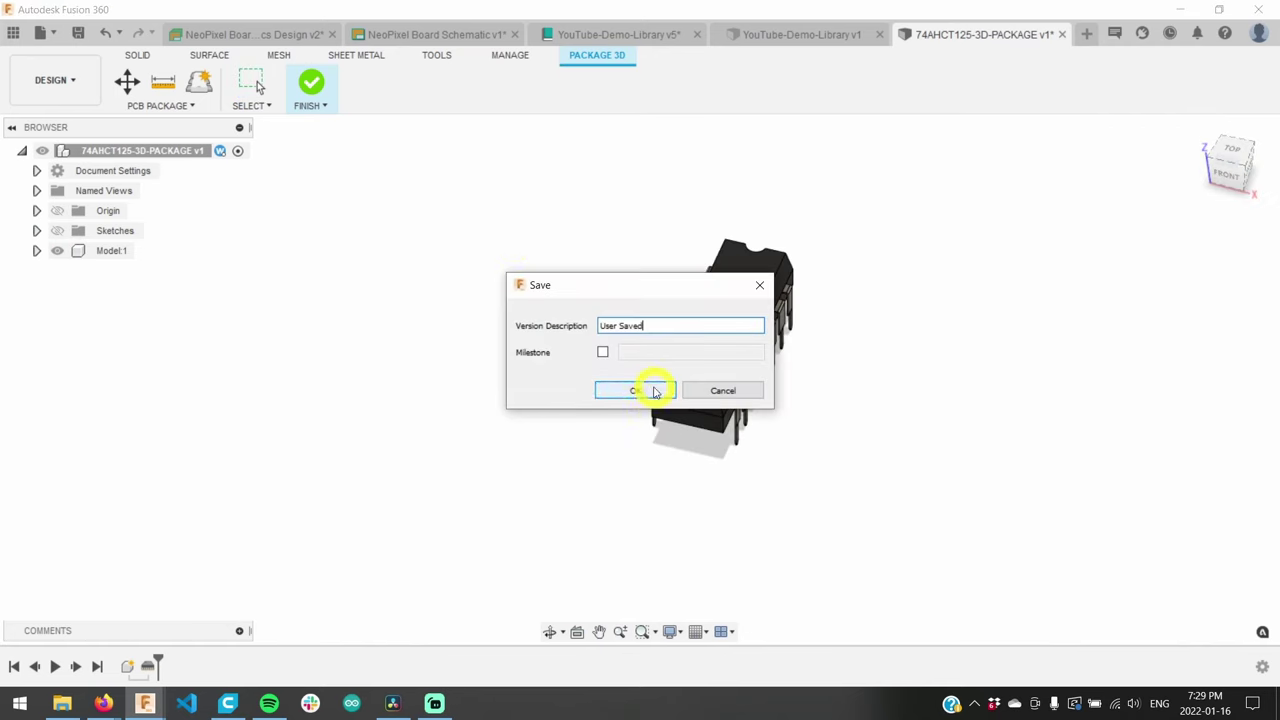
{"action": "left_click", "coordinate": [640, 389]}
{"action": "left_click", "coordinate": [308, 82]}
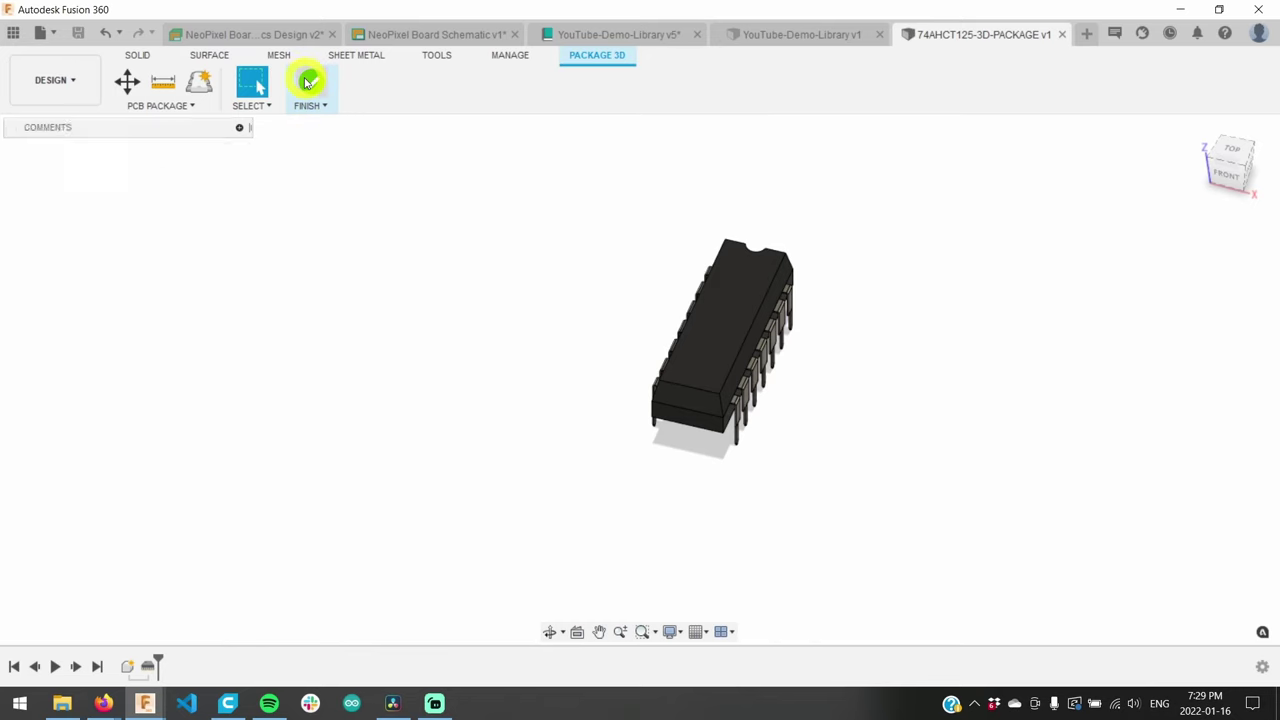
- Check the 74AHCT125-3D-PACKAGE details under 74AHCT125-FOOTPRINT in the library's footprints
{"action": "left_click", "coordinate": [199, 178]}
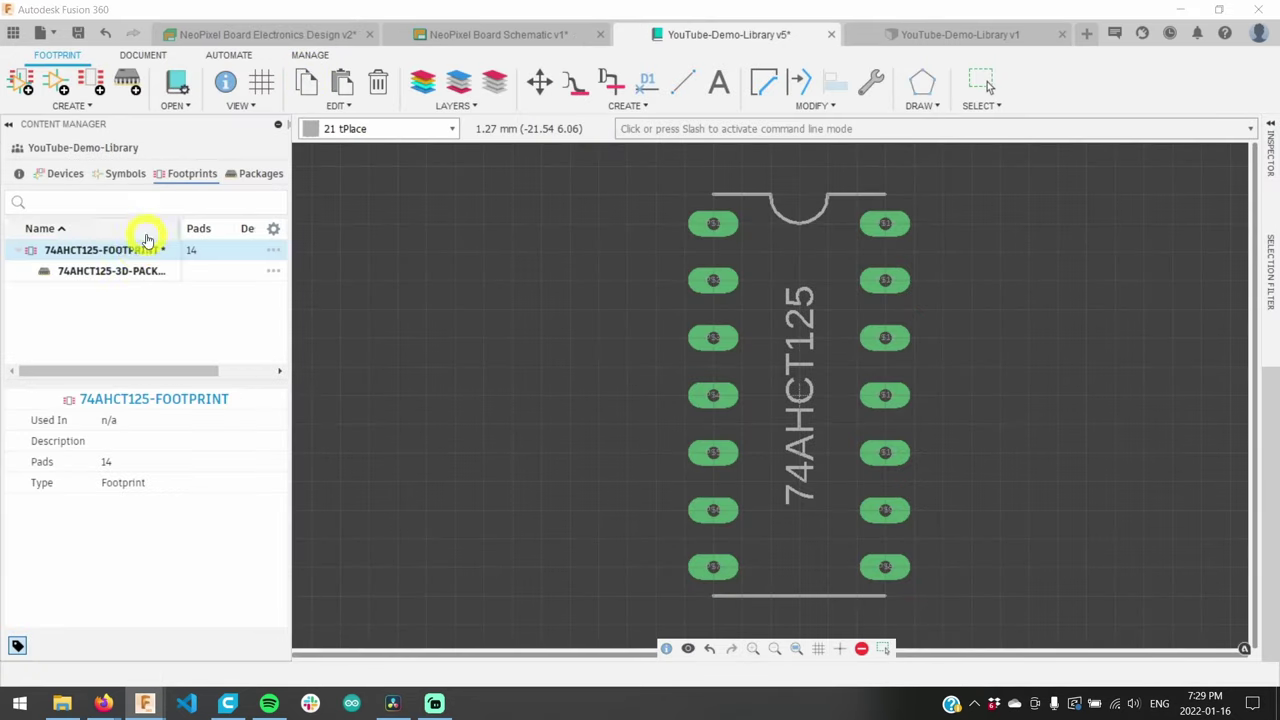
{"action": "left_click", "coordinate": [92, 271]}
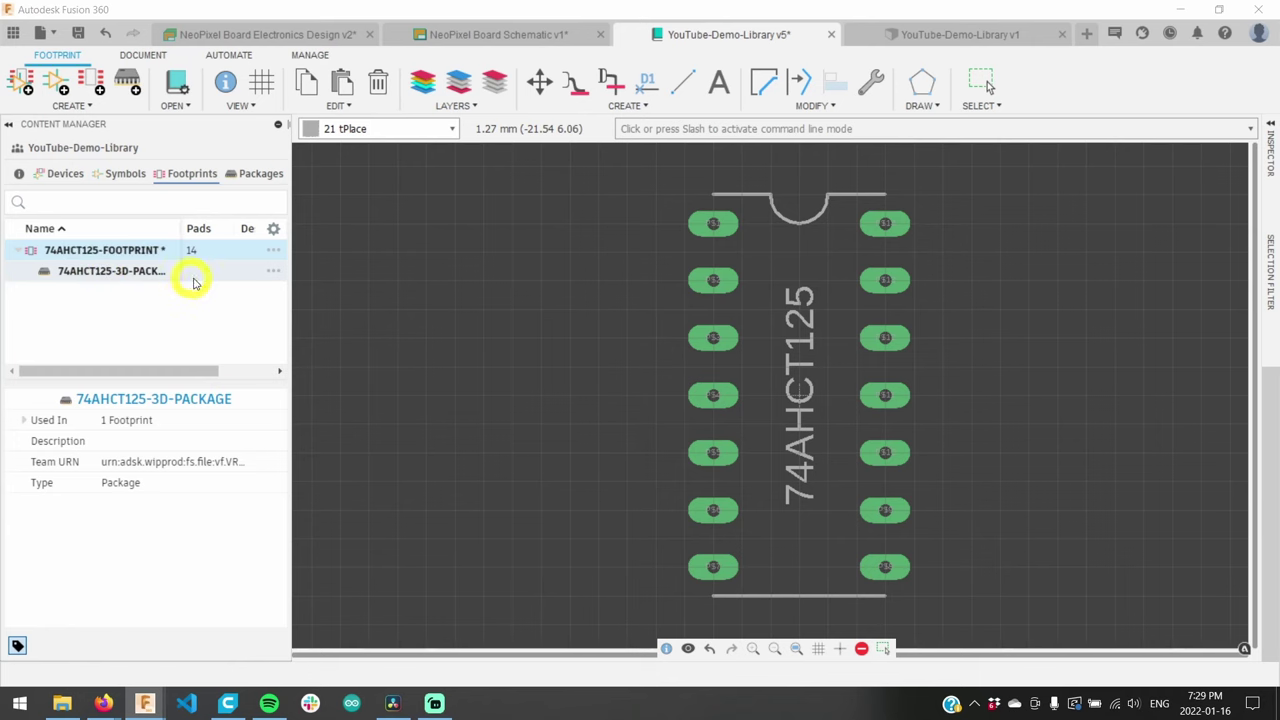
{"action": "key", "text": "g"}
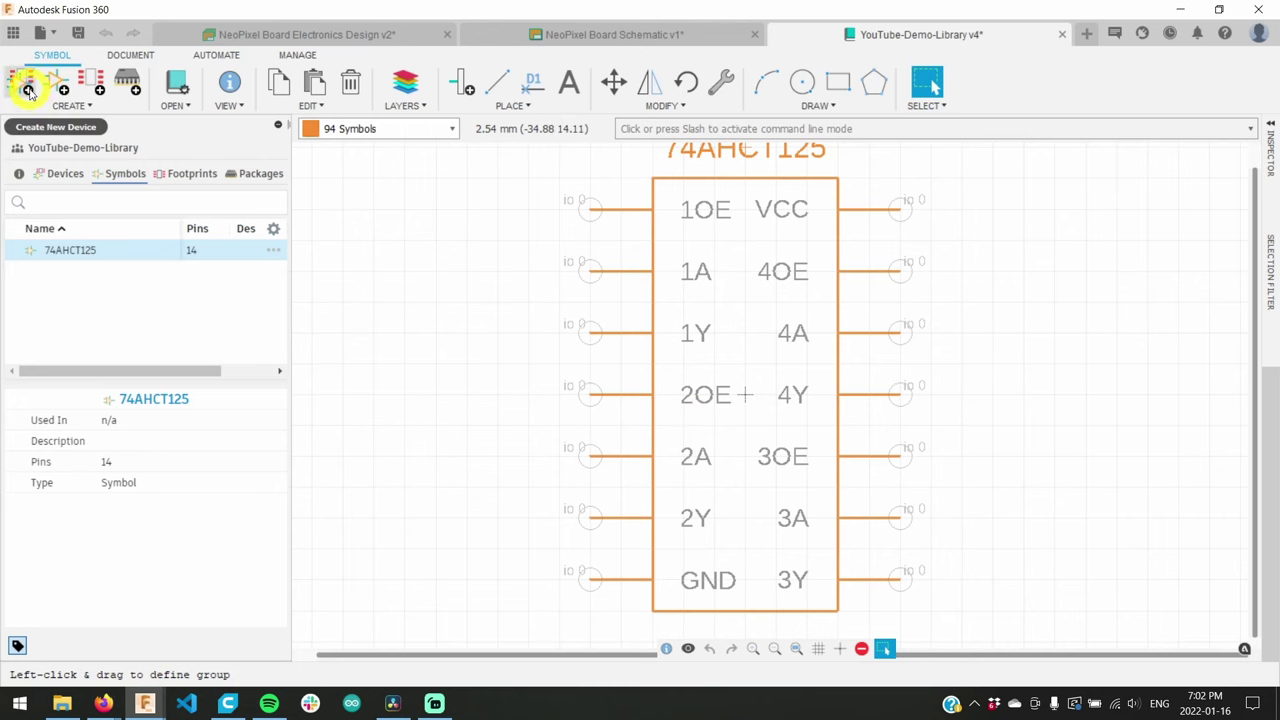
- Create a new library device named 74AHCT125 and enlarge its footprint list and preview areas
{"action": "left_click", "coordinate": [29, 91]}
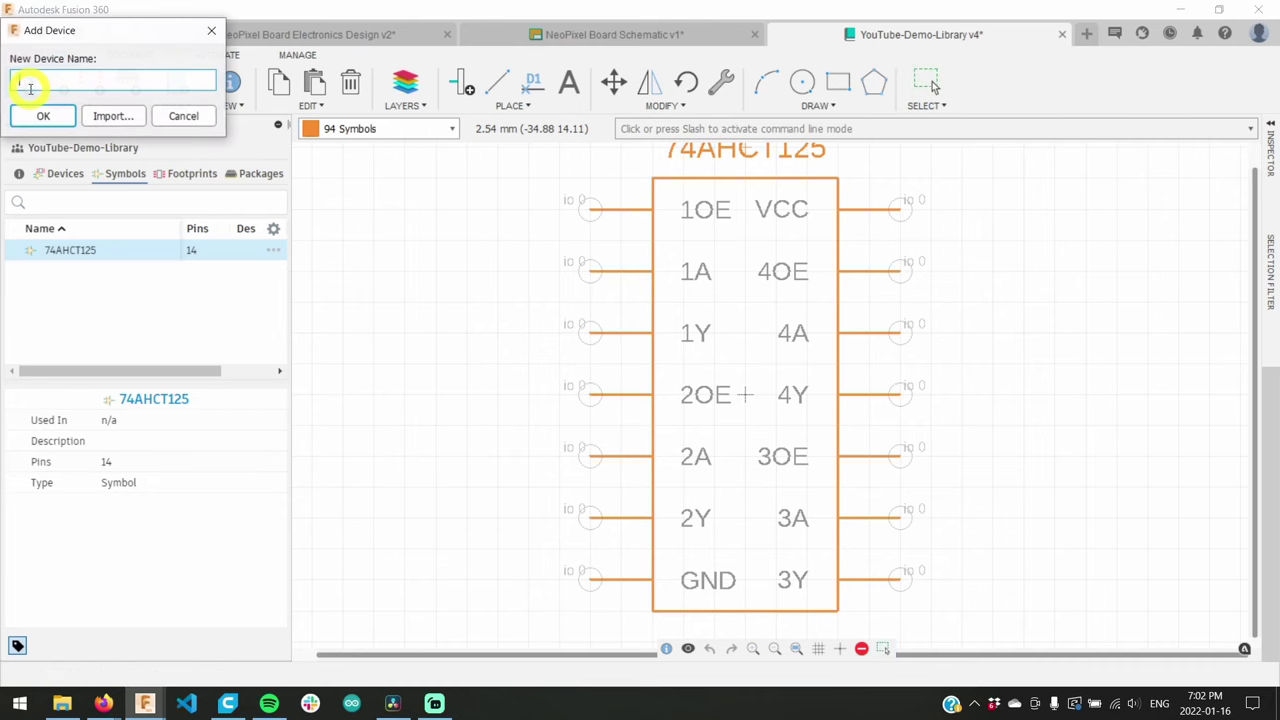
{"action": "type", "text": "74AHCT125"}
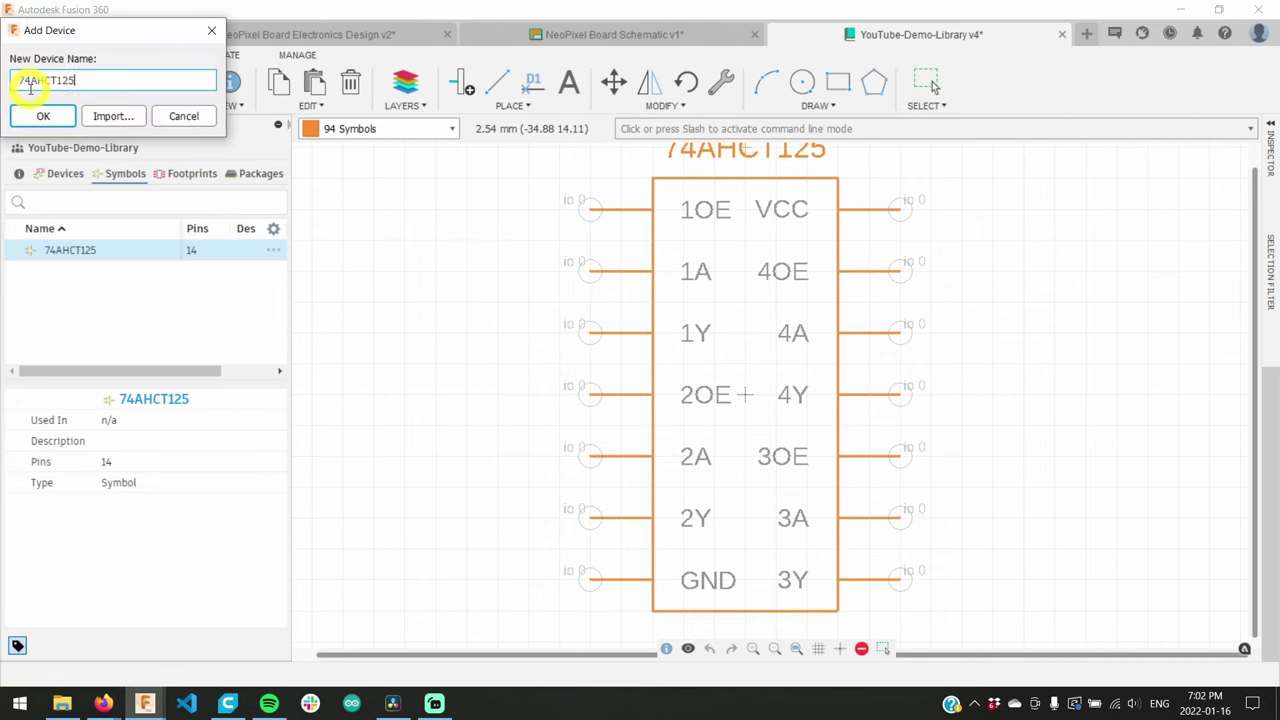
{"action": "left_click", "coordinate": [30, 112]}
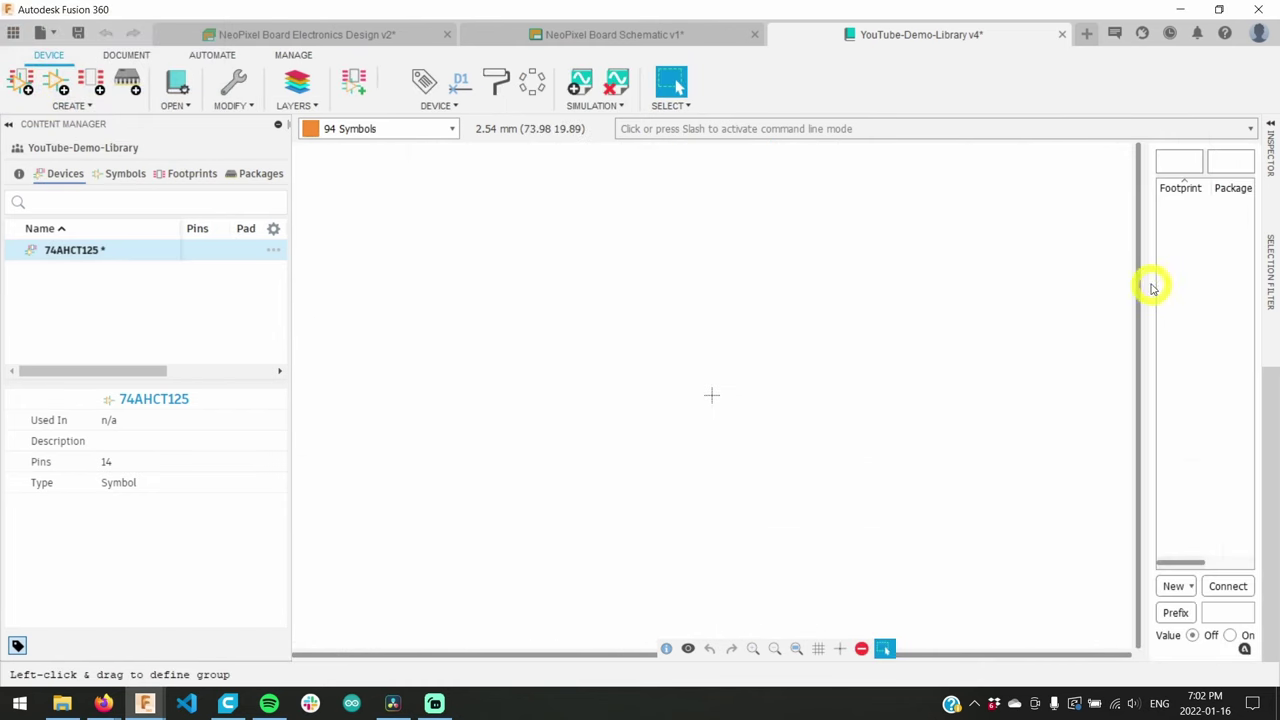
{"action": "left_click_drag", "start_coordinate": [1146, 286], "coordinate": [886, 308]}
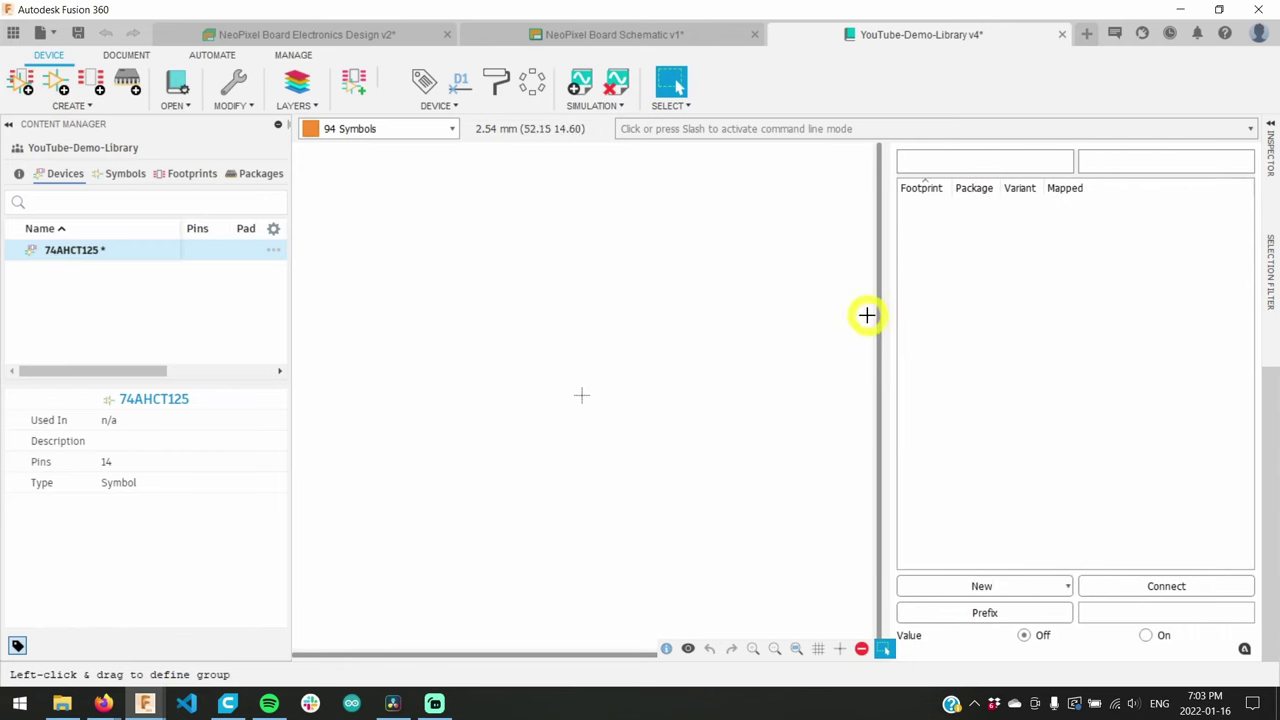
{"action": "left_click_drag", "start_coordinate": [1063, 172], "coordinate": [1035, 349]}
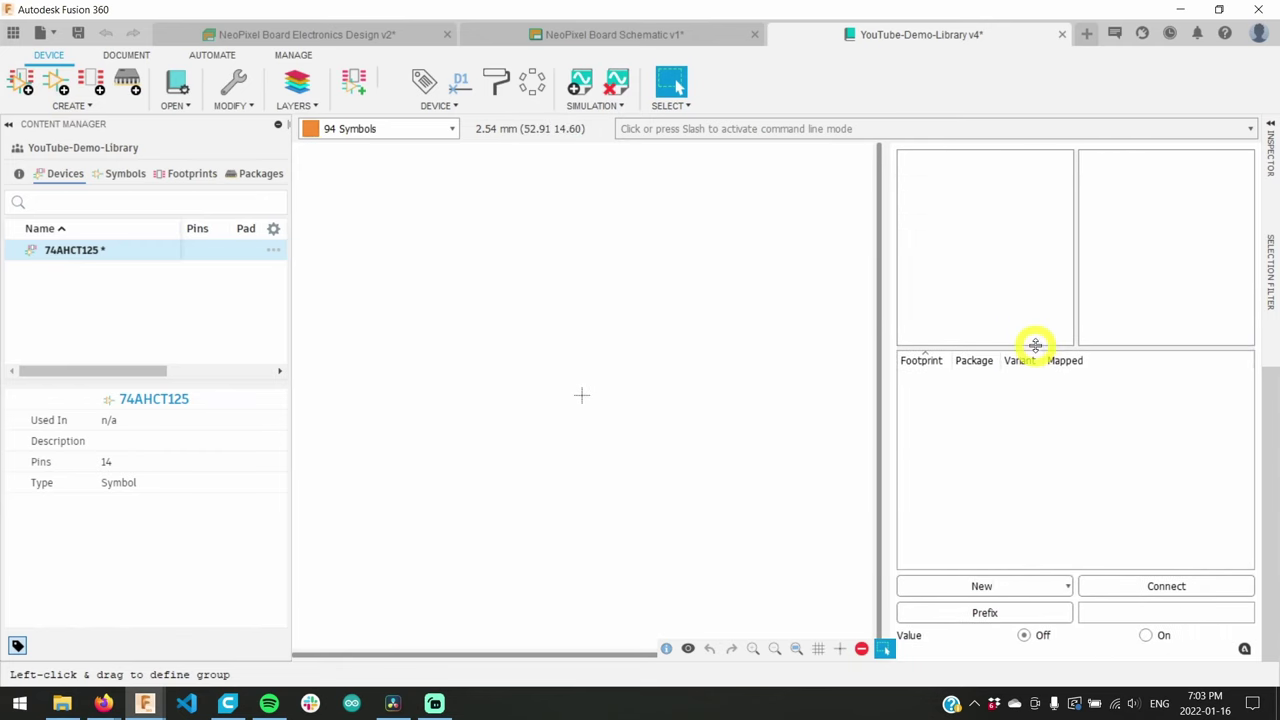
- Place the 74AHCT125 symbol at the device's origin and assign it the 74AHCT125-FOOTPRINT variant with its 3D package, leaving the variant unnamed
{"action": "left_click", "coordinate": [348, 86]}
{"action": "left_click", "coordinate": [72, 64]}
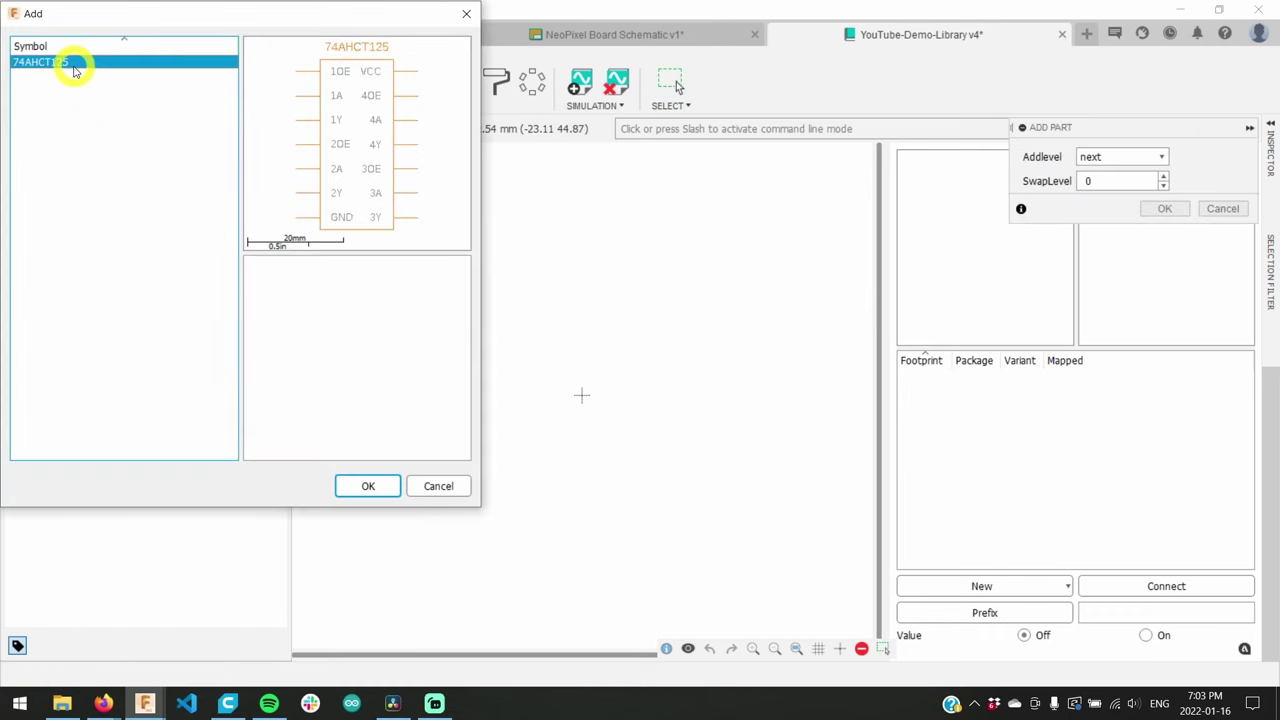
{"action": "left_click", "coordinate": [367, 487]}
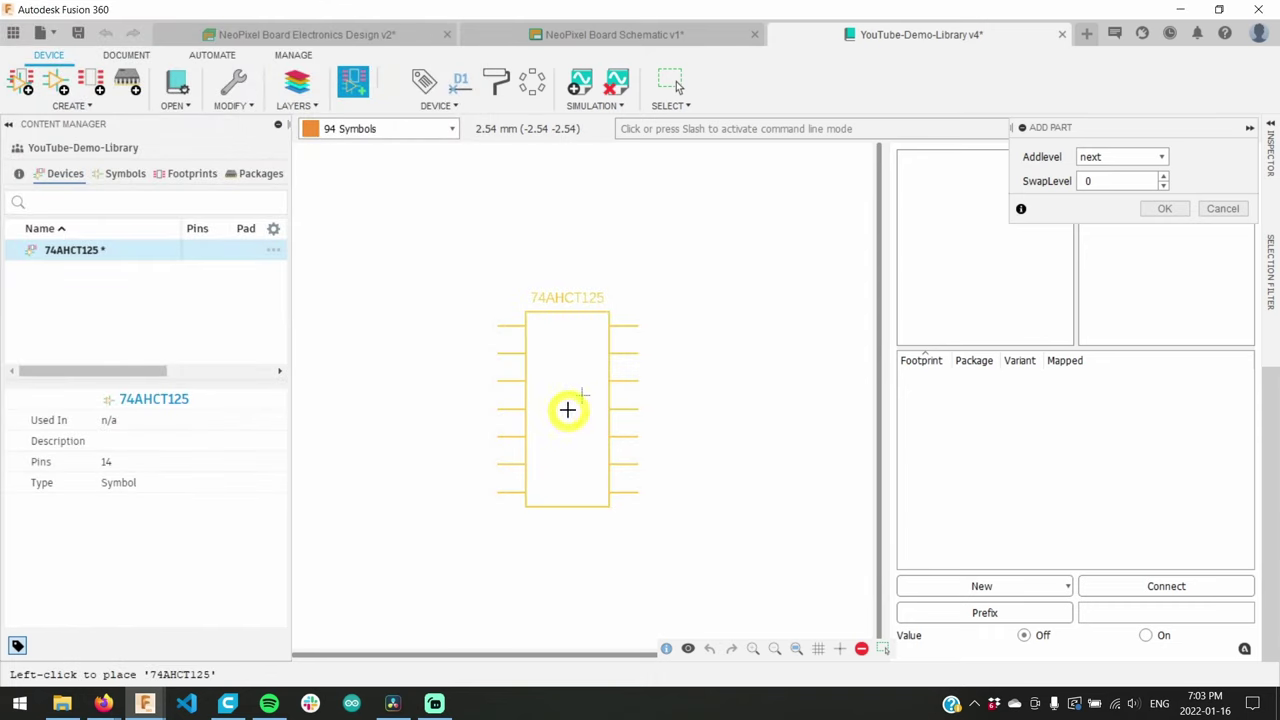
{"action": "left_click", "coordinate": [582, 394]}
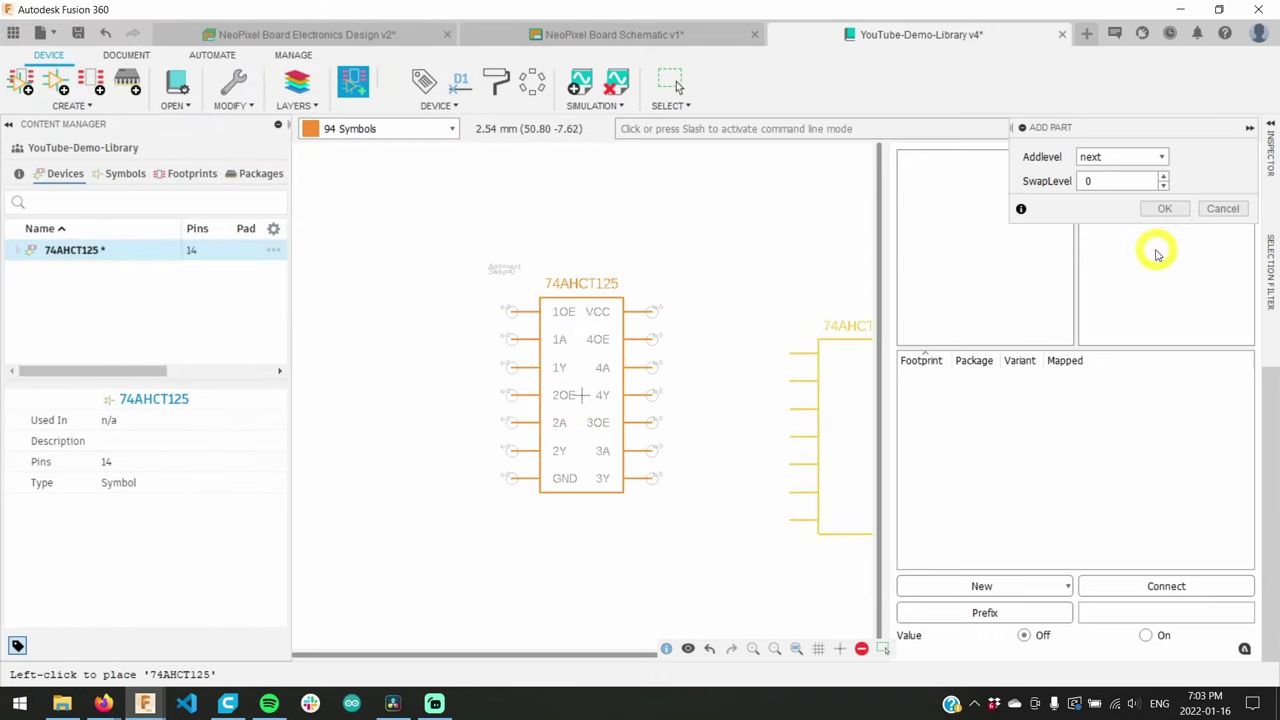
{"action": "left_click", "coordinate": [1165, 210]}
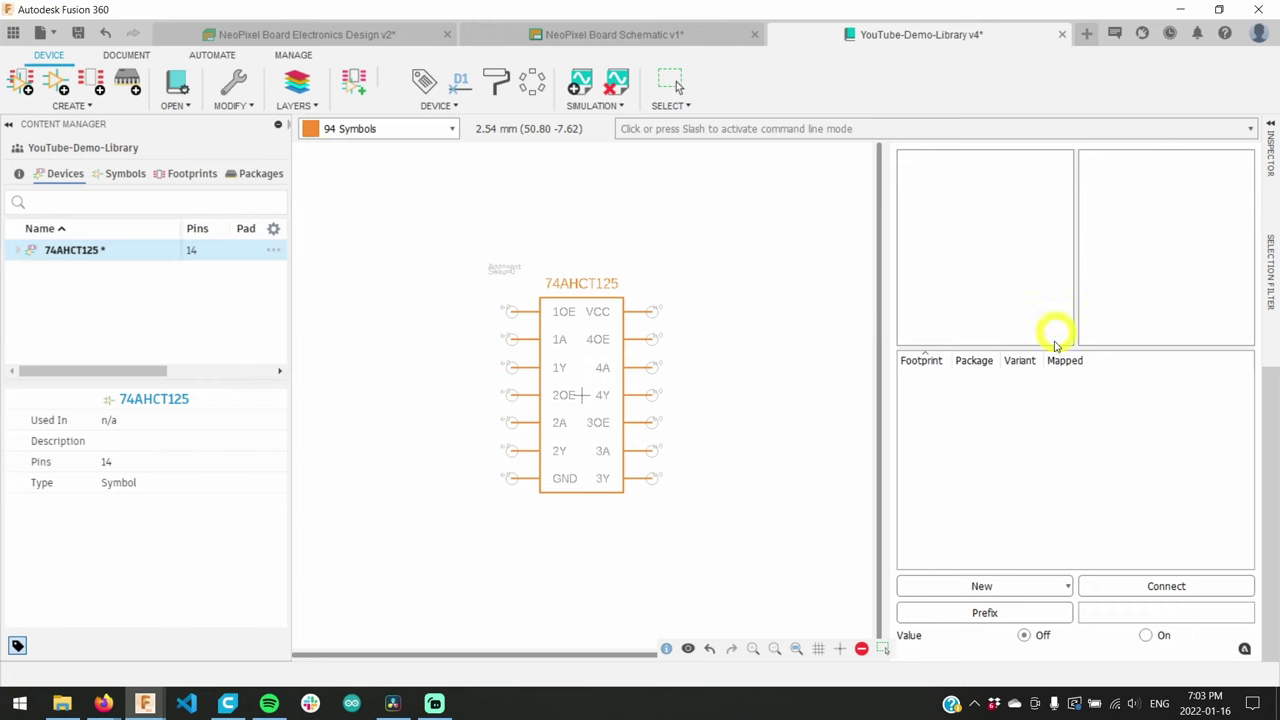
{"action": "left_click", "coordinate": [1010, 587]}
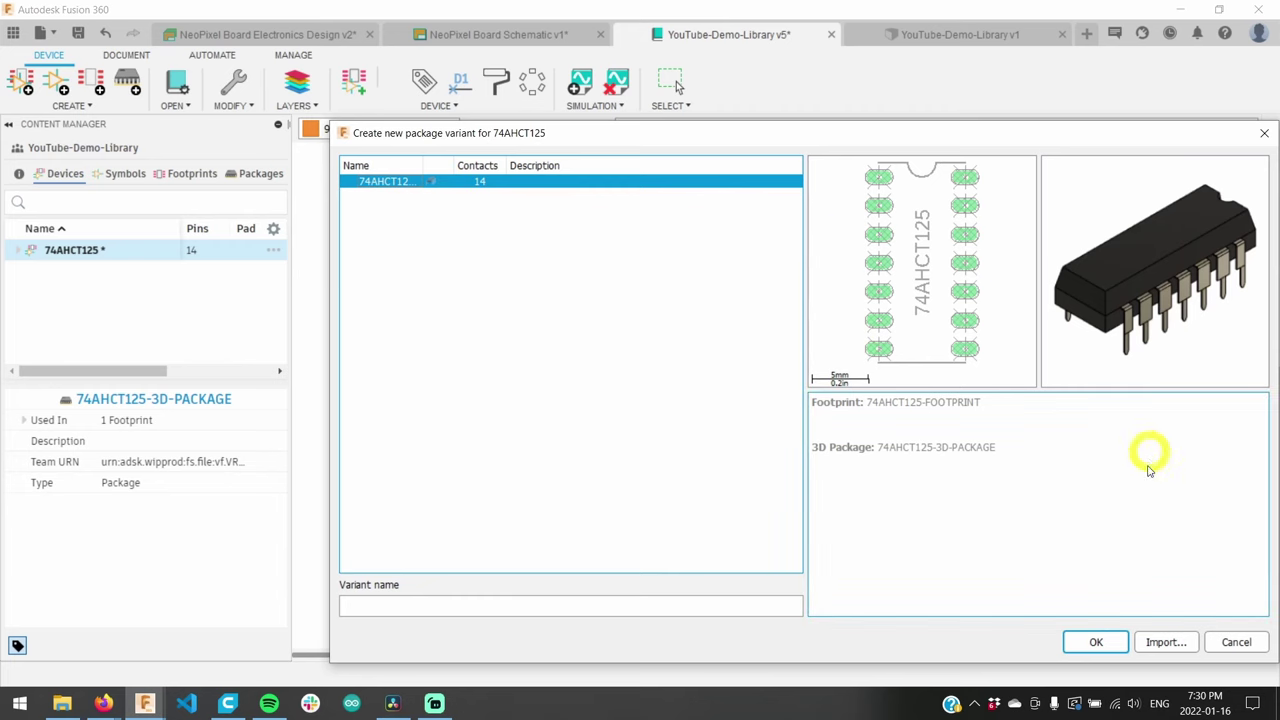
{"action": "left_click", "coordinate": [1097, 643]}
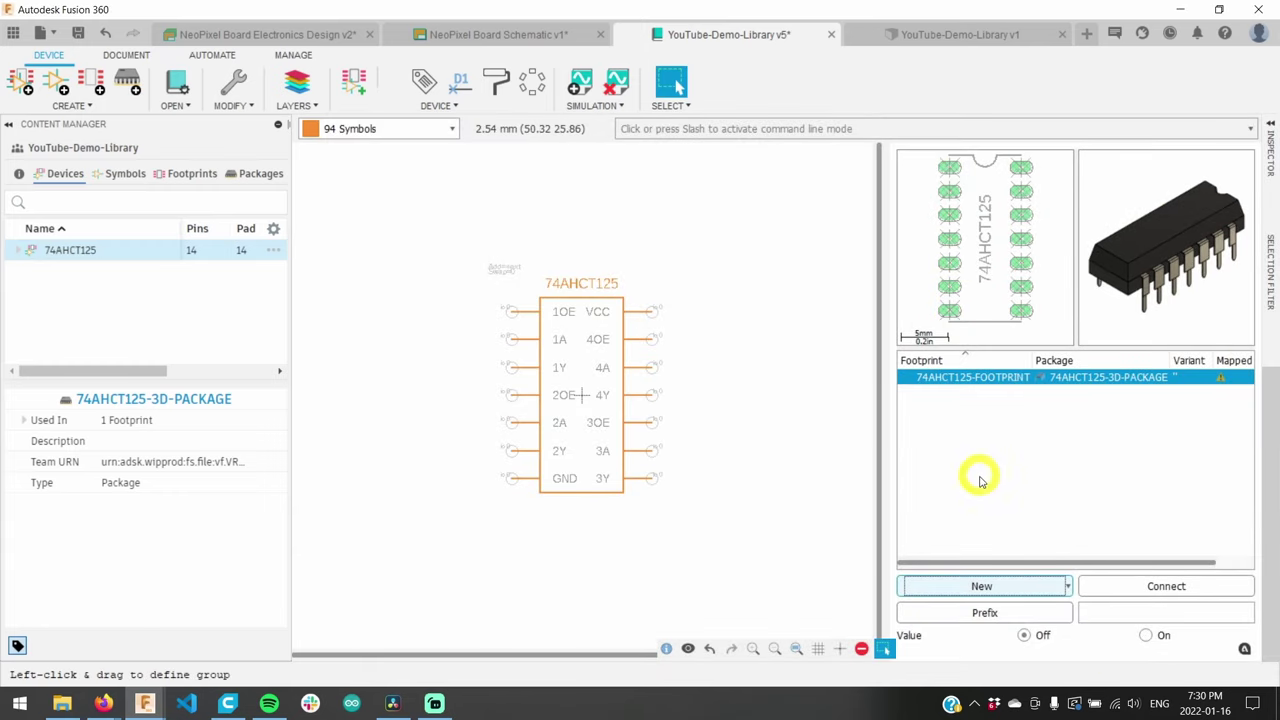
- Connect all 14 symbol pins of the 74AHCT125 device to the footprint pads of the same name and review the connections
{"action": "left_click", "coordinate": [1088, 585]}
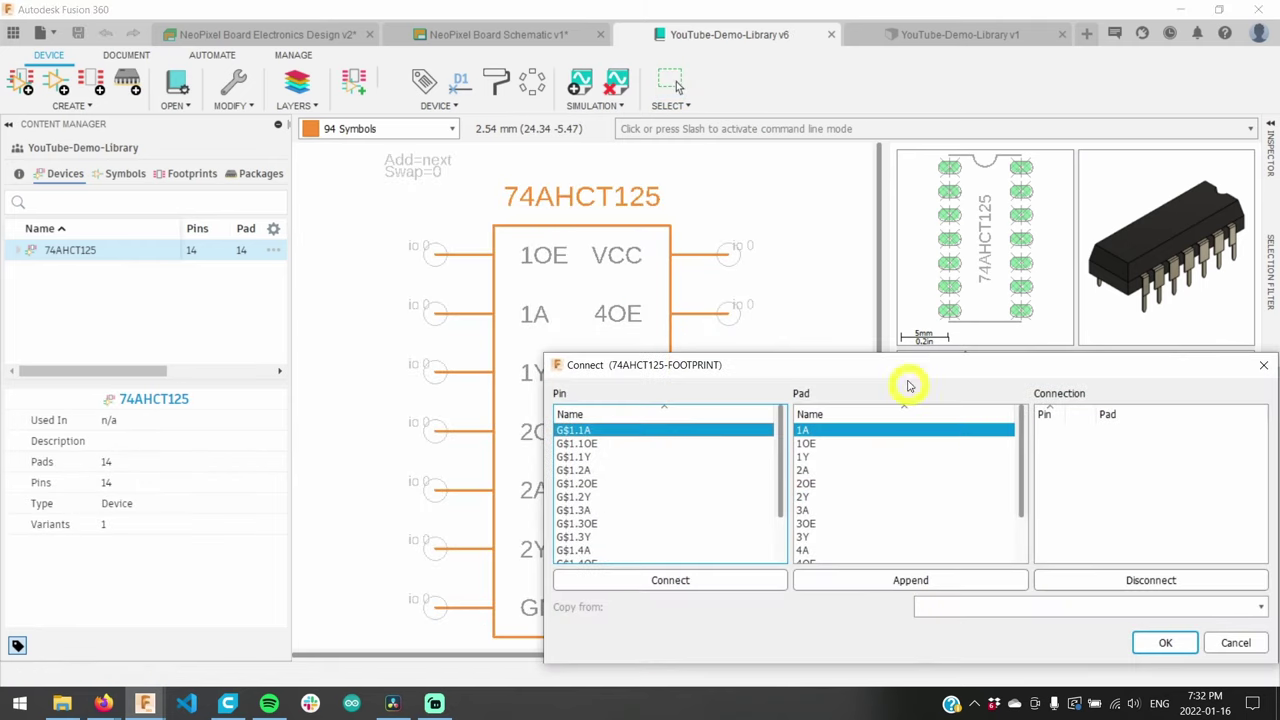
{"action": "left_click_drag", "start_coordinate": [903, 367], "coordinate": [683, 230]}
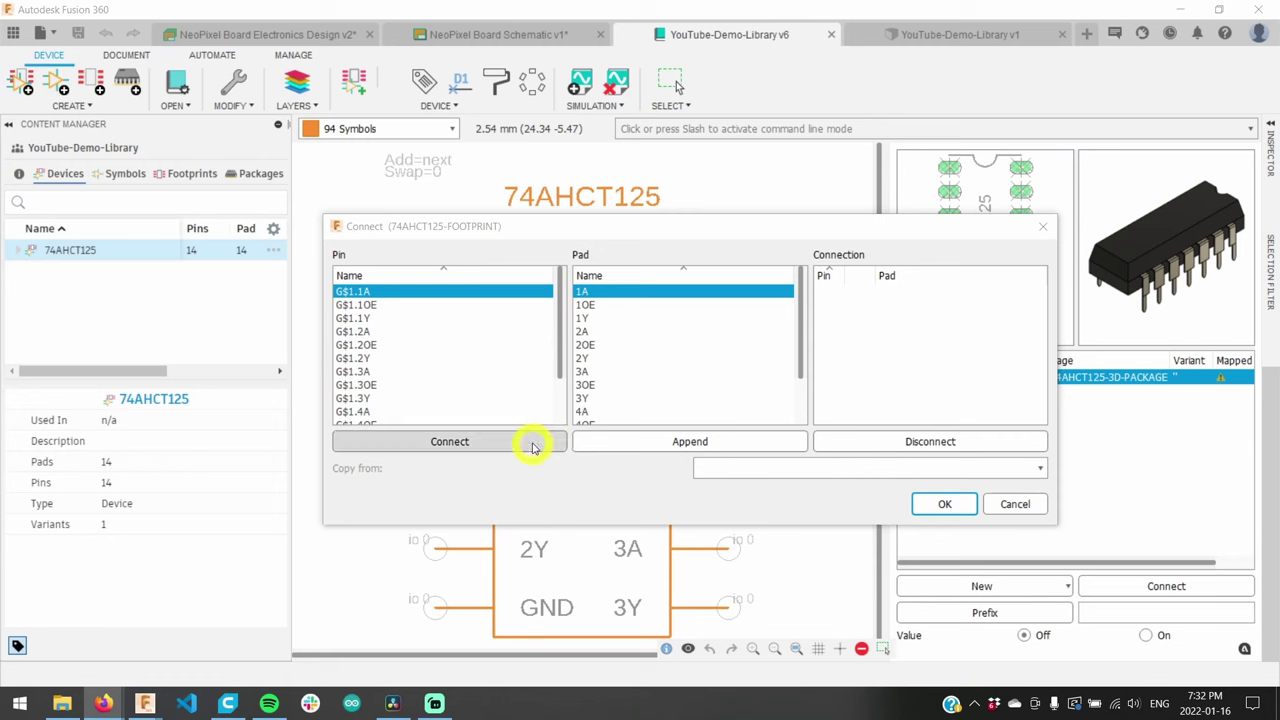
{"action": "left_click", "coordinate": [531, 442]}
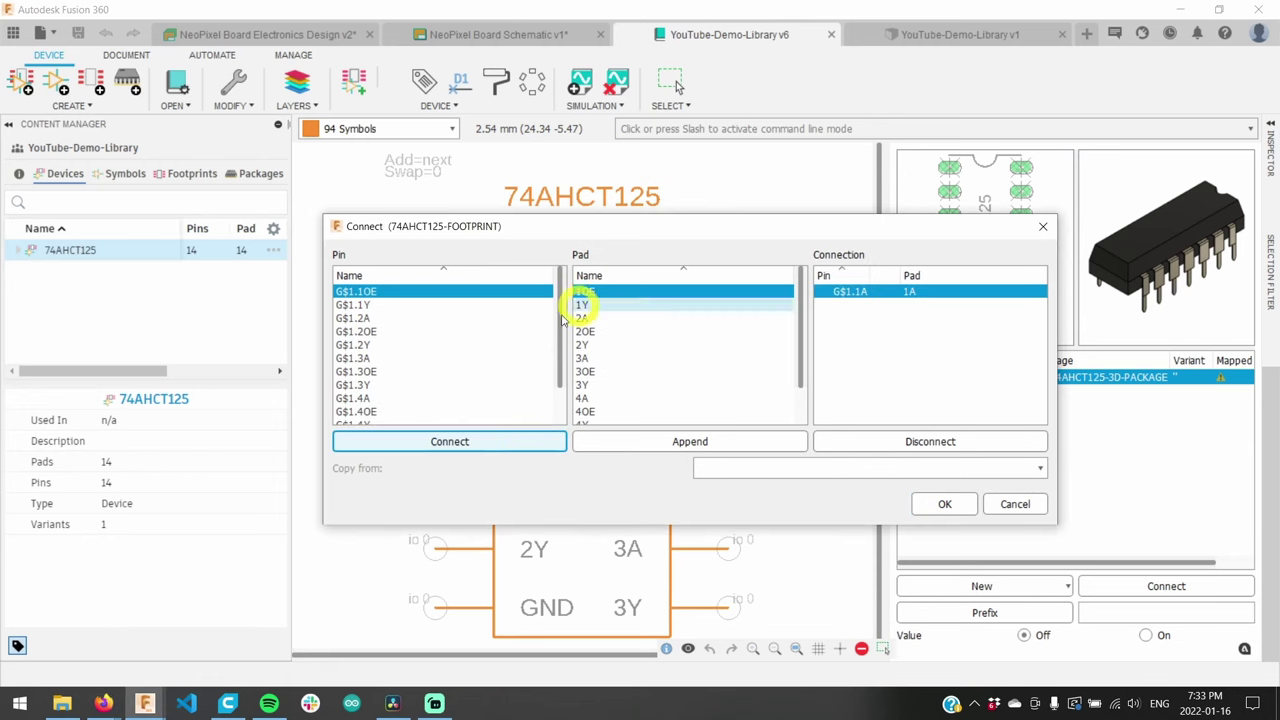
{"action": "left_click", "coordinate": [517, 440]}
{"action": "left_click", "coordinate": [508, 440]}
{"action": "left_click", "coordinate": [506, 438]}
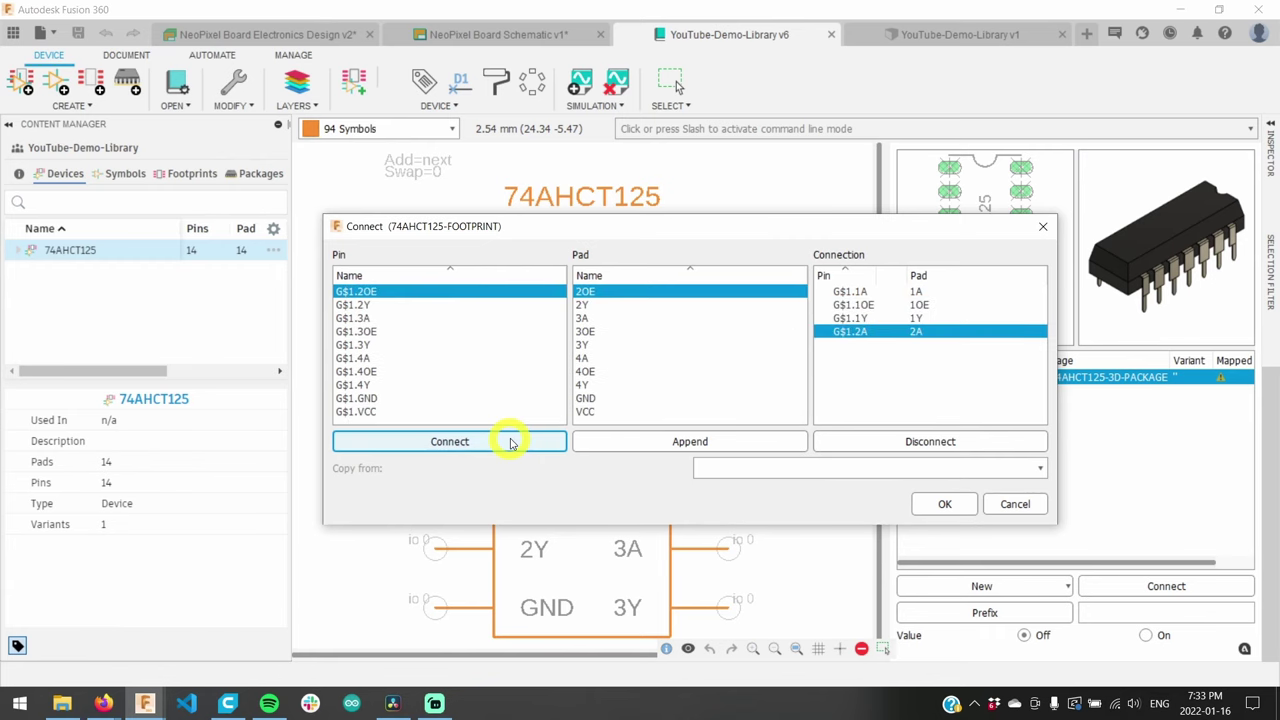
{"action": "left_click", "coordinate": [508, 440]}
{"action": "left_click", "coordinate": [510, 441]}
{"action": "left_click", "coordinate": [511, 443]}
{"action": "left_click", "coordinate": [510, 442]}
{"action": "left_click", "coordinate": [510, 442]}
{"action": "left_click", "coordinate": [510, 442]}
{"action": "left_click", "coordinate": [510, 442]}
{"action": "left_click", "coordinate": [510, 442]}
{"action": "left_click", "coordinate": [510, 442]}
{"action": "left_click", "coordinate": [510, 442]}
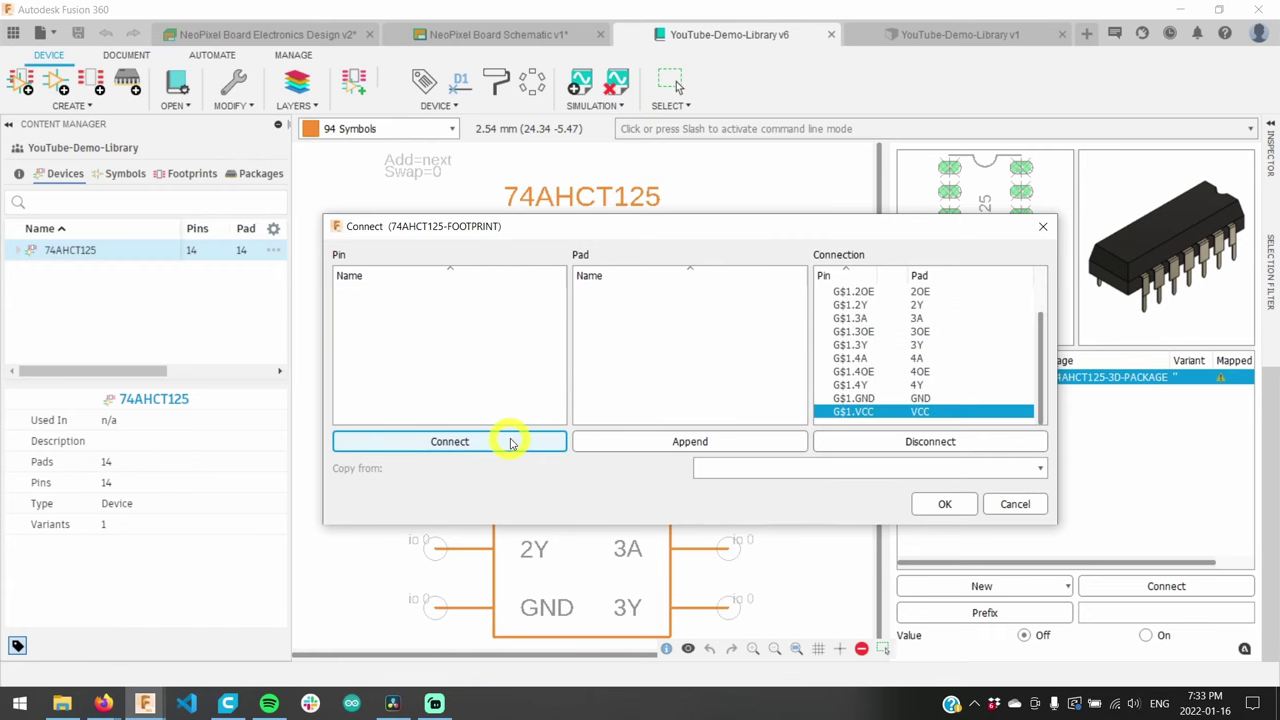
{"action": "scroll", "coordinate": [966, 350], "scroll_direction": "up", "scroll_amount": 3}
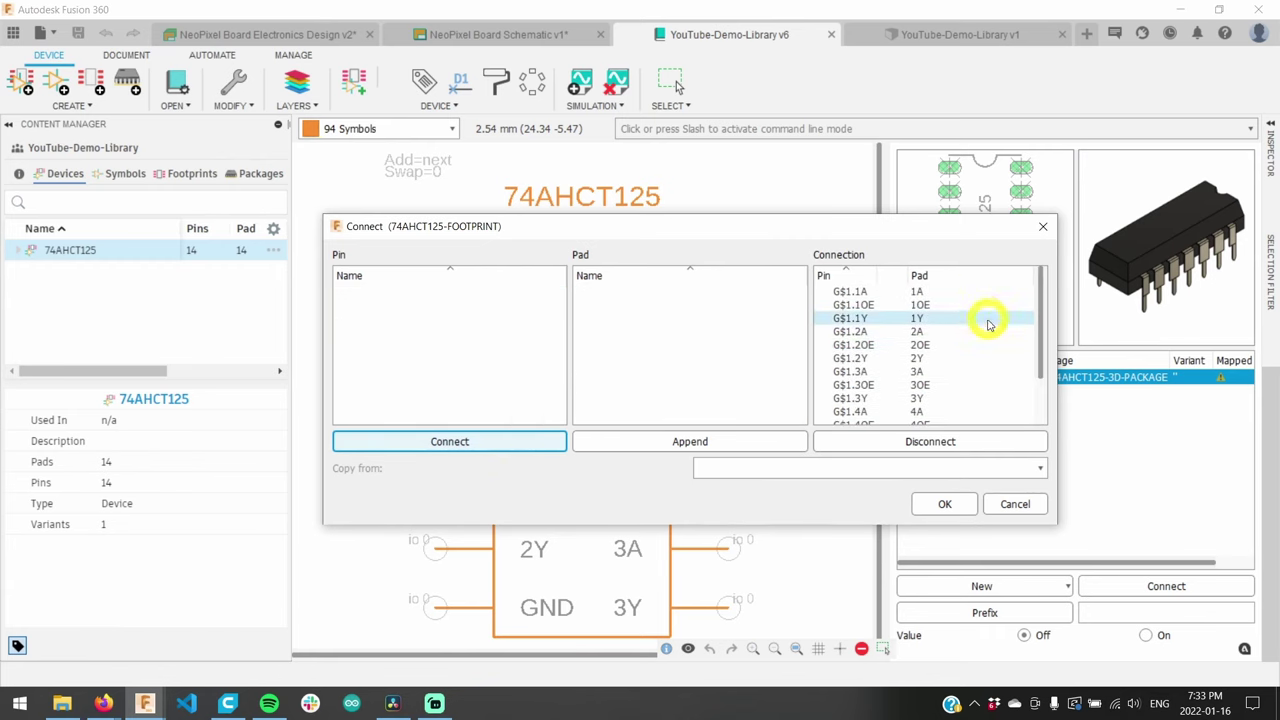
{"action": "scroll", "coordinate": [995, 375], "scroll_direction": "down", "scroll_amount": 2}
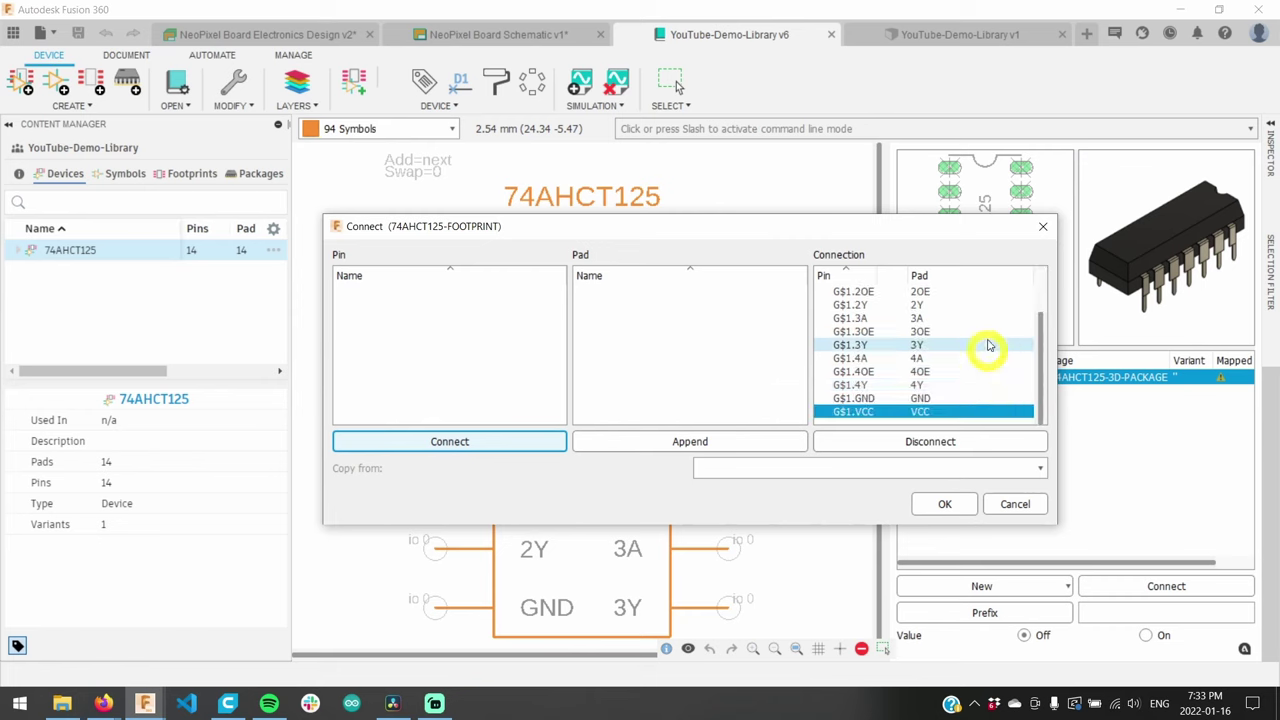
{"action": "left_click", "coordinate": [951, 503]}
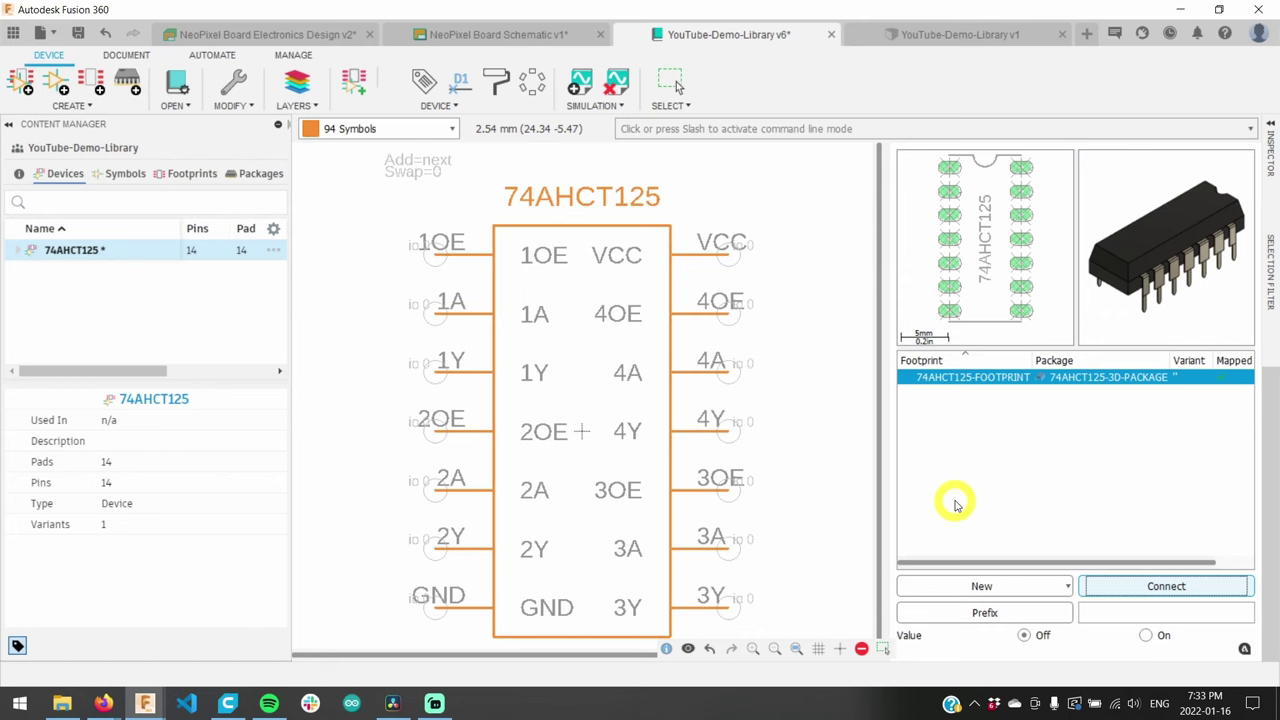
- Save YouTube-Demo-Library and close both the library and its 3D package document
{"action": "key", "text": "ctrl+s"}
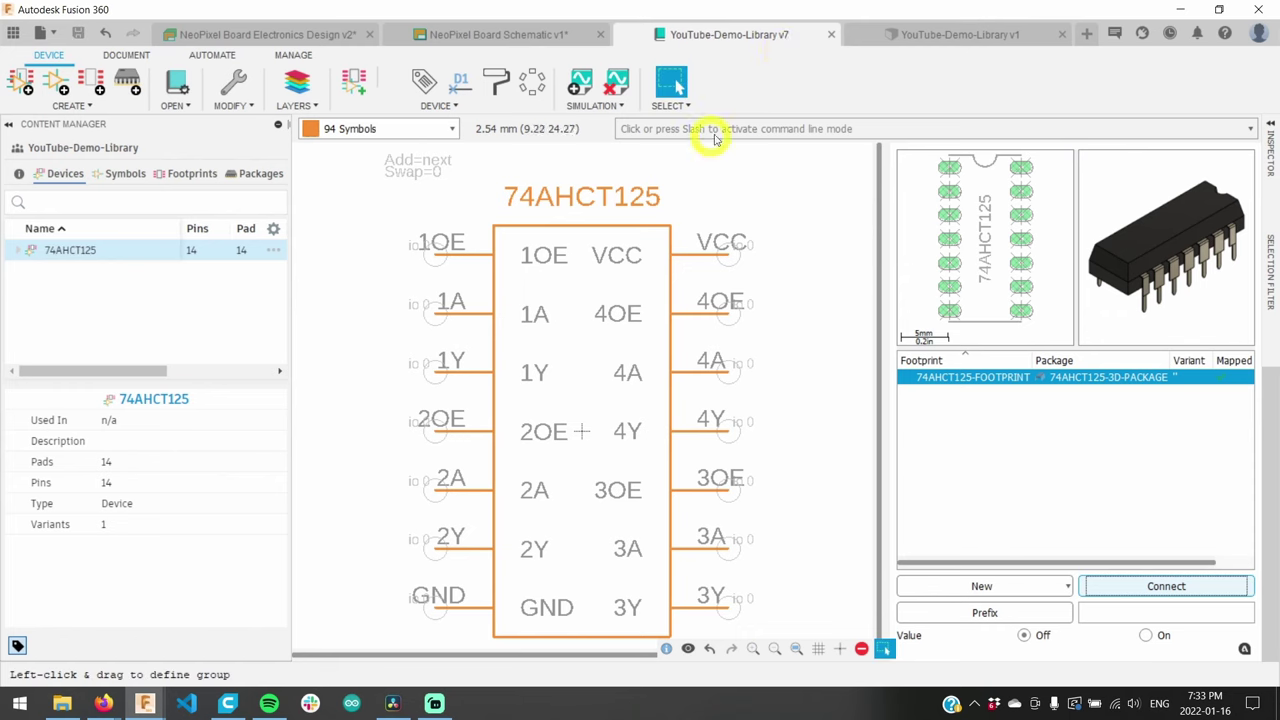
{"action": "left_click", "coordinate": [831, 35]}
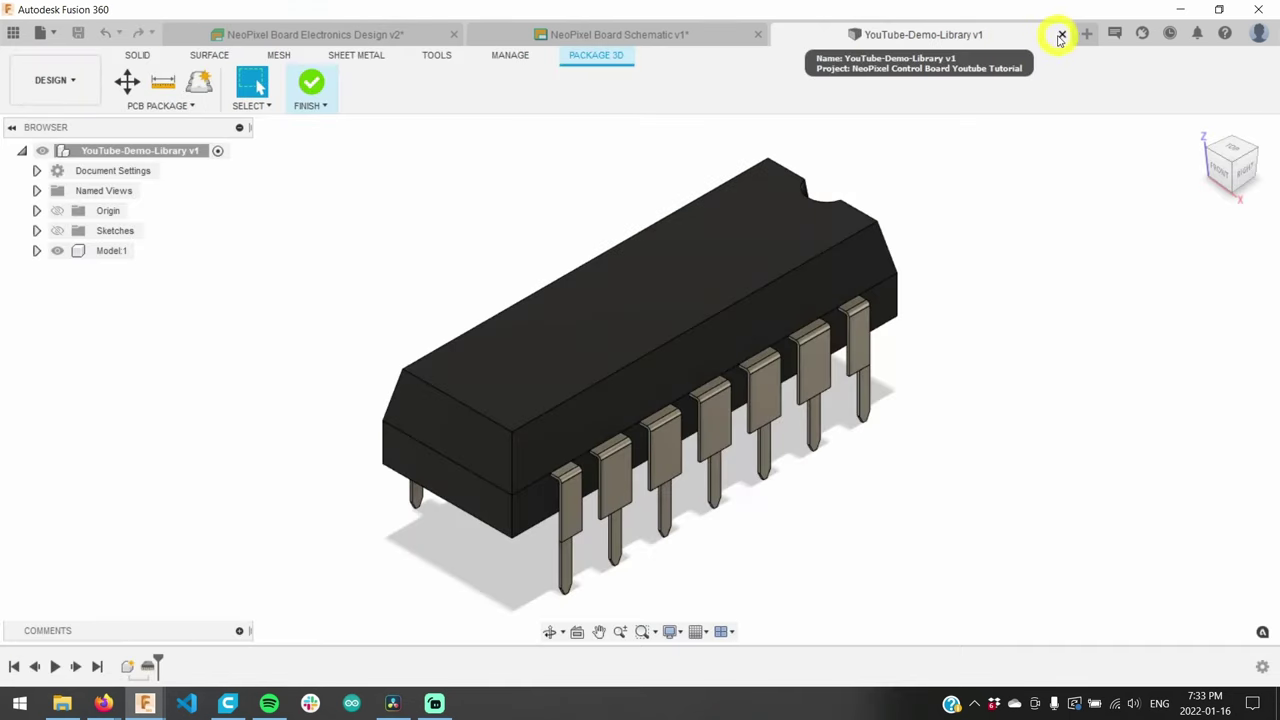
{"action": "left_click", "coordinate": [1062, 35]}
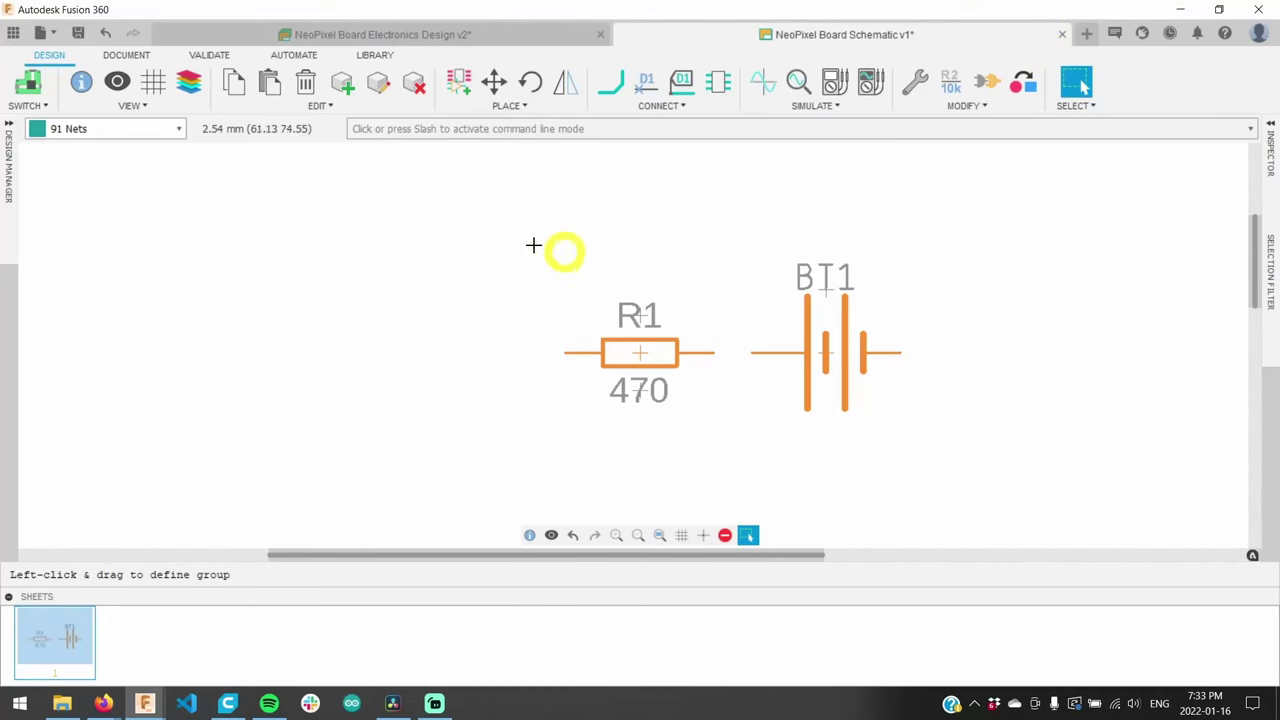
- Delete resistor R1 and battery BT1 from the NeoPixel Board schematic
{"action": "left_click", "coordinate": [305, 82]}
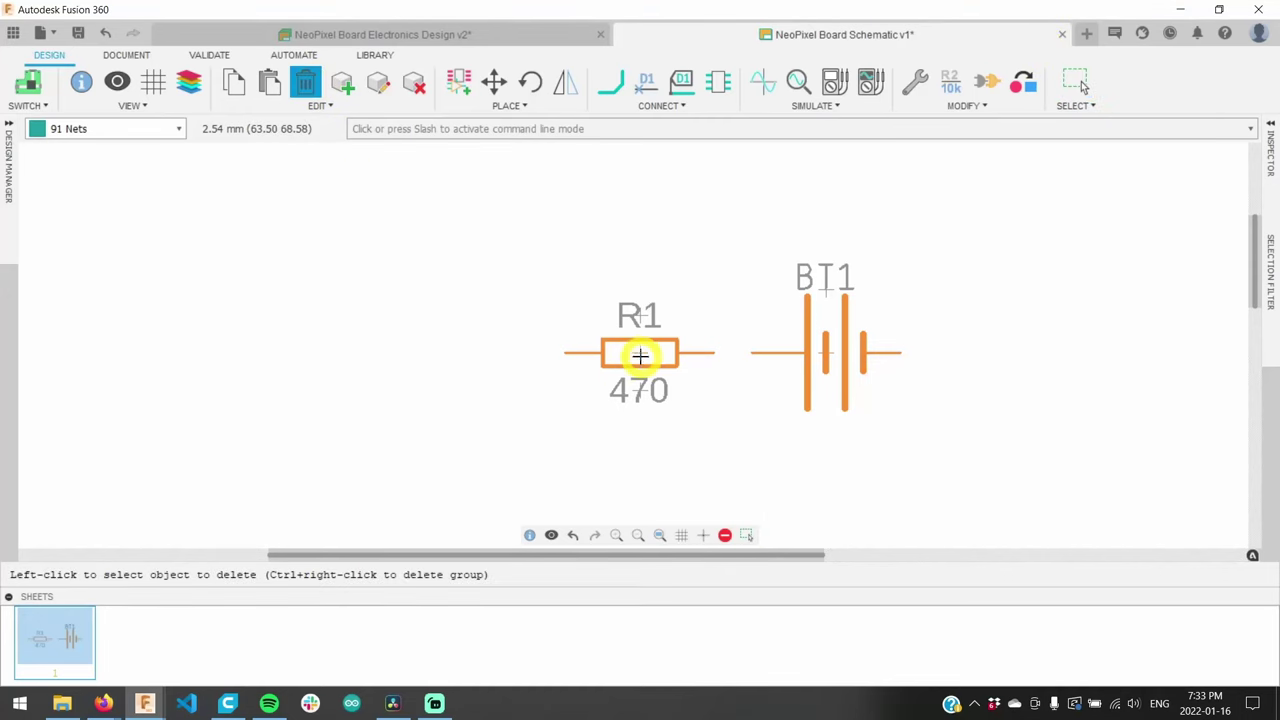
{"action": "left_click", "coordinate": [640, 353]}
{"action": "left_click", "coordinate": [795, 357]}
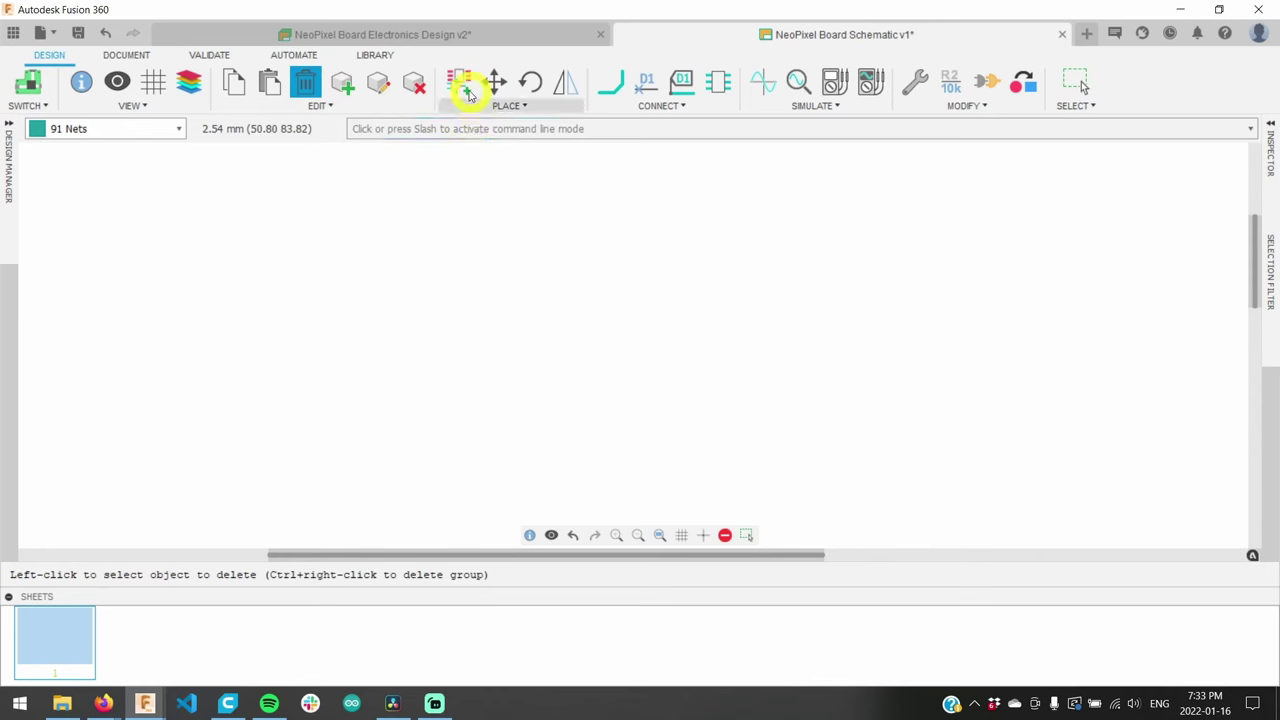
- Start adding a part to the schematic and select the 74AHCT125 device in YouTube-Demo-Library
{"action": "left_click", "coordinate": [459, 78]}
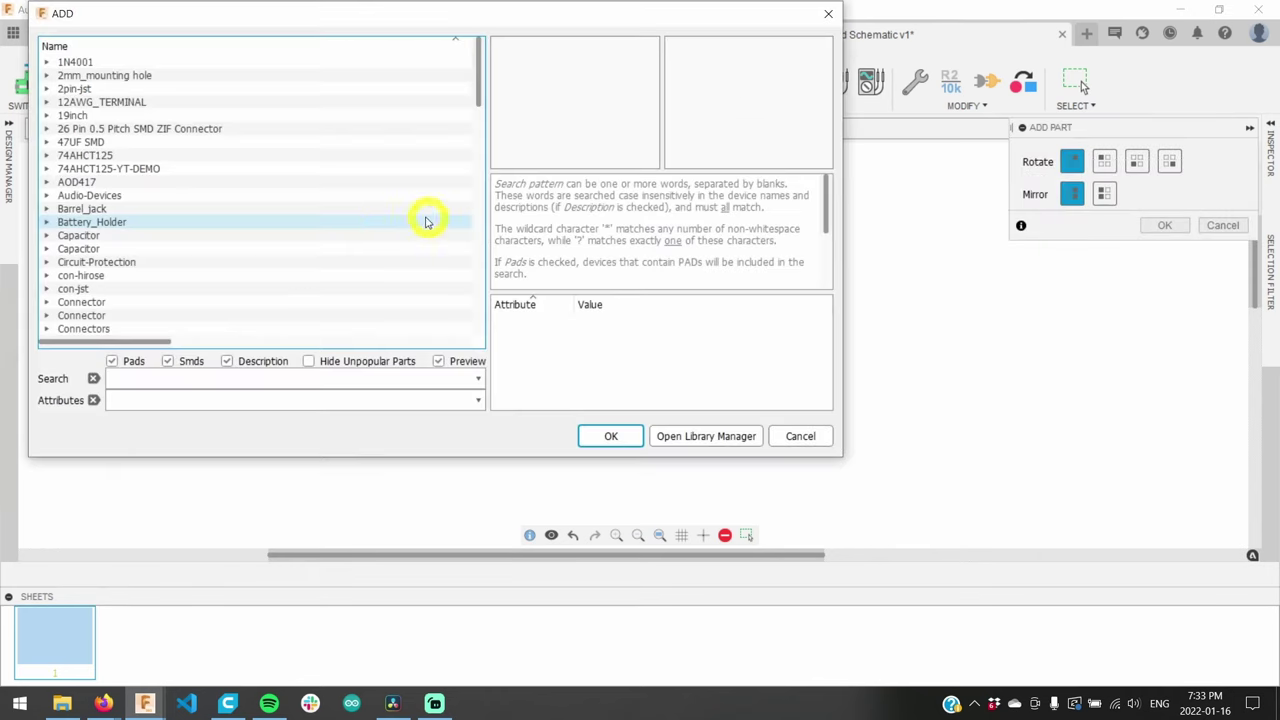
{"action": "scroll", "coordinate": [370, 219], "scroll_direction": "down", "scroll_amount": 10}
{"action": "scroll", "coordinate": [369, 219], "scroll_direction": "down", "scroll_amount": 7}
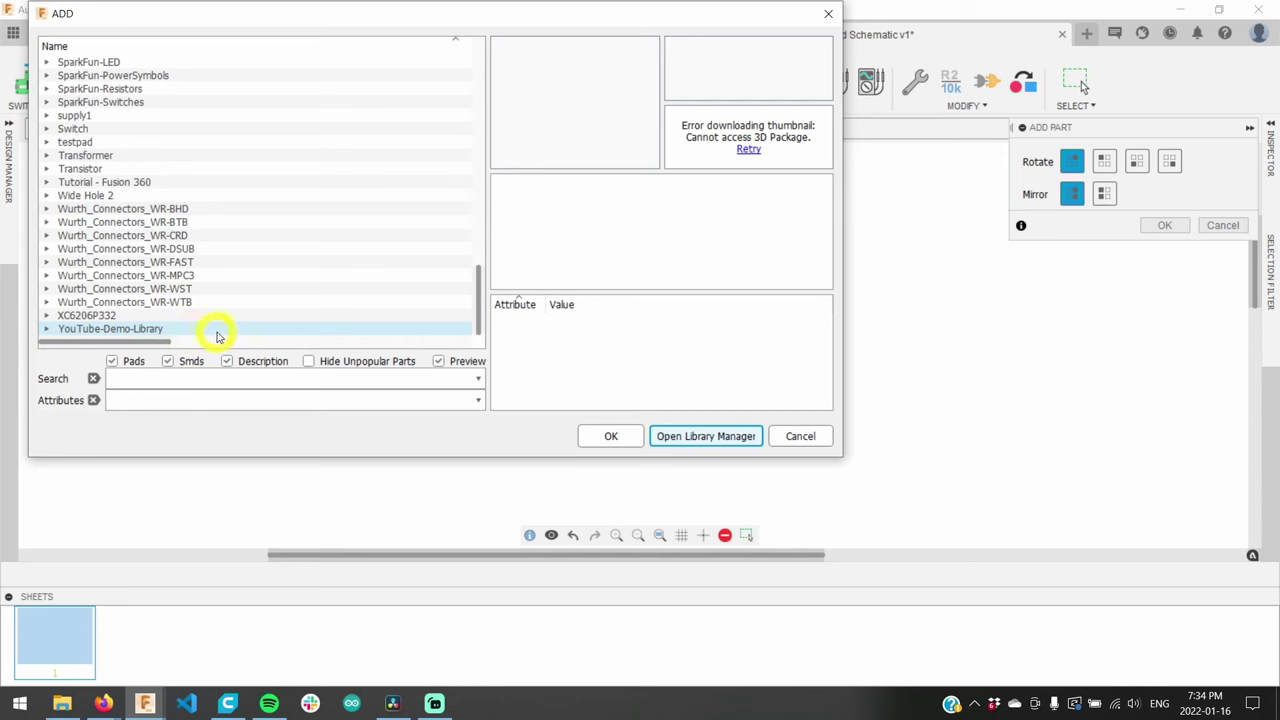
{"action": "left_click", "coordinate": [215, 333]}
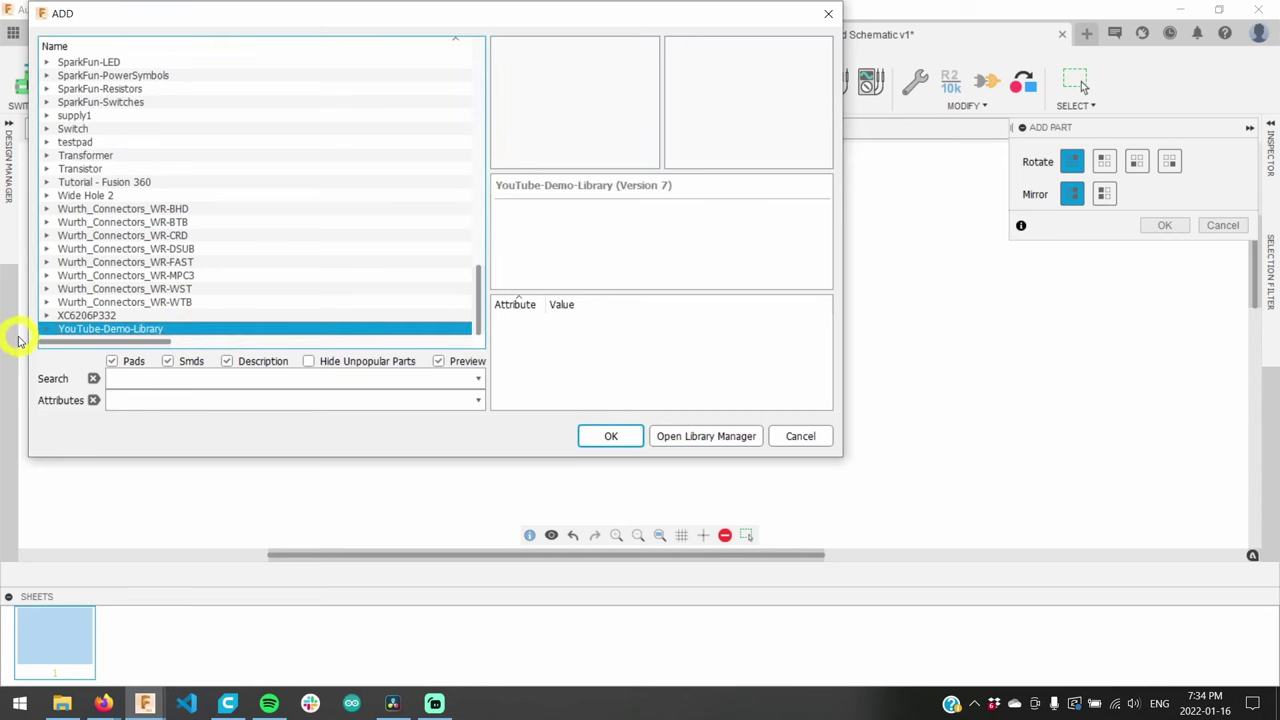
{"action": "left_click", "coordinate": [45, 333]}
{"action": "left_click", "coordinate": [101, 328]}
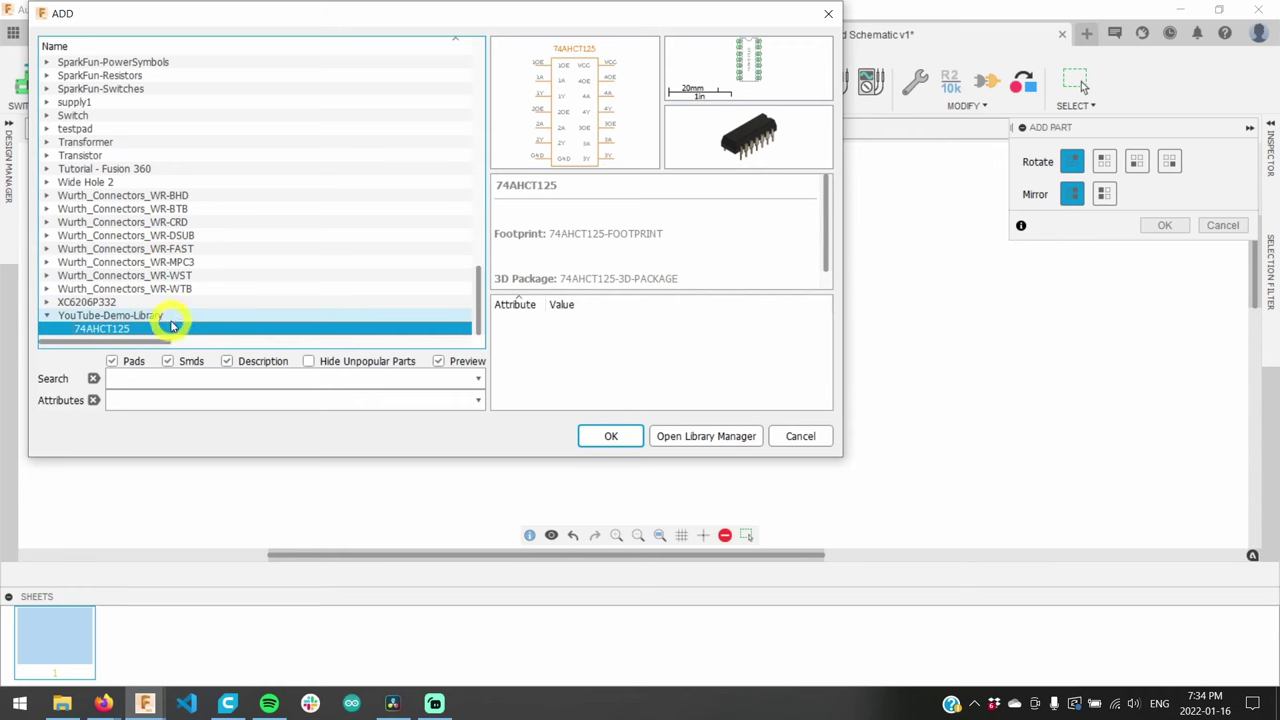
- Add YouTube-Demo-Library from the team project NeoPixel Control Board Youtube Tutorial to the libraries in use and close the Library Manager
{"action": "left_click", "coordinate": [688, 436]}
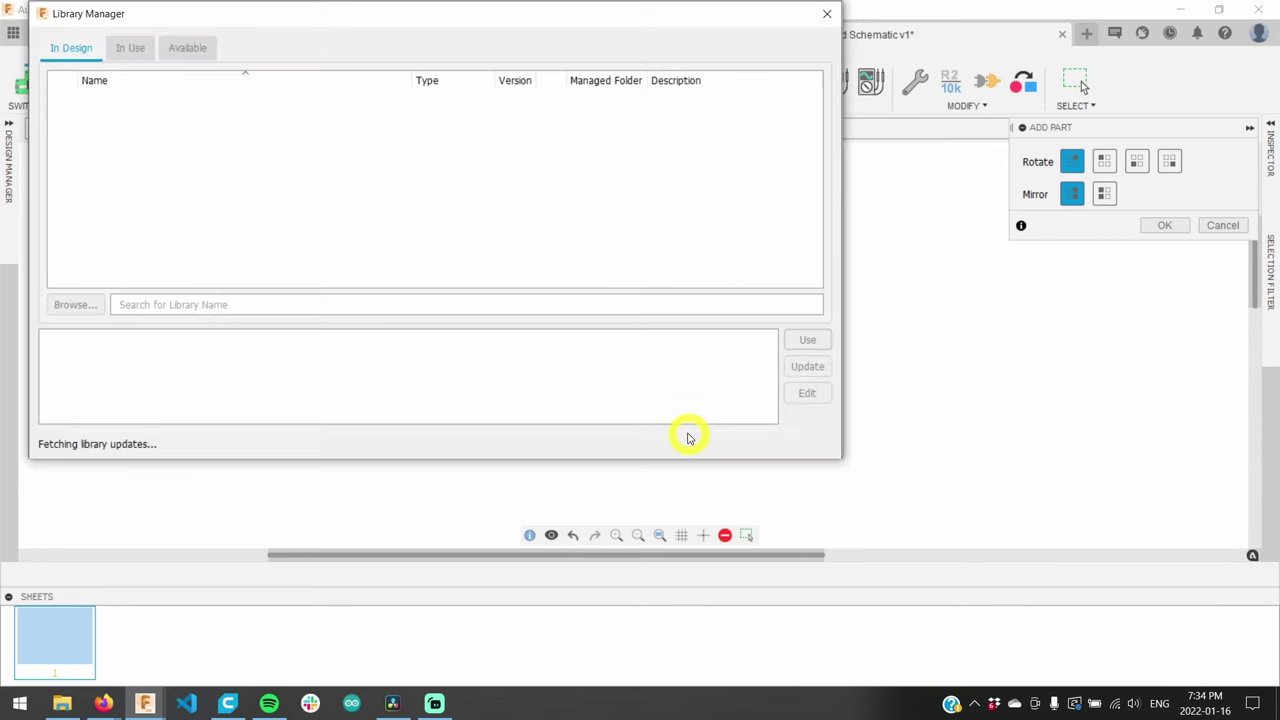
{"action": "left_click", "coordinate": [134, 52]}
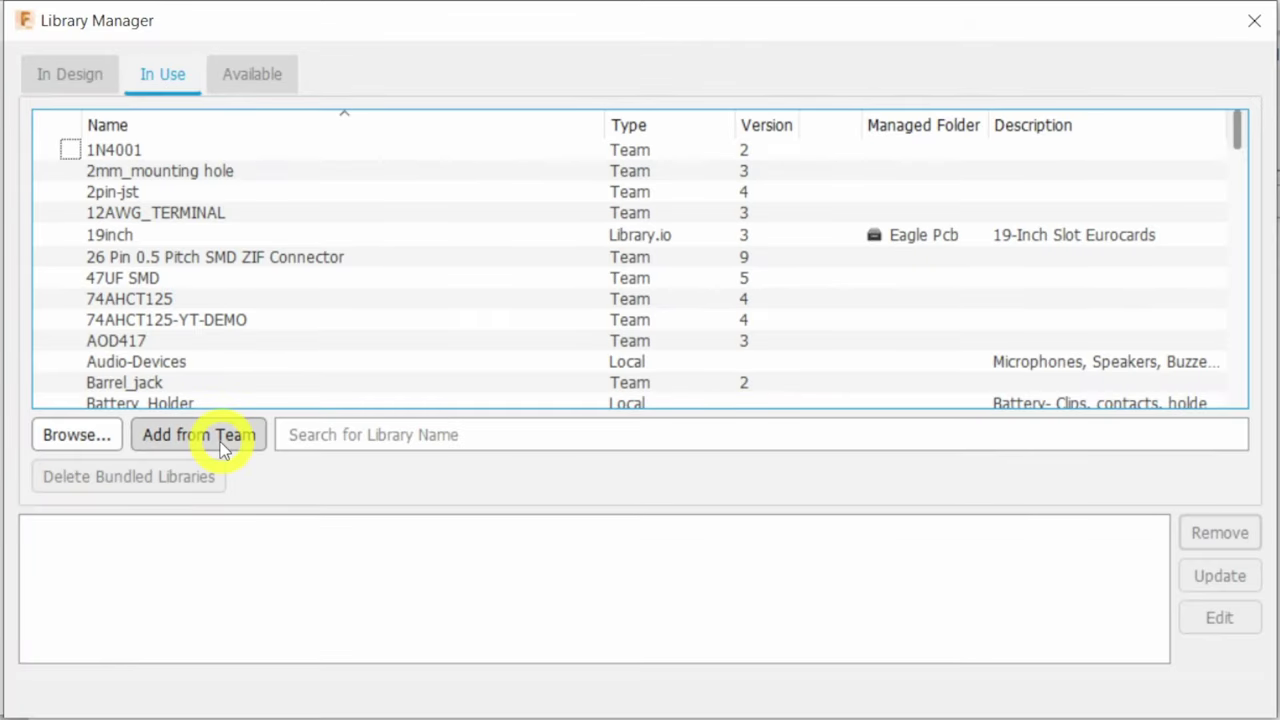
{"action": "left_click", "coordinate": [222, 440]}
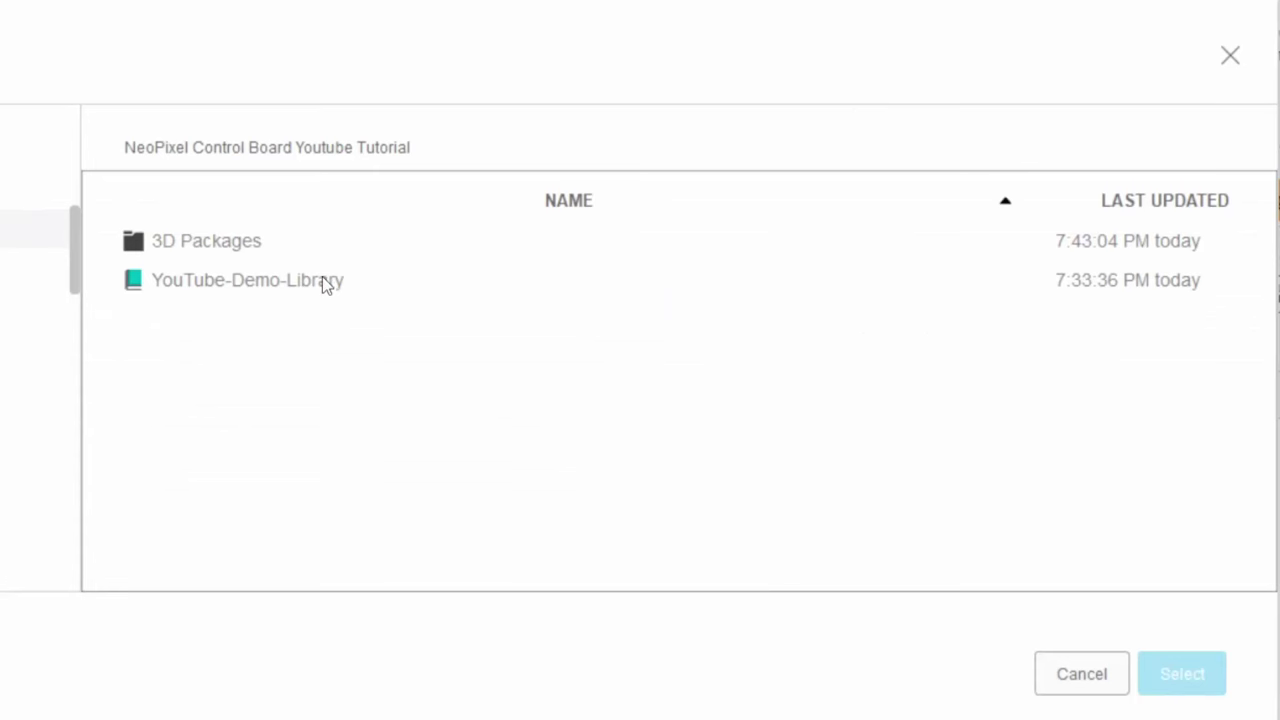
{"action": "left_click", "coordinate": [322, 279]}
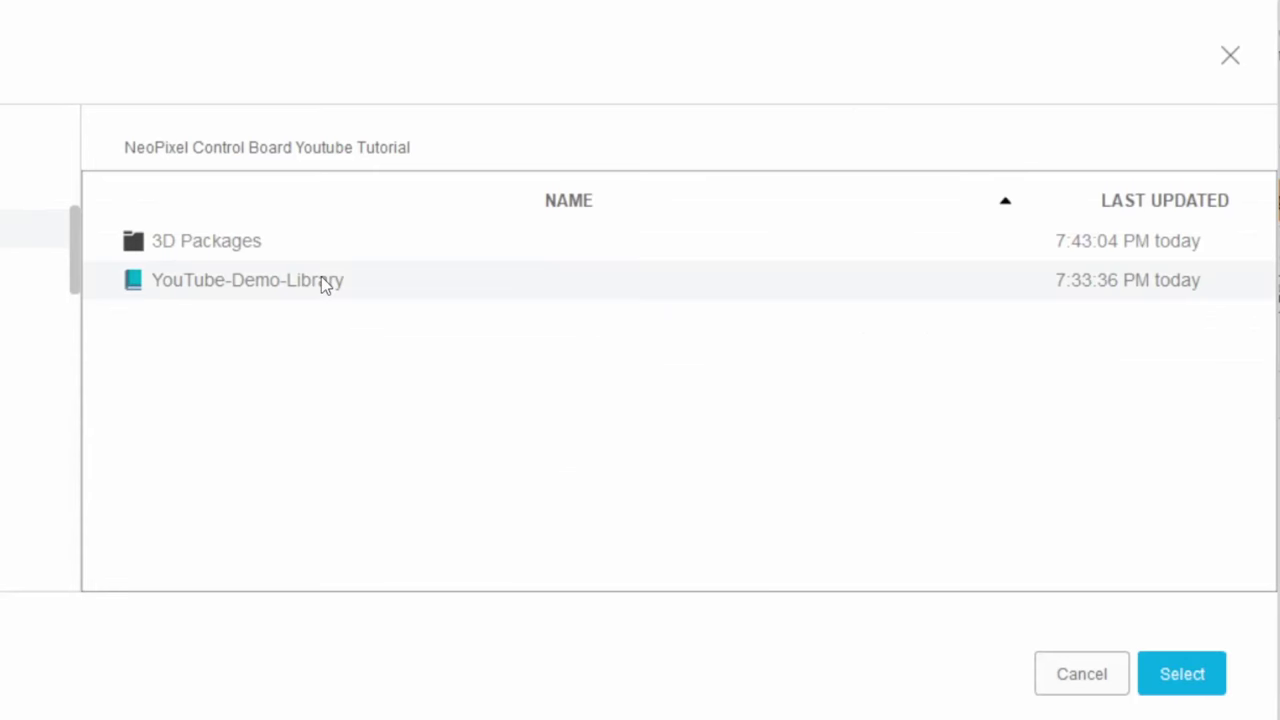
{"action": "left_click", "coordinate": [1166, 680]}
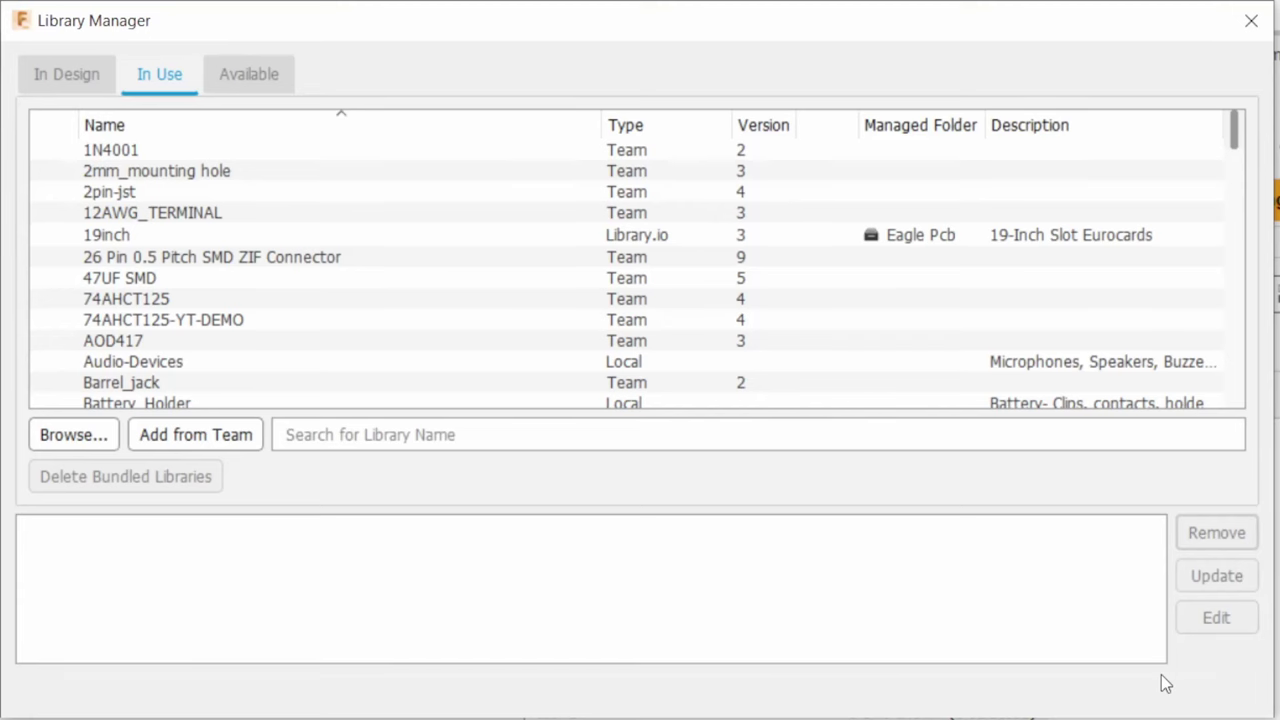
{"action": "left_click", "coordinate": [394, 446]}
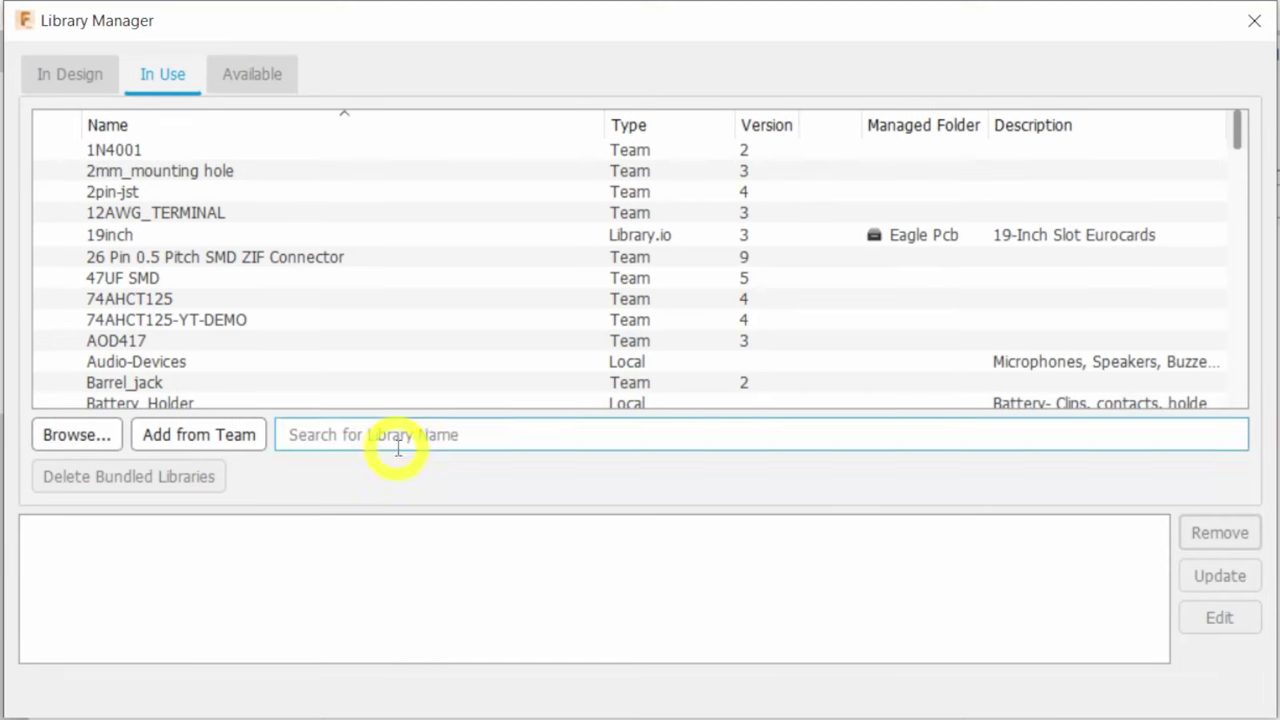
{"action": "left_click", "coordinate": [1258, 24]}
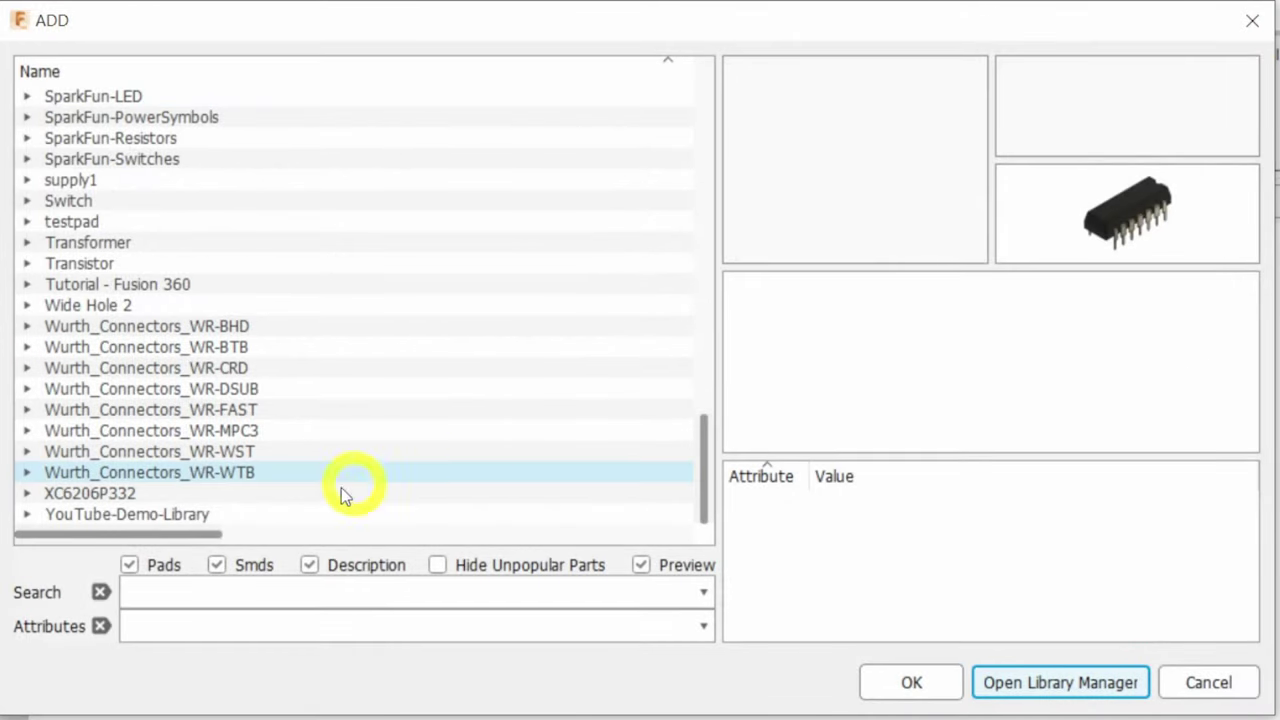
- Place one 74AHCT125 from YouTube-Demo-Library on the schematic and save it with the version description User Saved
{"action": "left_click", "coordinate": [30, 517]}
{"action": "left_click", "coordinate": [76, 511]}
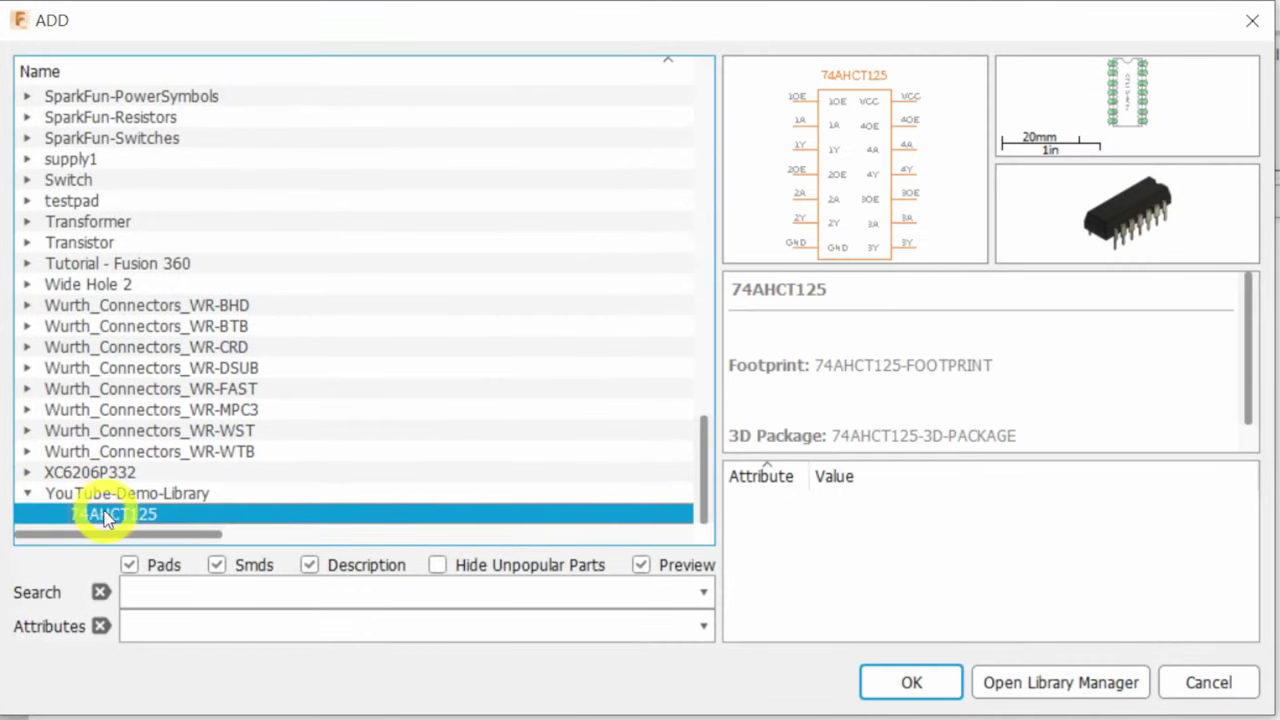
{"action": "left_click", "coordinate": [910, 680]}
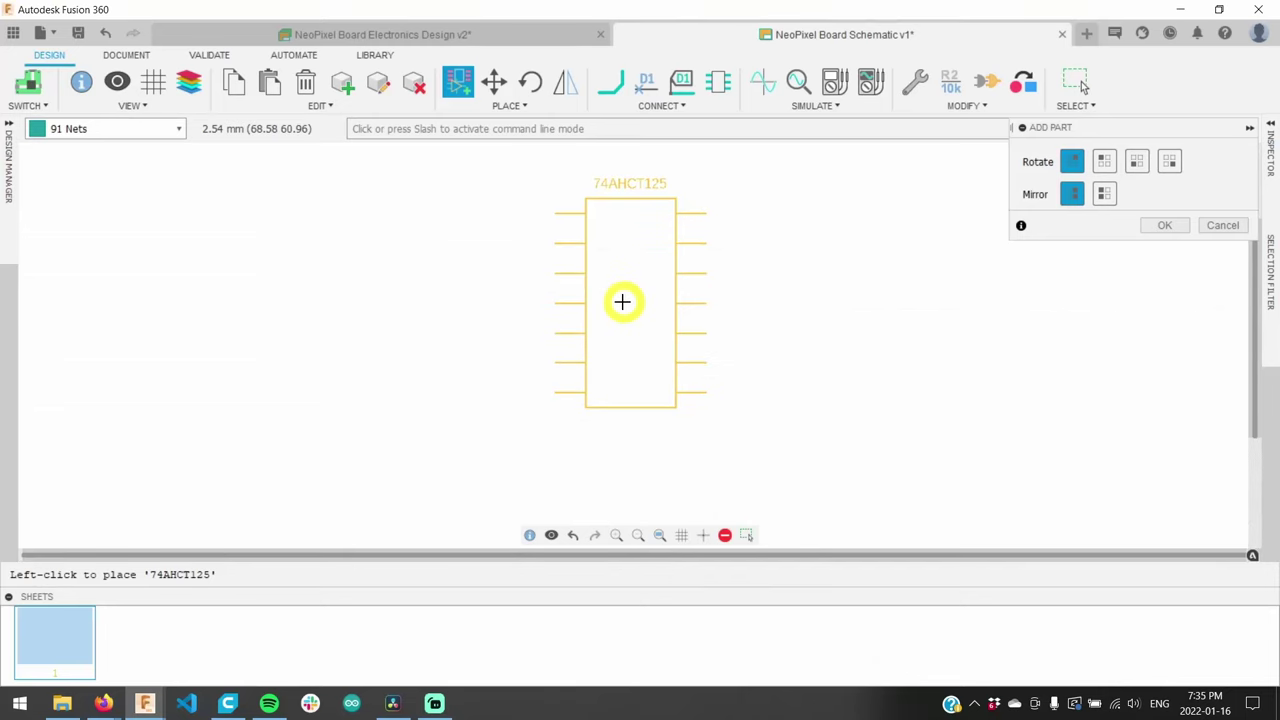
{"action": "left_click", "coordinate": [614, 288]}
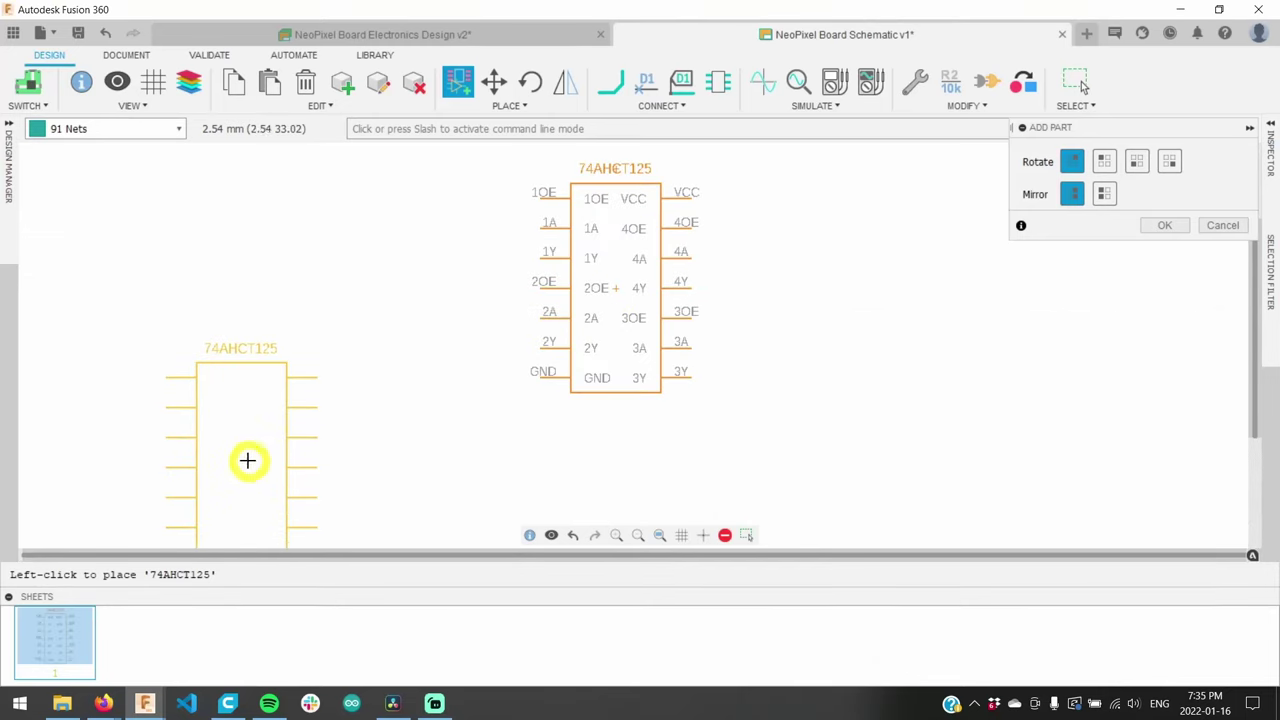
{"action": "key", "text": "Escape"}
{"action": "left_click", "coordinate": [79, 33]}
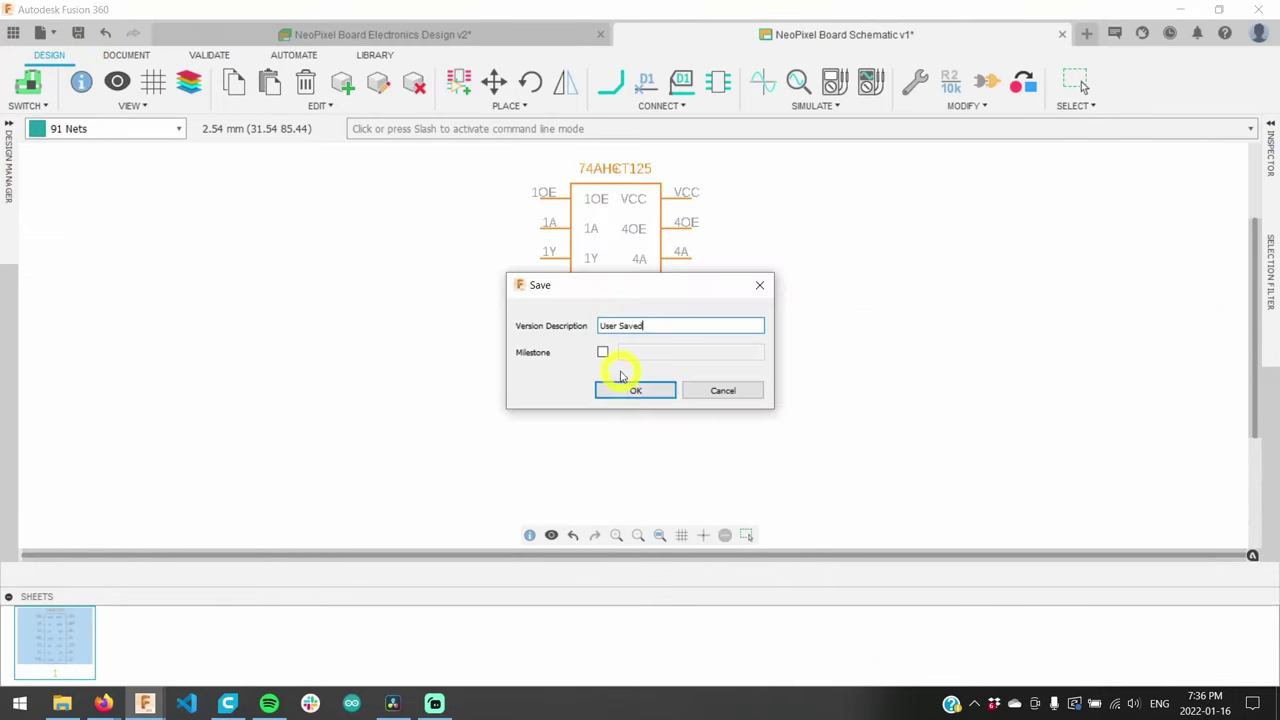
{"action": "left_click", "coordinate": [617, 389]}
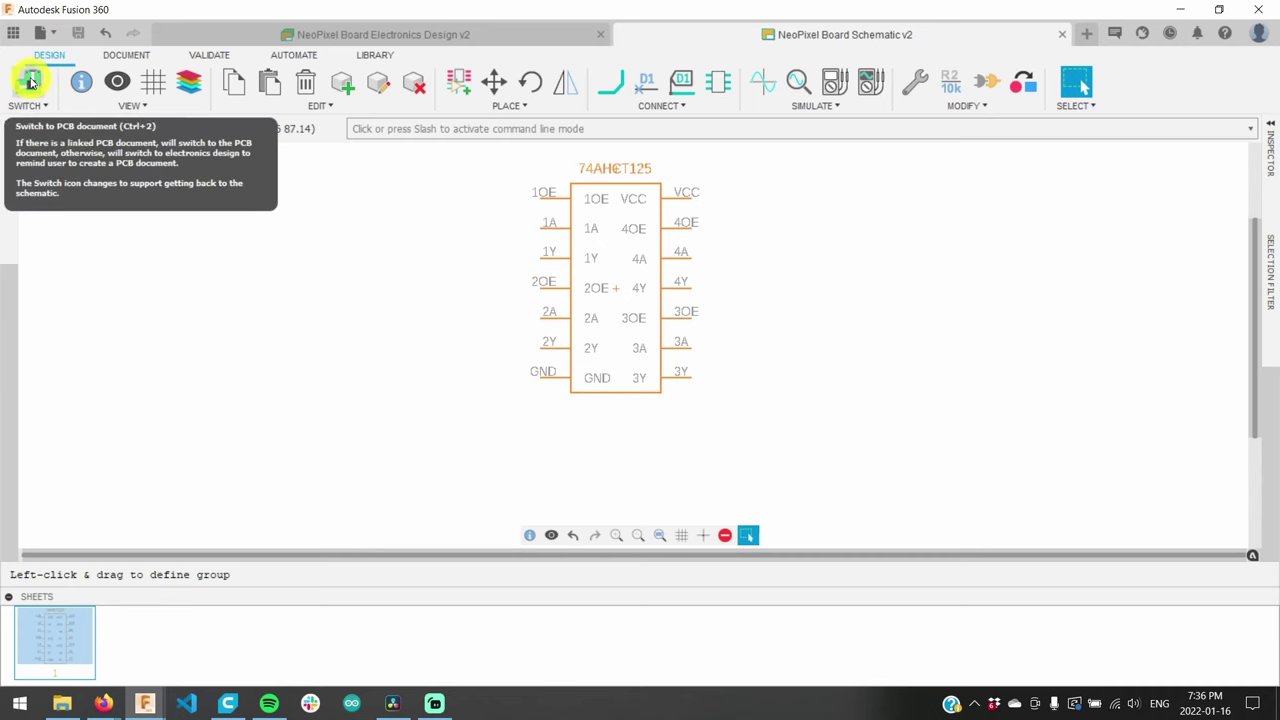
- Switch from the schematic to its PCB document and move the 74AHCT125 footprint onto the middle-right area of the board
{"action": "left_click", "coordinate": [31, 82]}
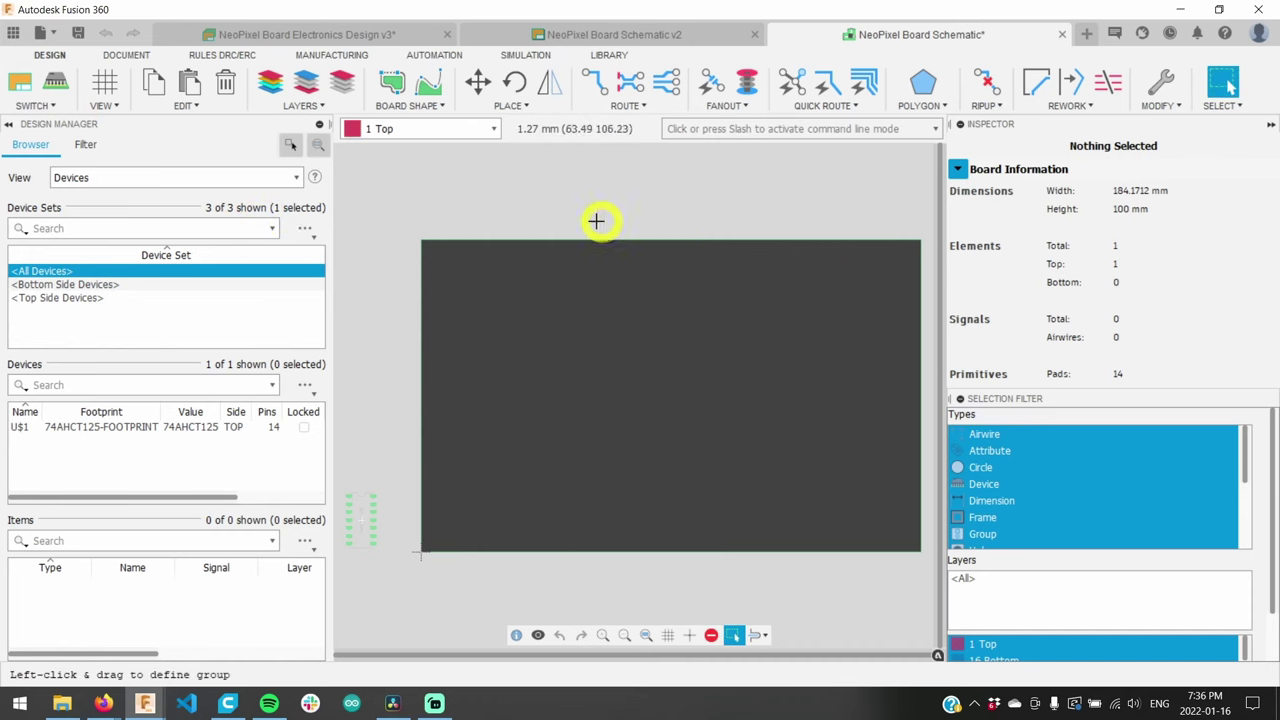
{"action": "left_click", "coordinate": [480, 83]}
{"action": "left_click", "coordinate": [357, 516]}
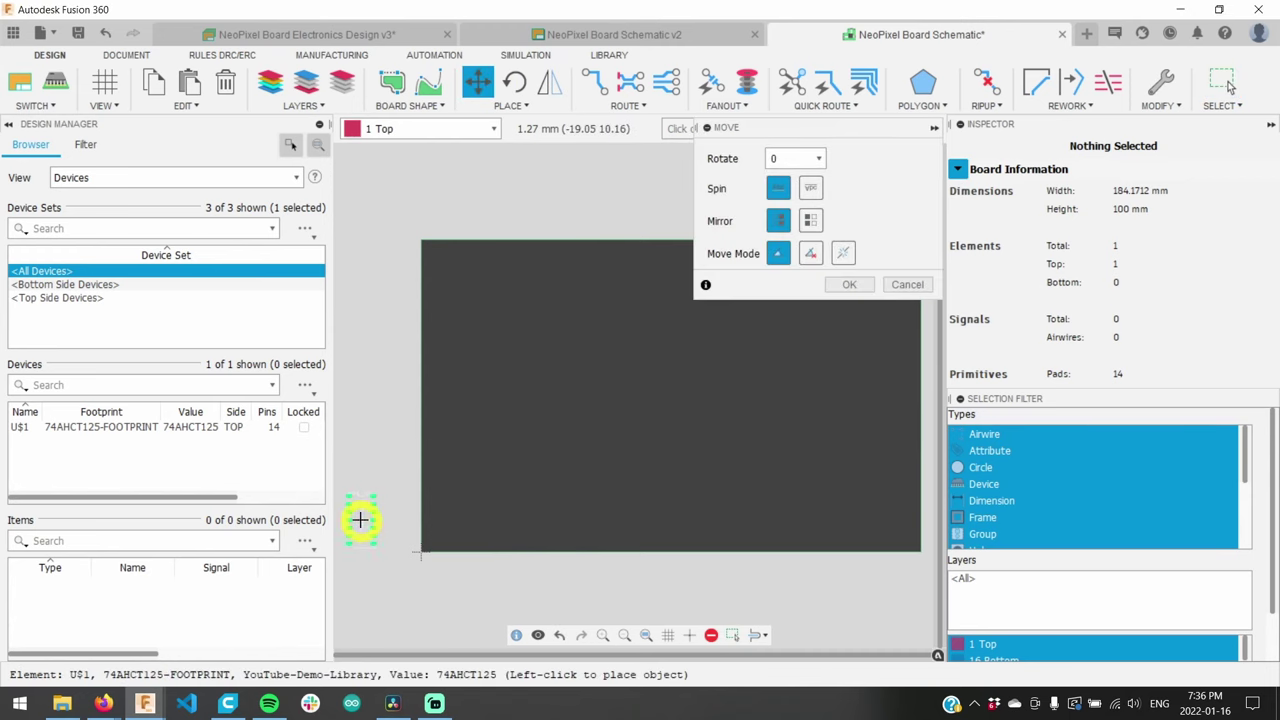
{"action": "left_click", "coordinate": [714, 398]}
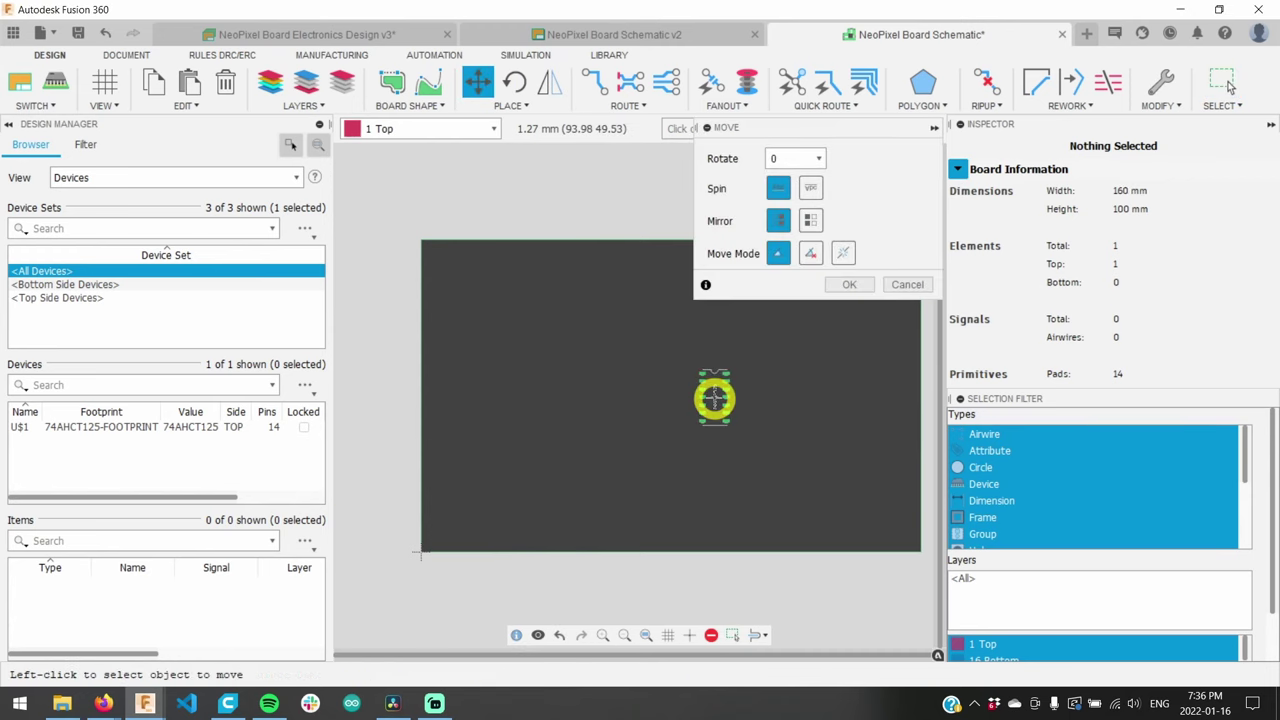
{"action": "left_click", "coordinate": [849, 286]}
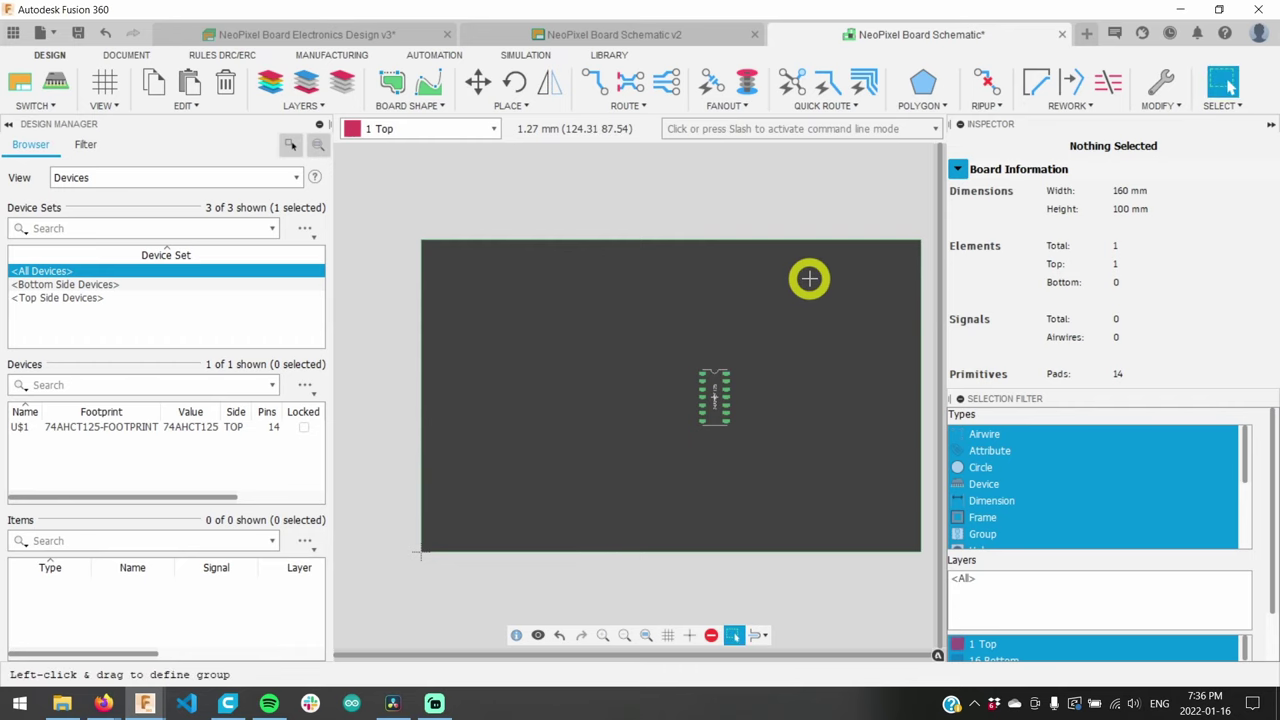
- Save the board layout as NeoPixel Board PCB in the 3D Packages folder of NeoPixel Control Board Youtube Tutorial
{"action": "key", "text": "ctrl+s"}
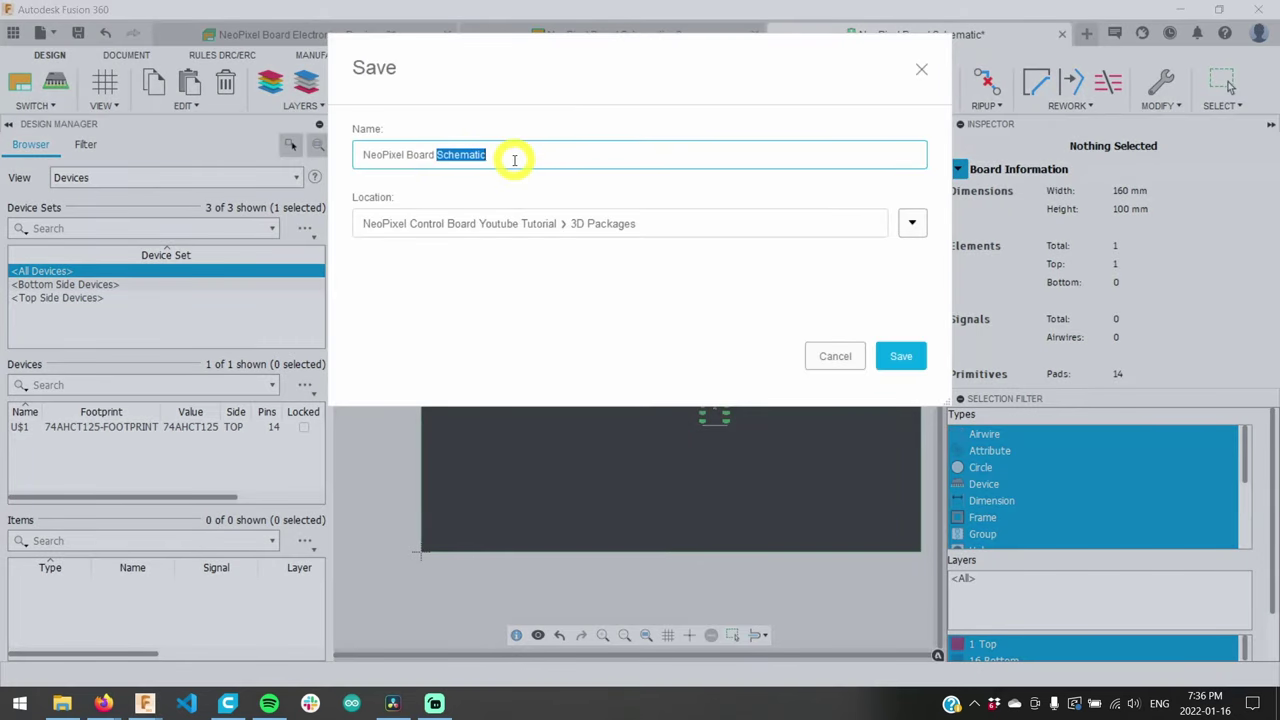
{"action": "key", "text": "Return"}
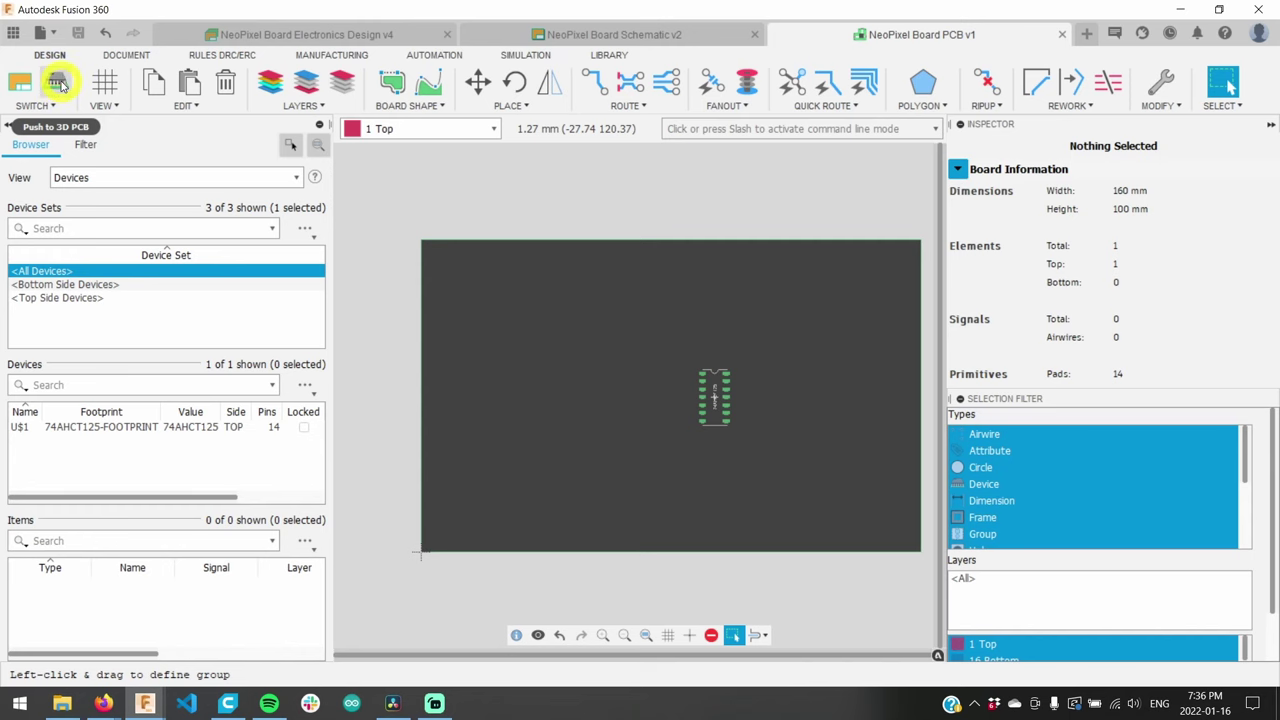
- Push the board to a 3D PCB and inspect the 74AHCT125 package on it from several angles
{"action": "left_click", "coordinate": [59, 84]}
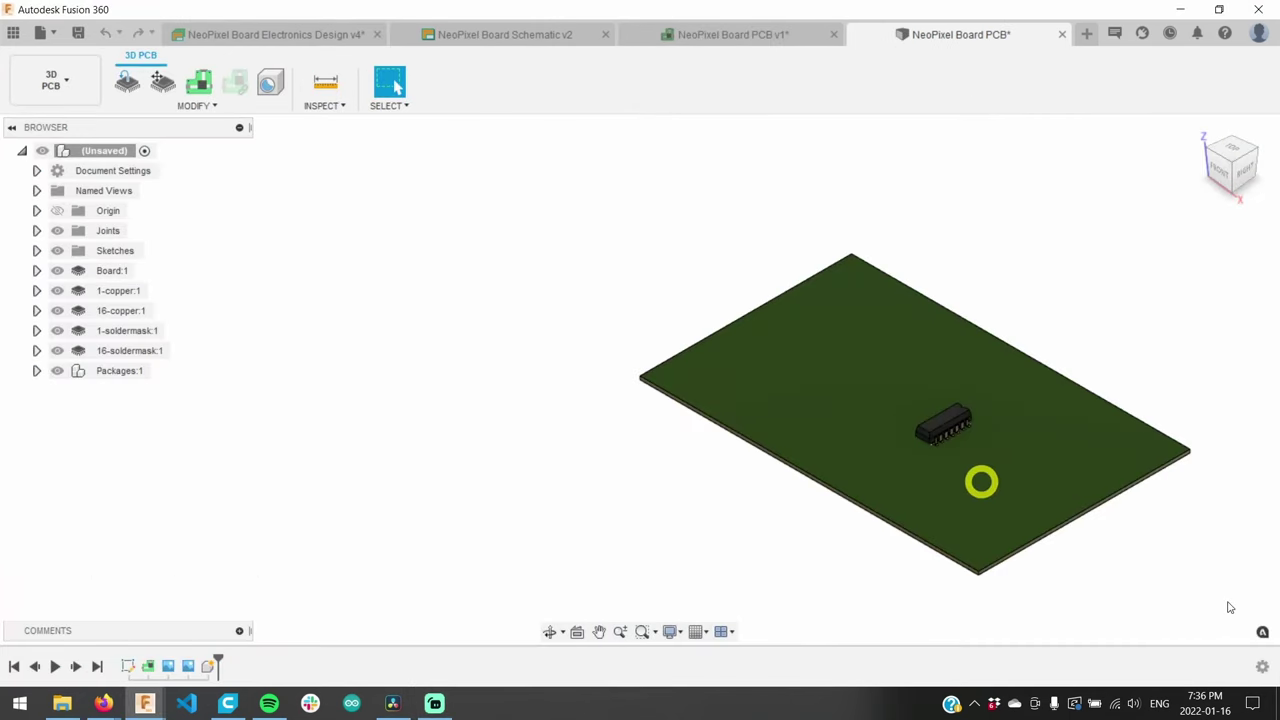
{"action": "scroll", "coordinate": [908, 434], "scroll_direction": "up", "scroll_amount": 2}
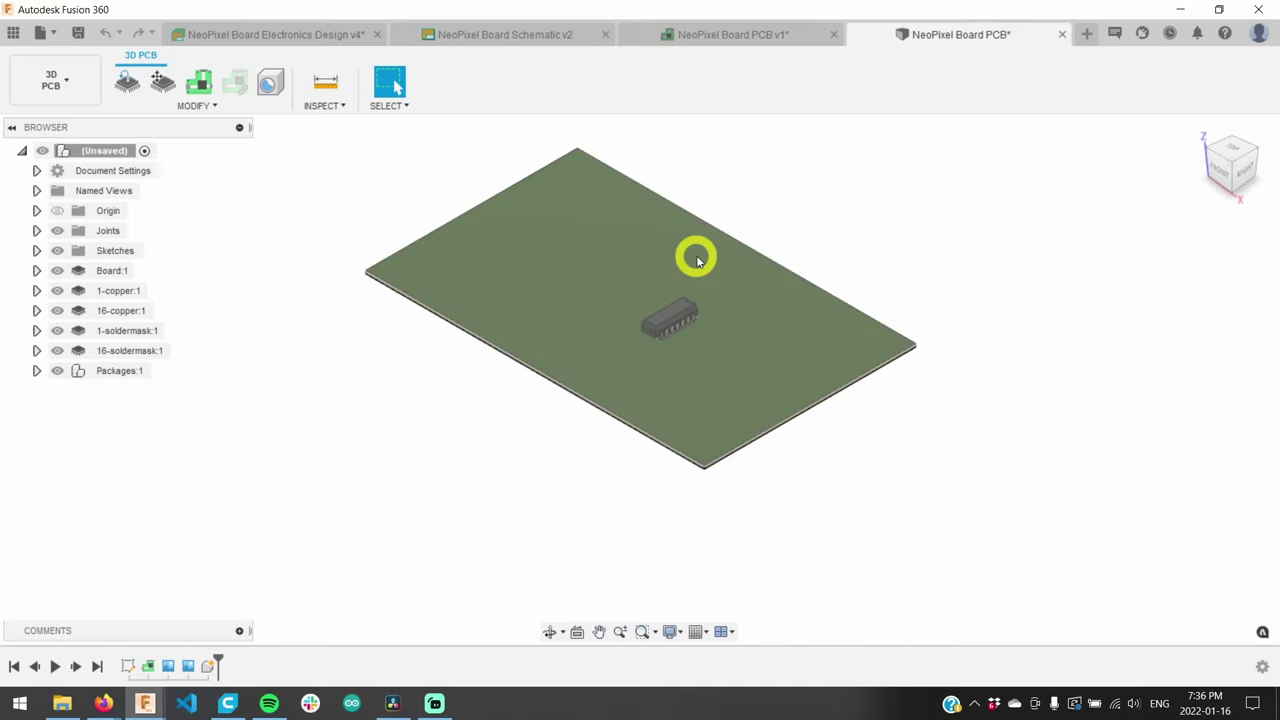
{"action": "scroll", "coordinate": [691, 257], "scroll_direction": "up", "scroll_amount": 5}
{"action": "scroll", "coordinate": [657, 277], "scroll_direction": "up", "scroll_amount": 3}
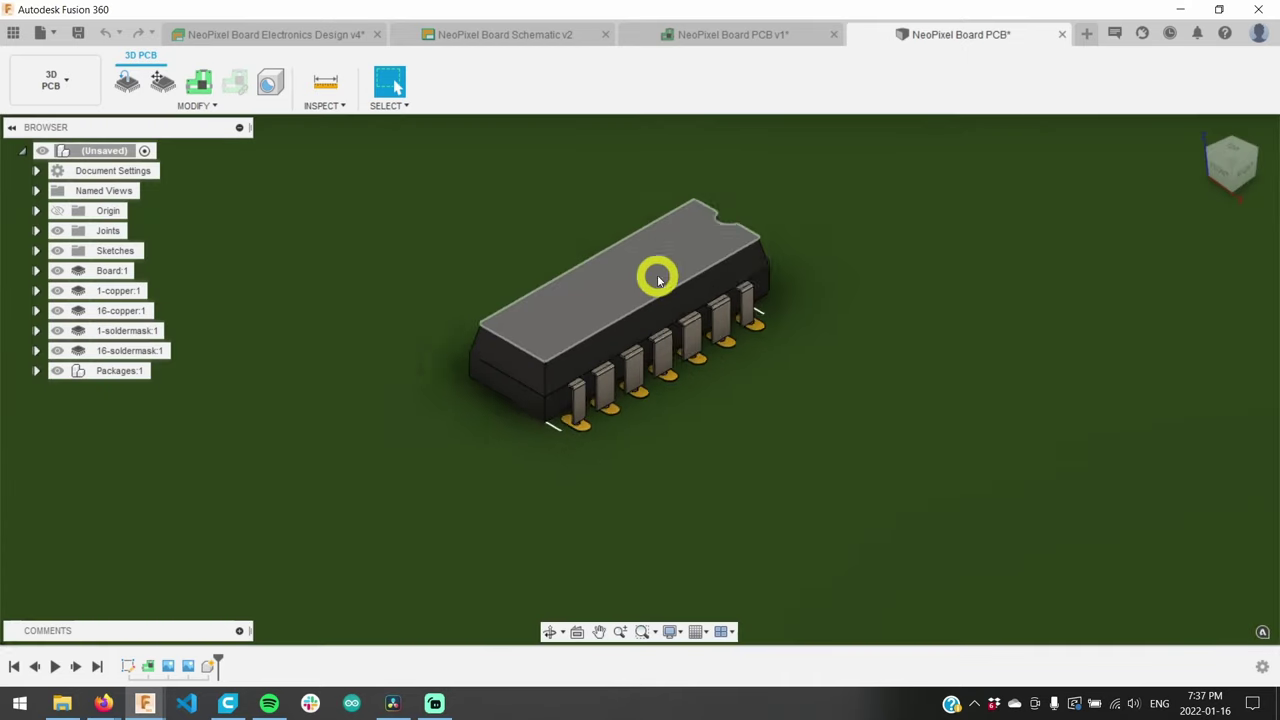
{"action": "scroll", "coordinate": [837, 266], "scroll_direction": "down", "scroll_amount": 3}
{"action": "mouse_move", "coordinate": [1121, 215]}
{"action": "middle_mouse_down", "text": "shift"}
{"action": "mouse_move", "coordinate": [986, 137]}
{"action": "mouse_move", "coordinate": [1120, 86]}
{"action": "mouse_move", "coordinate": [1023, 74]}
{"action": "mouse_move", "coordinate": [886, 397]}
{"action": "mouse_move", "coordinate": [1017, 557]}
{"action": "mouse_move", "coordinate": [960, 517]}
{"action": "mouse_move", "coordinate": [797, 449]}
{"action": "mouse_move", "coordinate": [991, 143]}
{"action": "mouse_move", "coordinate": [1014, 183]}
{"action": "mouse_move", "coordinate": [63, 329]}
{"action": "mouse_move", "coordinate": [57, 372]}
{"action": "middle_mouse_up", "text": "shift"}
{"action": "mouse_move", "coordinate": [634, 363]}
{"action": "middle_mouse_down", "text": "shift"}
{"action": "mouse_move", "coordinate": [714, 266]}
{"action": "mouse_move", "coordinate": [714, 231]}
{"action": "mouse_move", "coordinate": [714, 242]}
{"action": "mouse_move", "coordinate": [943, 314]}
{"action": "middle_mouse_up", "text": "shift"}
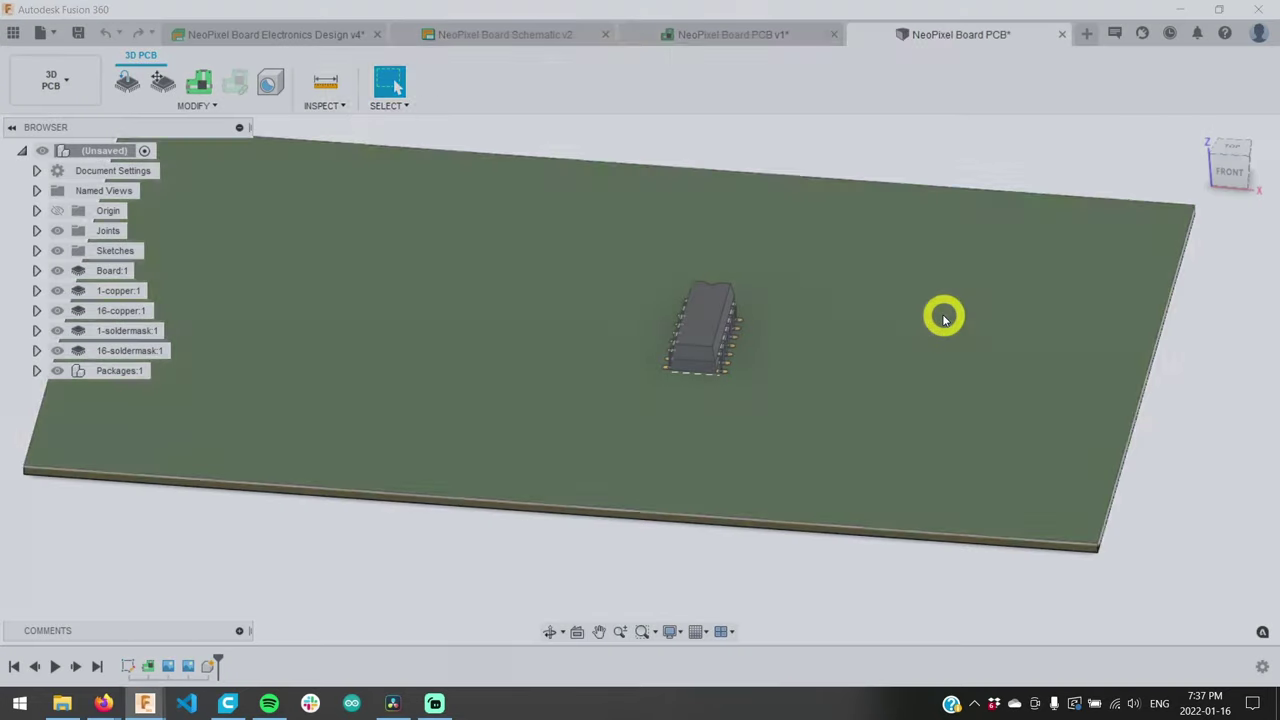
- Save the 3D PCB as NeoPixel Board 3D Model in the 3D Packages folder
{"action": "key", "text": "ctrl+s"}
{"action": "left_click", "coordinate": [460, 154]}
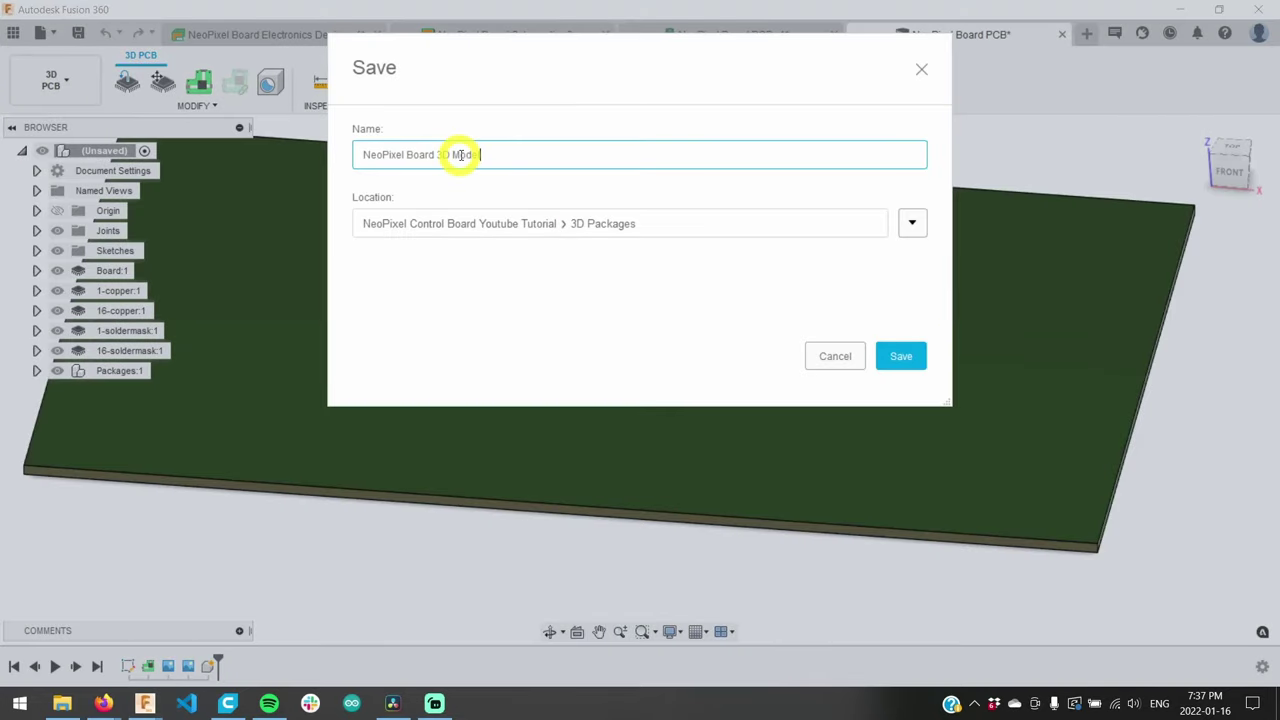
{"action": "key", "text": "Return"}
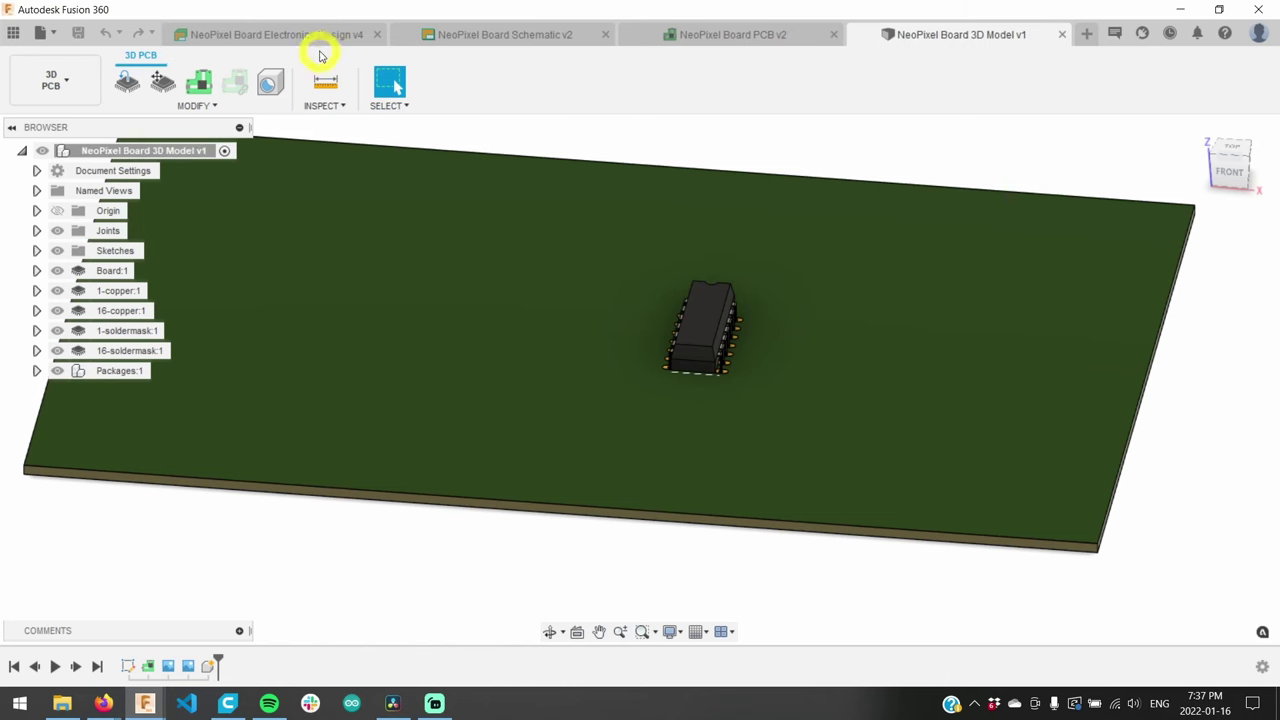
- Switch to Firefox and examine the one-time coffee amounts and monthly membership levels on the creator's Buy Me a Coffee page
{"action": "left_click", "coordinate": [313, 42]}
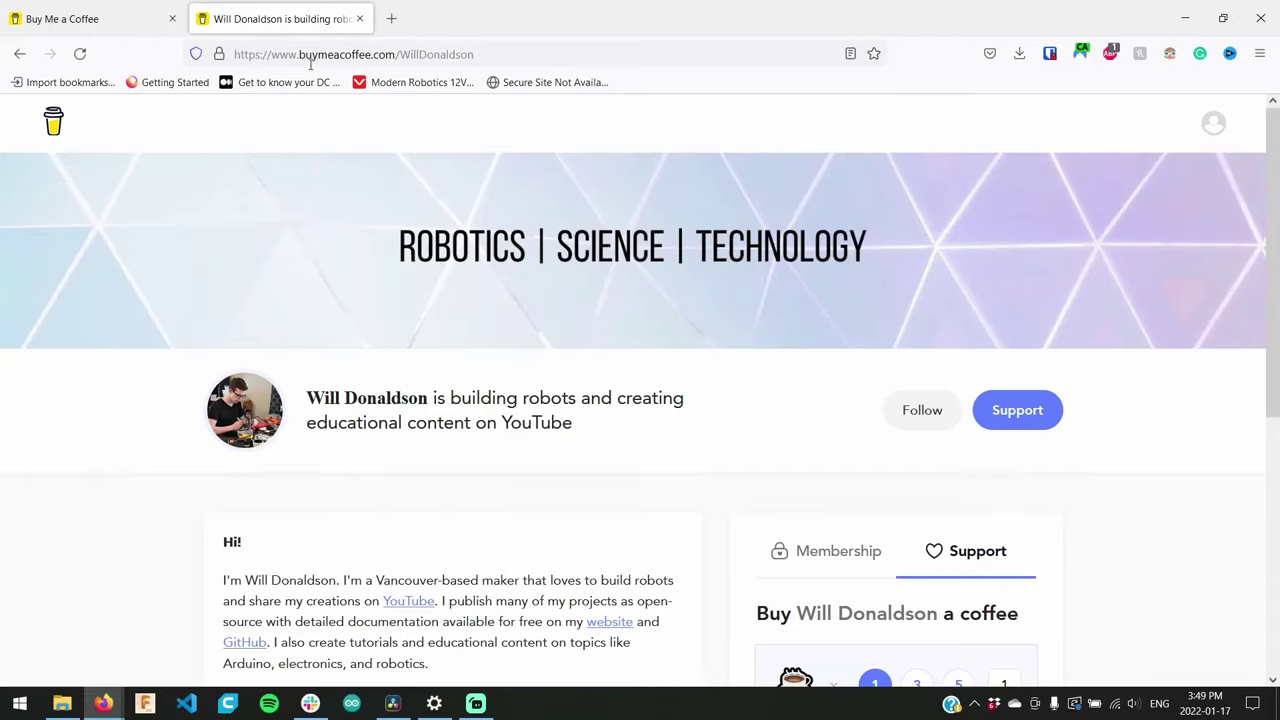
{"action": "scroll", "coordinate": [471, 177], "scroll_direction": "down", "scroll_amount": 3}
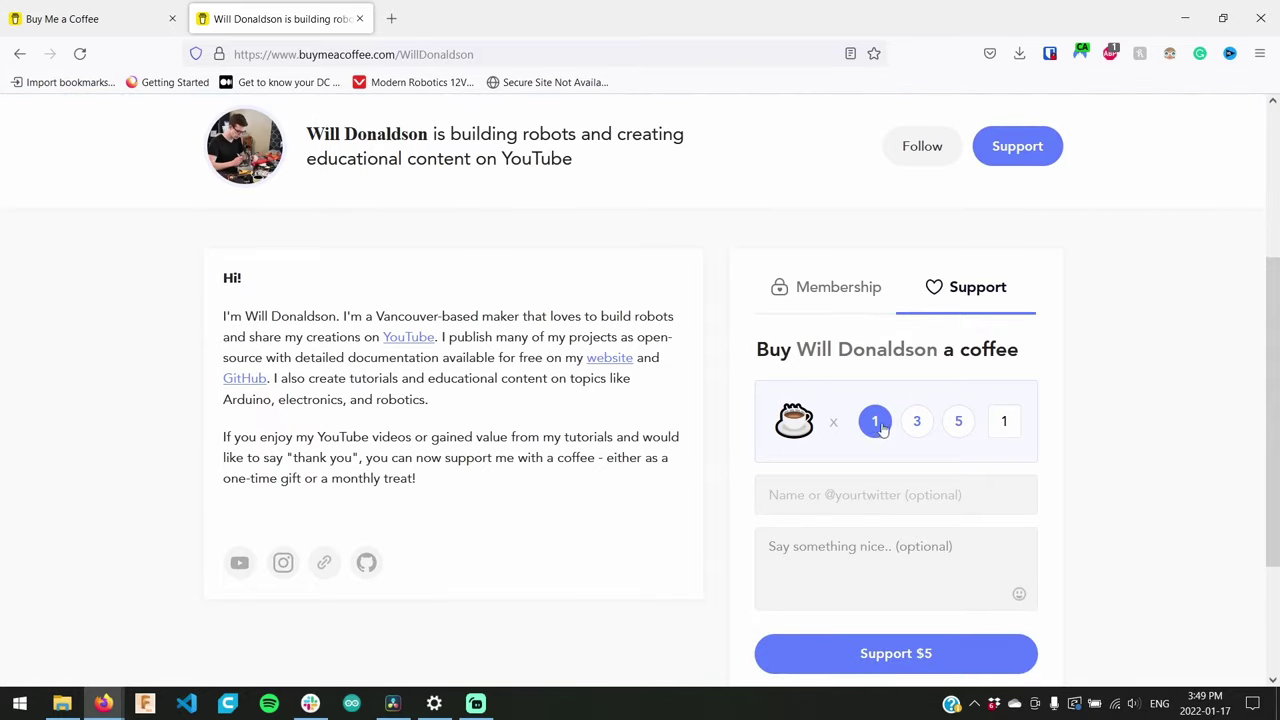
{"action": "left_click", "coordinate": [917, 423]}
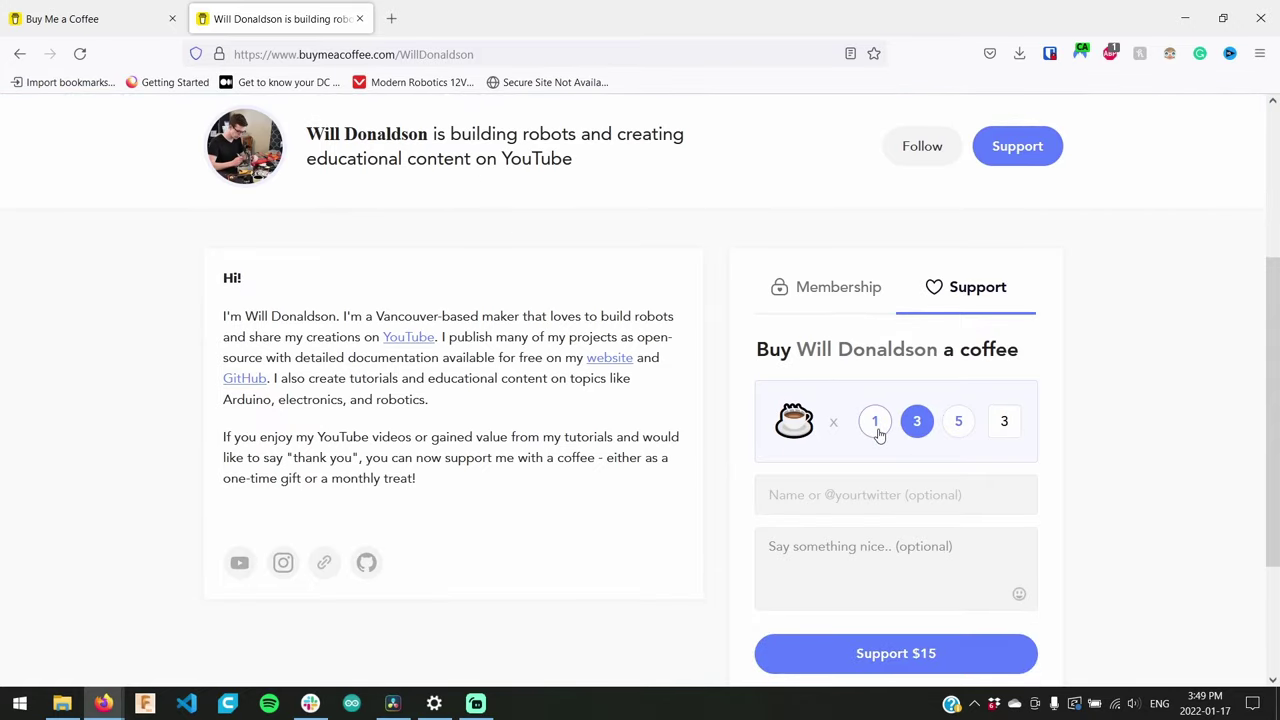
{"action": "left_click", "coordinate": [876, 425]}
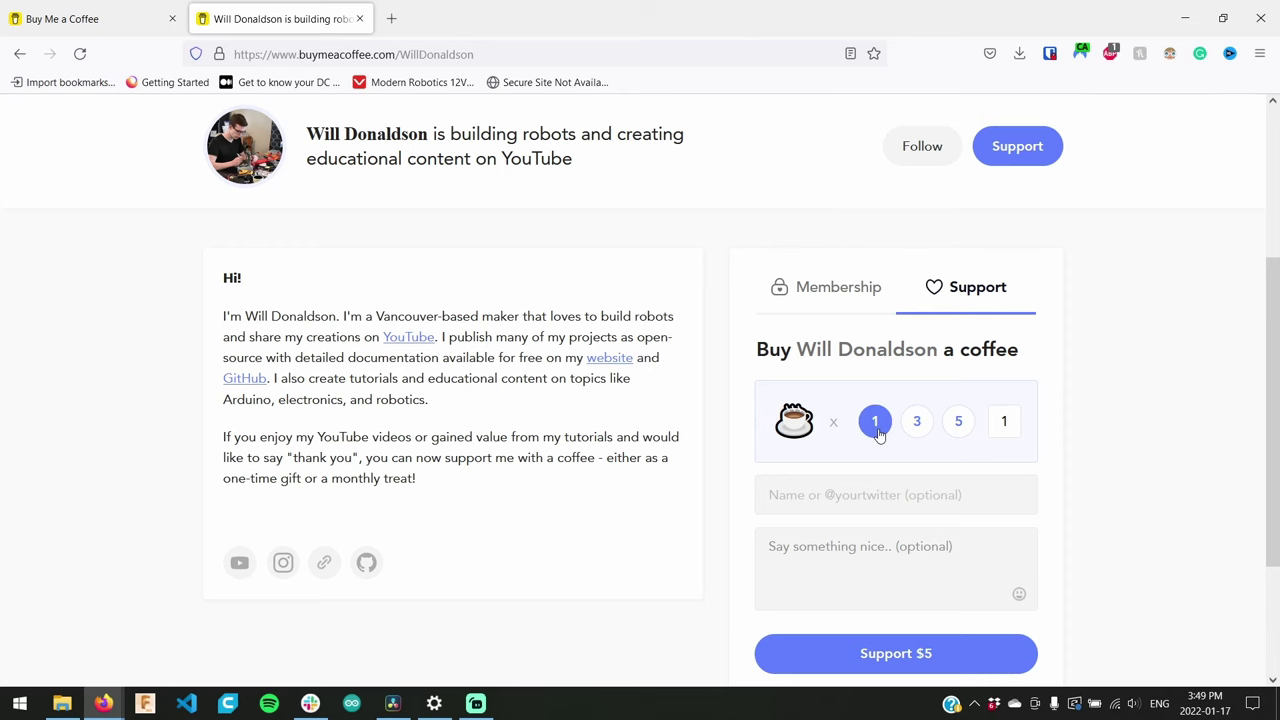
{"action": "left_click", "coordinate": [827, 292]}
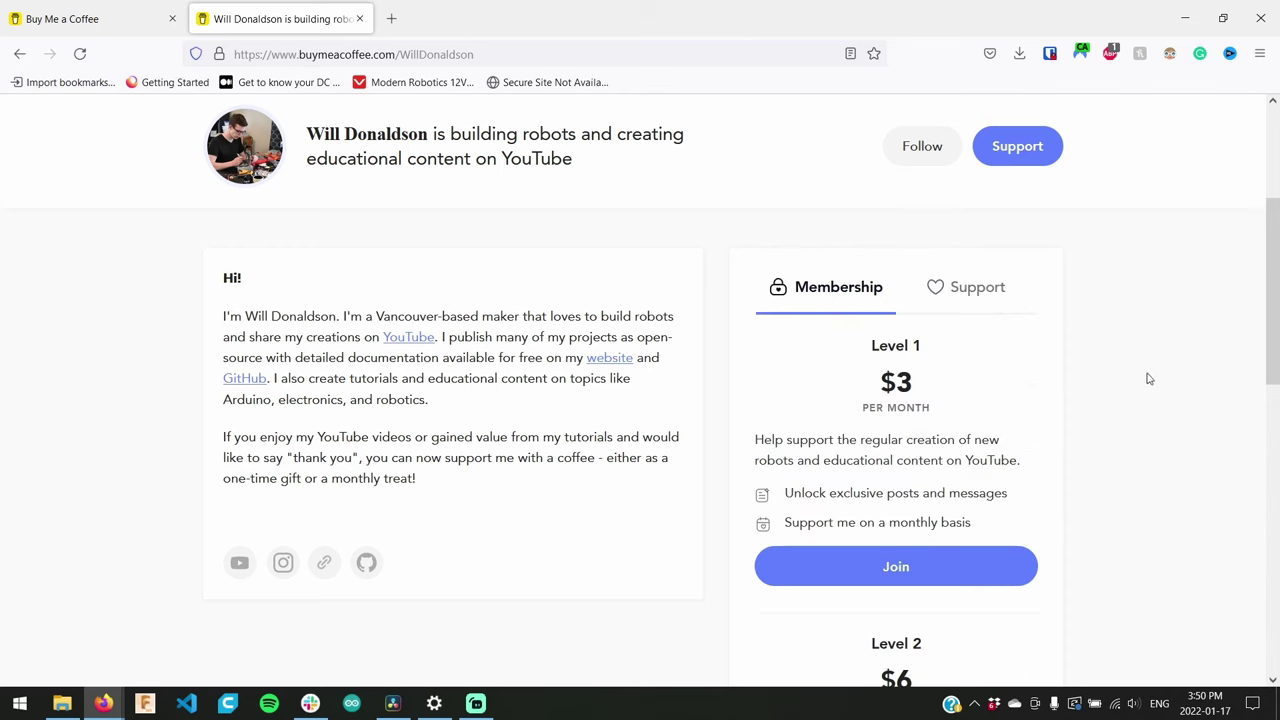
{"action": "scroll", "coordinate": [1165, 387], "scroll_direction": "down", "scroll_amount": 3}
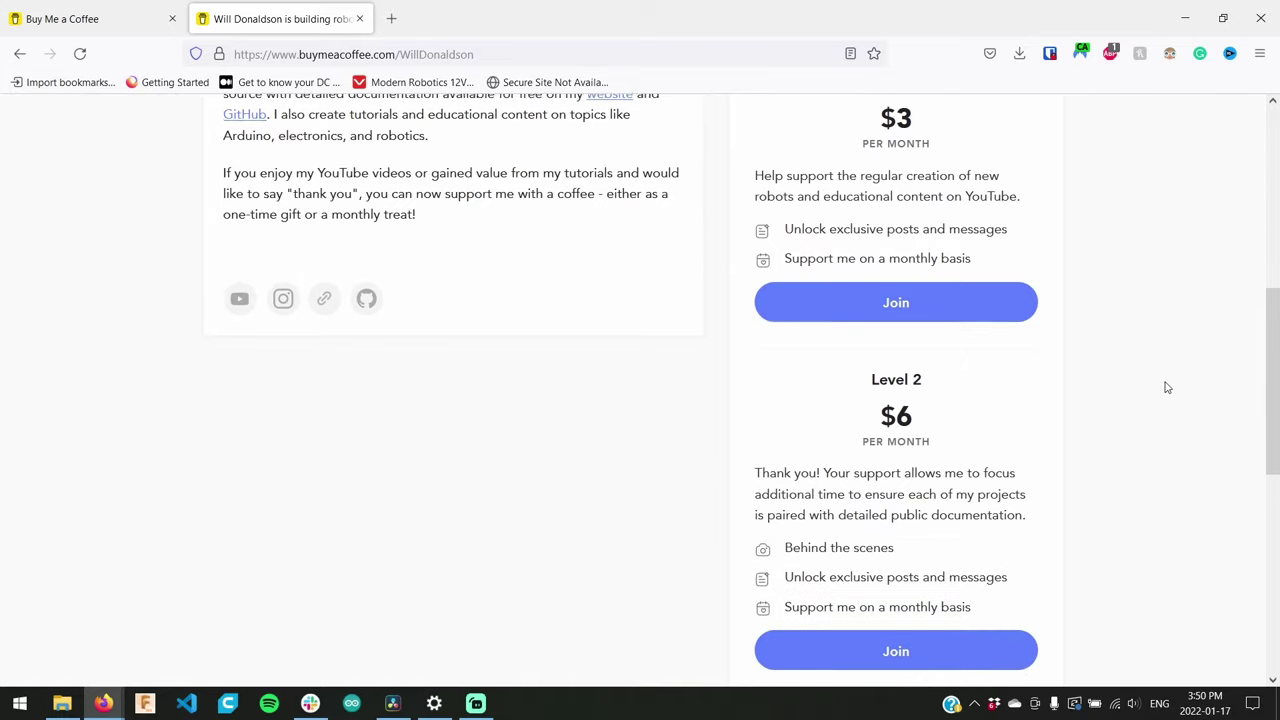
{"action": "scroll", "coordinate": [1165, 387], "scroll_direction": "down", "scroll_amount": 3}
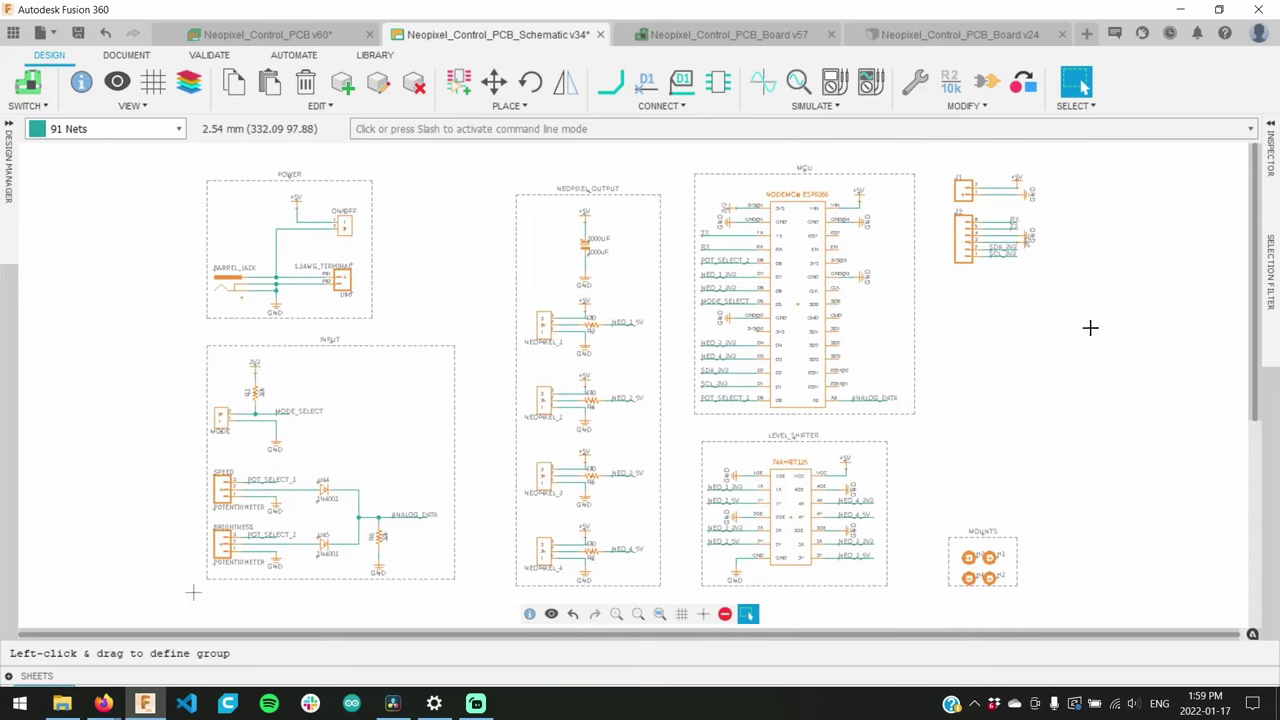
- Switch to Fusion 360 and examine the potentiometer and diode wiring in the INPUT block of Neopixel_Control_PCB_Schematic
{"action": "scroll", "coordinate": [1021, 367], "scroll_direction": "up", "scroll_amount": 5}
{"action": "scroll", "coordinate": [762, 221], "scroll_direction": "up", "scroll_amount": 5}
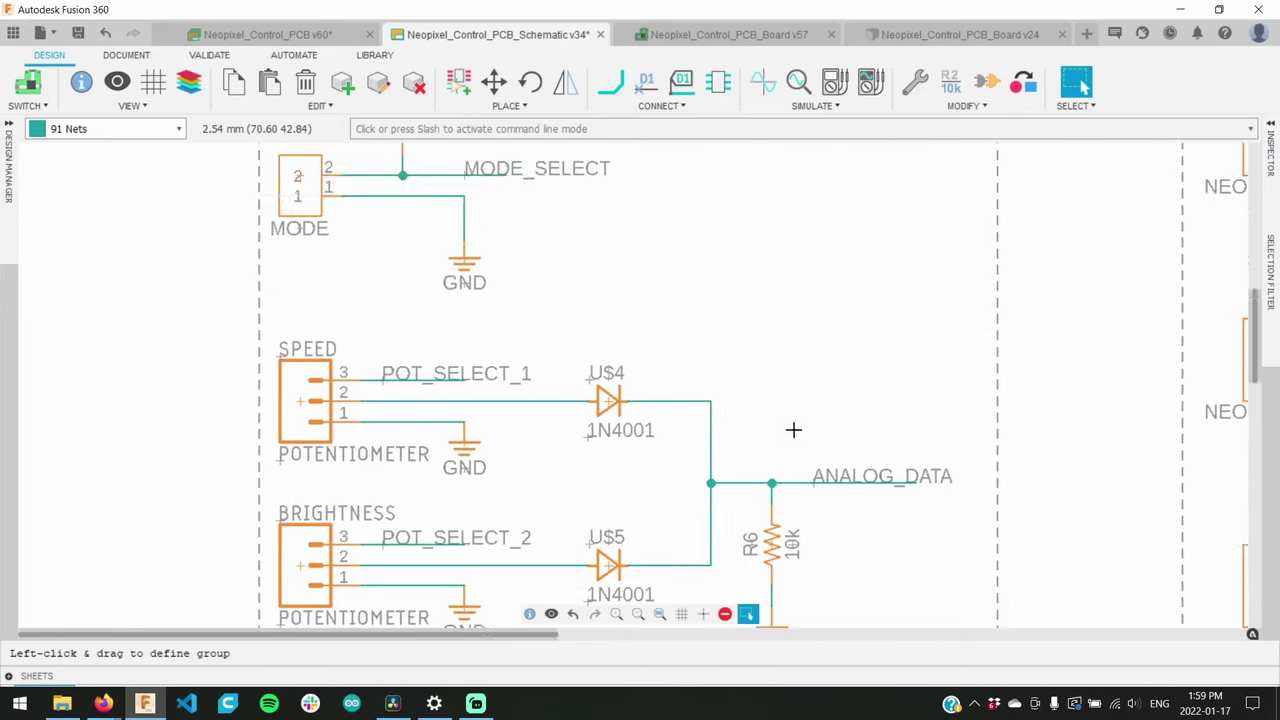